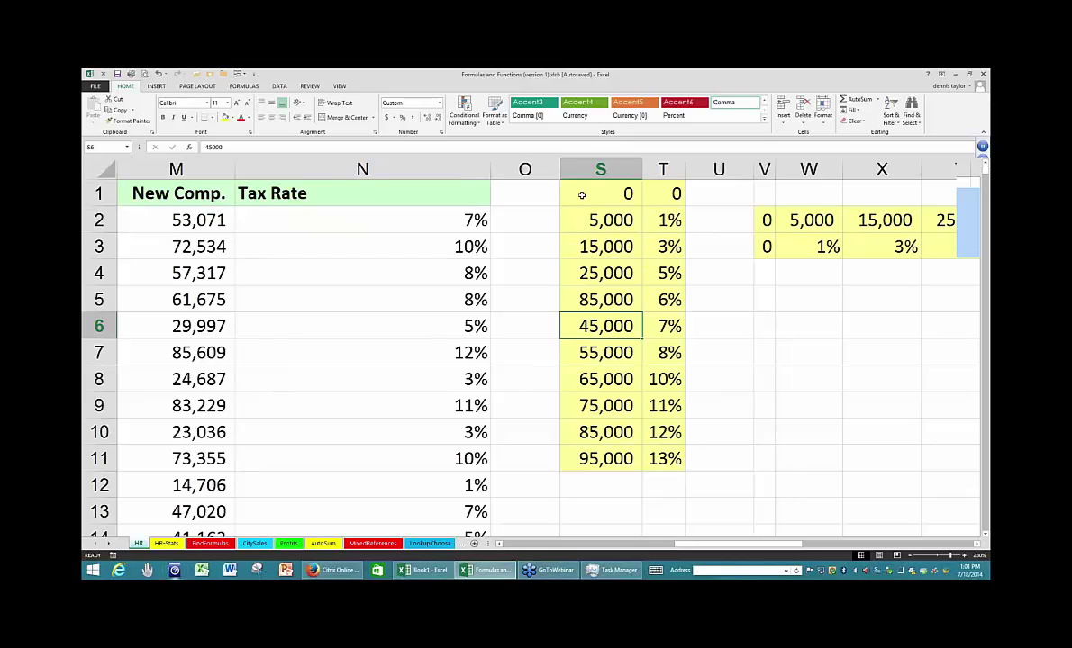
# Review the compensation brackets and rates in S1:T11 alongside the tax rate lookup in N2.
pyautogui.moveTo(594, 201); pyautogui.dragTo(594, 459)
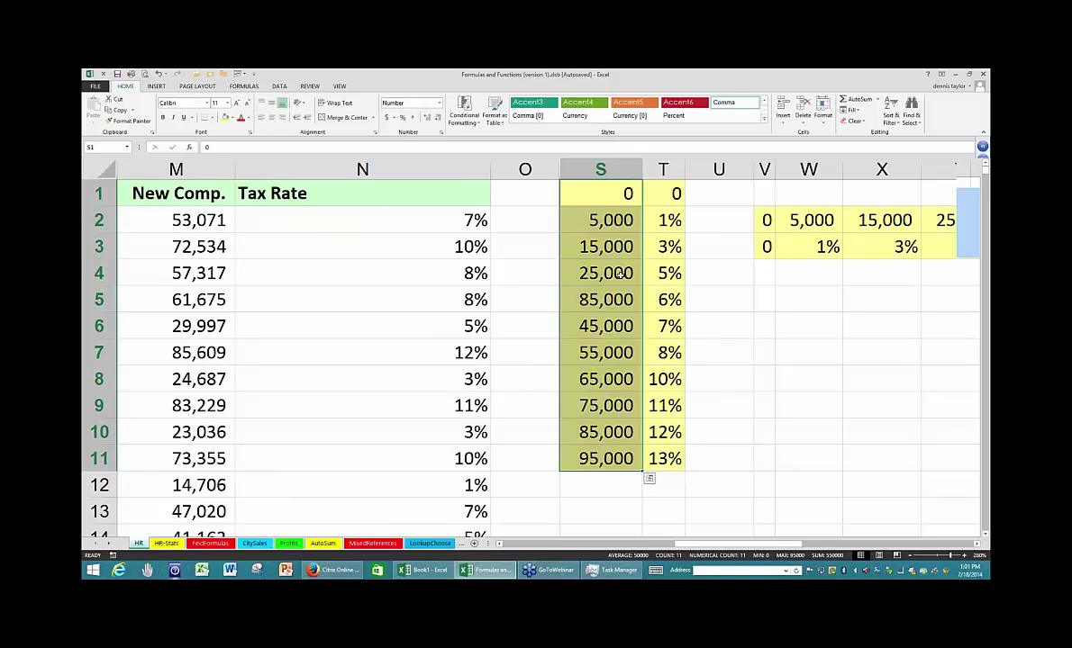
pyautogui.moveTo(620, 273); pyautogui.dragTo(658, 455)
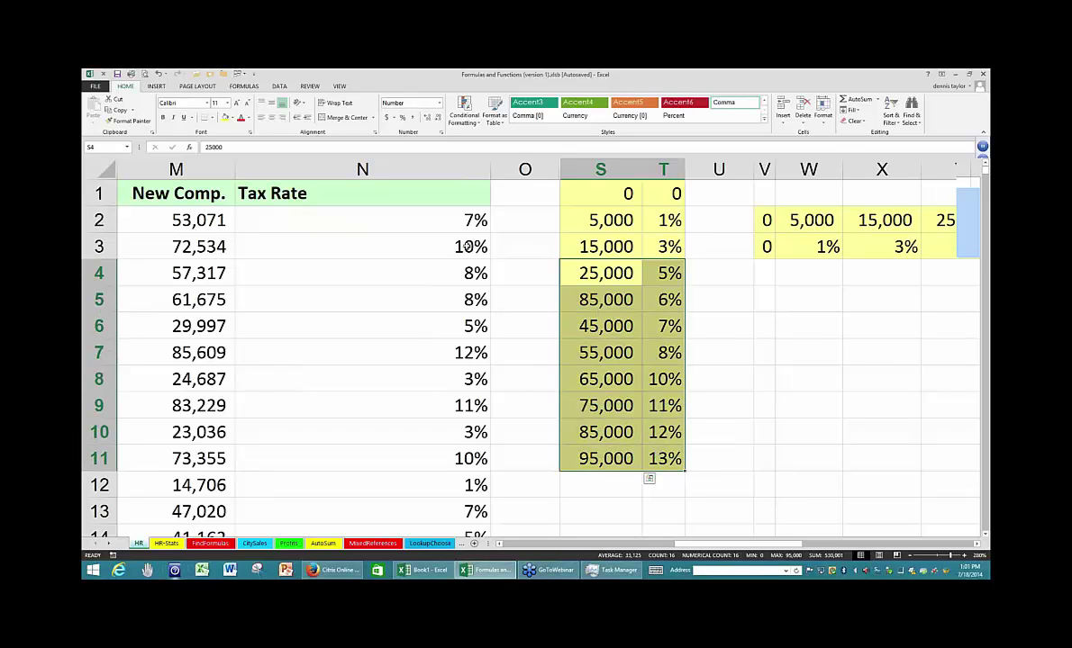
pyautogui.click(411, 223)
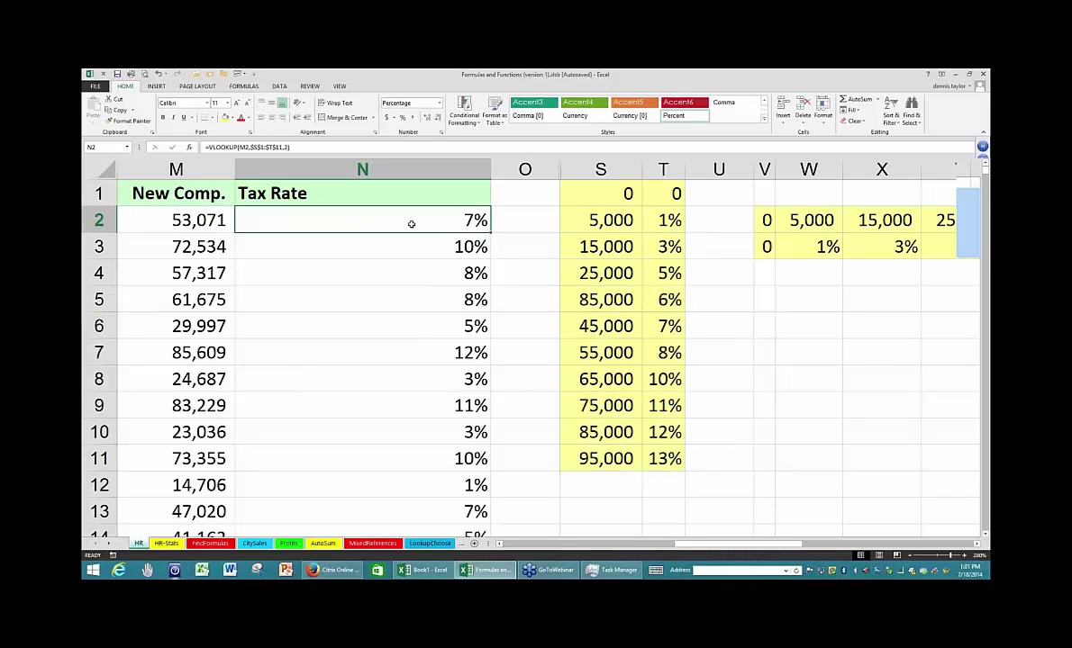
pyautogui.click(661, 460)
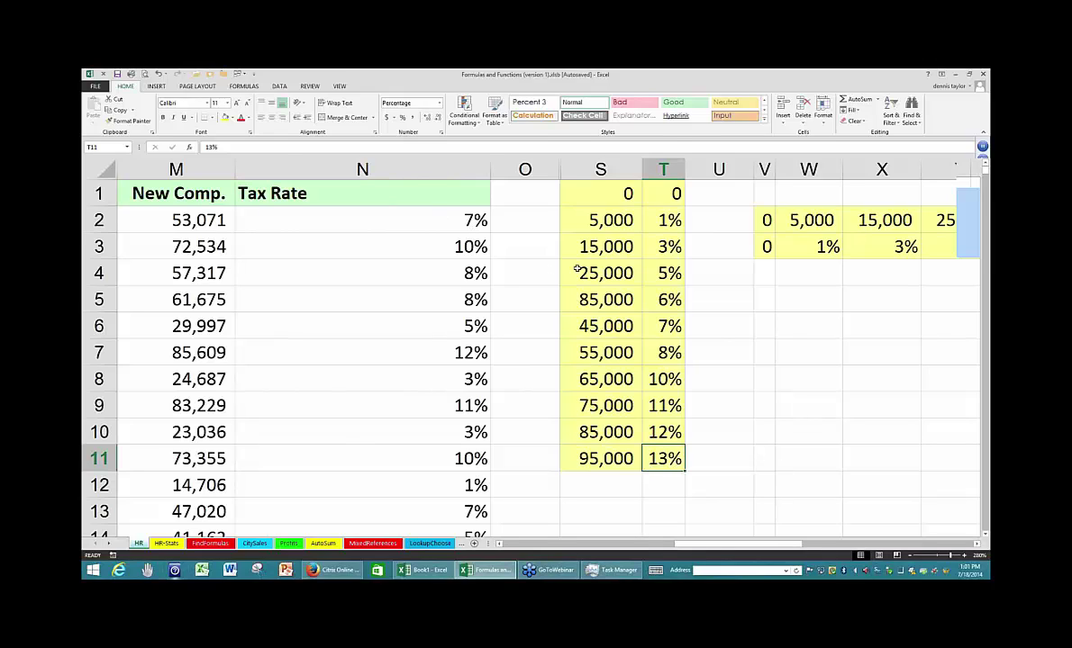
# Correct the compensation bracket in cell S5 to 35,000.
pyautogui.click(595, 300)
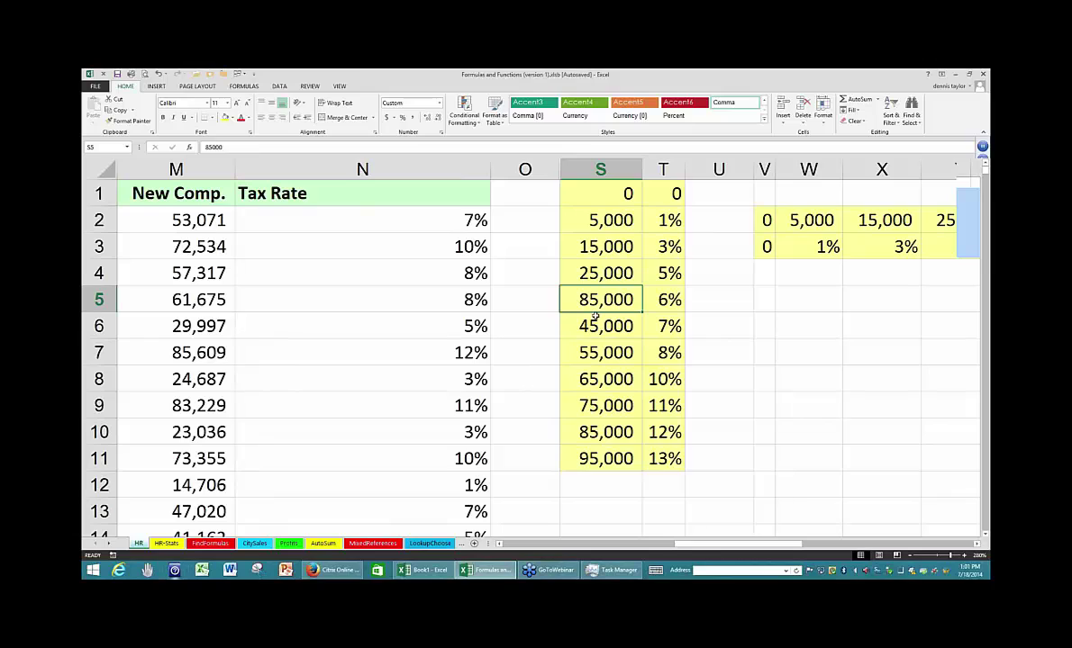
pyautogui.write('35000')
pyautogui.hotkey('ctrl', 'Return')
# Check the order of the brackets in S1:S11, a tax rate lookup in column N, and the horizontal table starting at V2.
pyautogui.click(599, 247)
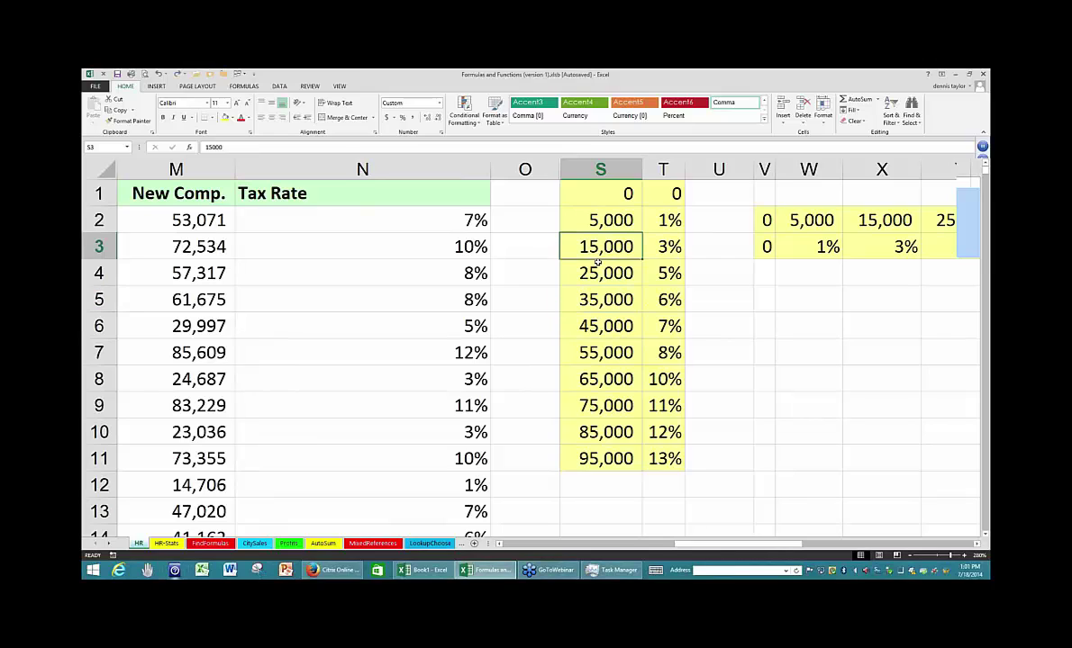
pyautogui.moveTo(600, 194); pyautogui.dragTo(601, 462)
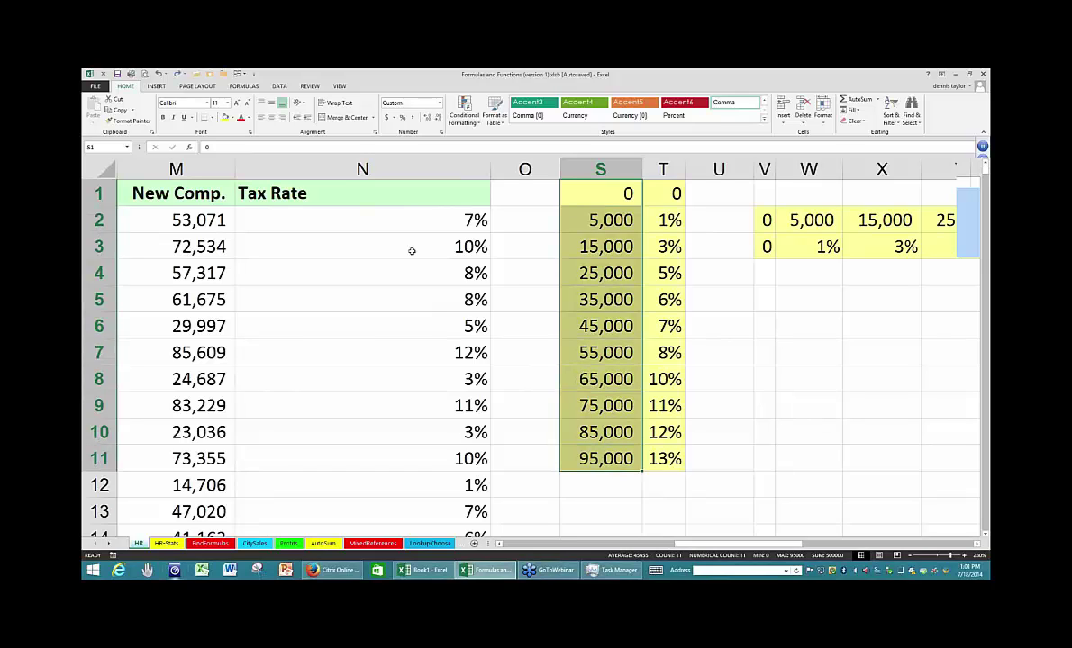
pyautogui.click(413, 301)
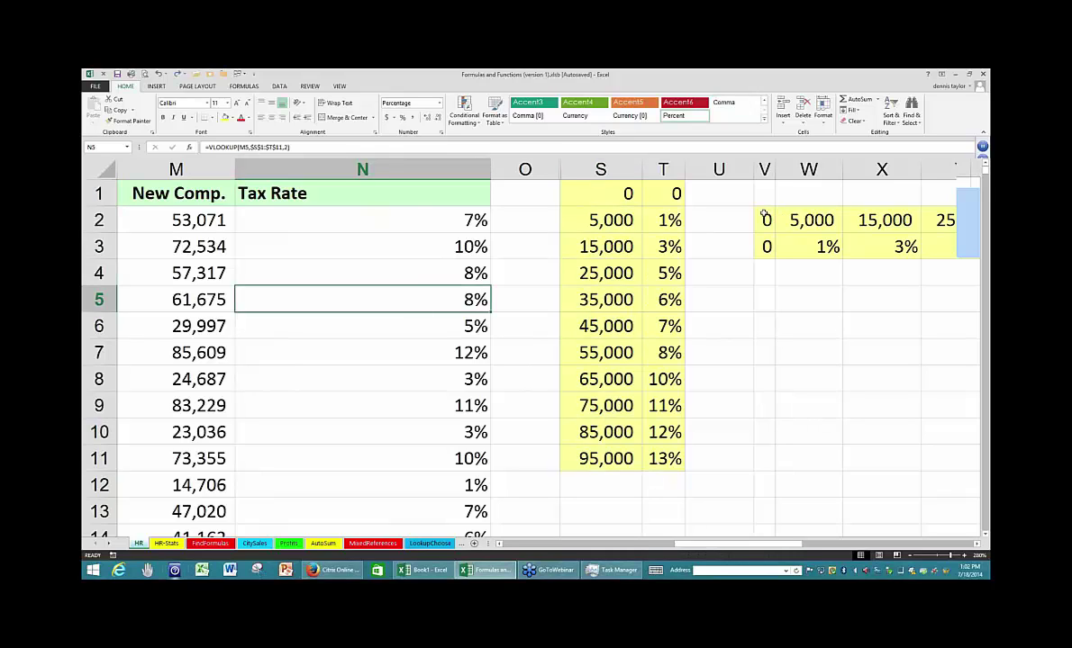
pyautogui.moveTo(765, 219); pyautogui.dragTo(932, 241)
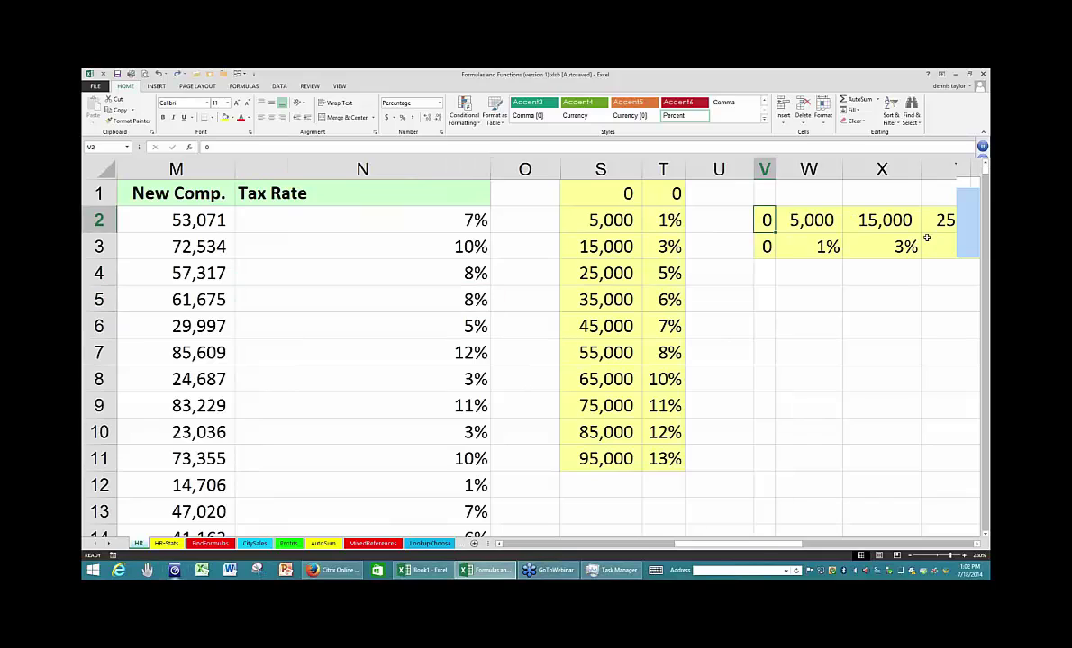
# Examine the function name, table range and column number in N2's VLOOKUP formula, leaving the formula as it was.
pyautogui.click(453, 231)
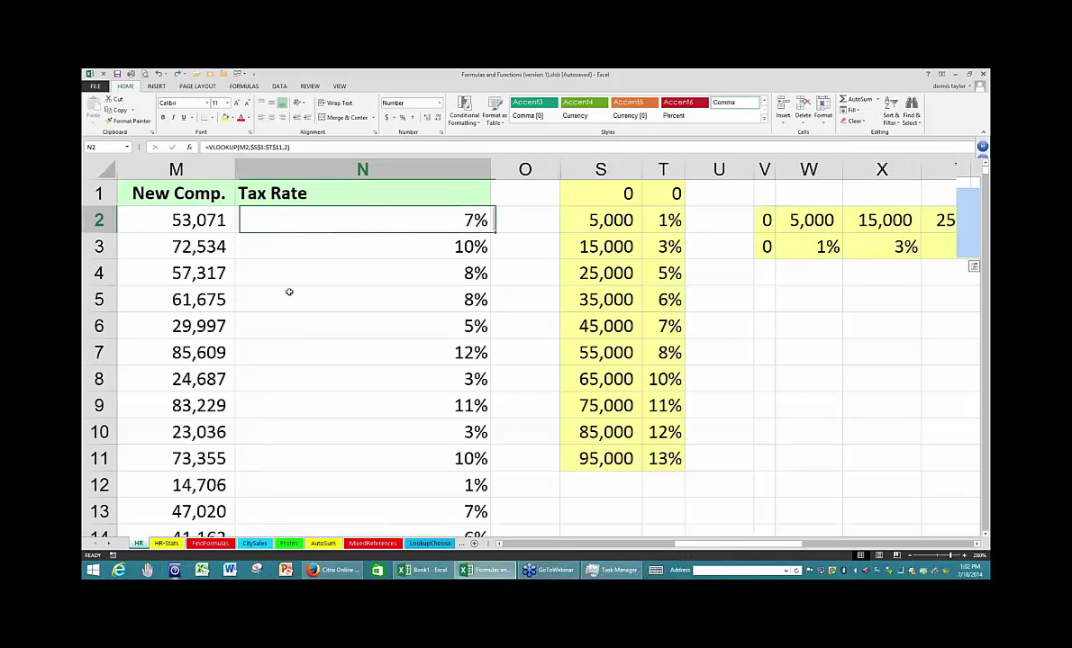
pyautogui.press('F2')
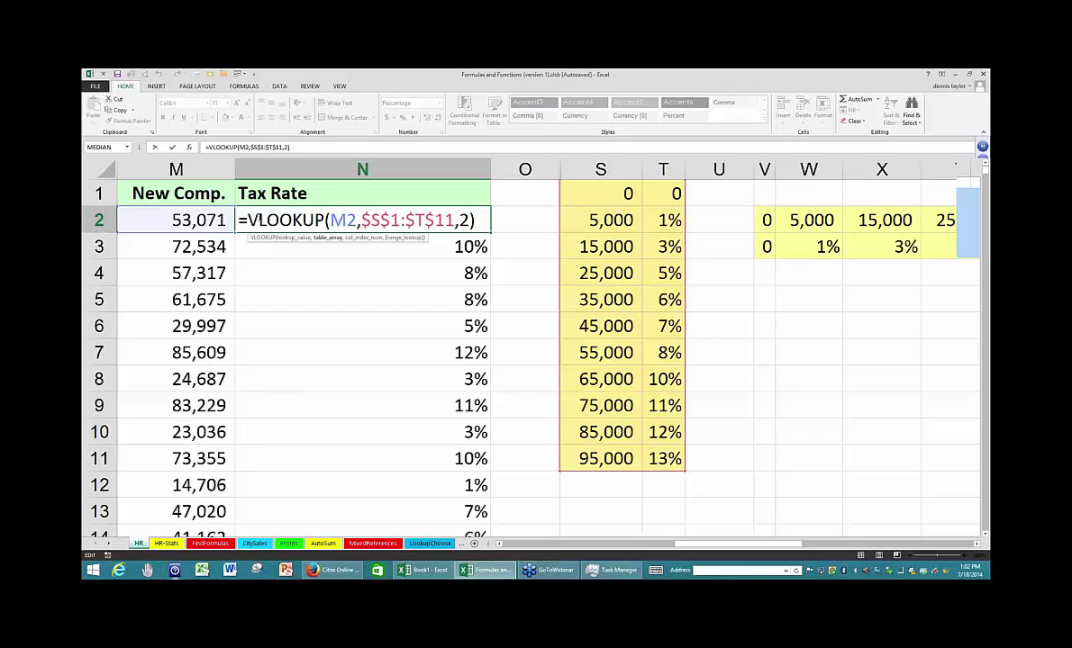
pyautogui.click(250, 223)
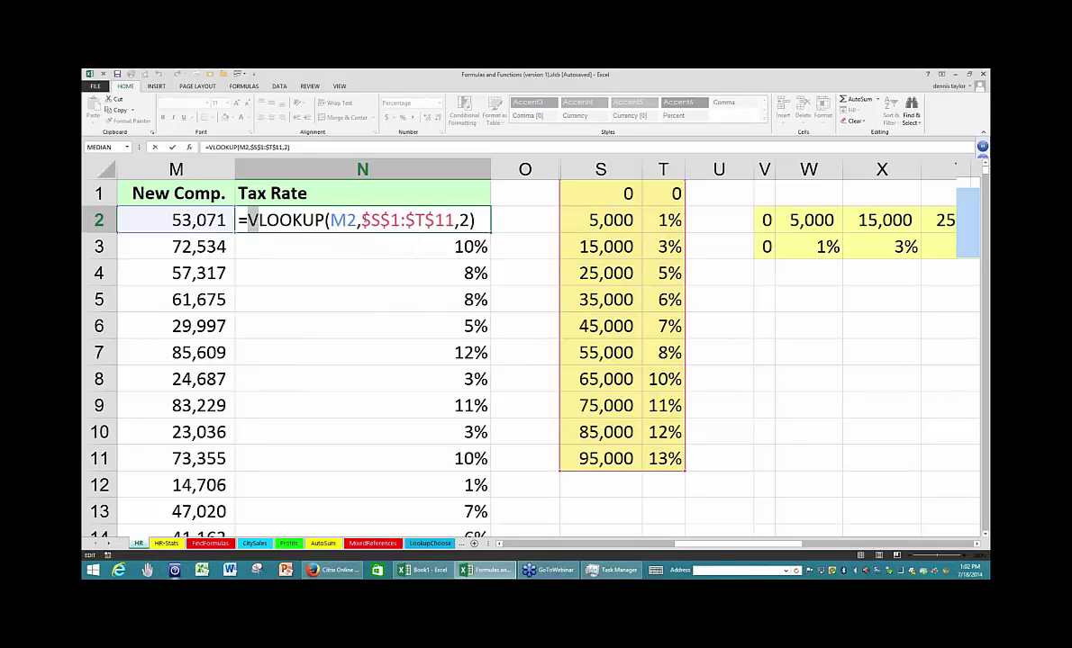
pyautogui.moveTo(361, 220); pyautogui.dragTo(454, 220)
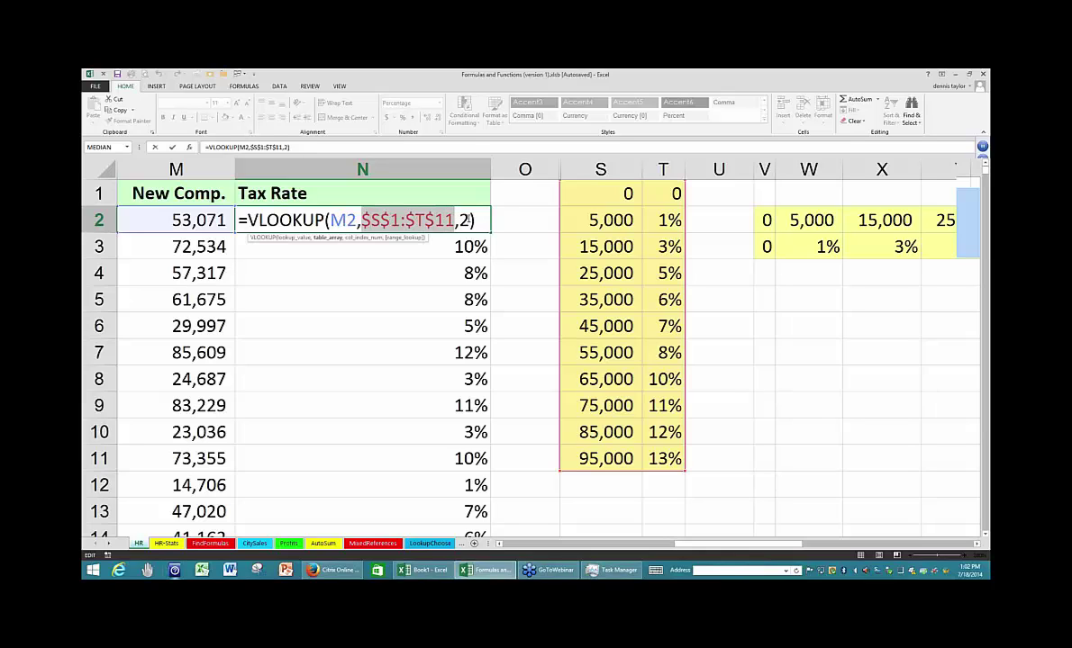
pyautogui.click(468, 220)
pyautogui.doubleClick(463, 219)
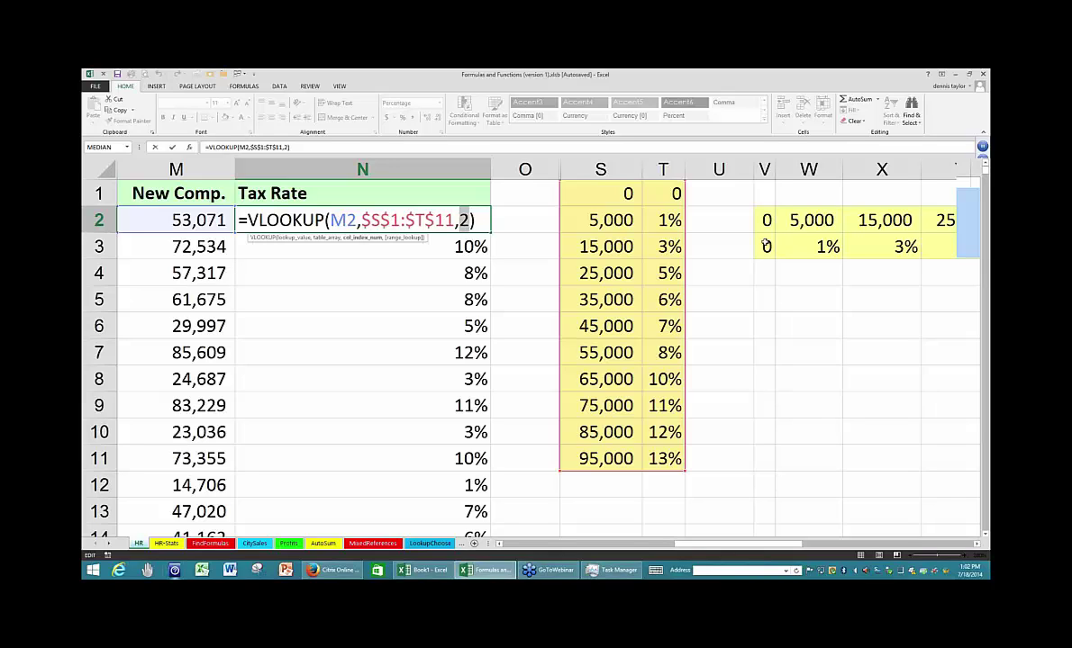
pyautogui.press('F2')
pyautogui.moveTo(765, 247); pyautogui.dragTo(824, 244)
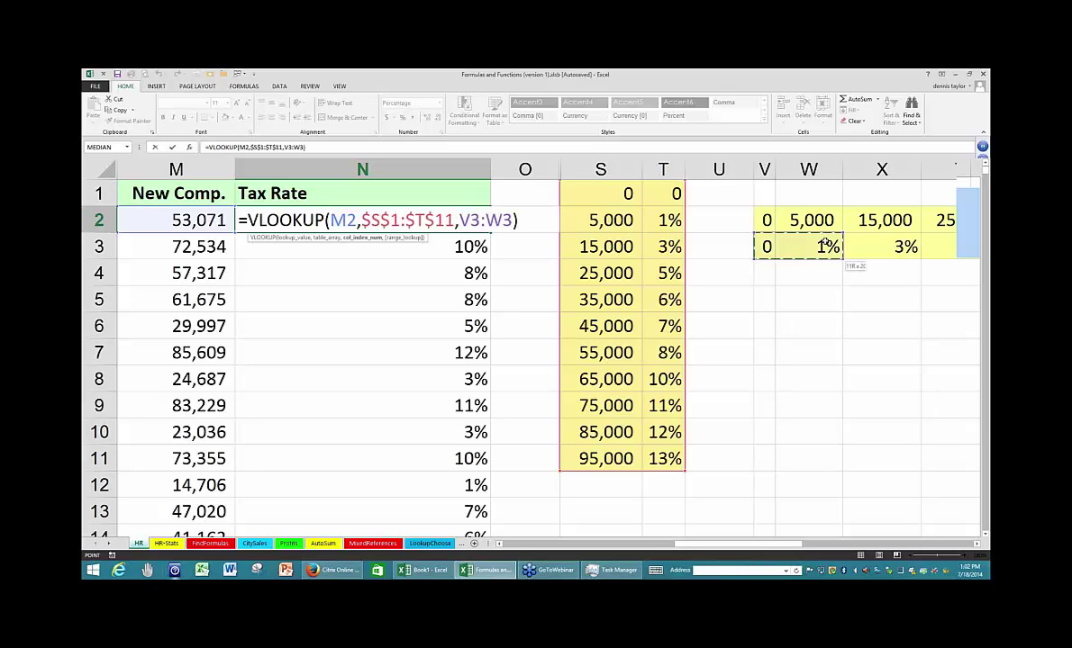
pyautogui.press('Return')
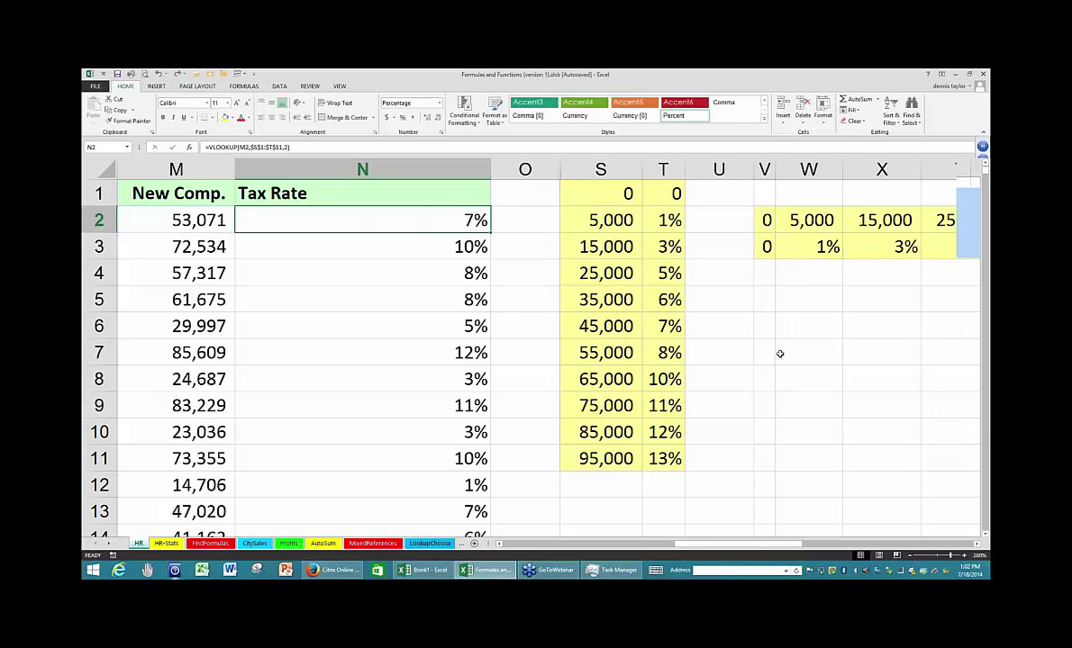
# View more of the horizontal tax rate table in rows 2 and 3, starting at column V.
pyautogui.click(810, 382)
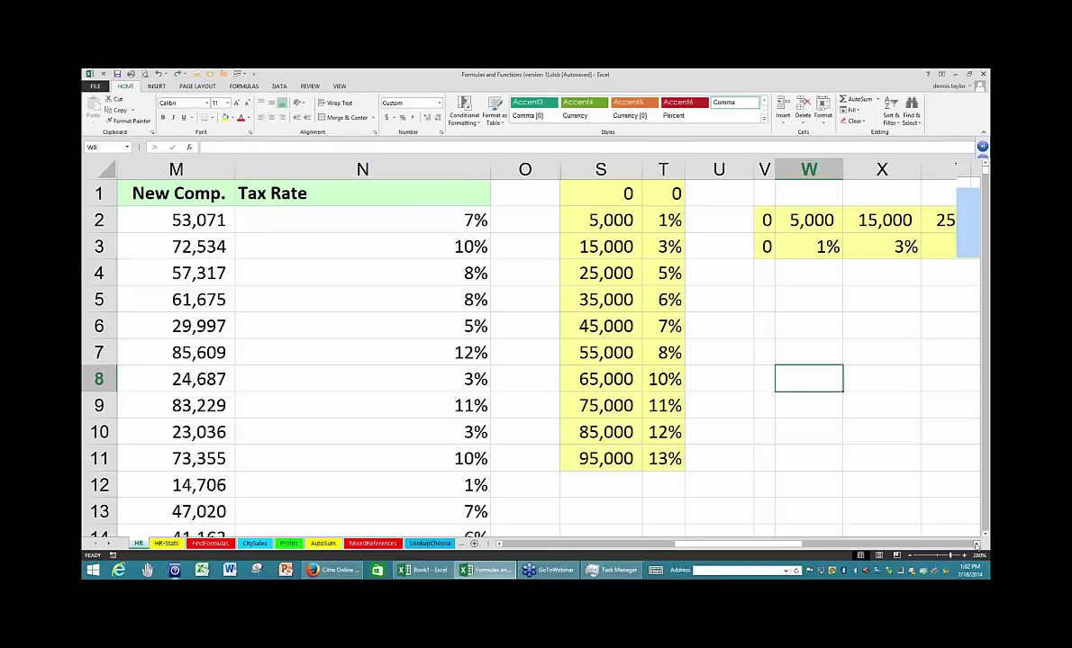
pyautogui.click(976, 545)
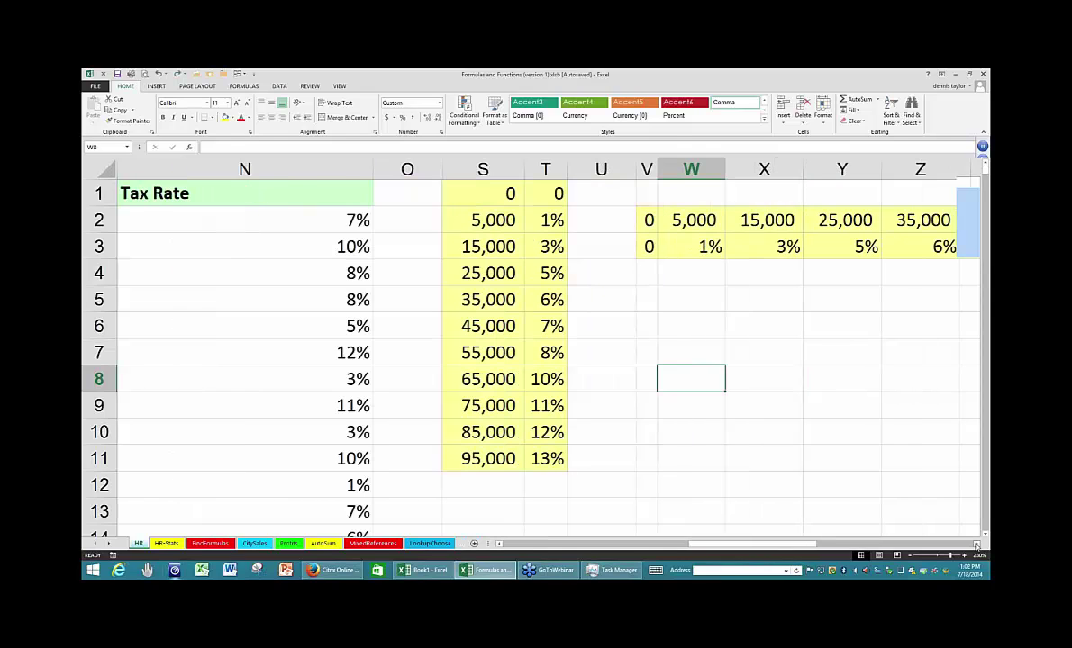
pyautogui.click(976, 545)
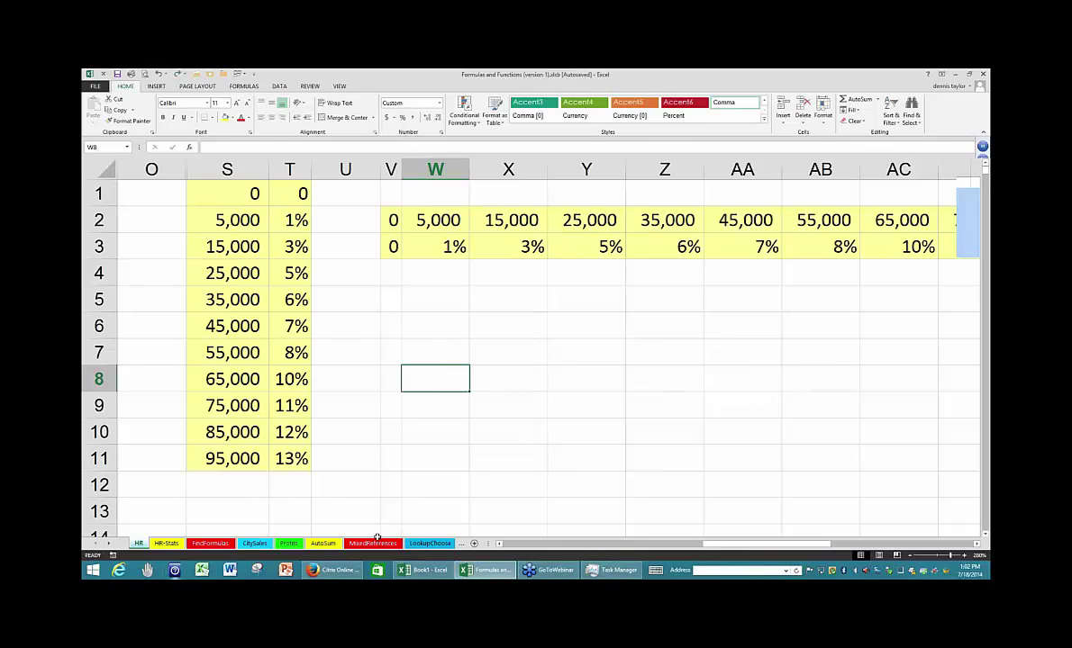
# Open the LookupChoose sheet and review its rating and score table and the ratings in E2:E13.
pyautogui.click(427, 543)
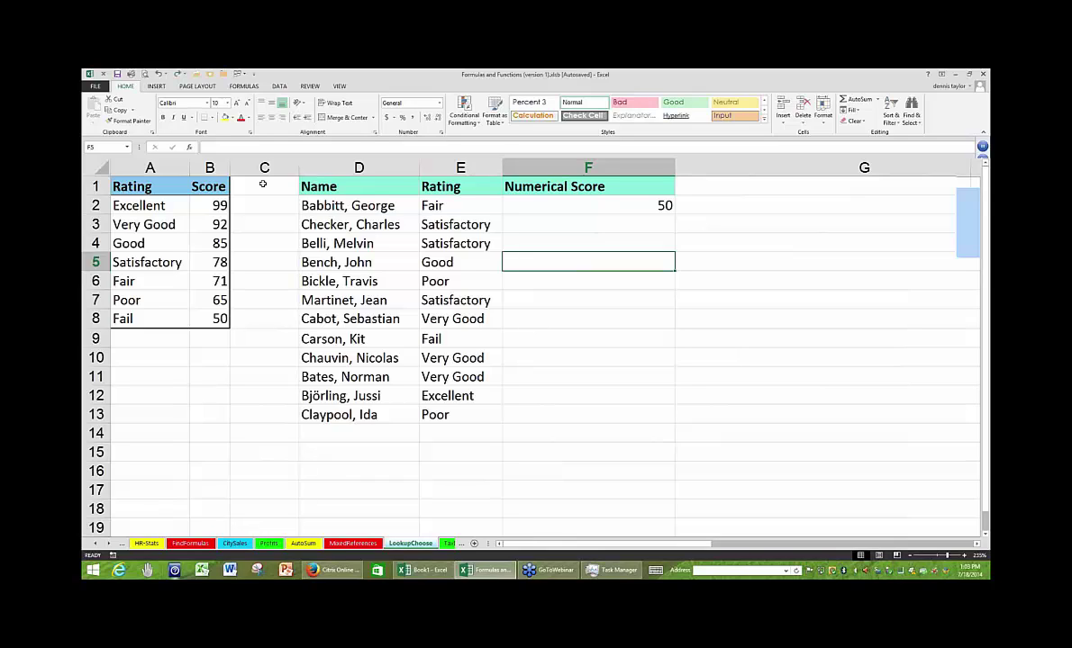
pyautogui.click(146, 187)
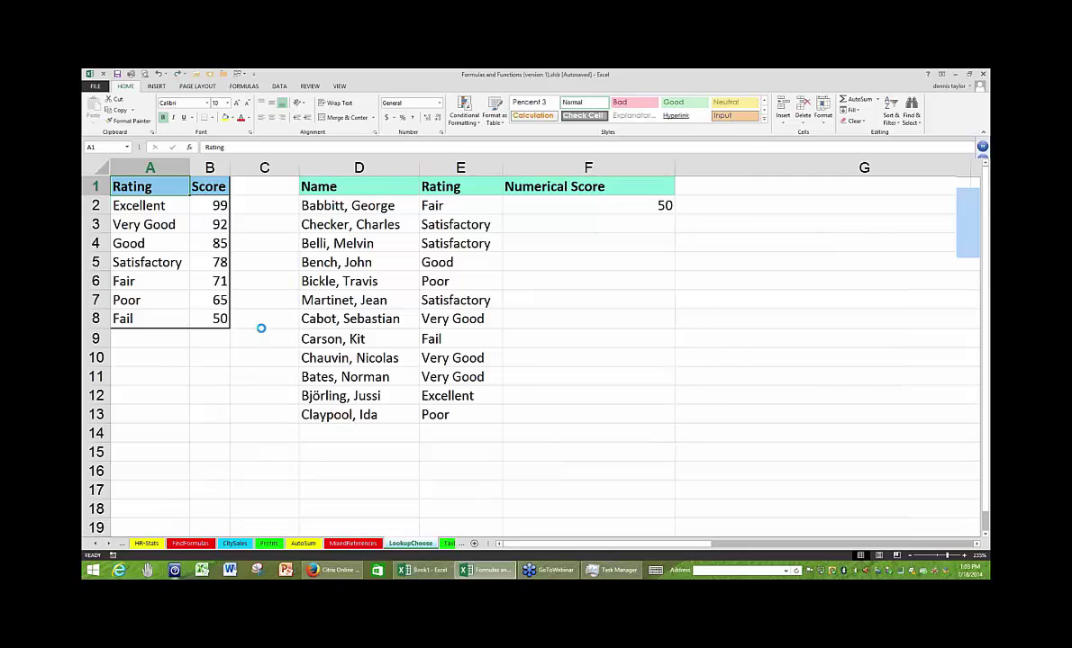
pyautogui.keyDown('ctrl'); pyautogui.scroll(1, 262, 328); pyautogui.keyUp('ctrl')
pyautogui.keyDown('ctrl'); pyautogui.scroll(1, 257, 328); pyautogui.keyUp('ctrl')
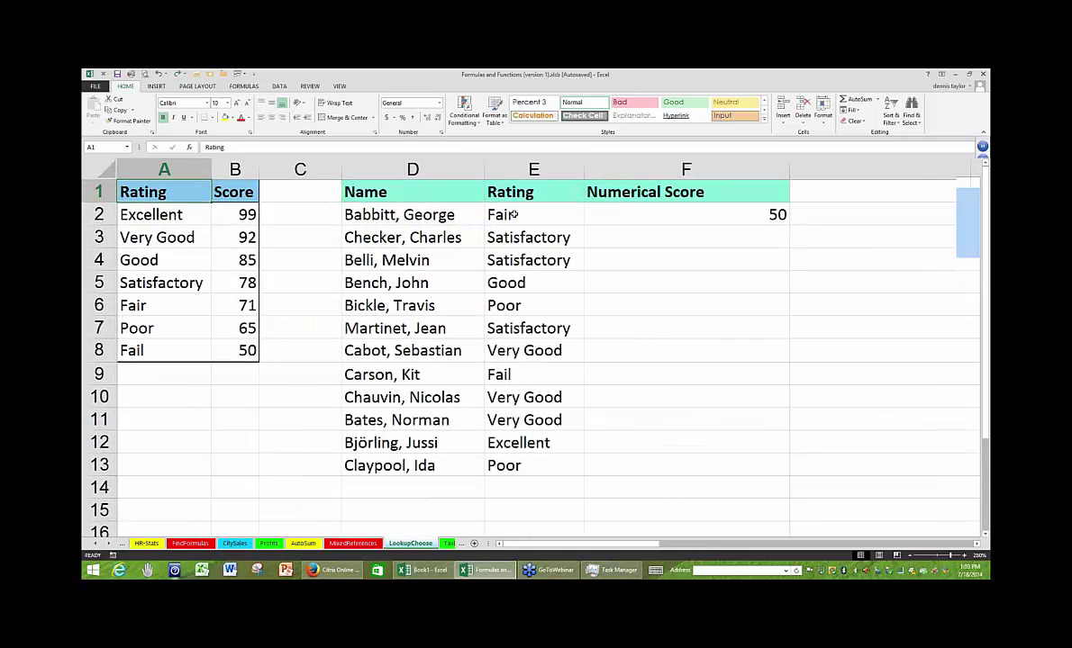
pyautogui.click(504, 214)
pyautogui.moveTo(505, 214); pyautogui.dragTo(521, 465)
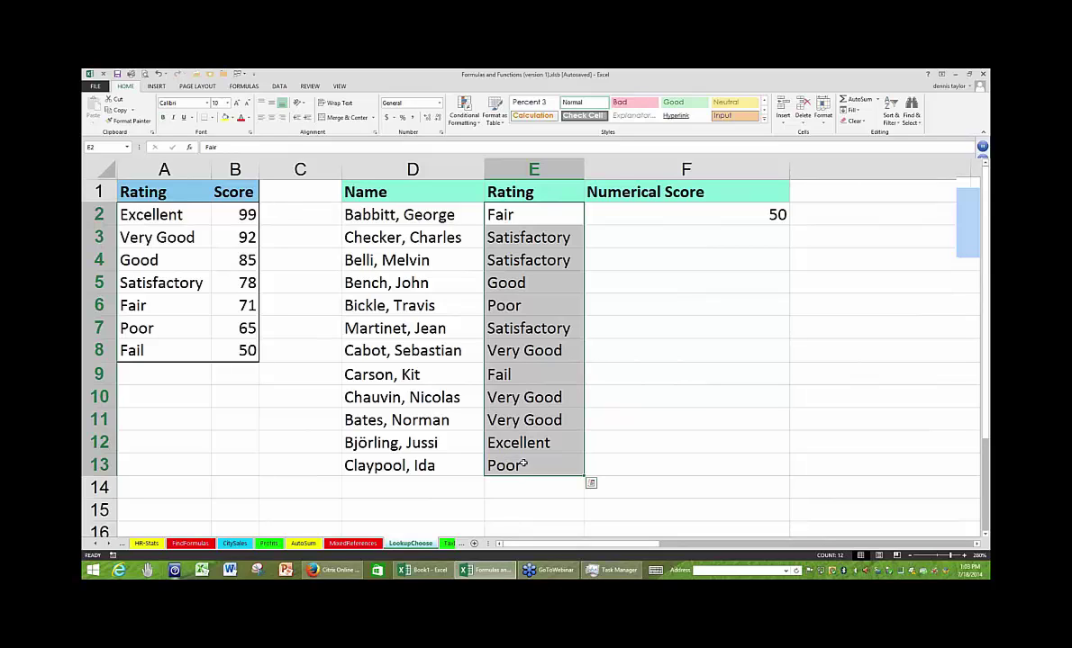
pyautogui.click(522, 465)
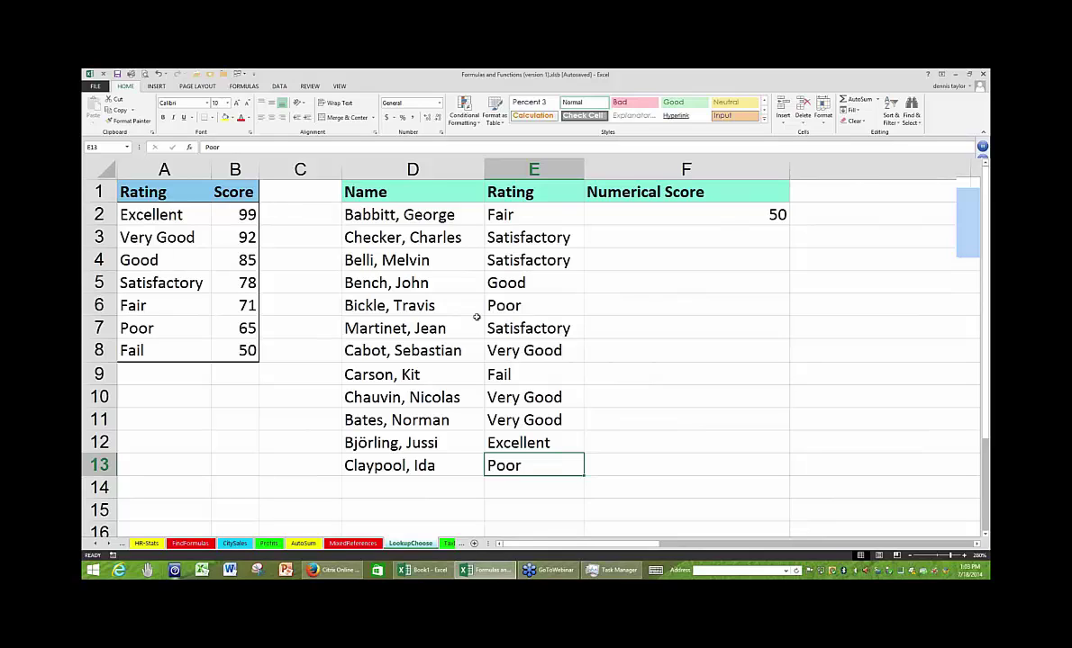
# On the HR sheet, change the table range in N2's VLOOKUP formula to the entire columns S:T.
pyautogui.click(119, 544)
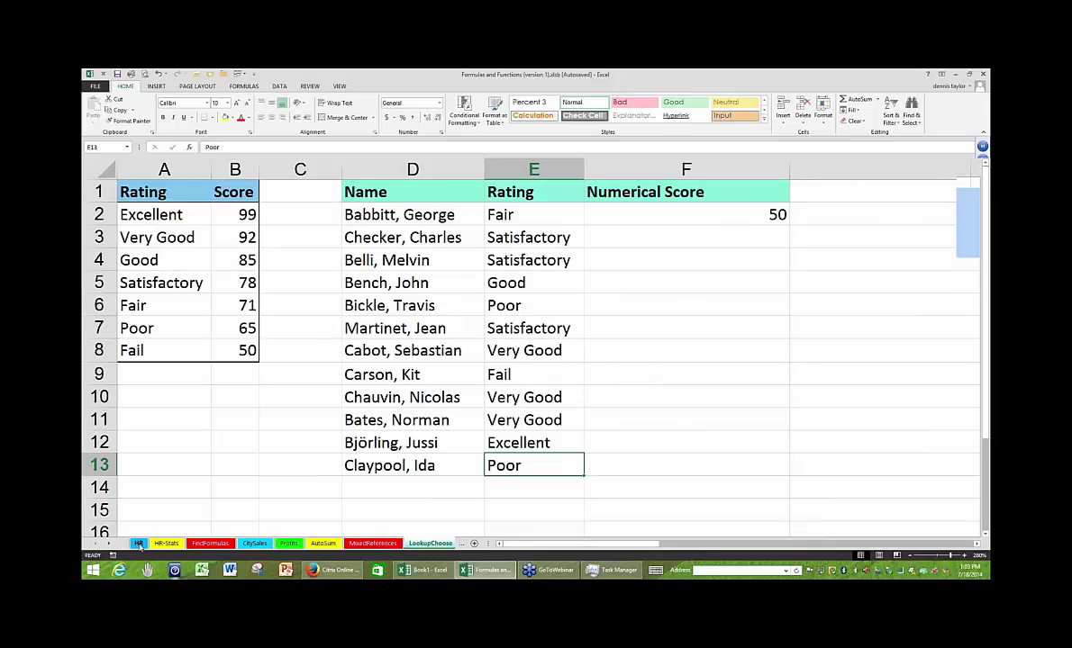
pyautogui.click(139, 544)
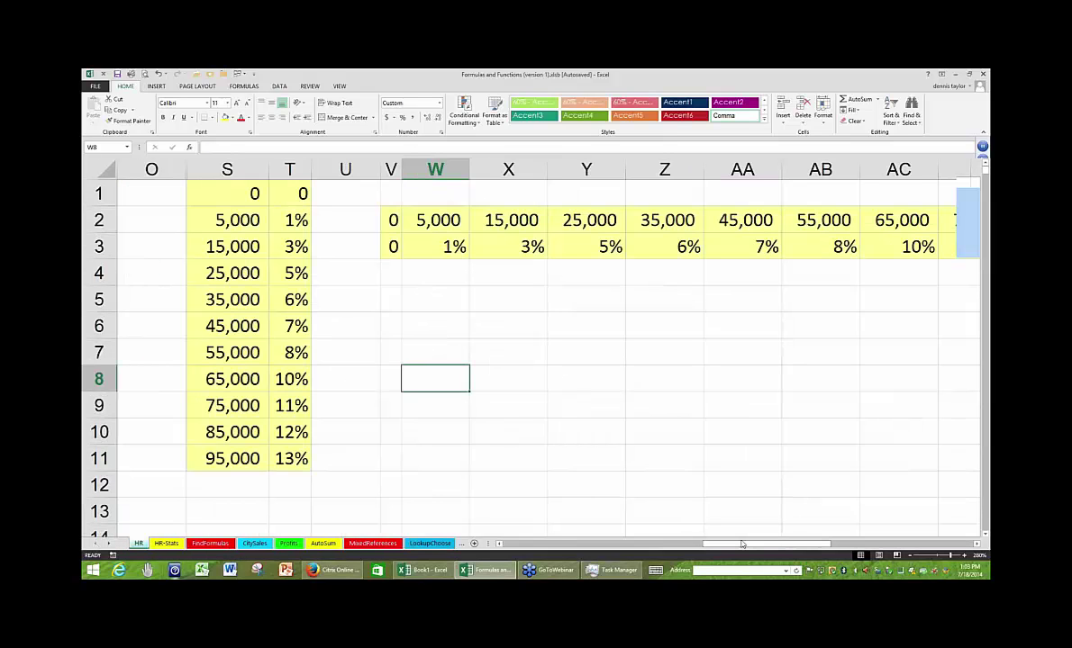
pyautogui.click(686, 546)
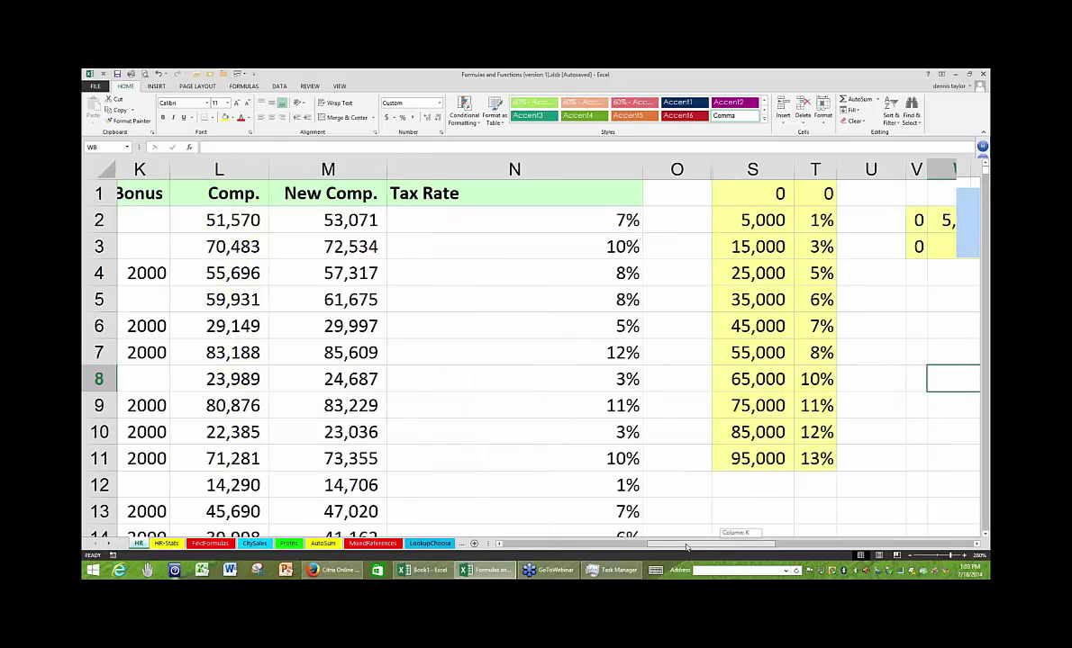
pyautogui.doubleClick(569, 221)
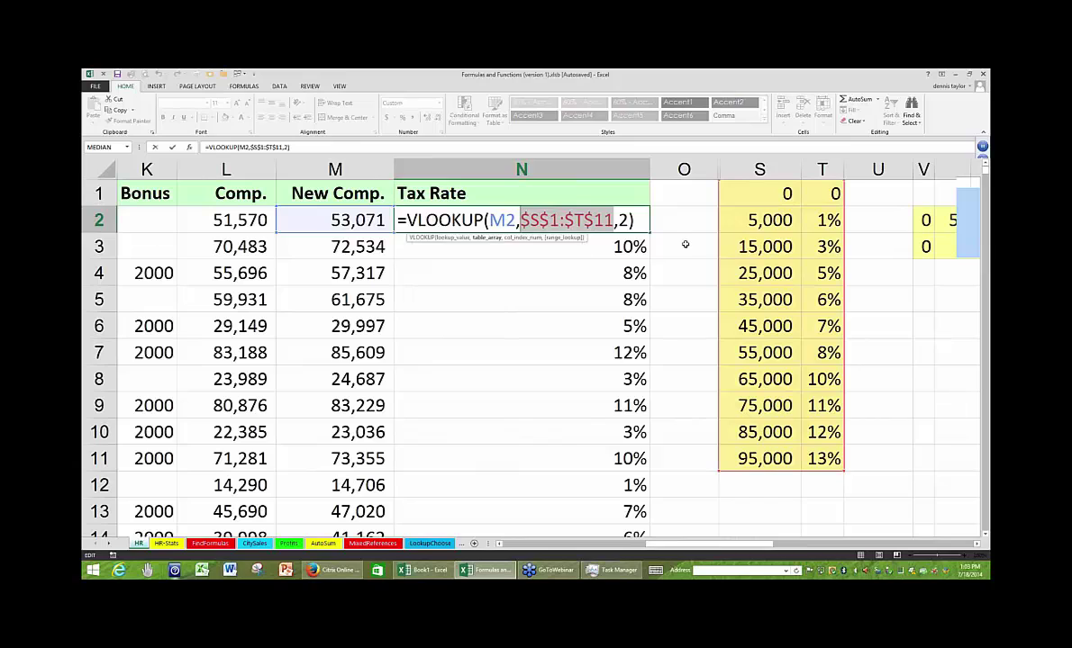
pyautogui.click(761, 170)
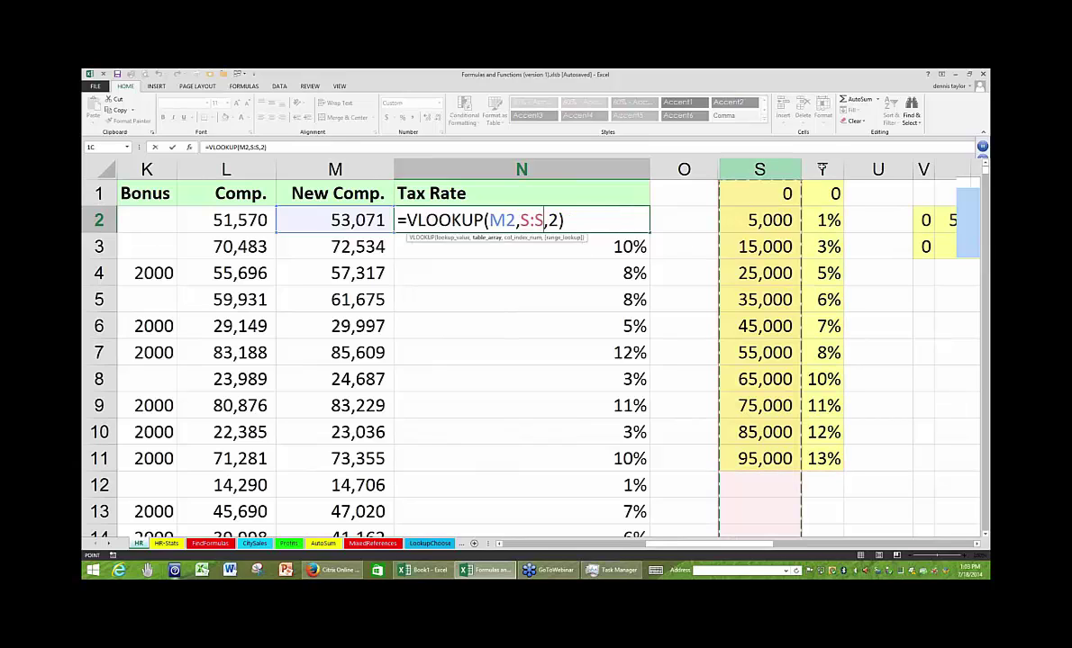
pyautogui.keyDown('shift'); pyautogui.click(821, 170); pyautogui.keyUp('shift')
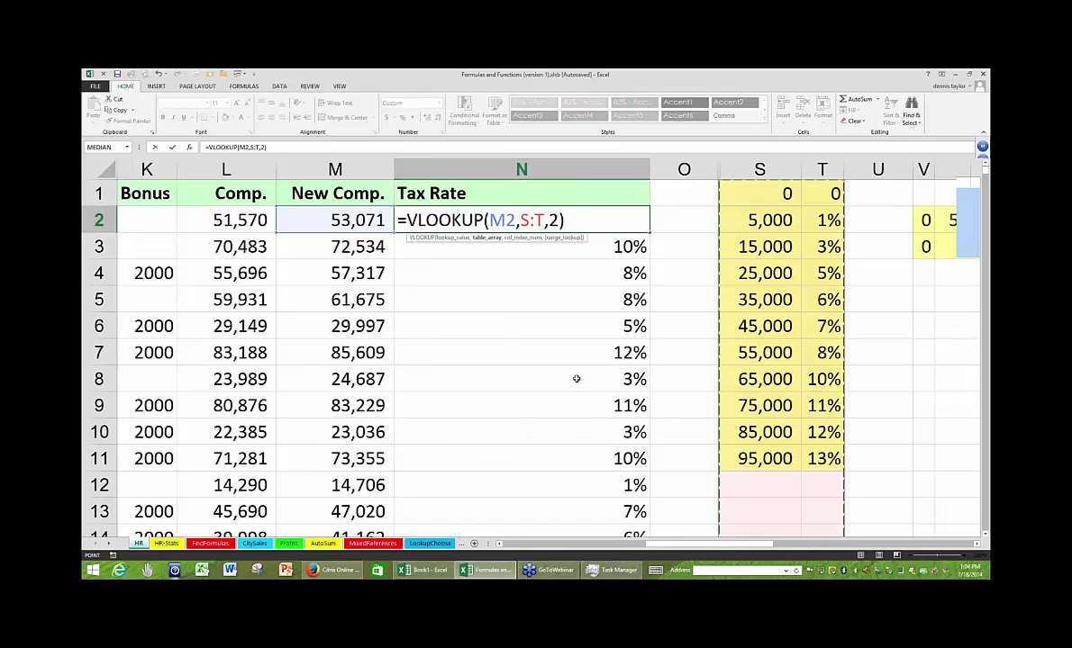
pyautogui.hotkey('ctrl', 'Return')
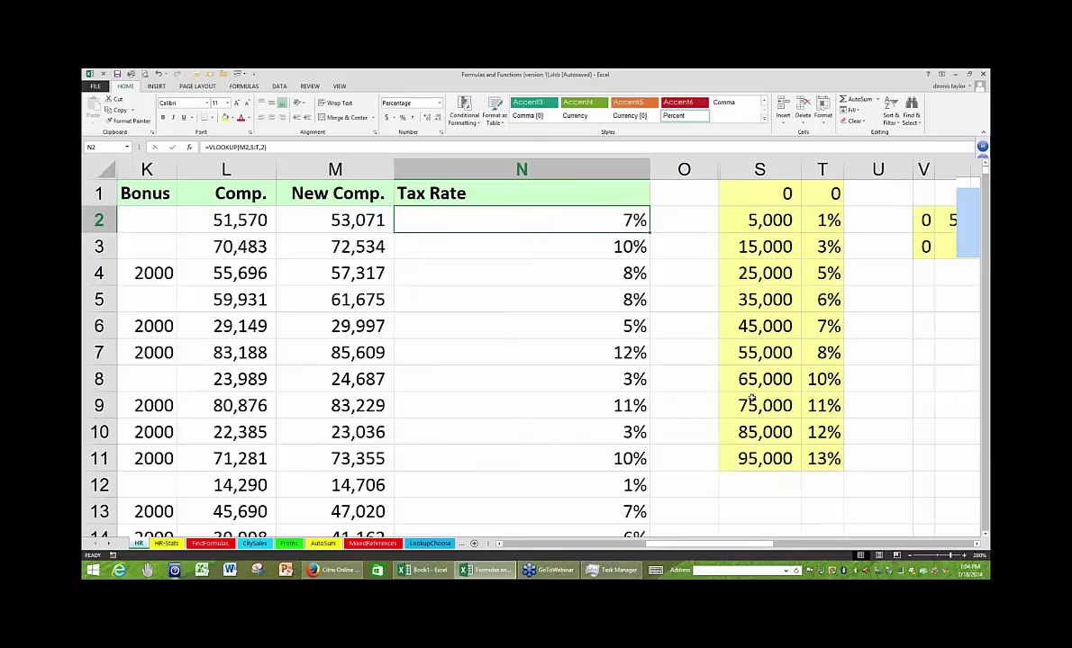
# Show the sheet's formulas to compare N2's VLOOKUP with those below it, and return to displaying values.
pyautogui.click(884, 313)
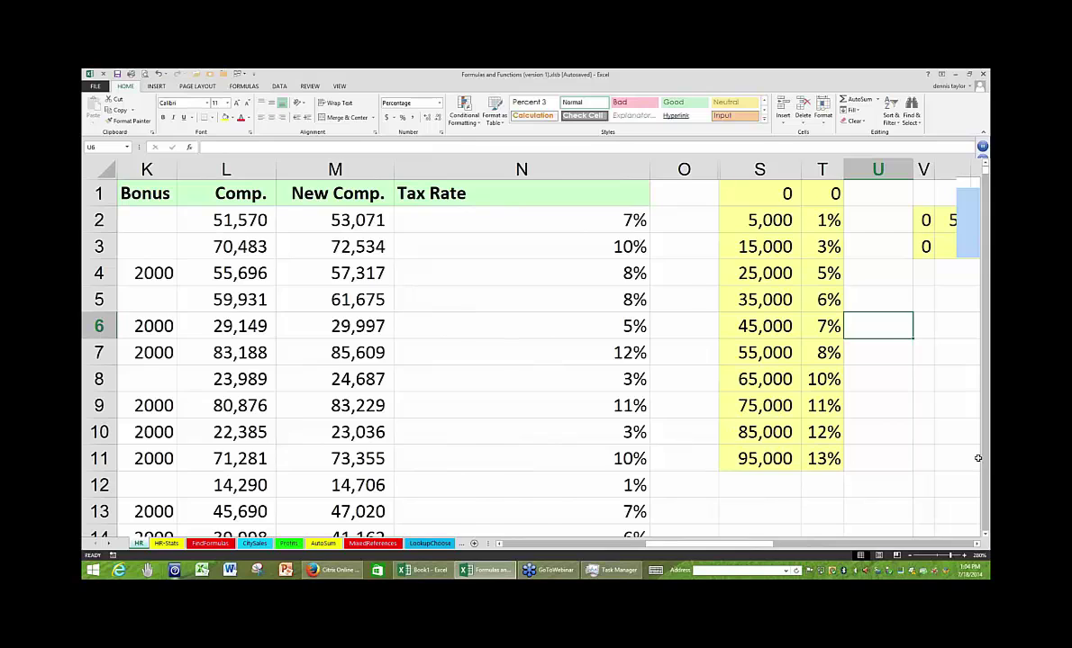
pyautogui.hotkey('ctrl', '`')
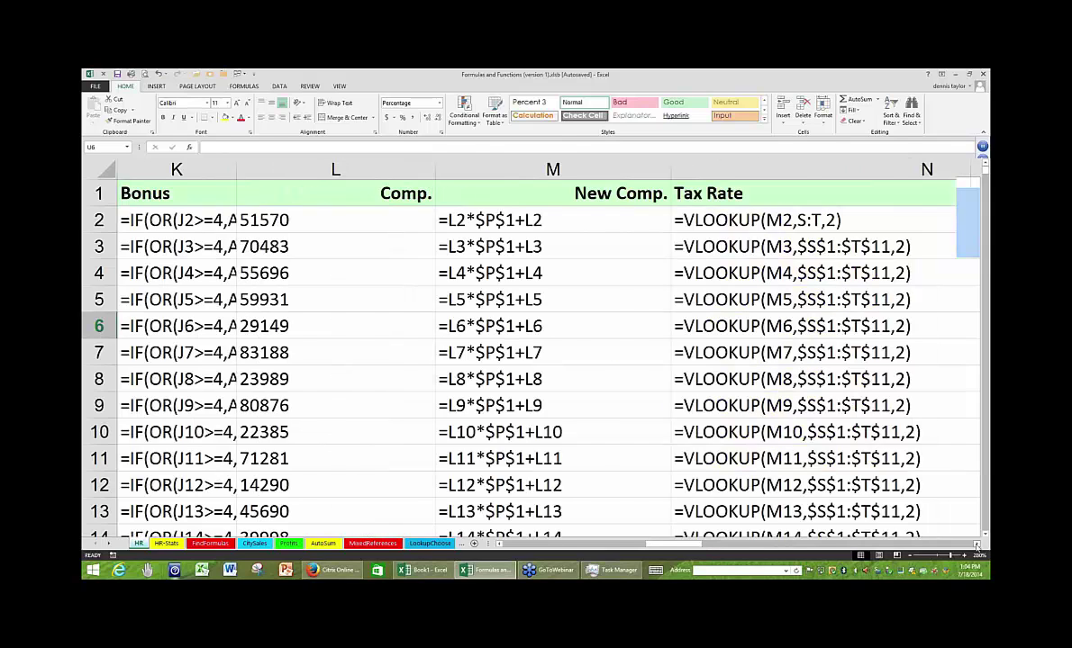
pyautogui.click(976, 545)
pyautogui.click(976, 545)
pyautogui.click(976, 545)
pyautogui.click(352, 218)
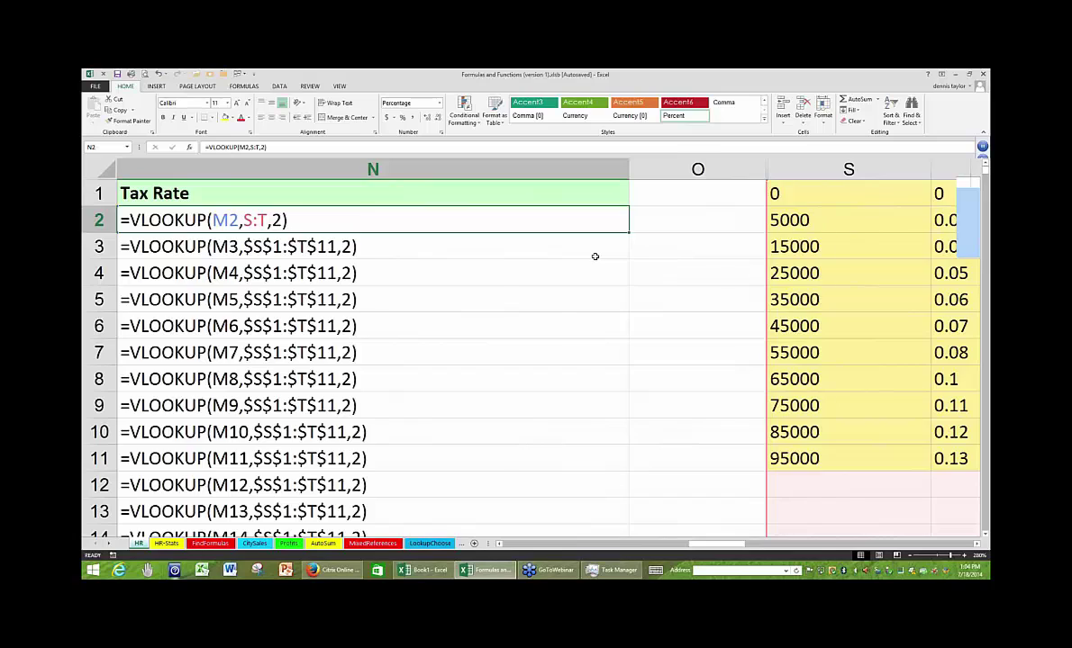
pyautogui.hotkey('ctrl', '`')
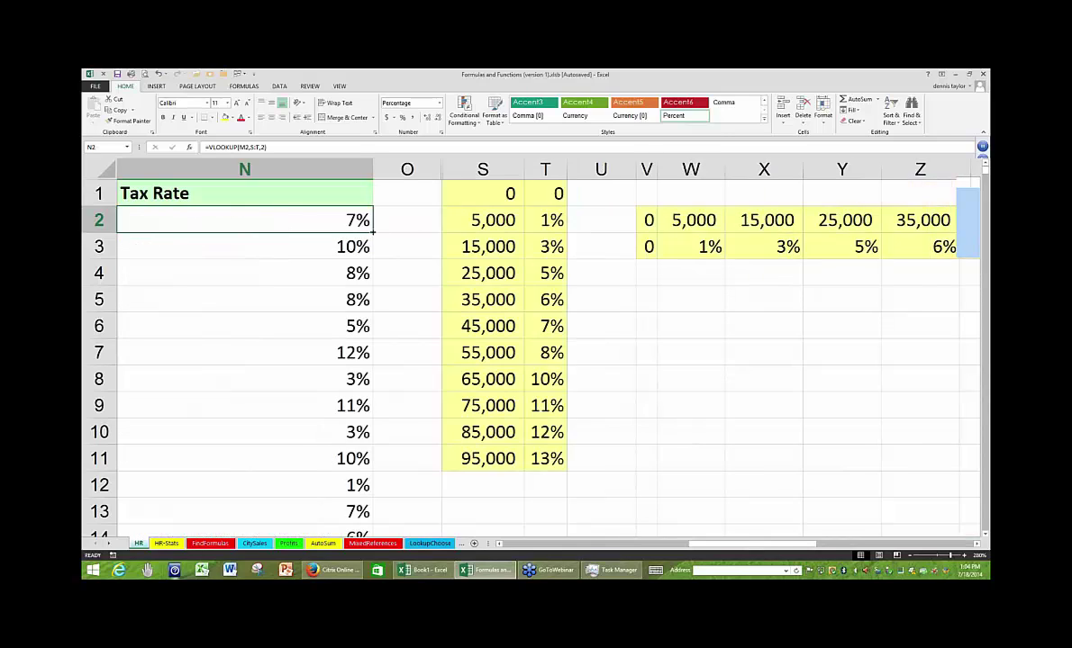
# Copy N2's VLOOKUP formula down the Tax Rate column and inspect its whole-column S:T table range.
pyautogui.doubleClick(372, 232)
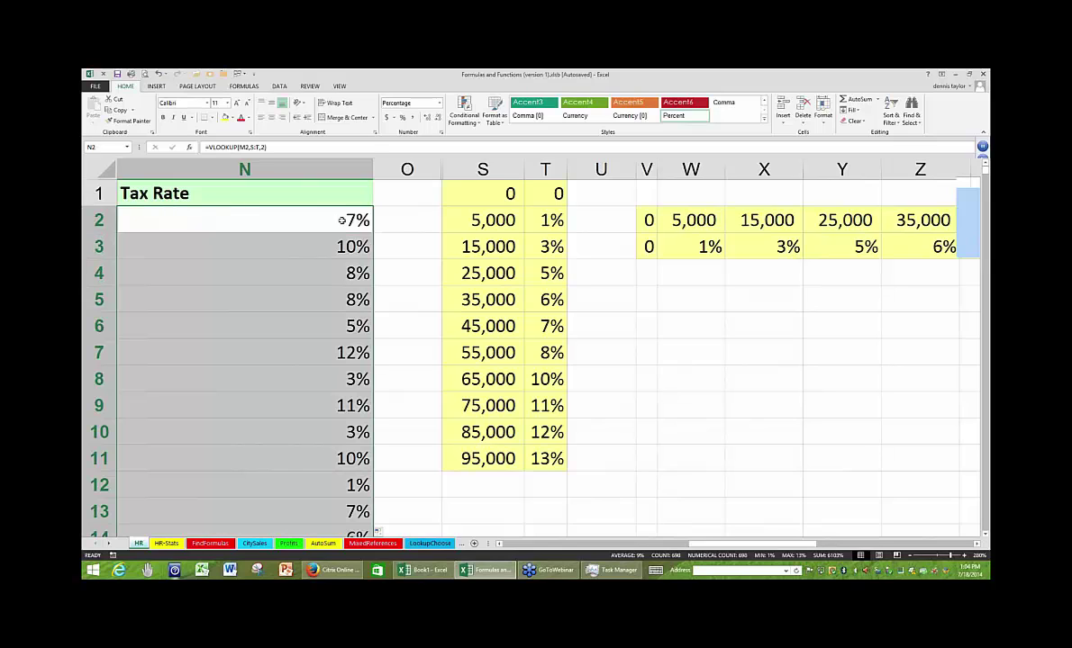
pyautogui.click(340, 220)
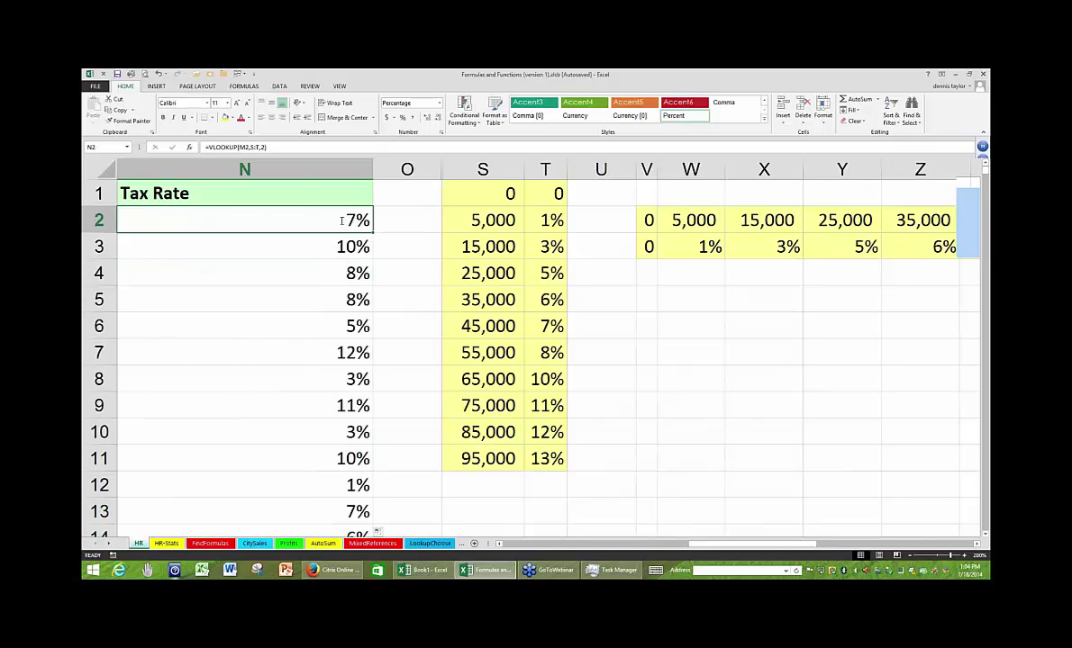
pyautogui.doubleClick(340, 220)
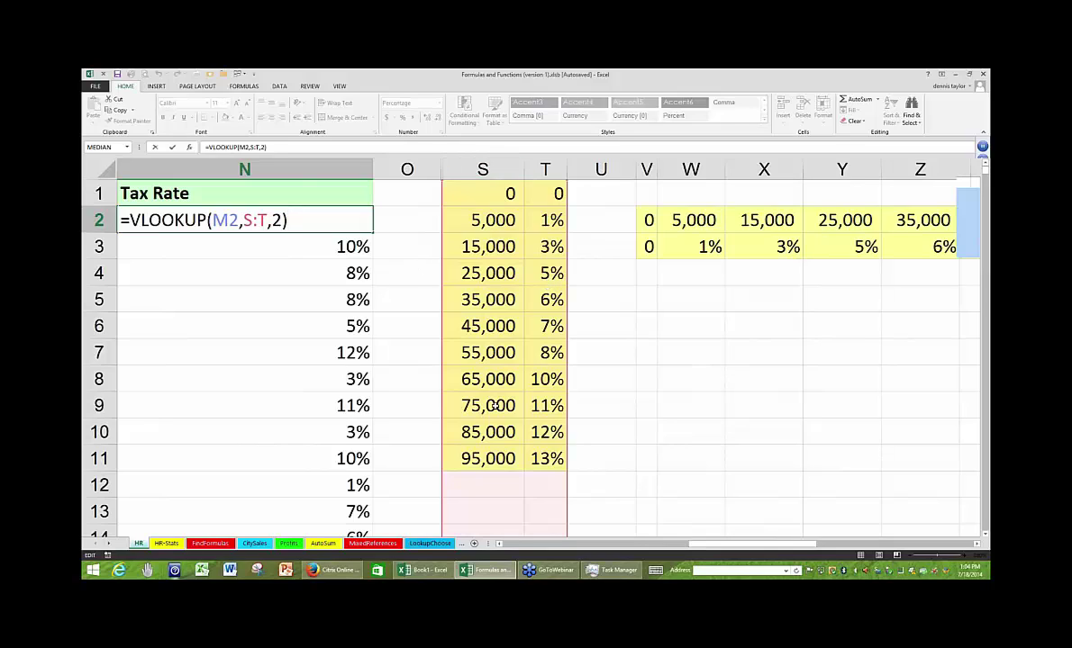
pyautogui.click(520, 481)
pyautogui.click(338, 221)
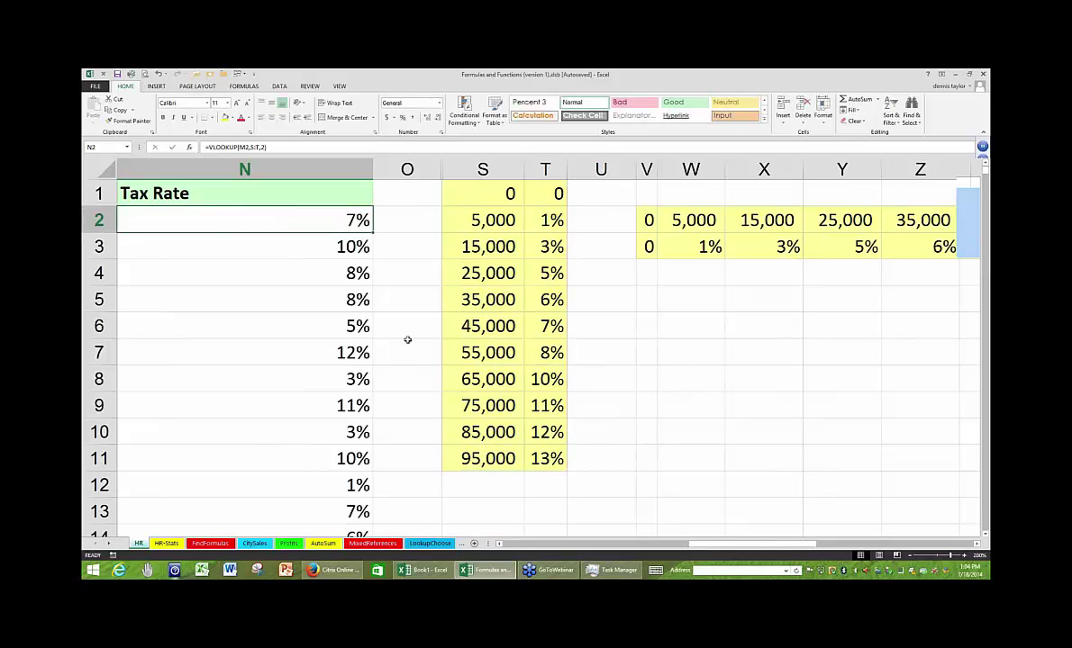
pyautogui.press('F2')
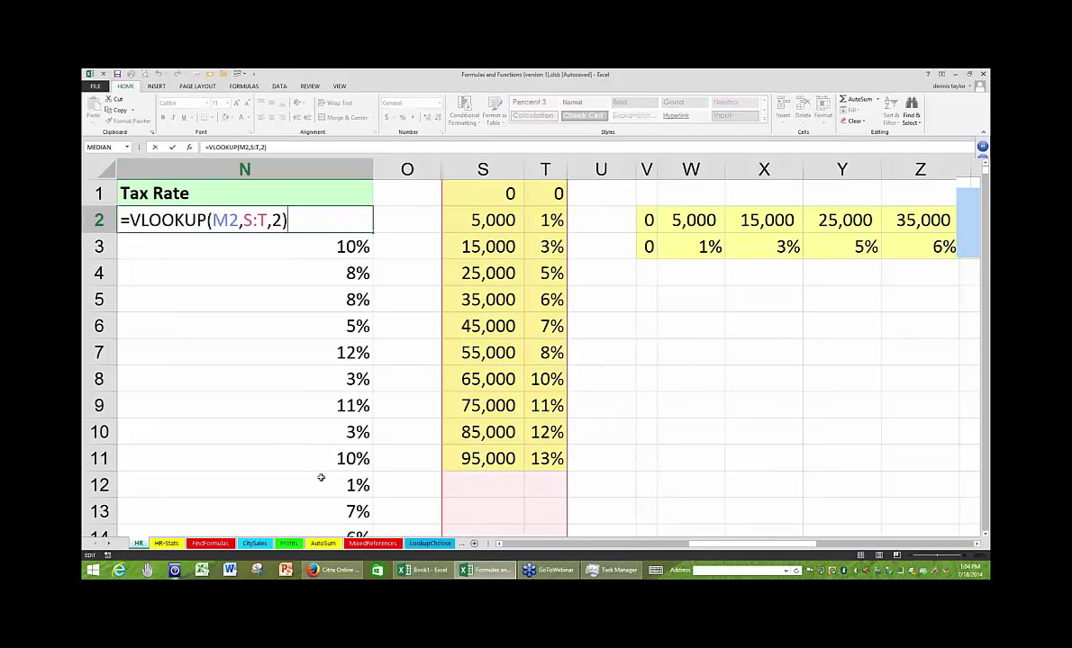
pyautogui.press('Escape')
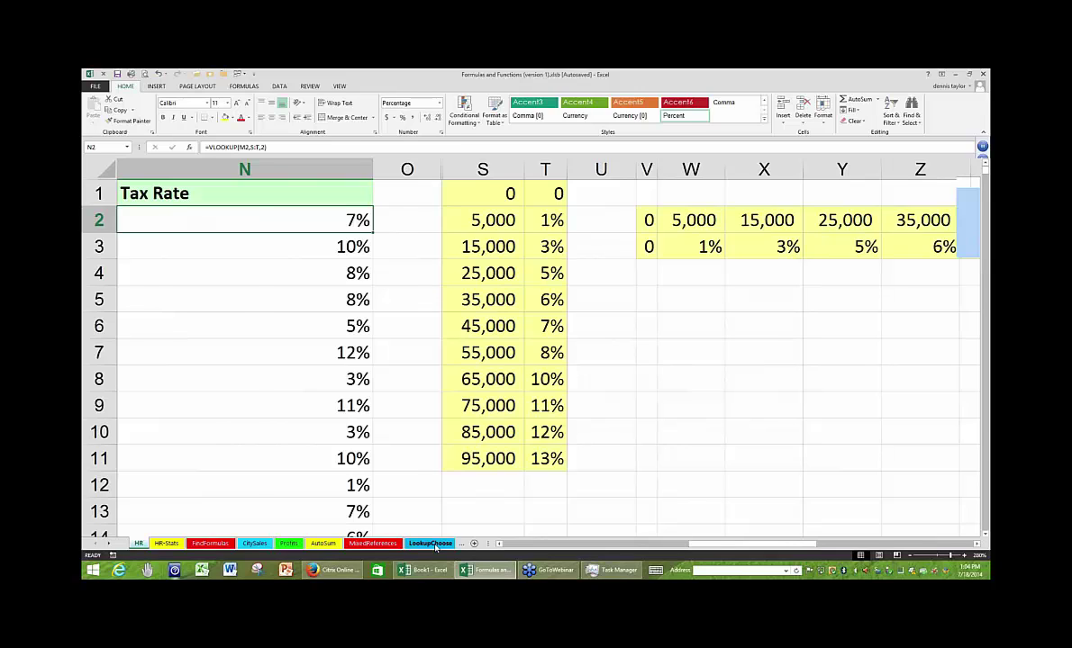
# Open the LookupChoose sheet and compare the rating in E2 with its table score in B6 and the VLOOKUP formula in F2.
pyautogui.click(431, 544)
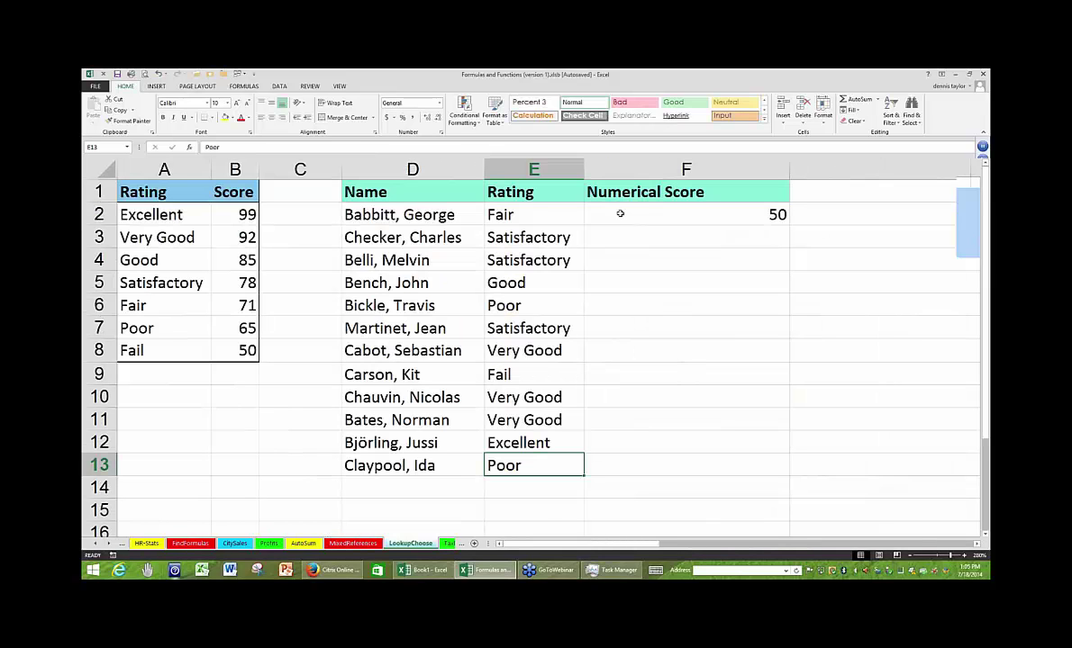
pyautogui.click(528, 218)
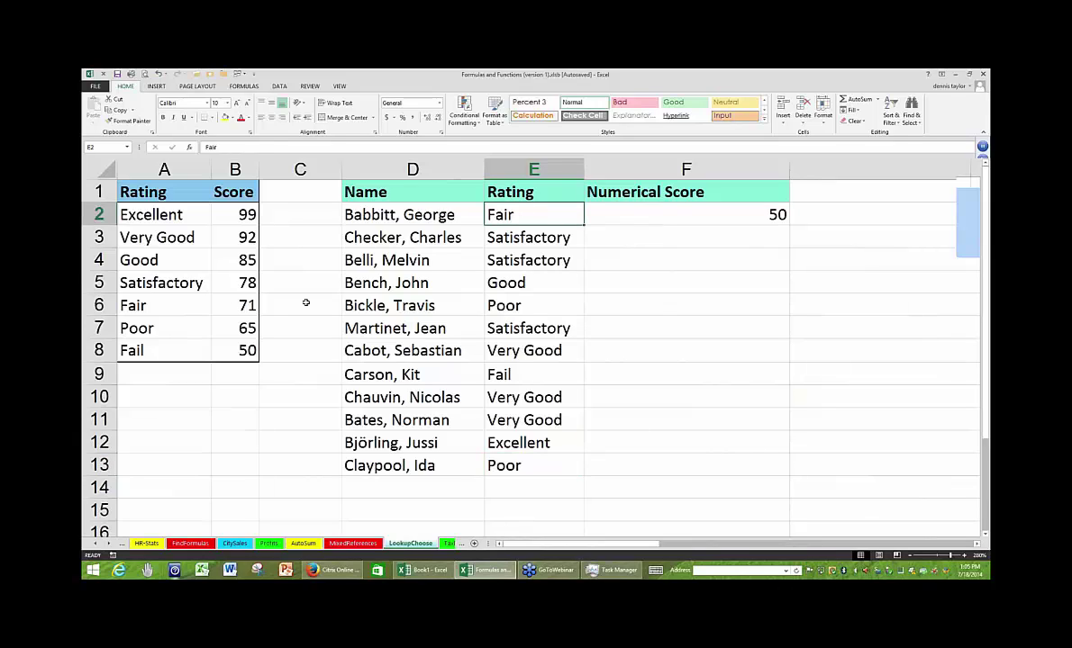
pyautogui.click(239, 306)
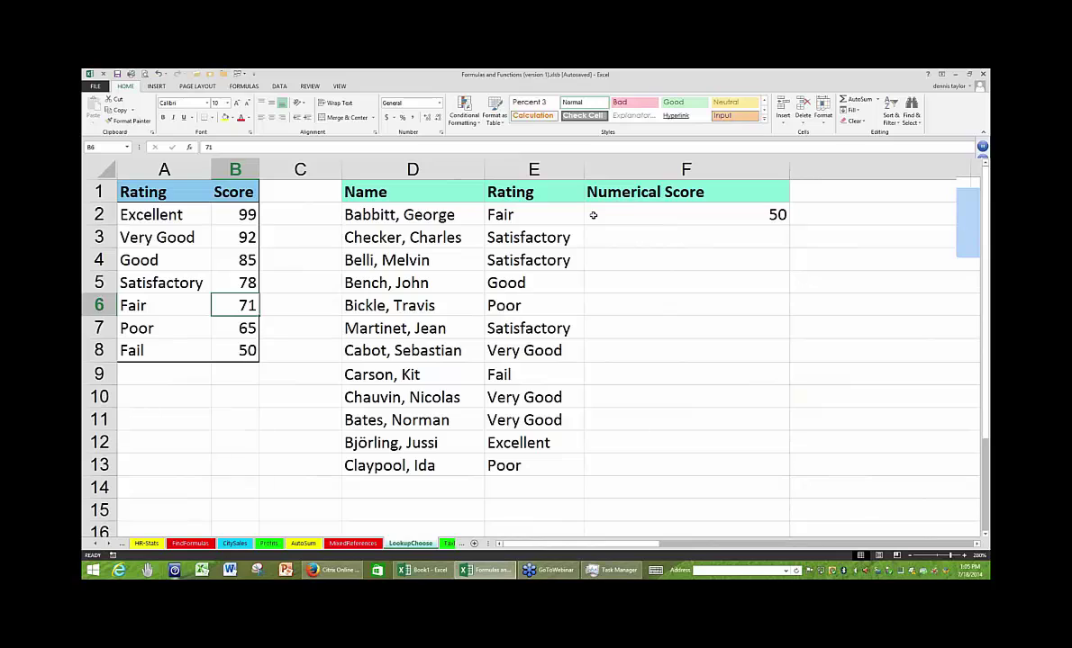
pyautogui.doubleClick(594, 214)
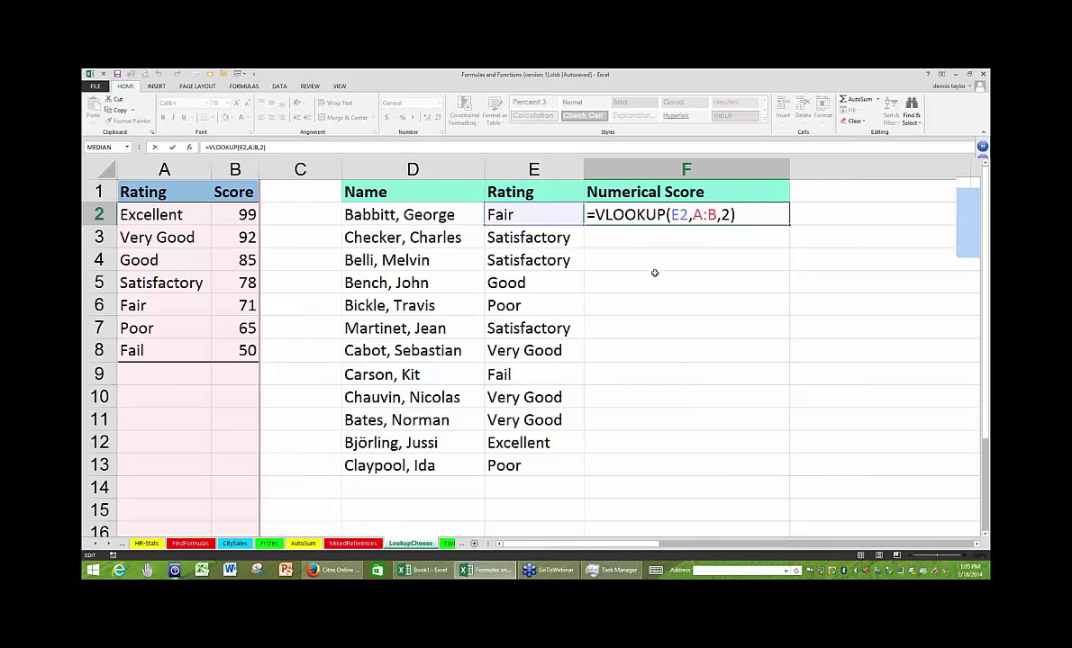
pyautogui.click(169, 190)
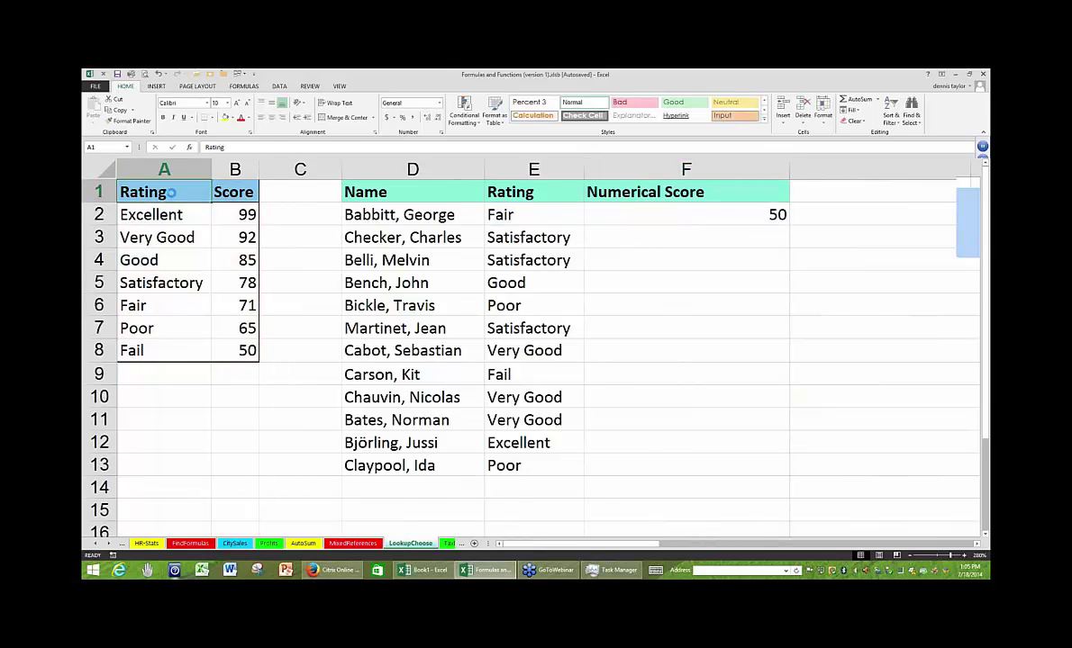
pyautogui.keyDown('ctrl'); pyautogui.scroll(1, 317, 192); pyautogui.keyUp('ctrl')
pyautogui.scroll(1, 324, 193)
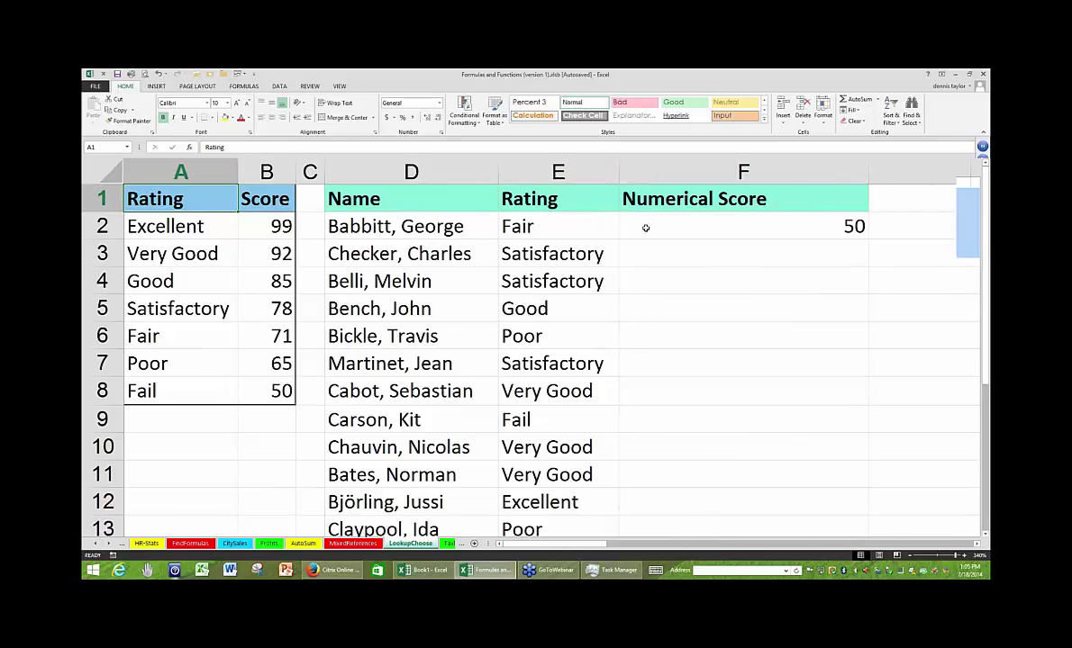
# Review the arguments of F2's VLOOKUP formula and add FALSE as the fourth argument for an exact match.
pyautogui.click(645, 228)
pyautogui.press('F2')
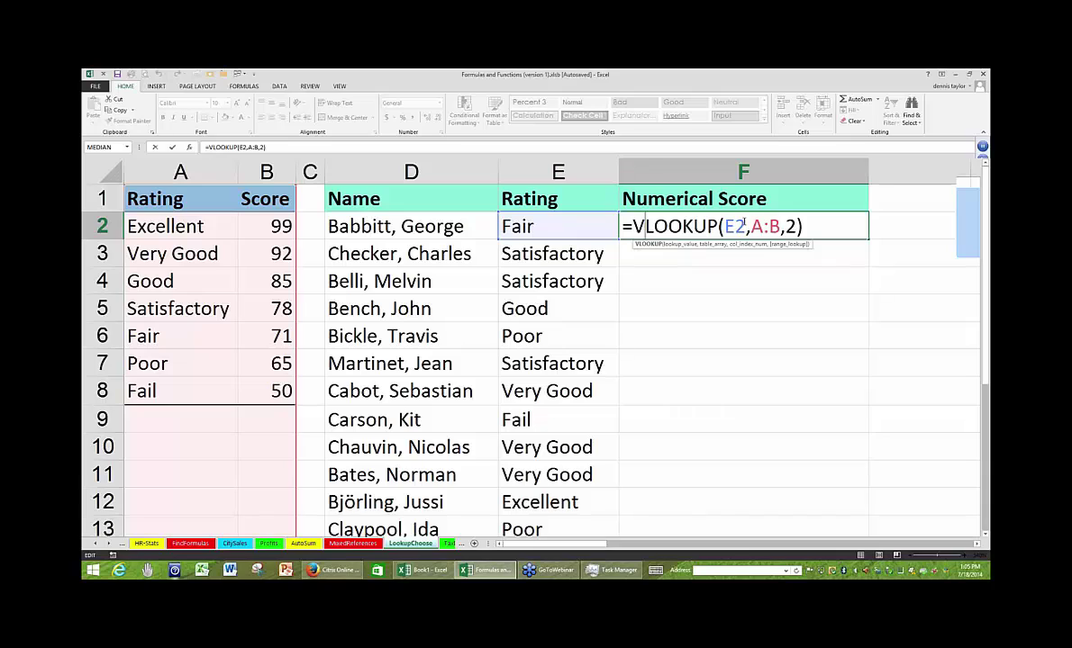
pyautogui.doubleClick(739, 227)
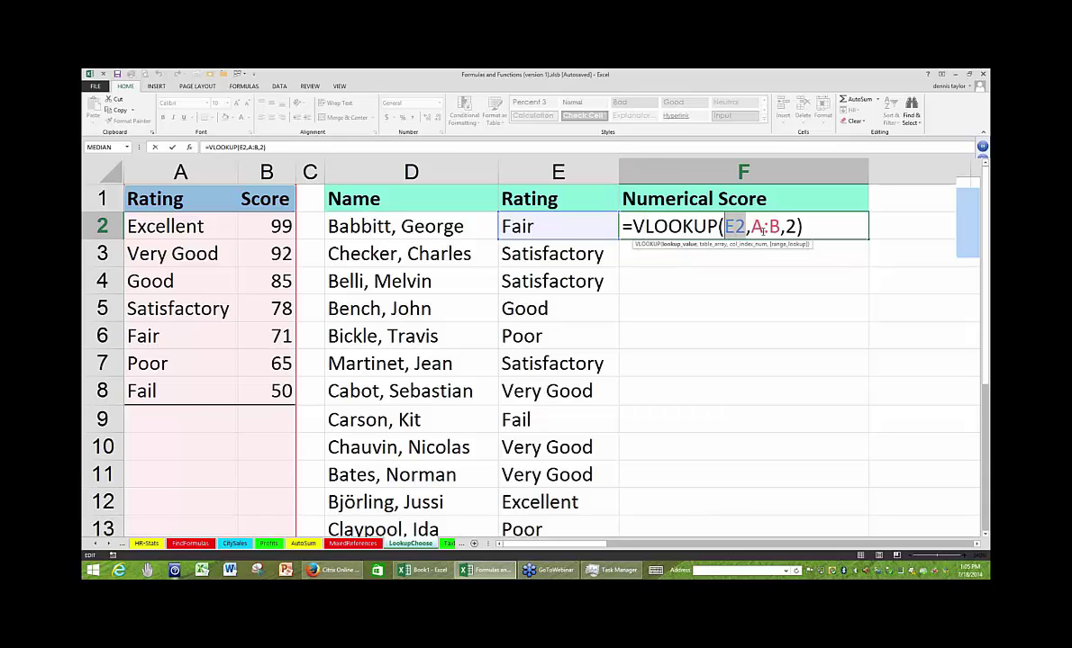
pyautogui.moveTo(780, 226); pyautogui.dragTo(751, 226)
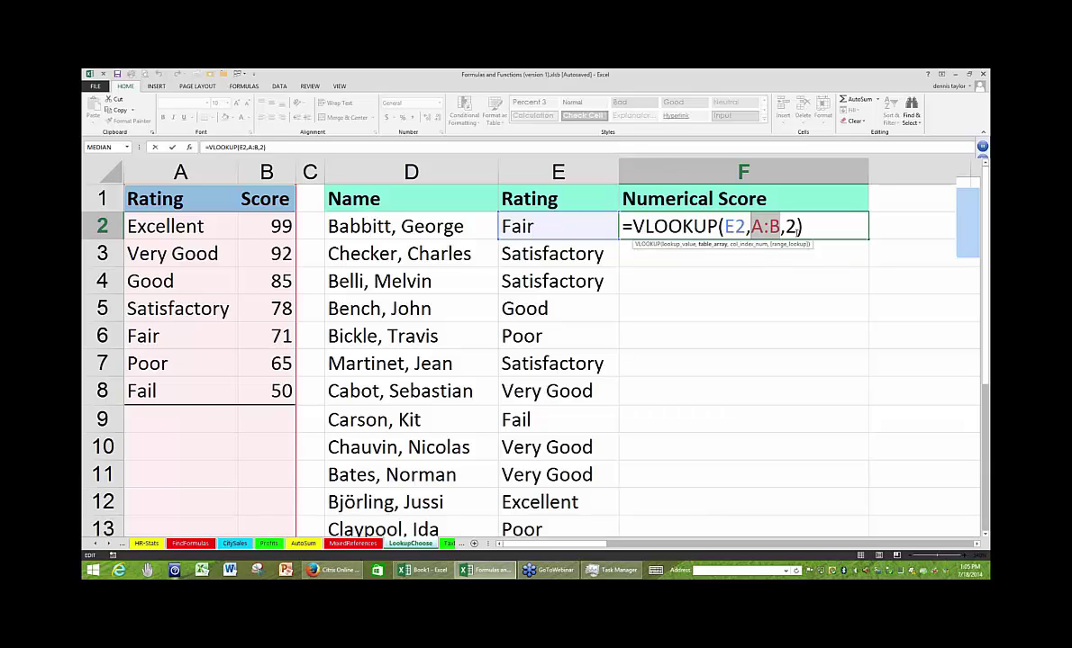
pyautogui.moveTo(785, 226); pyautogui.dragTo(796, 226)
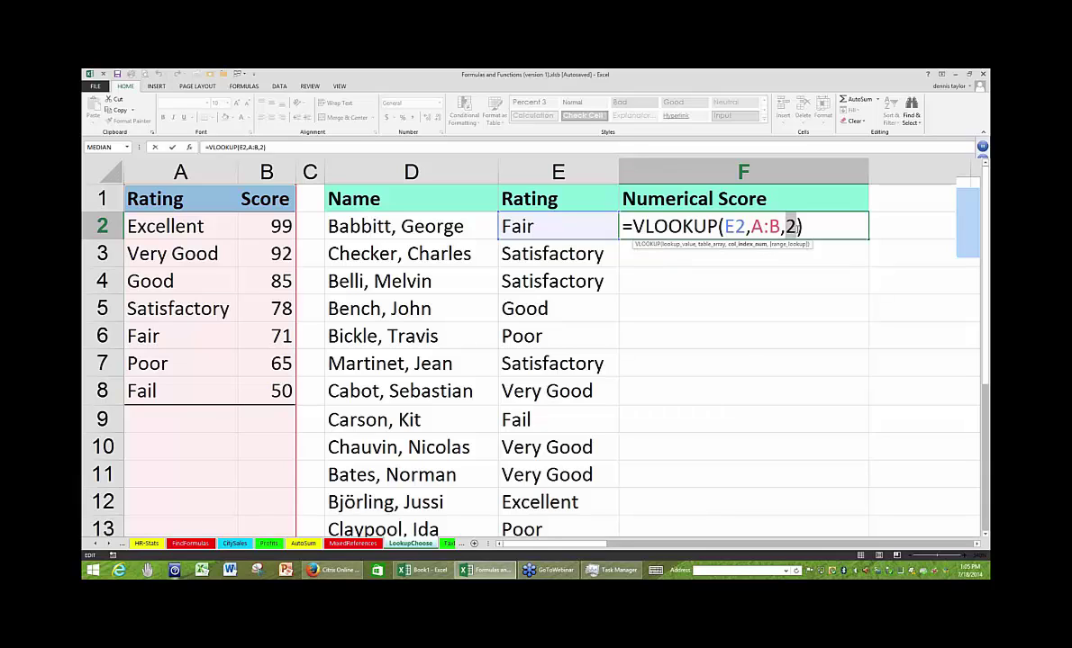
pyautogui.press('Right')
pyautogui.press('Right')
pyautogui.write(',')
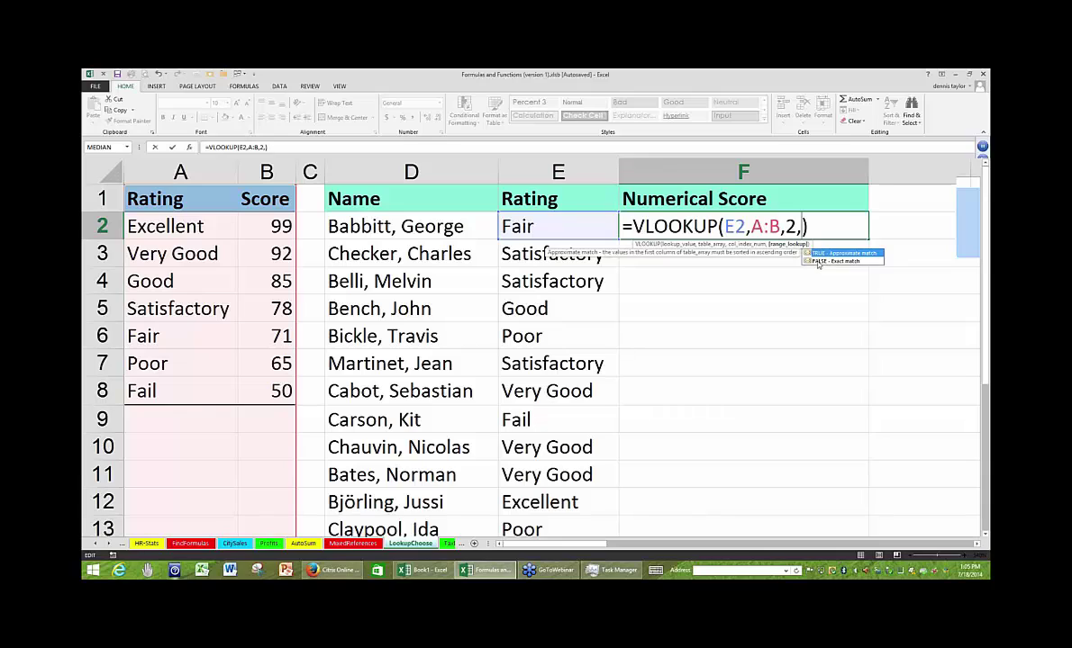
pyautogui.click(818, 262)
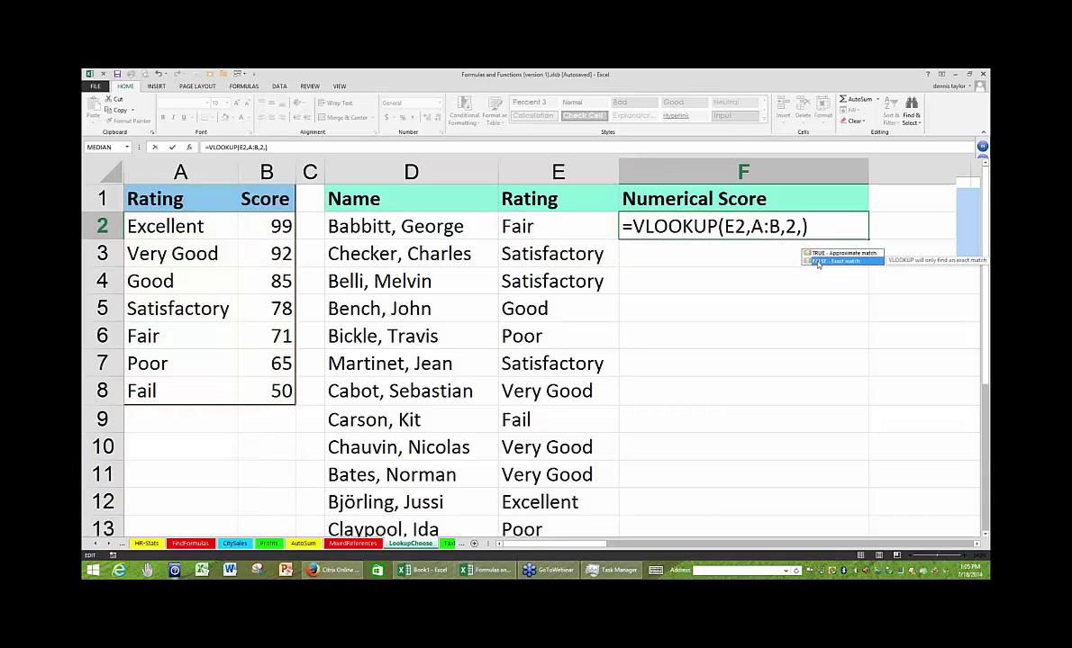
pyautogui.doubleClick(818, 262)
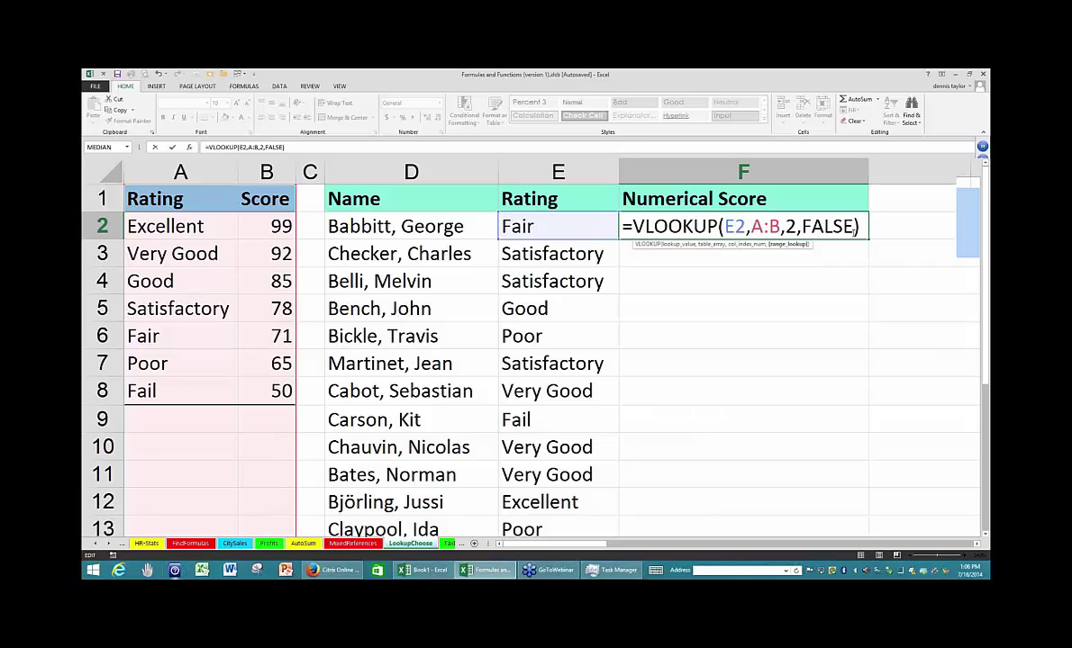
pyautogui.press('Return')
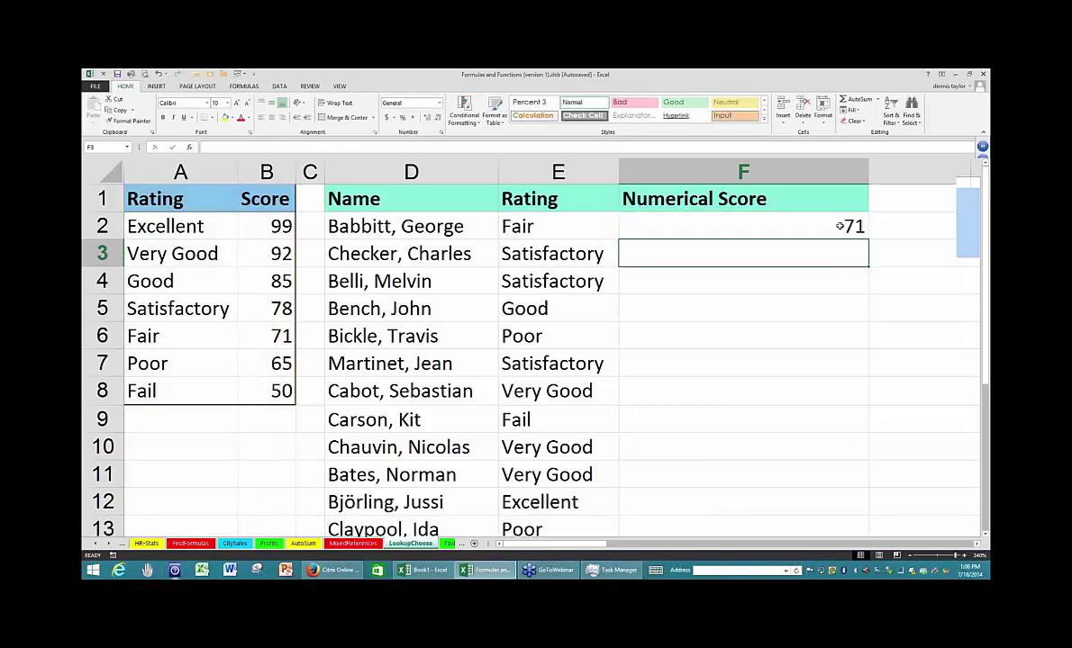
# Replace FALSE with 0 as the exact-match argument in F2's VLOOKUP formula, keeping F2 selected.
pyautogui.click(846, 226)
pyautogui.doubleClick(847, 226)
pyautogui.doubleClick(833, 226)
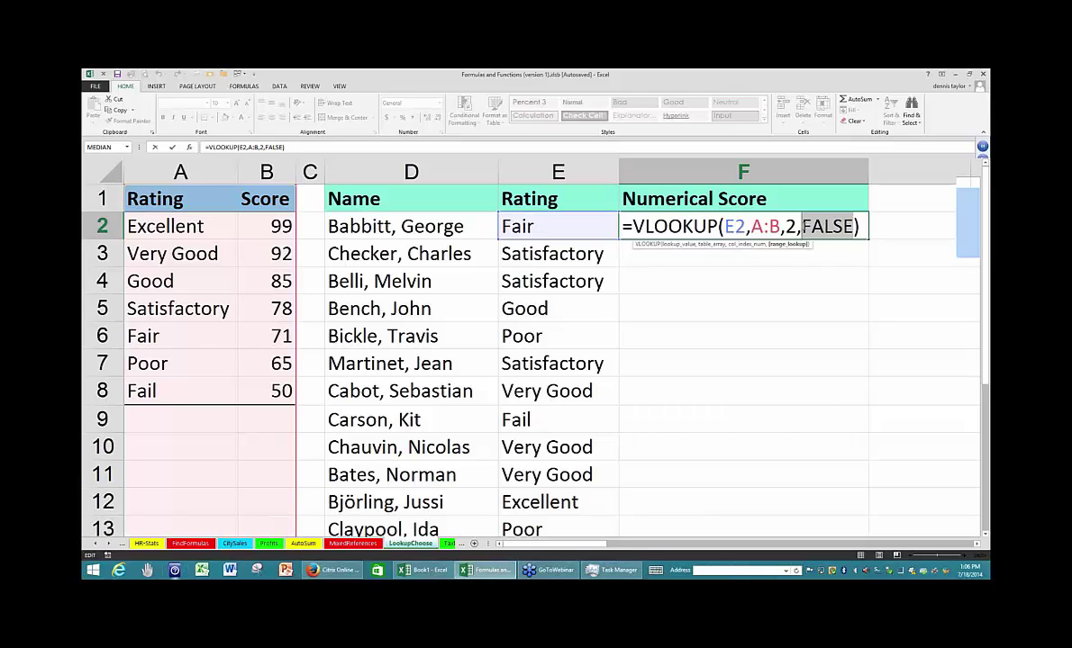
pyautogui.write('0')
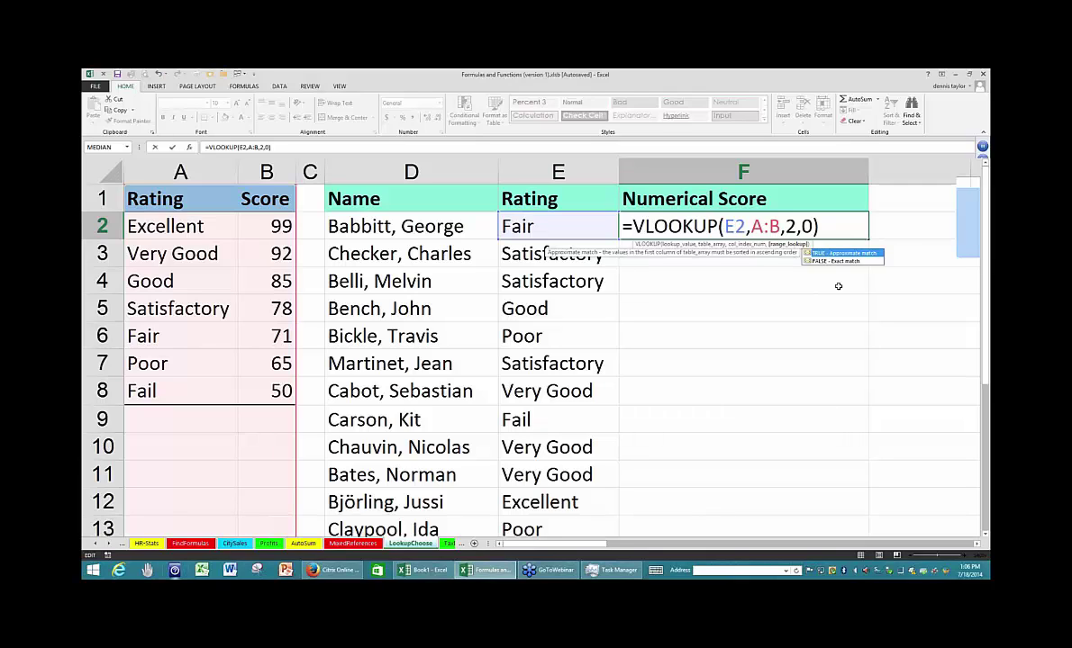
pyautogui.hotkey('ctrl', 'Return')
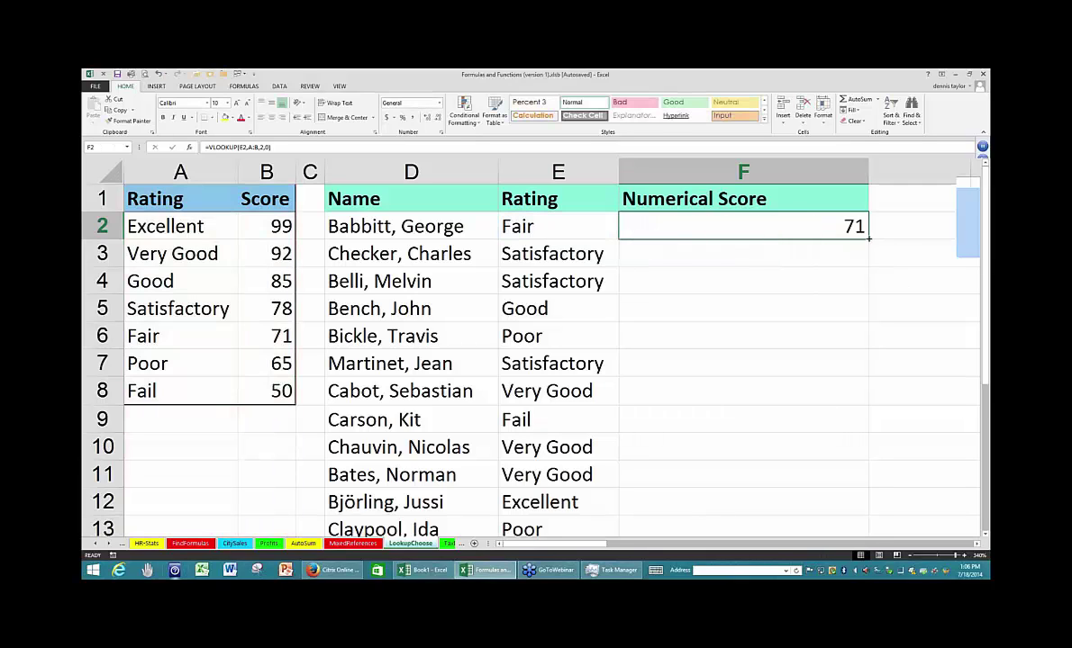
# Copy F2's formula down the Numerical Score column to row 13 and review its exact-match argument.
pyautogui.doubleClick(868, 238)
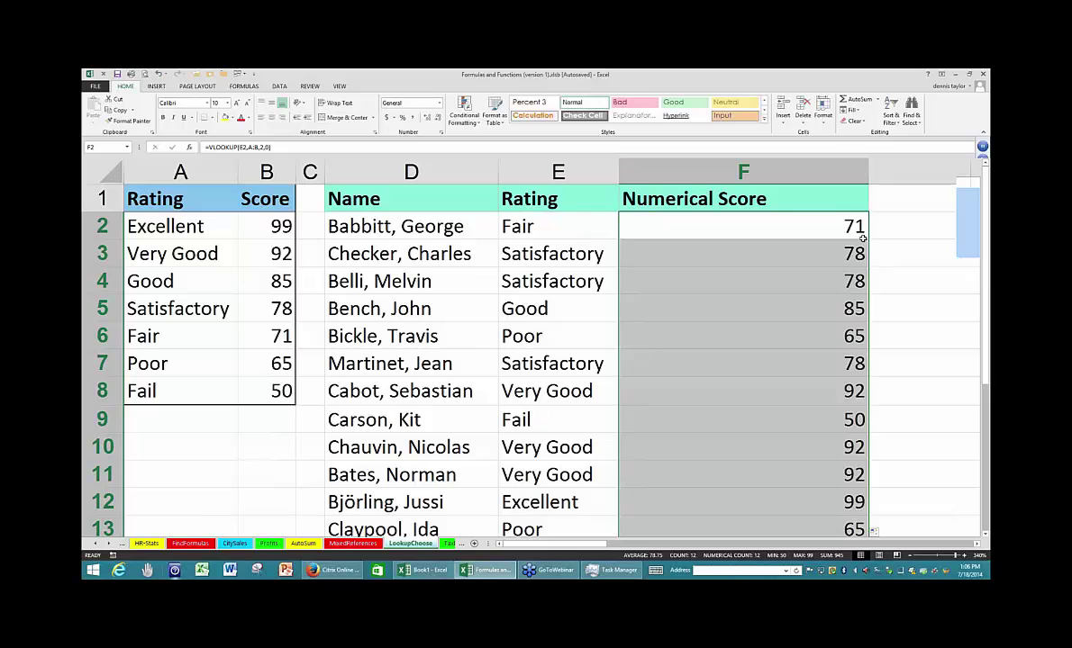
pyautogui.doubleClick(855, 233)
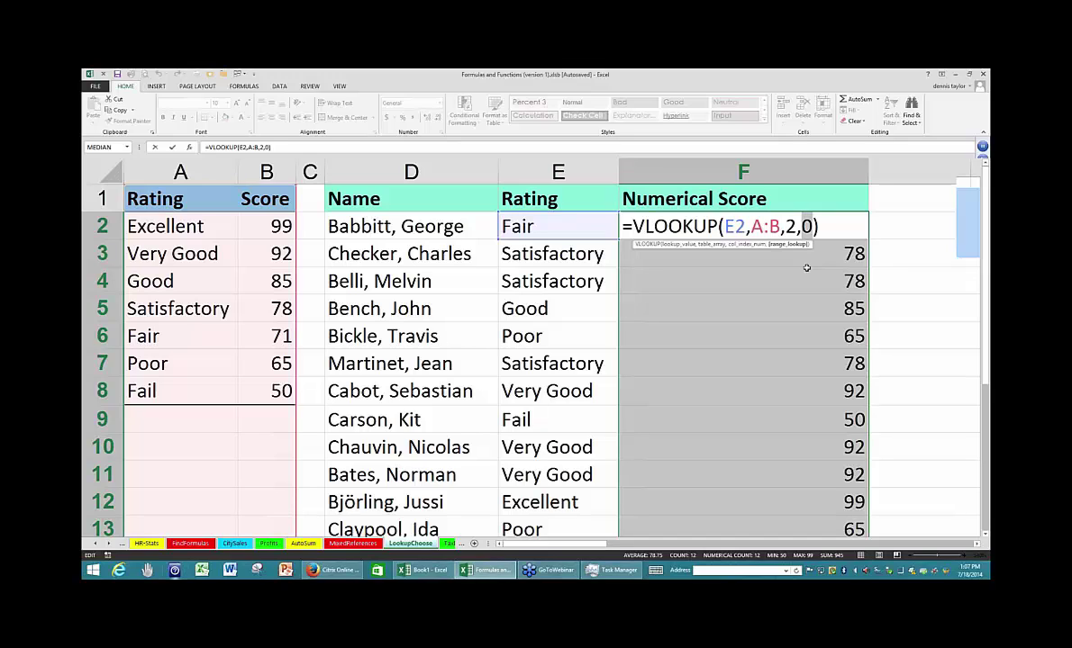
pyautogui.hotkey('ctrl', 'Return')
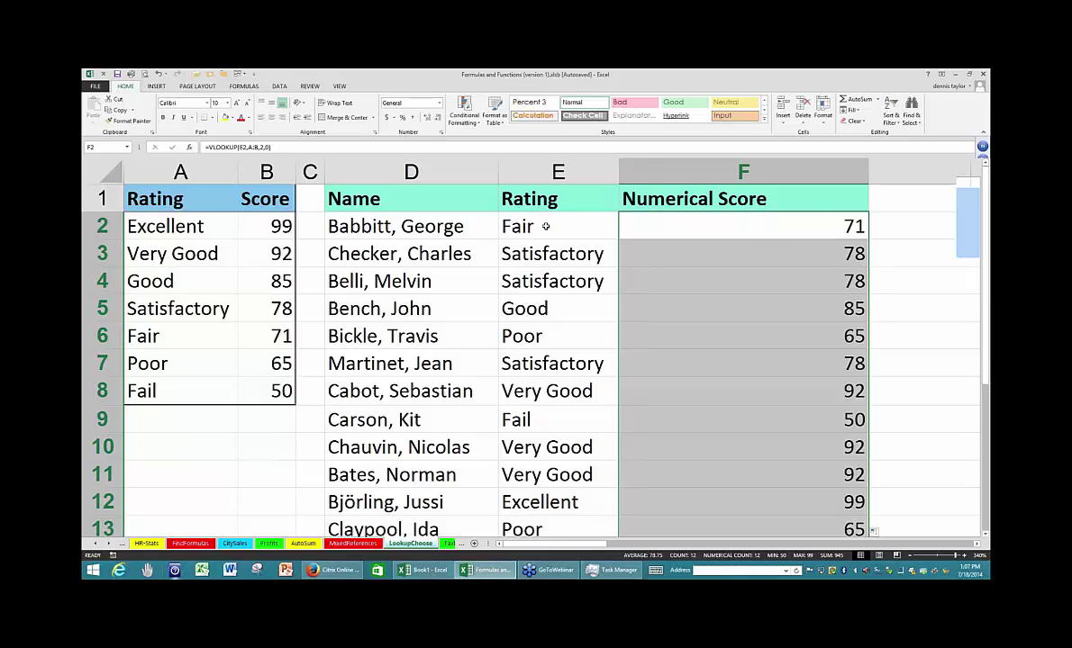
# Add trailing spaces after Fair in E2 and extra spaces between Very and Good in E11.
pyautogui.doubleClick(544, 226)
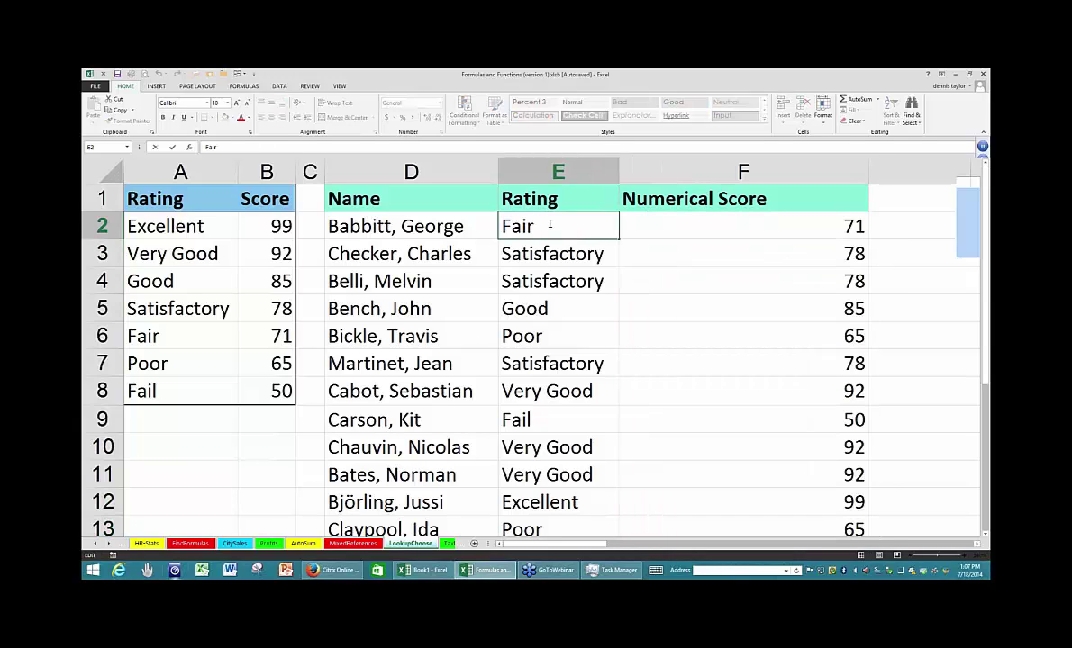
pyautogui.press('Return')
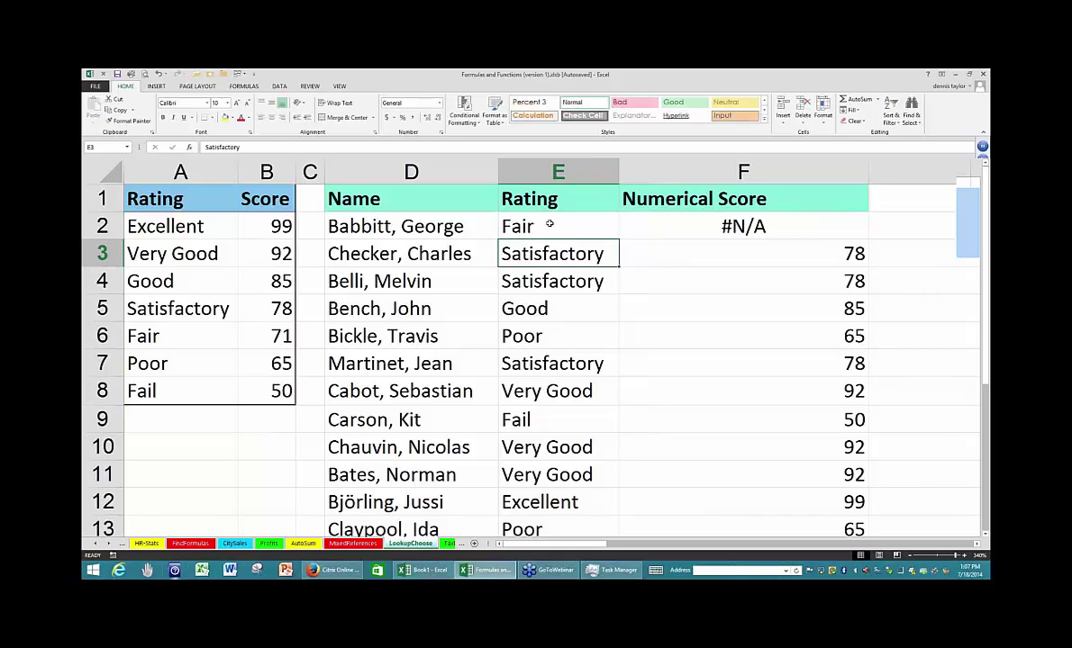
pyautogui.click(544, 474)
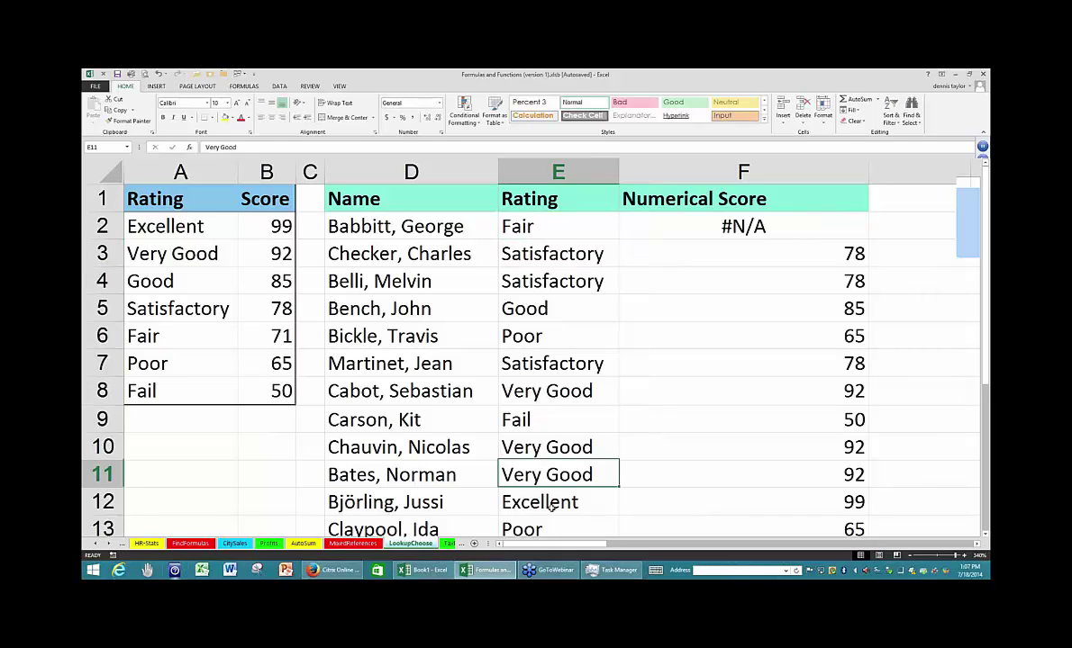
pyautogui.press('F2')
pyautogui.hotkey('ctrl', 'Left')
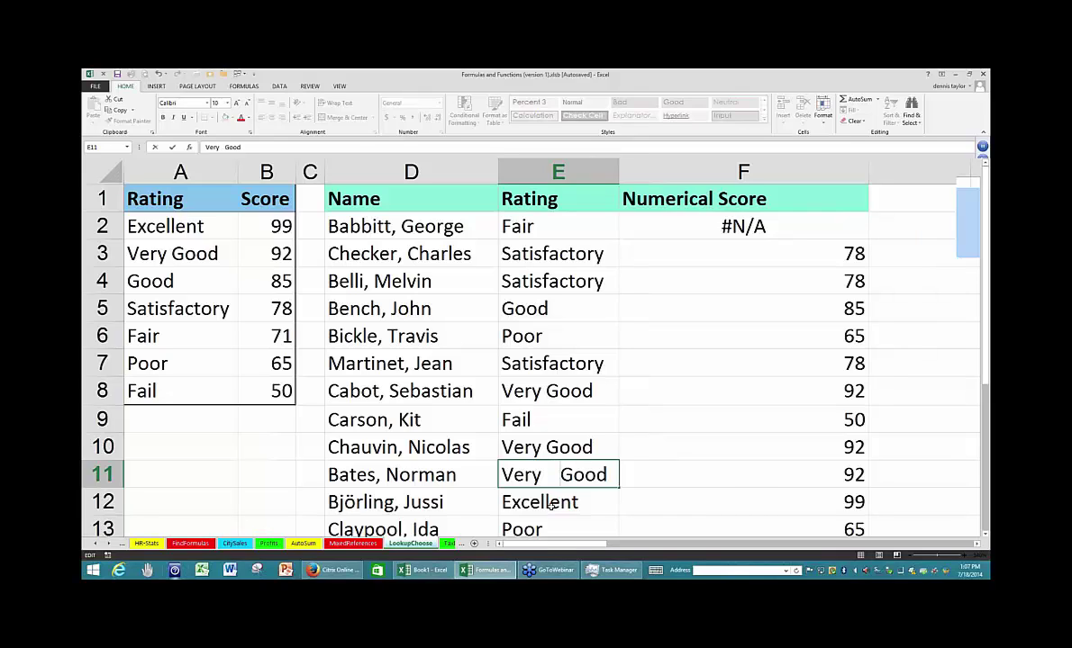
pyautogui.press('Return')
# Add leading spaces before Poor in E6.
pyautogui.click(502, 335)
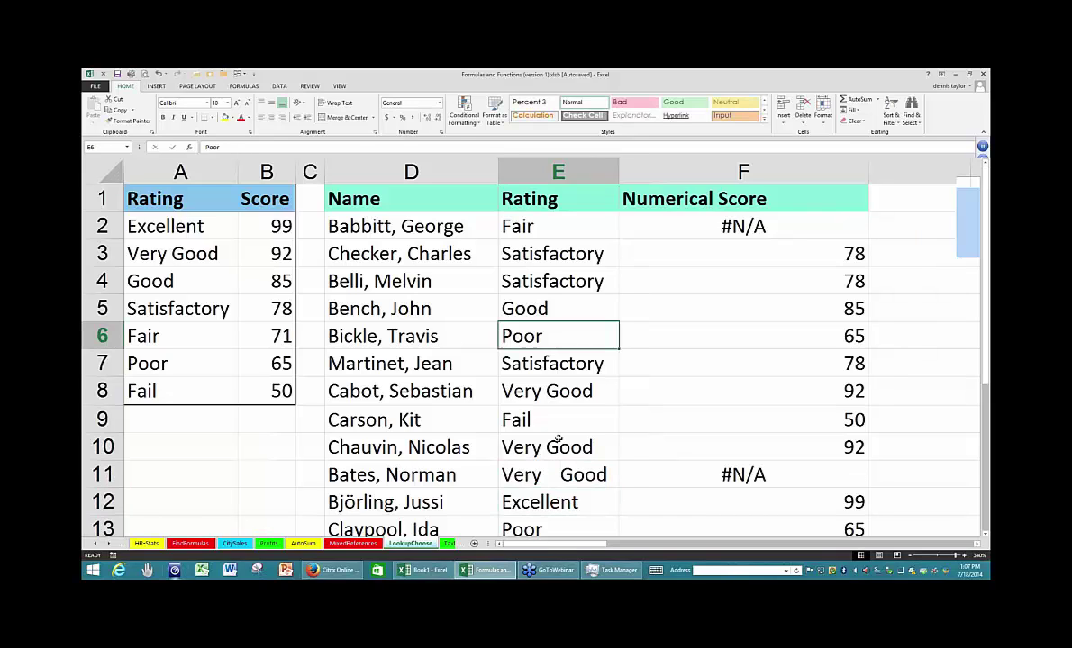
pyautogui.press('F2')
pyautogui.press('Home')
pyautogui.press('Return')
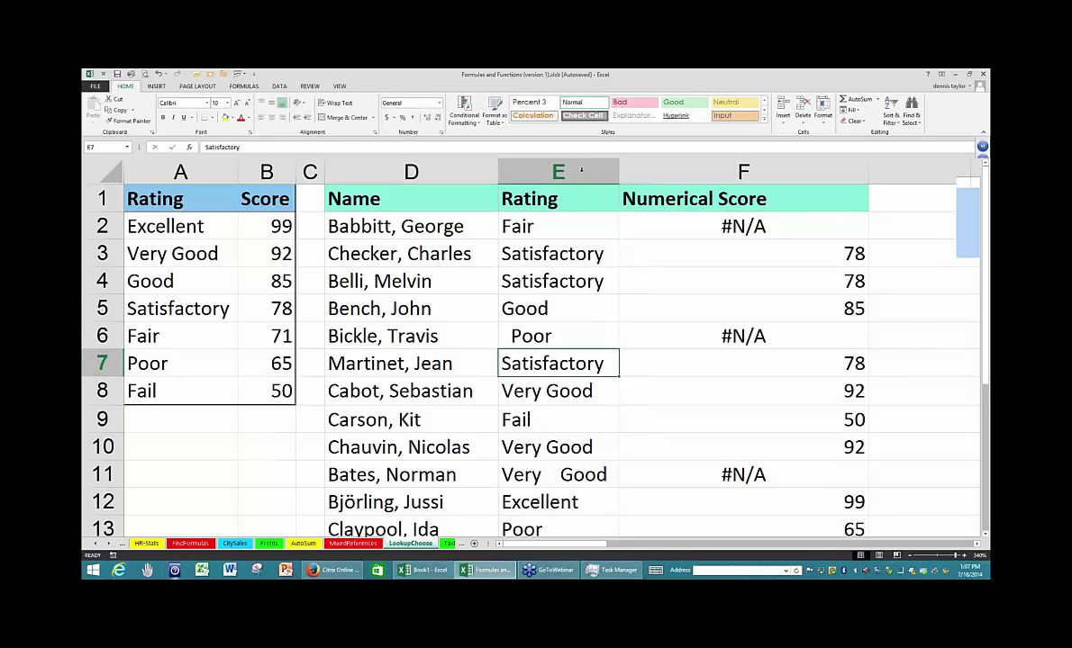
# Wrap the E2 lookup value in TRIM within F2's VLOOKUP formula, keeping F2 selected.
pyautogui.click(635, 231)
pyautogui.press('F2')
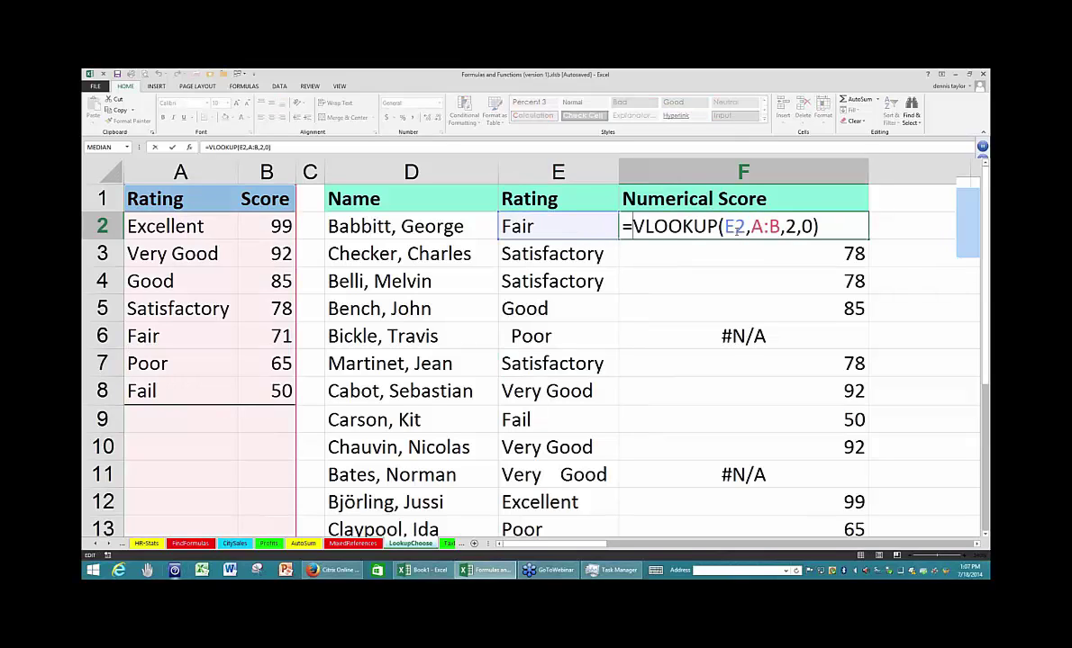
pyautogui.press('Left')
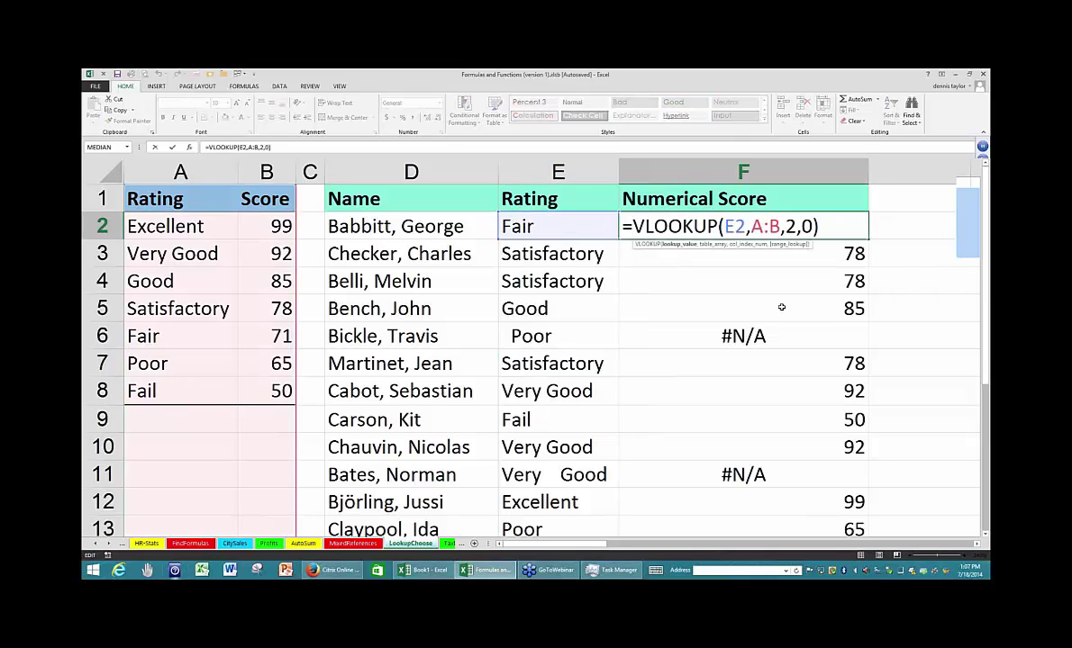
pyautogui.write('trim(')
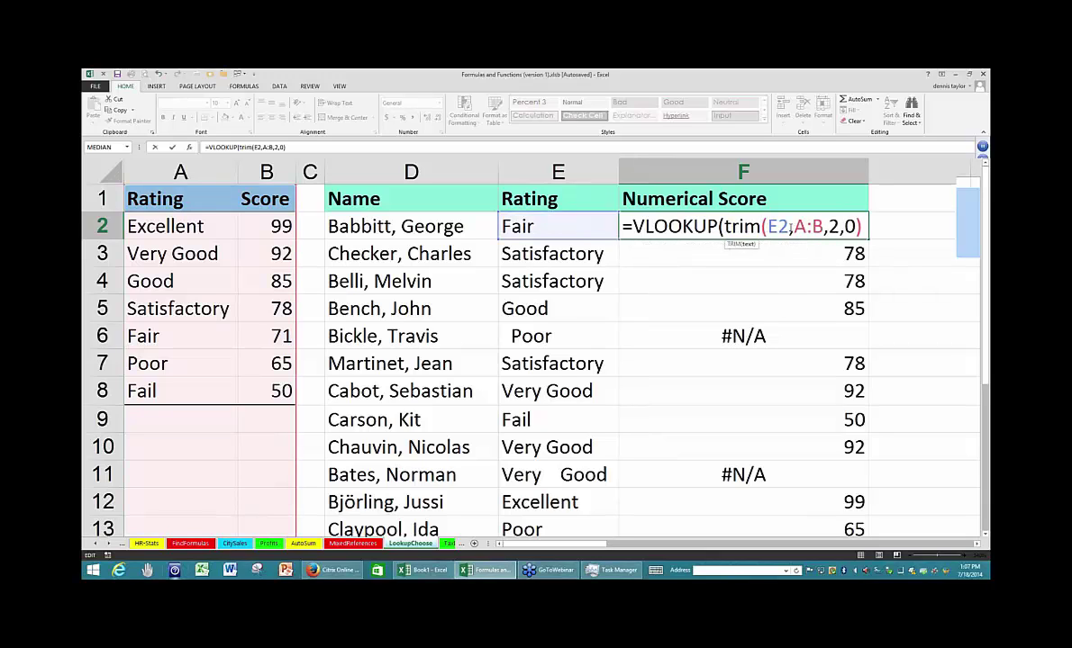
pyautogui.click(790, 226)
pyautogui.write(')')
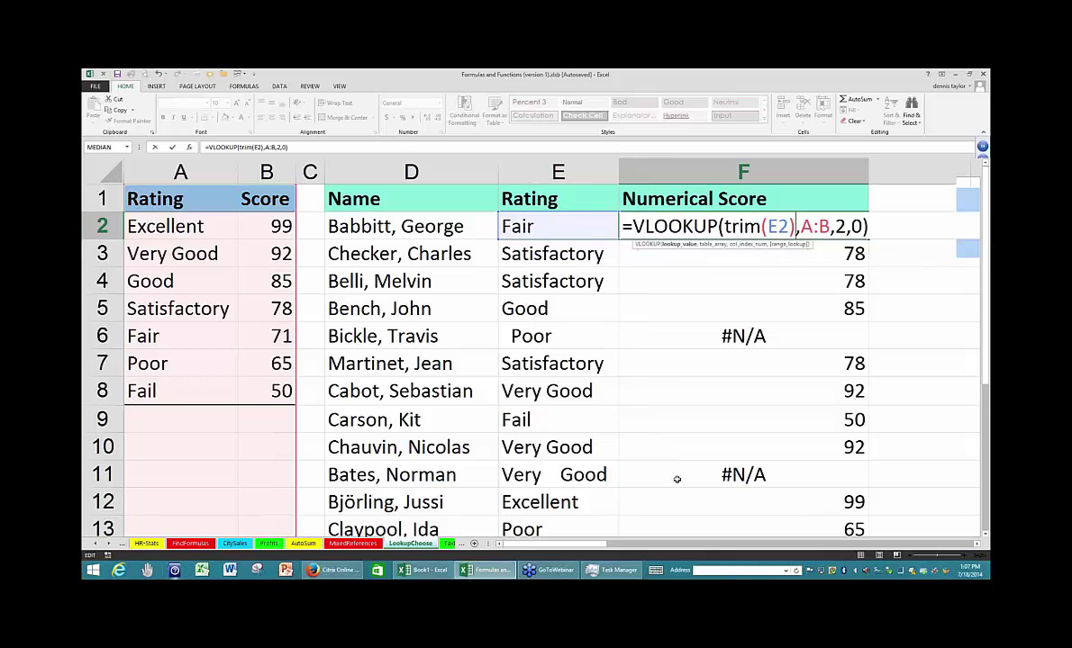
pyautogui.hotkey('ctrl', 'Return')
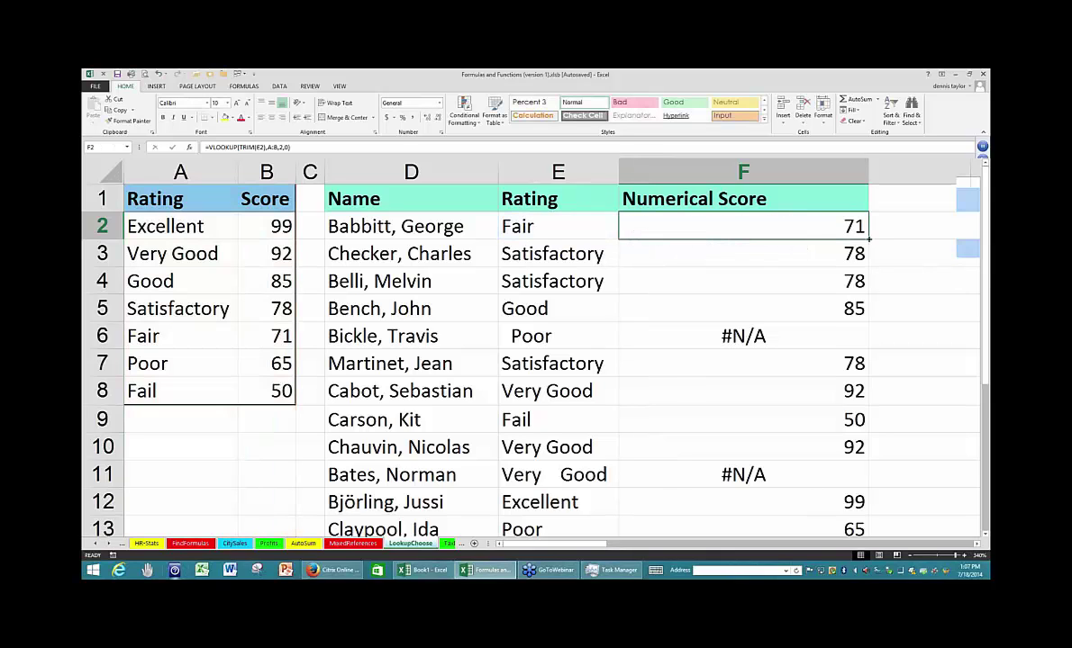
# Copy F2's TRIM-based VLOOKUP formula down the Numerical Score column to row 13 and review the formula in F2.
pyautogui.doubleClick(869, 238)
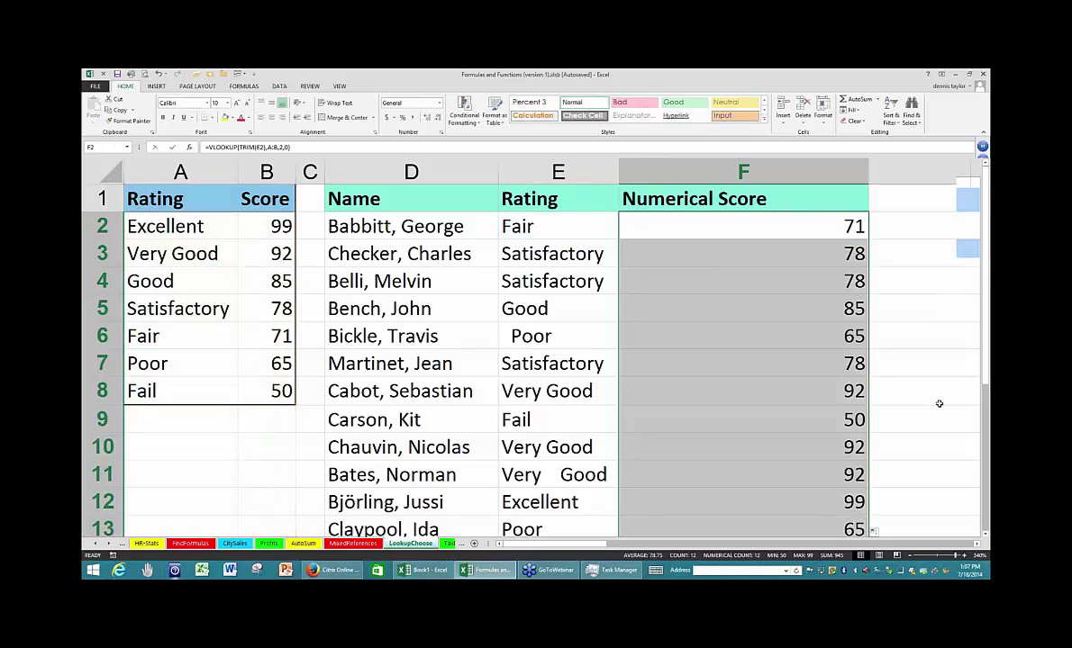
pyautogui.press('F2')
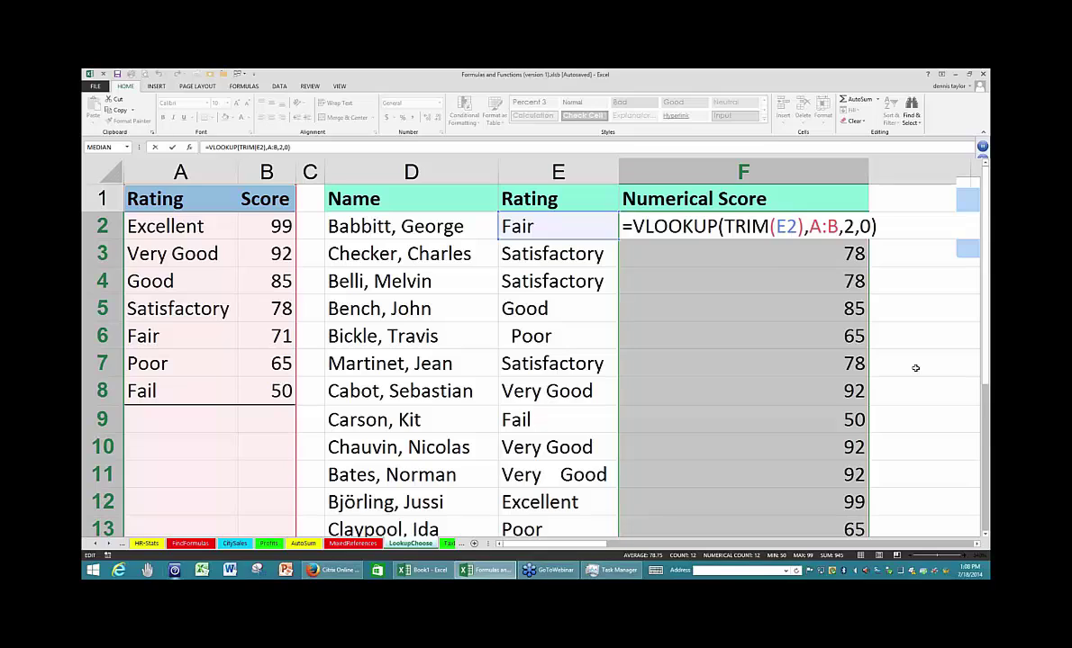
pyautogui.hotkey('ctrl', 'Return')
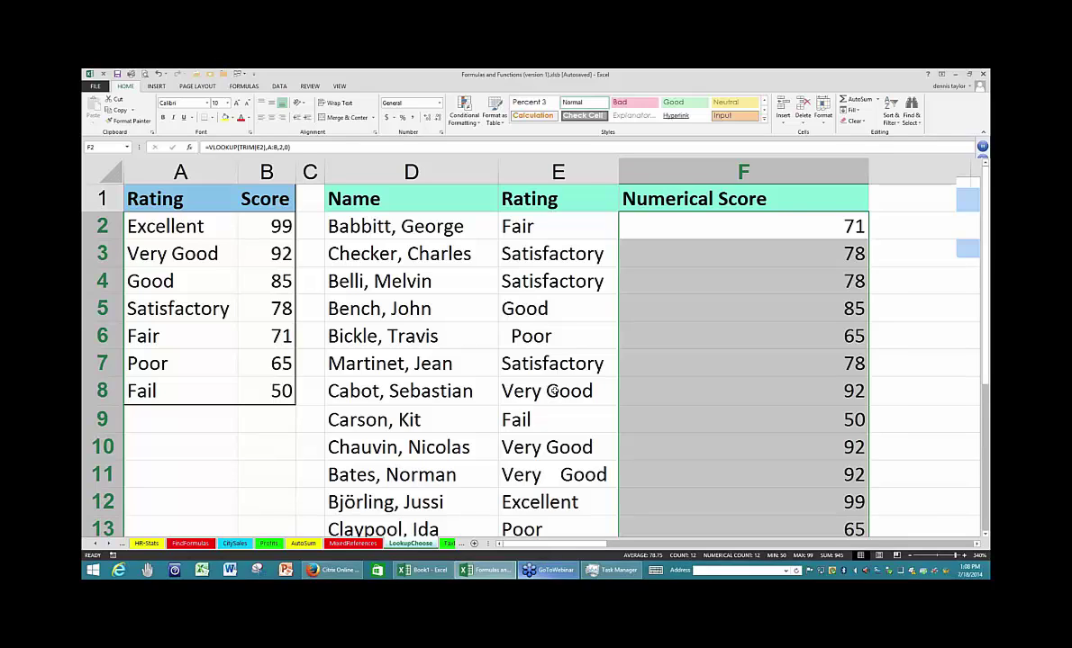
# Replace the rating in E6 with Lousy, a value missing from the lookup table.
pyautogui.press('Left')
pyautogui.press('Down')
pyautogui.press('Down')
pyautogui.press('Down')
pyautogui.press('Down')
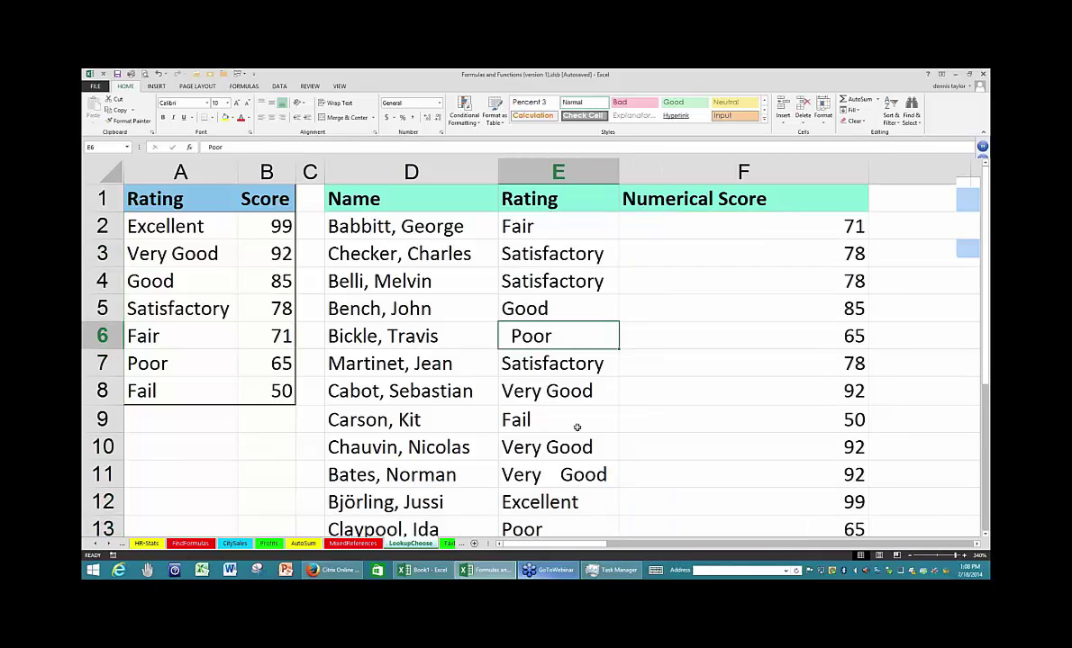
pyautogui.write('Lousy')
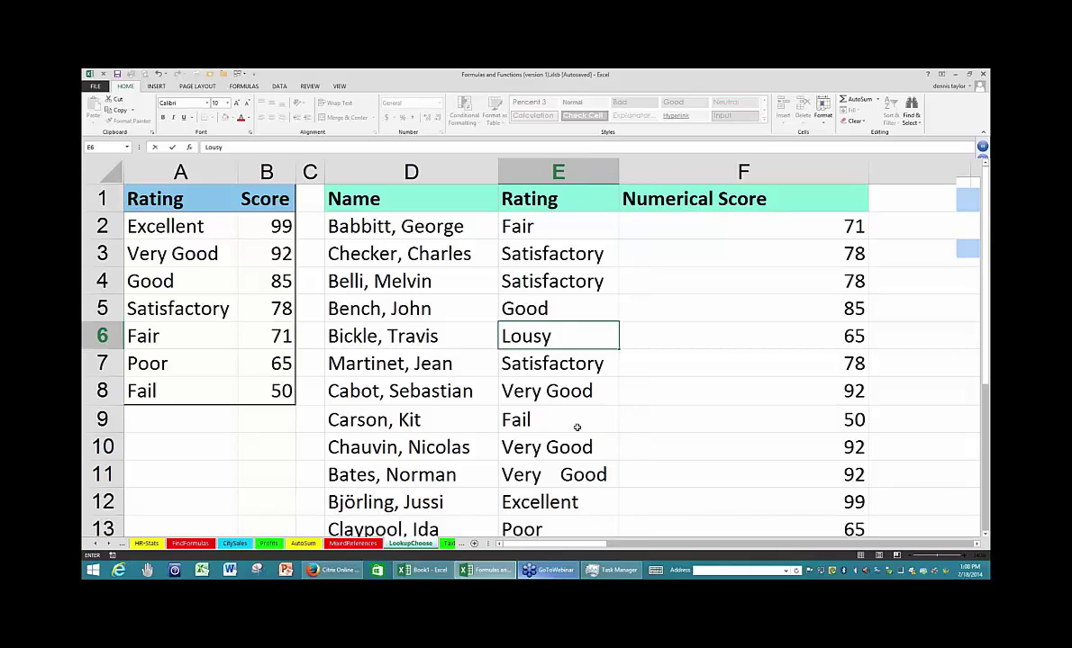
pyautogui.press('Return')
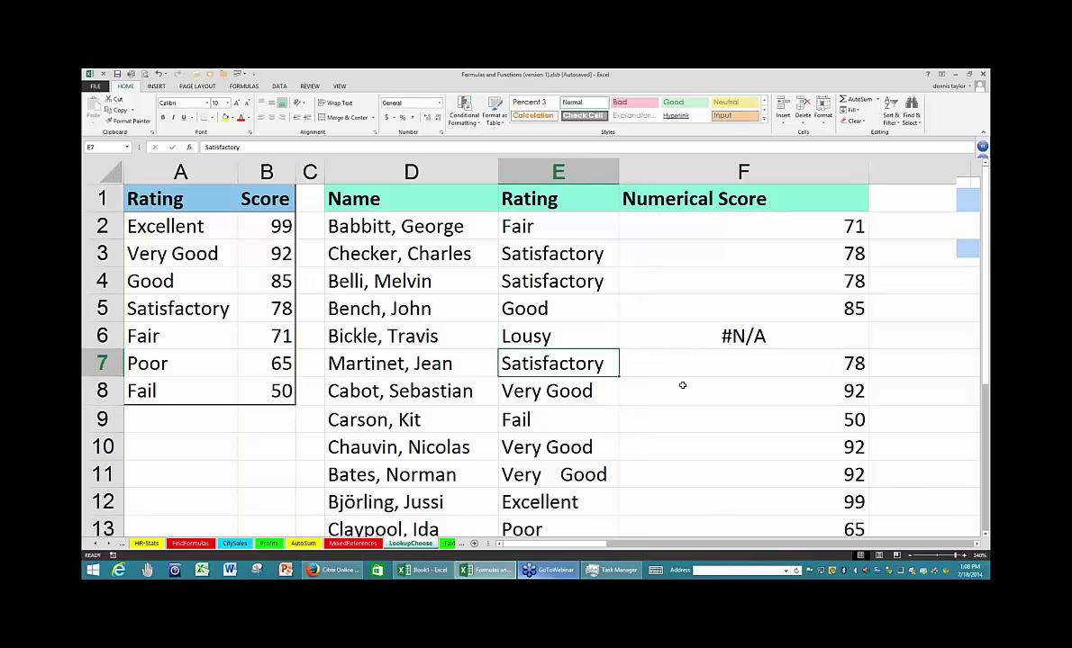
# Examine the VLOOKUP formula in F6 and the E6 rating it looks up.
pyautogui.click(661, 336)
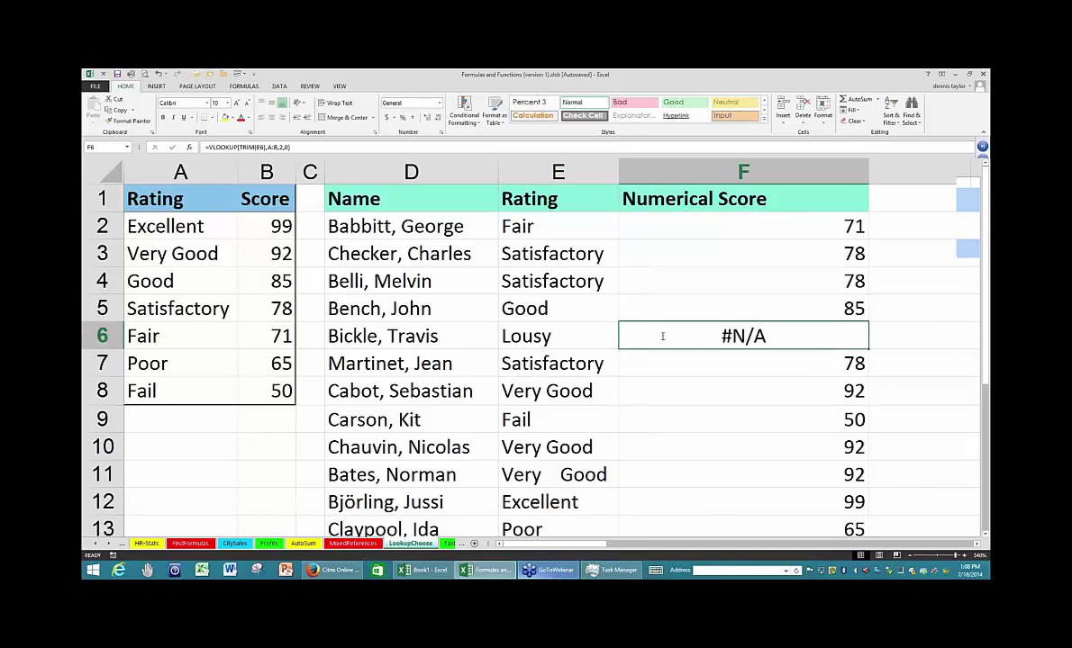
pyautogui.doubleClick(662, 336)
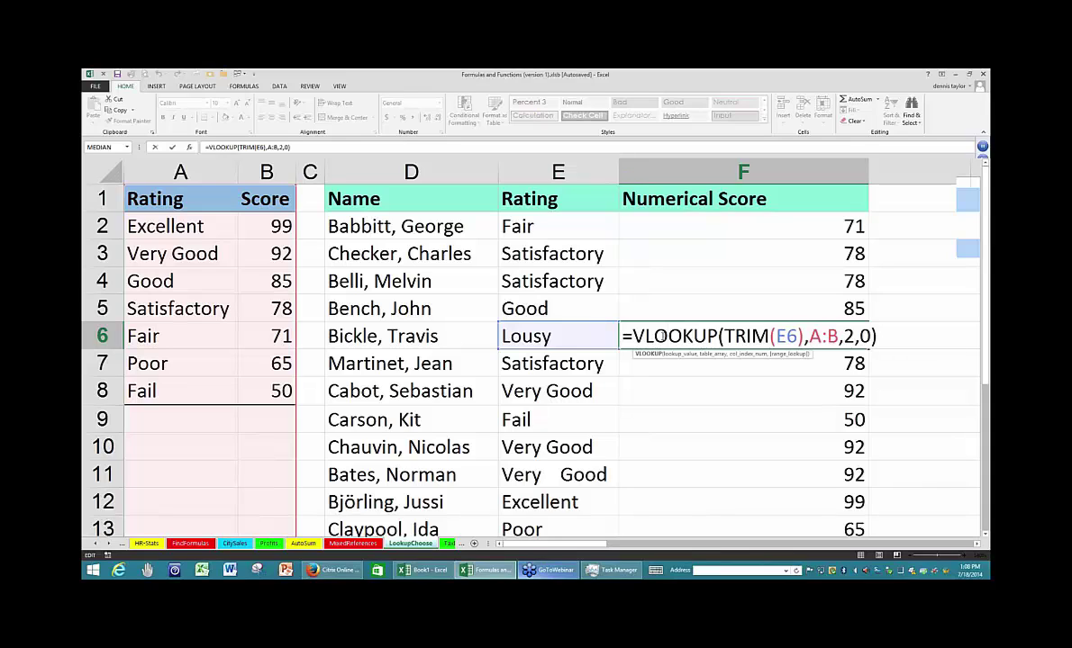
pyautogui.hotkey('ctrl', 'Return')
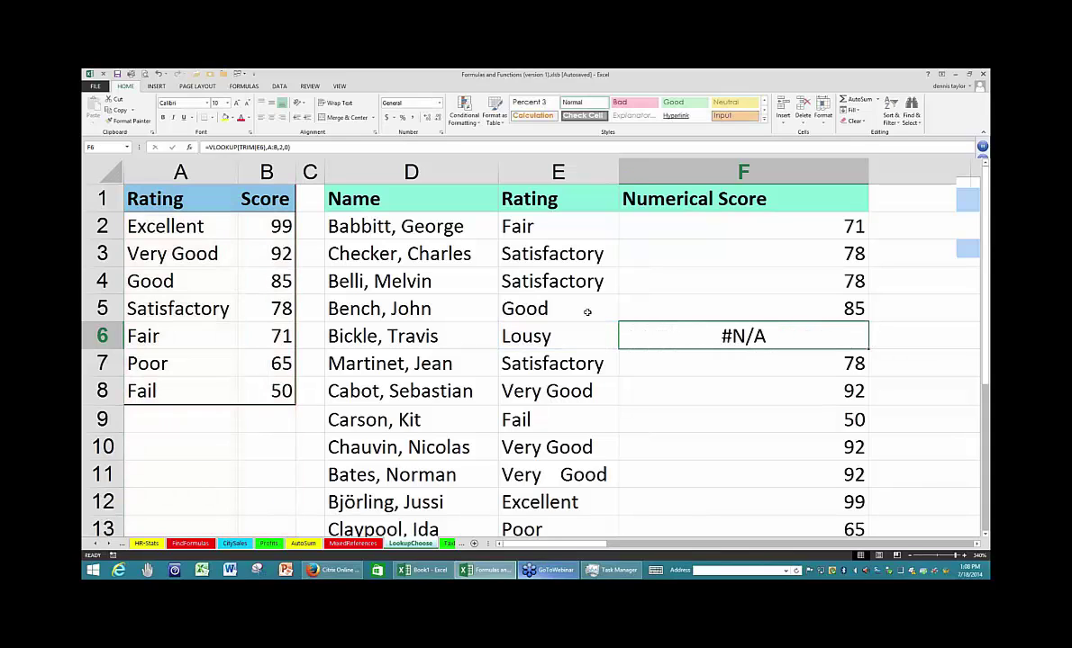
pyautogui.click(586, 310)
pyautogui.click(594, 336)
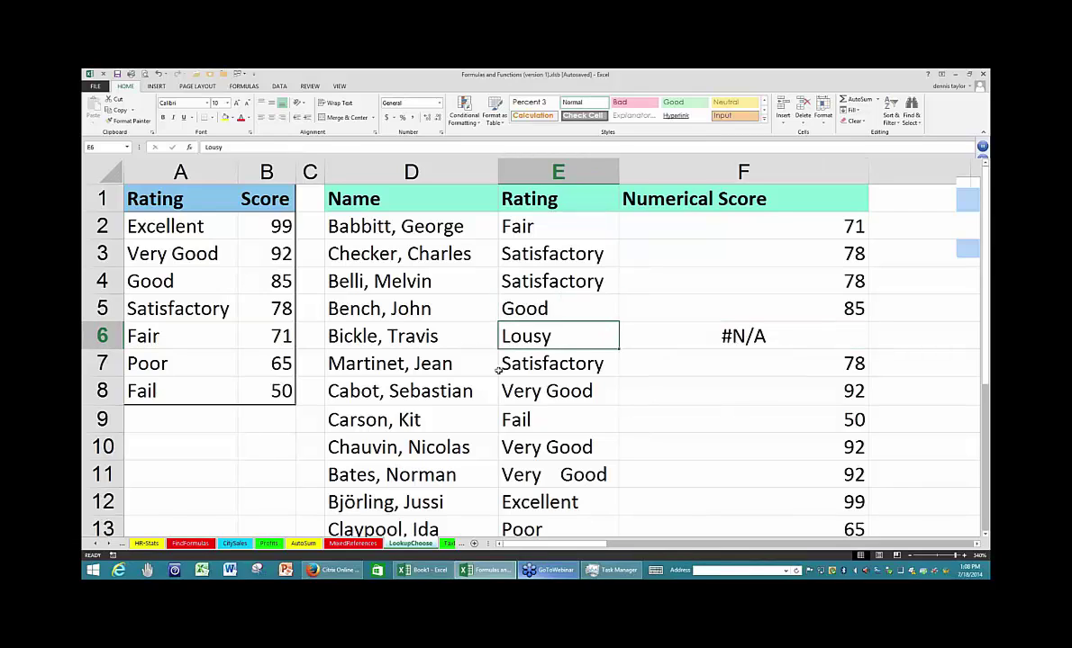
pyautogui.click(449, 255)
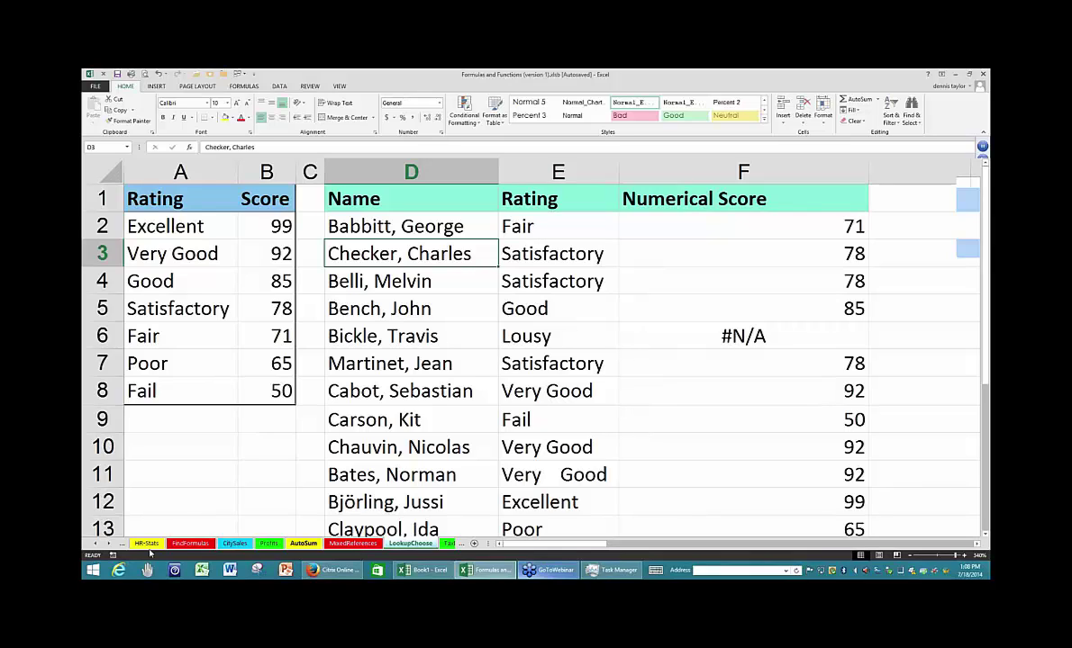
# Open the MasterList worksheet and go to cell A1.
pyautogui.click(112, 545)
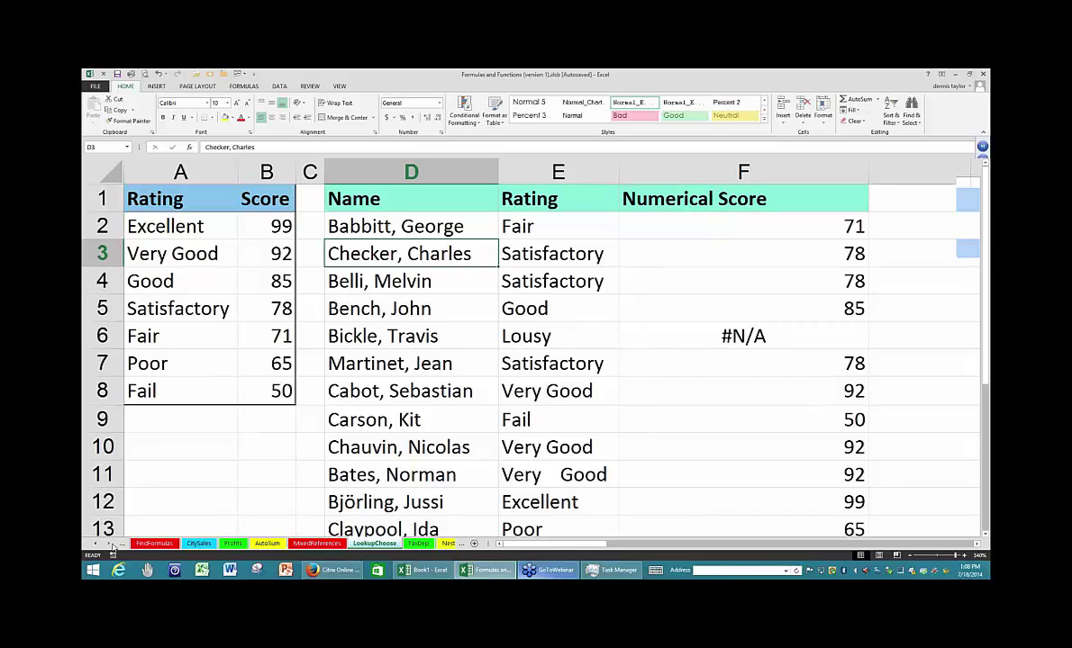
pyautogui.click(112, 544)
pyautogui.click(112, 545)
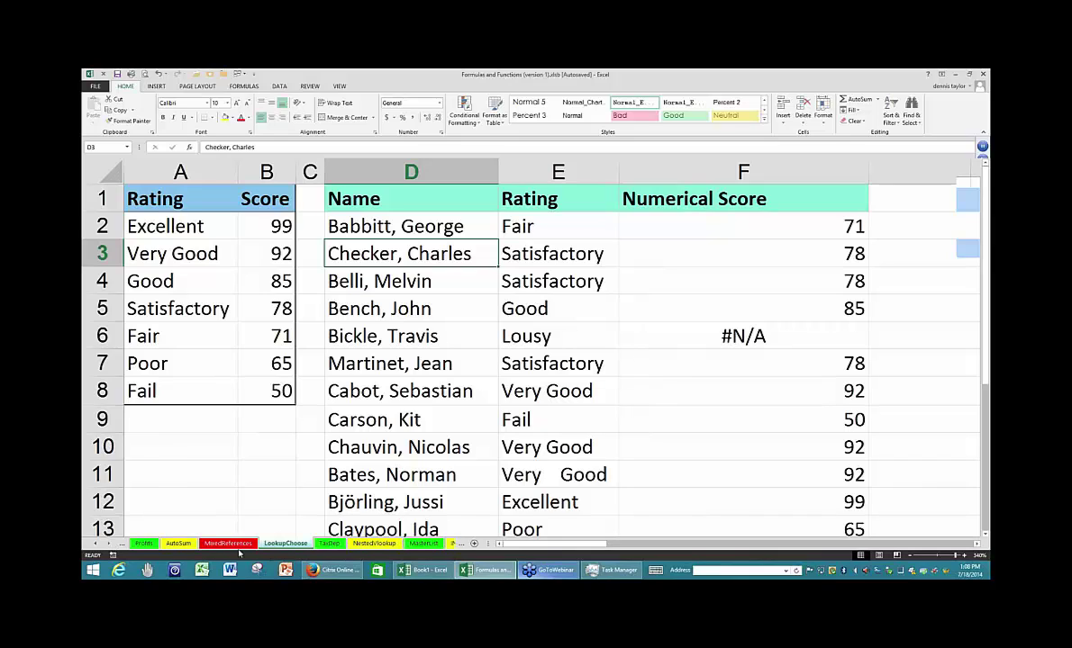
pyautogui.click(112, 545)
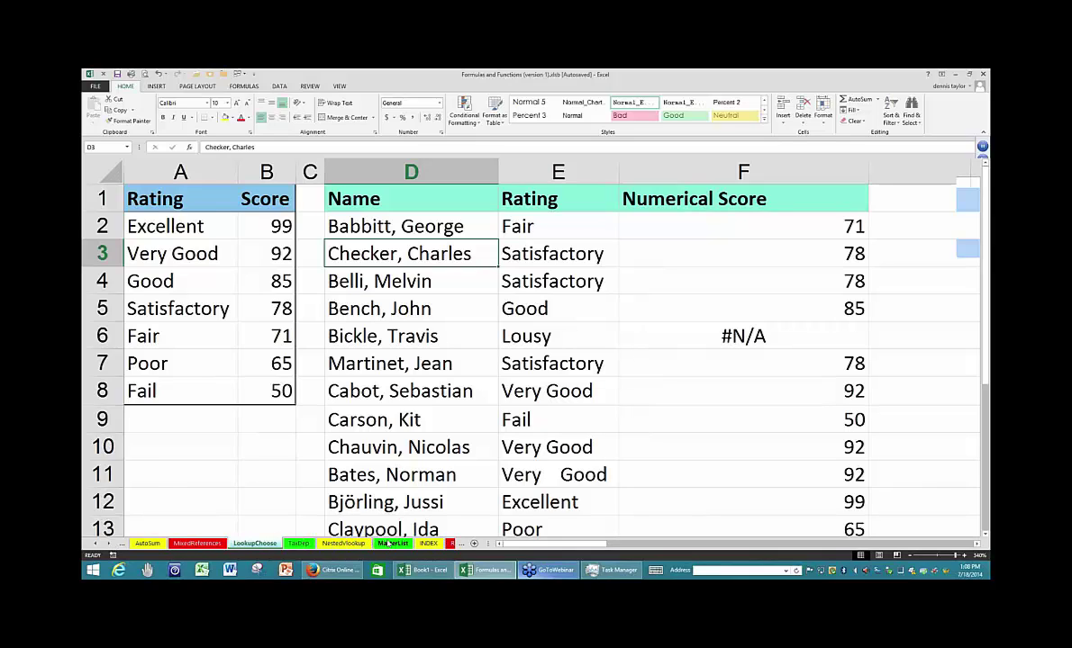
pyautogui.click(390, 544)
pyautogui.hotkey('ctrl', 'Home')
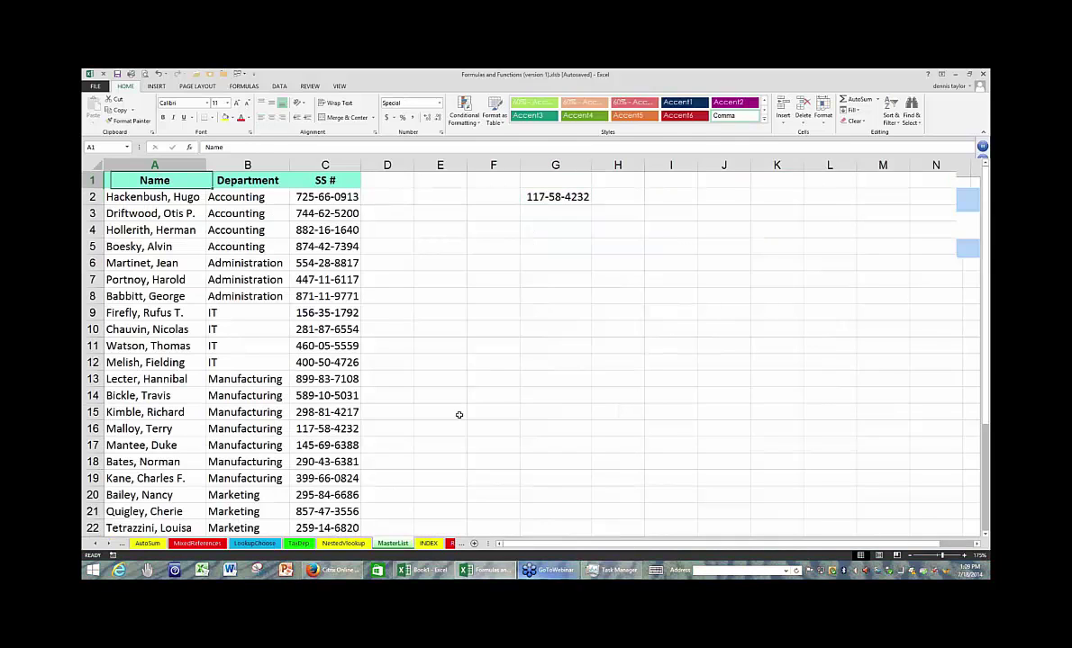
# Move the social security number from G2 to E2 and widen columns E and F.
pyautogui.scroll(2, 495, 432)
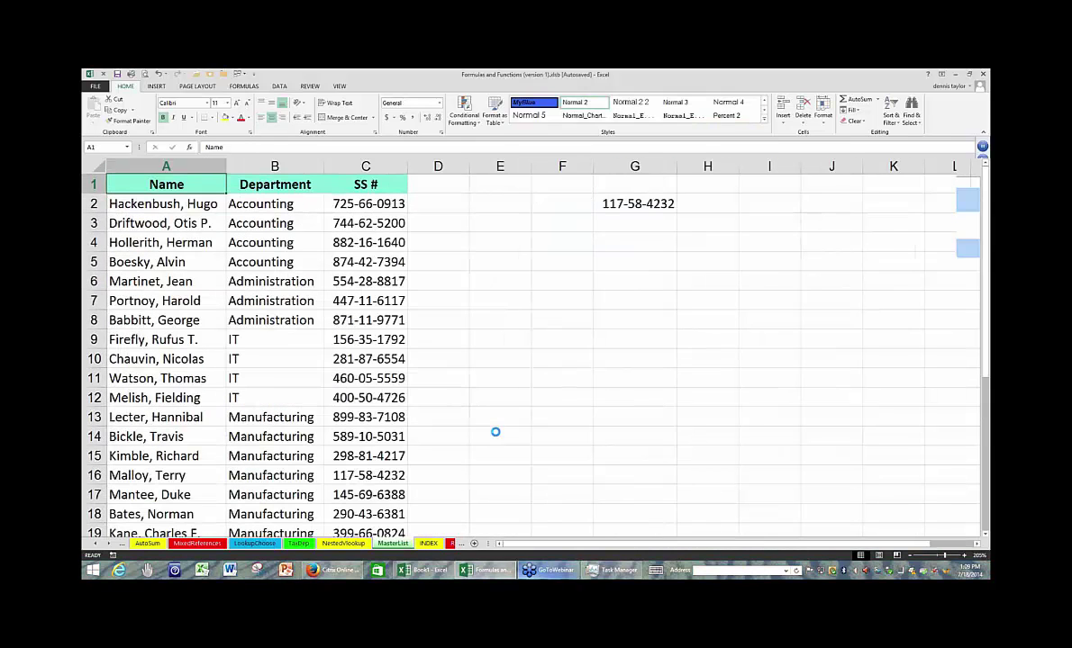
pyautogui.scroll(1, 495, 432)
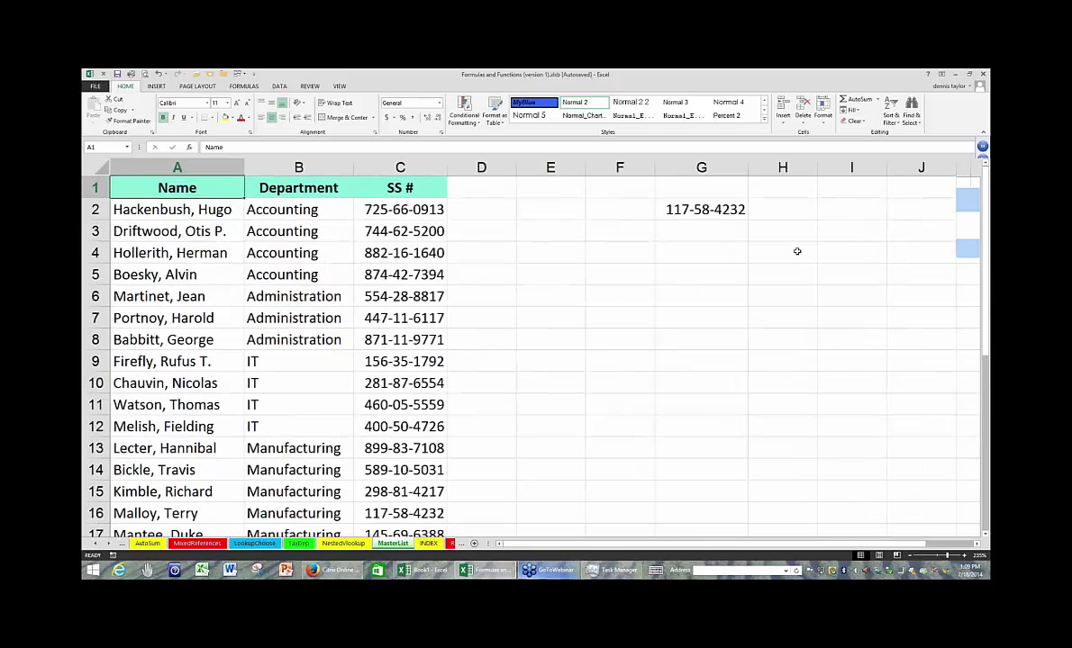
pyautogui.scroll(1, 797, 251)
pyautogui.click(707, 215)
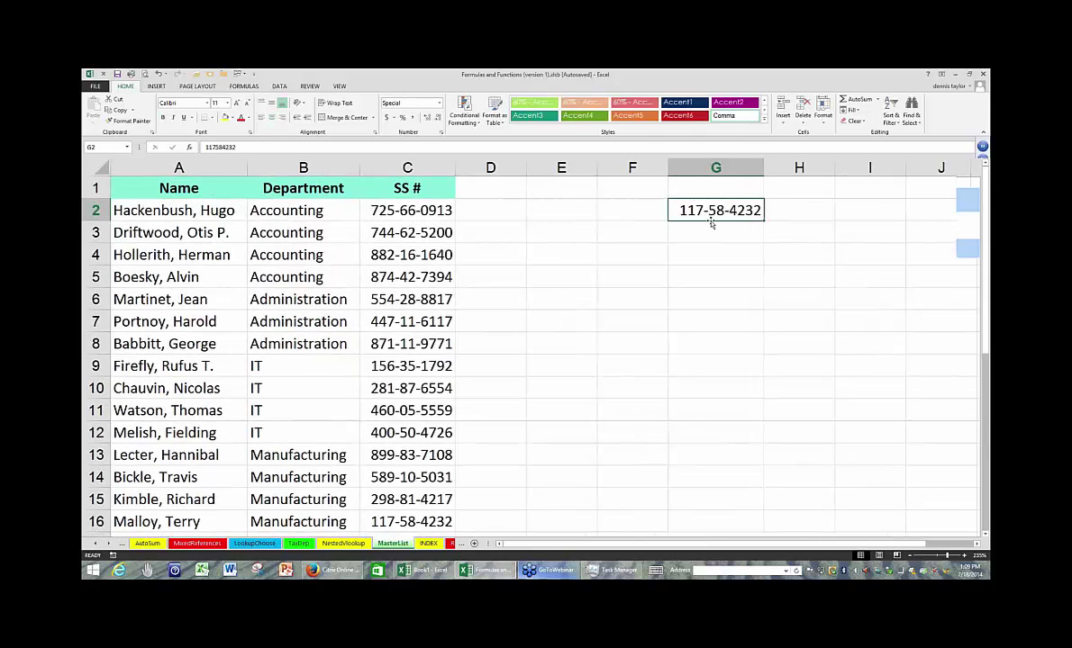
pyautogui.moveTo(712, 223); pyautogui.dragTo(562, 220)
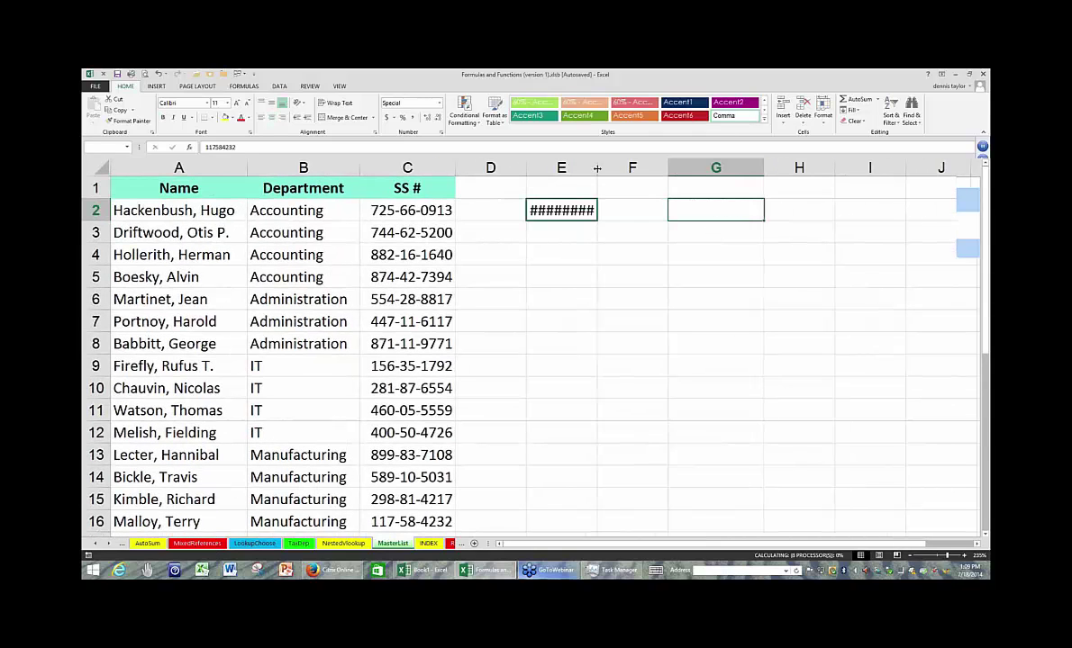
pyautogui.moveTo(597, 169); pyautogui.dragTo(630, 168)
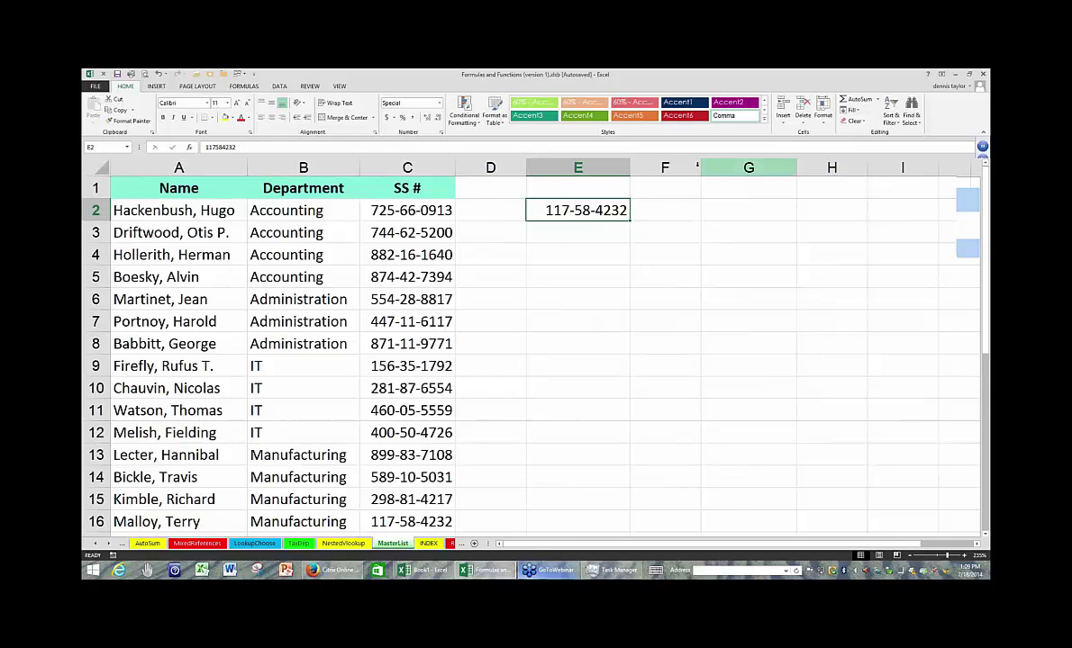
pyautogui.moveTo(700, 167); pyautogui.dragTo(764, 167)
# Enter =MATCH(E2,C:C,0) in F2 to find the exact position of E2's social security number in column C.
pyautogui.click(649, 210)
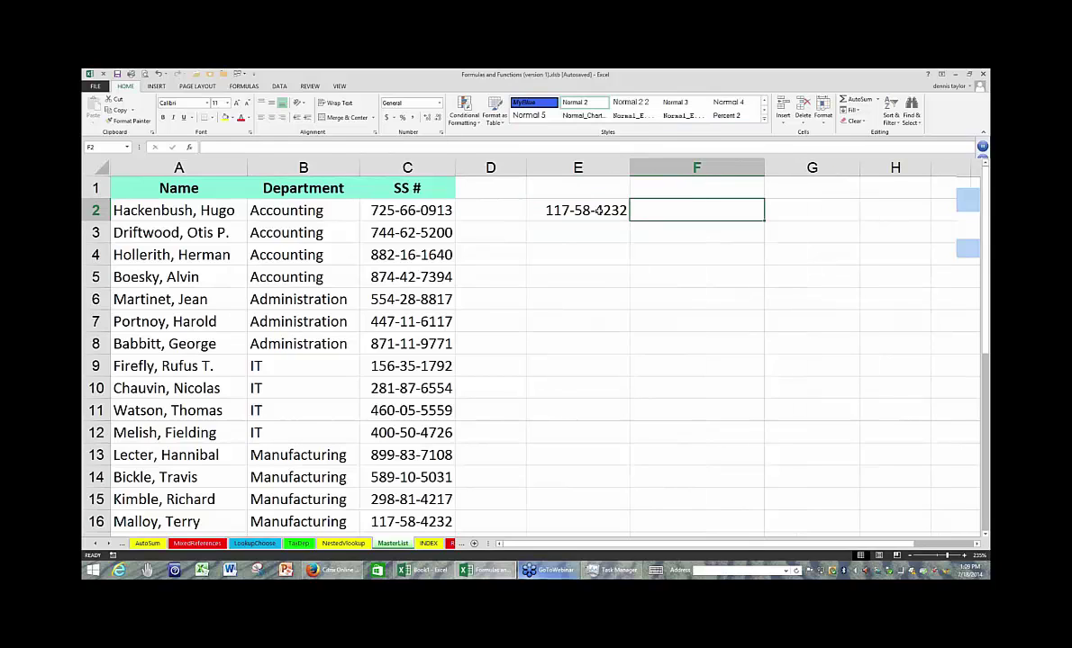
pyautogui.click(577, 211)
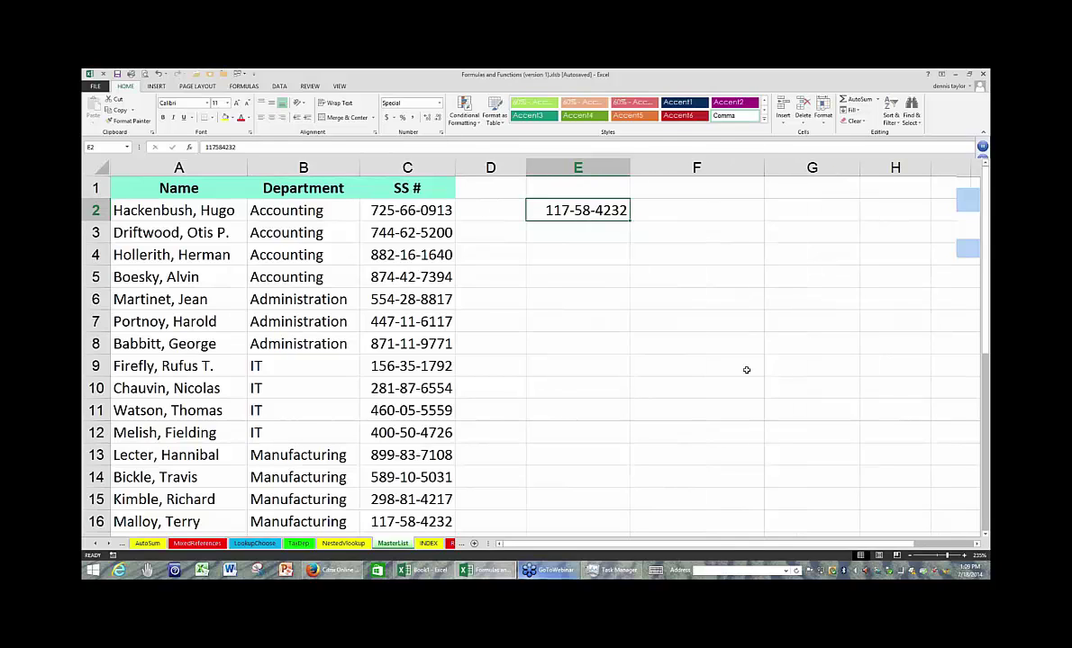
pyautogui.press('Right')
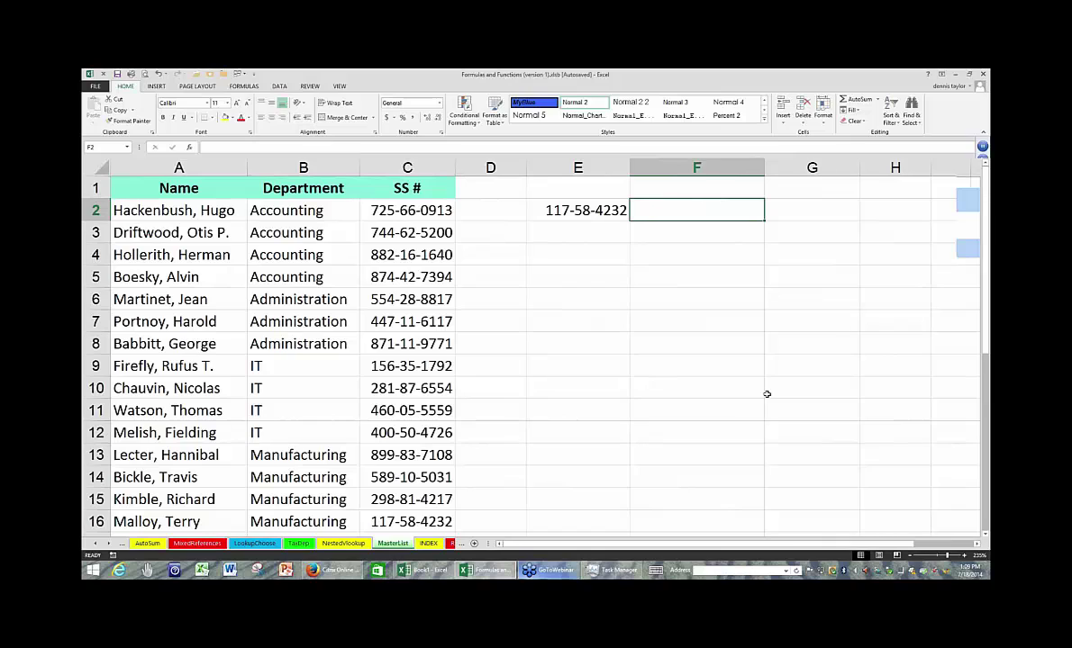
pyautogui.write('=m')
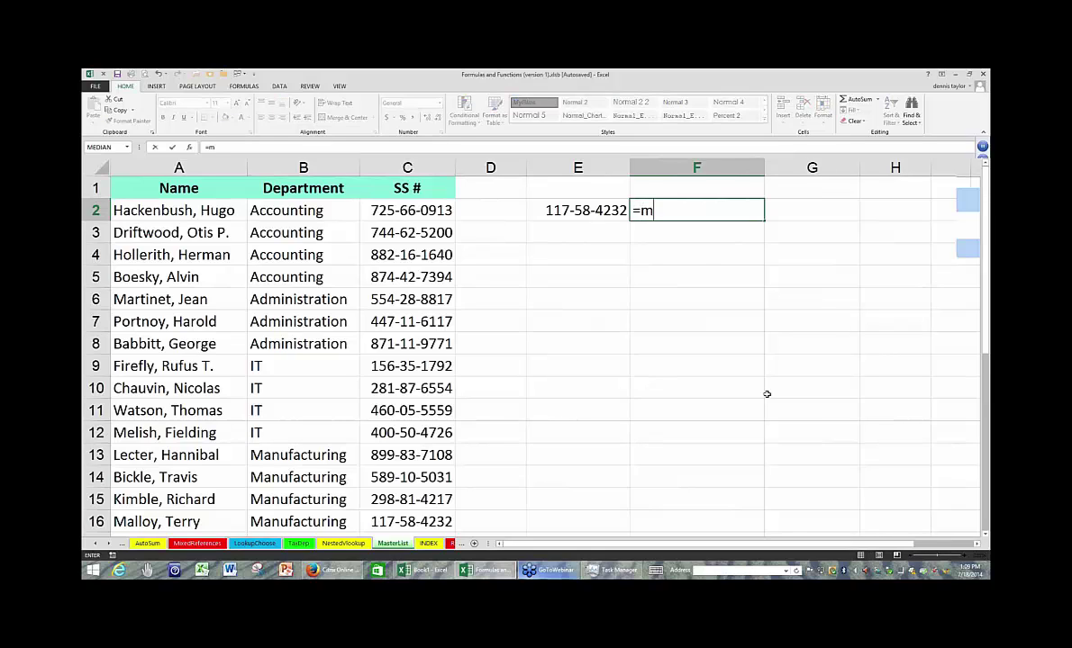
pyautogui.write('atch(')
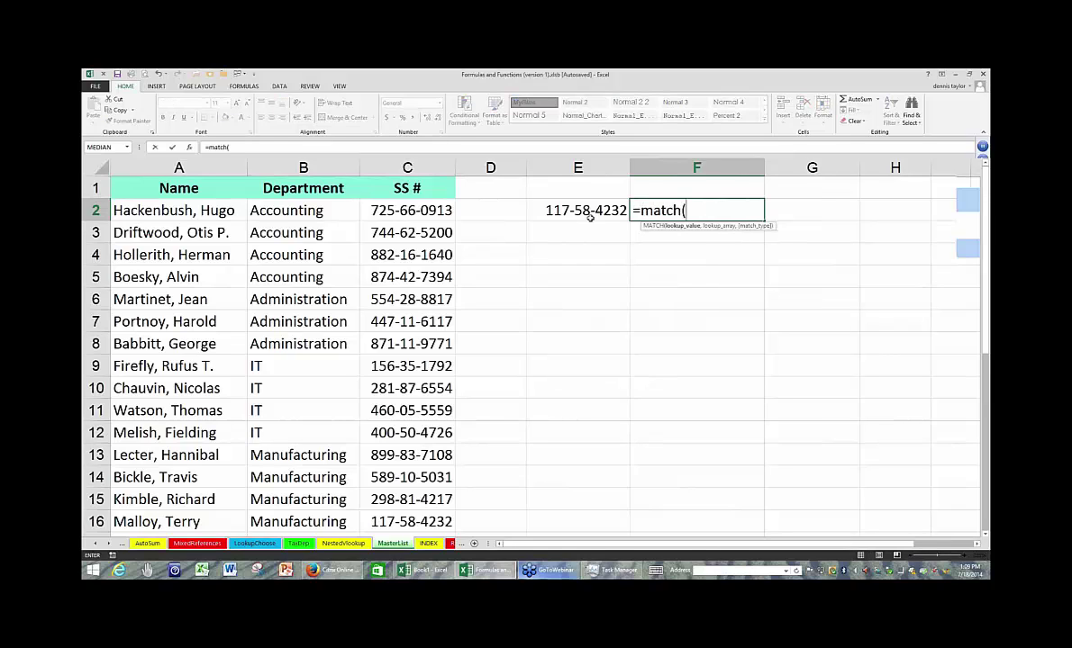
pyautogui.click(577, 209)
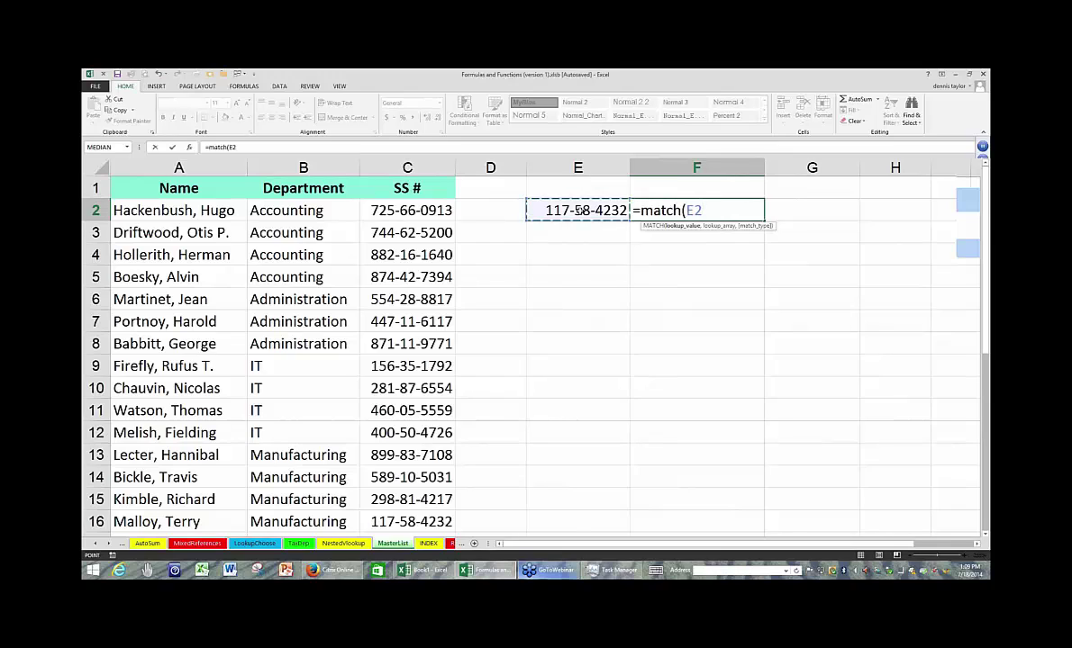
pyautogui.write(',')
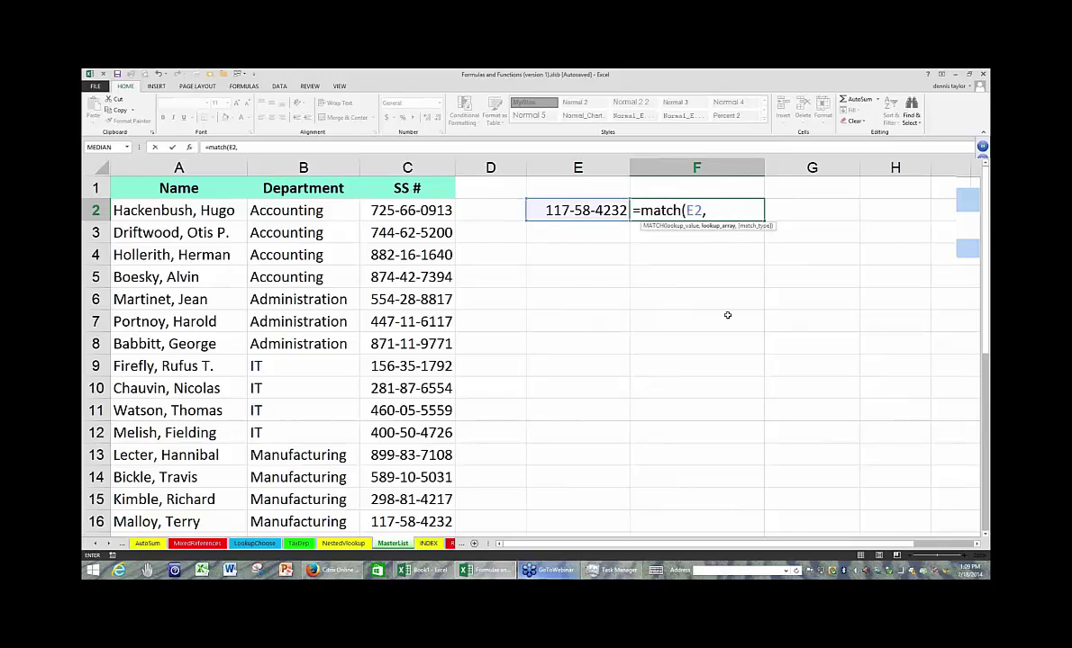
pyautogui.click(407, 167)
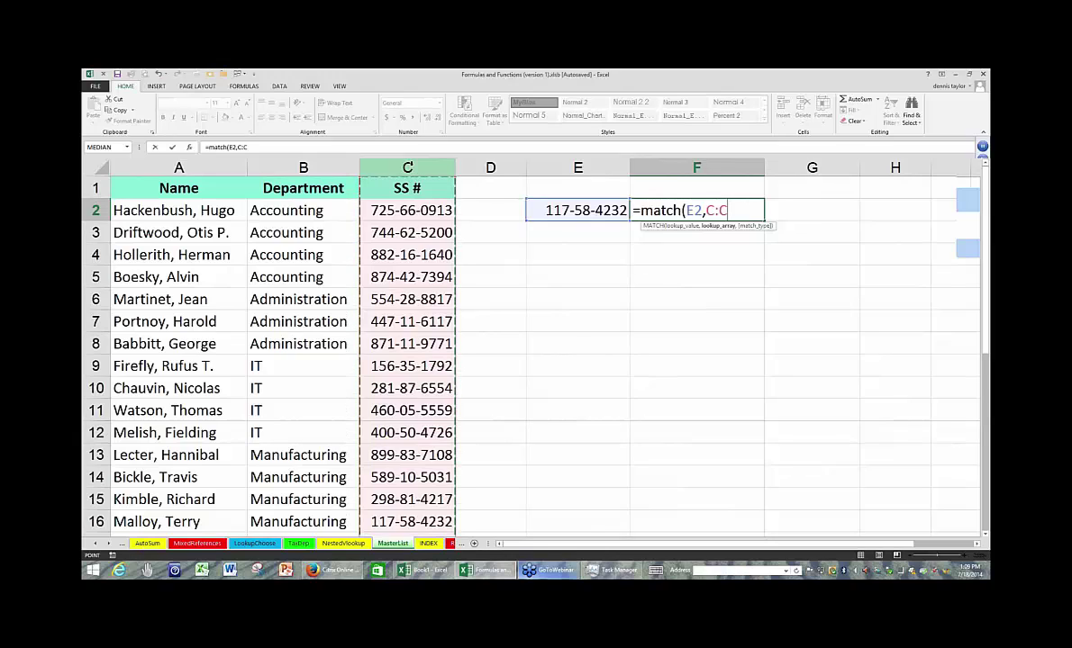
pyautogui.write(',')
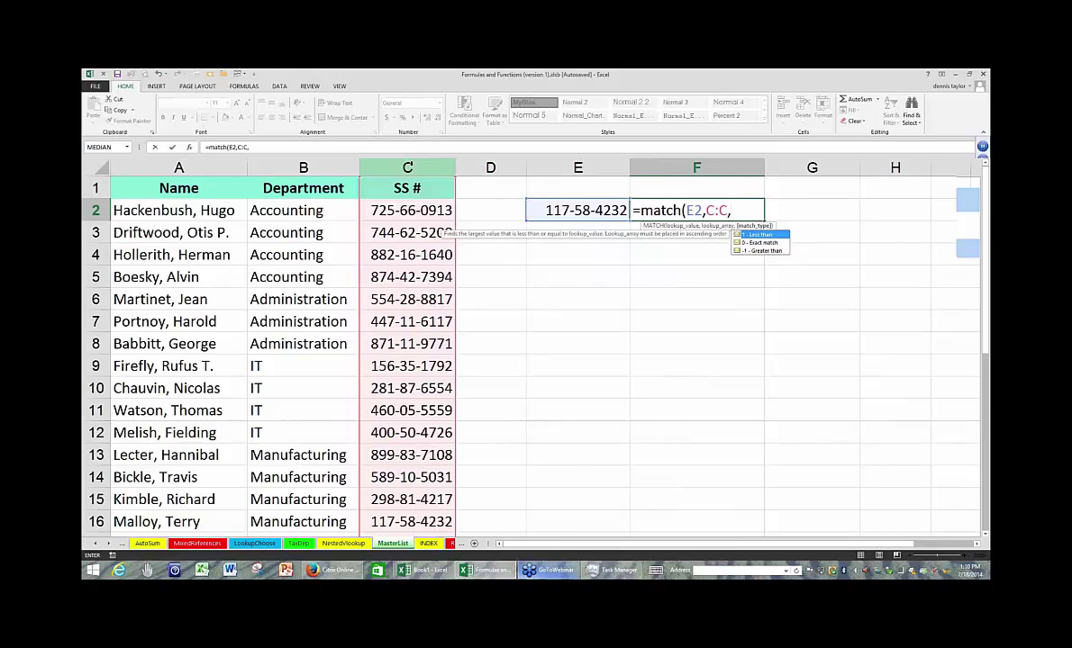
pyautogui.doubleClick(757, 243)
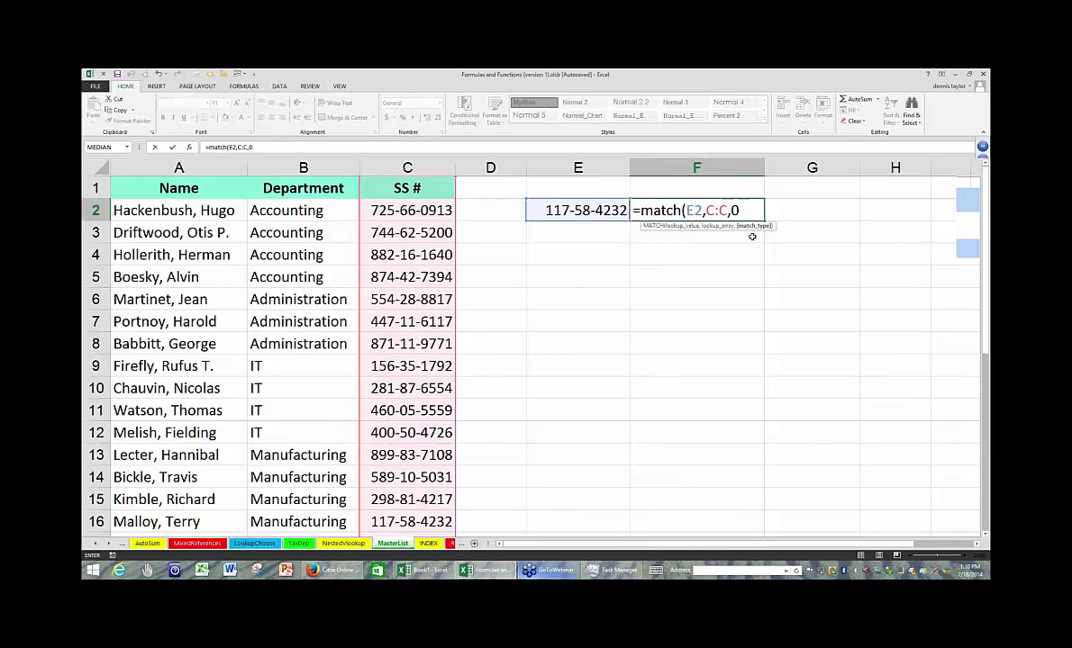
pyautogui.press('Return')
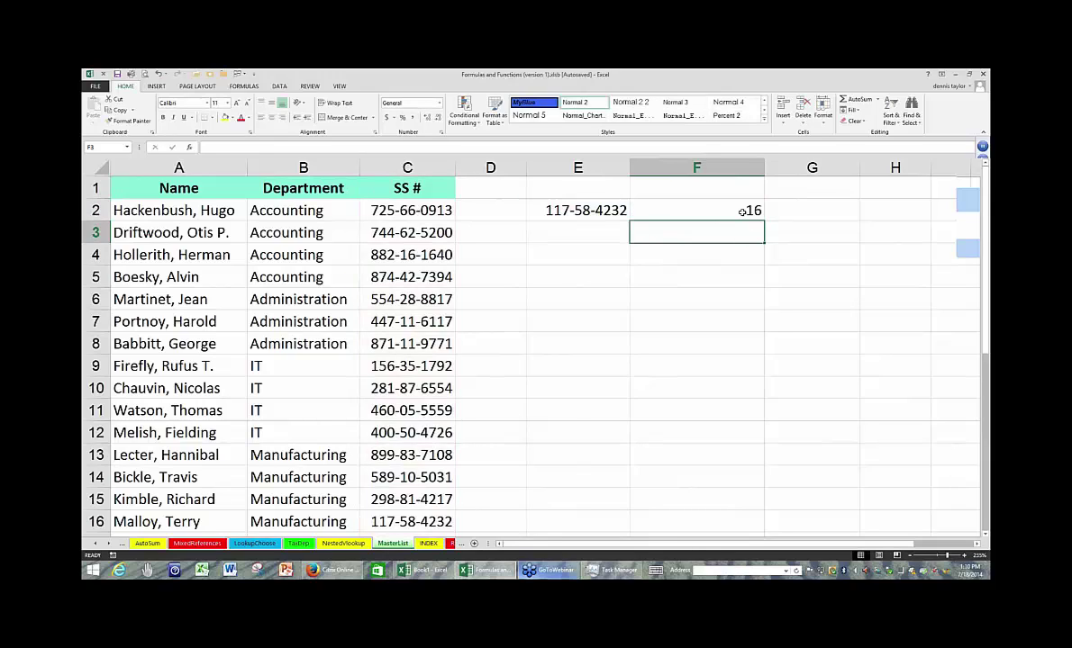
# Examine the MATCH formula in F2 and its C:C lookup array without changing it.
pyautogui.click(738, 212)
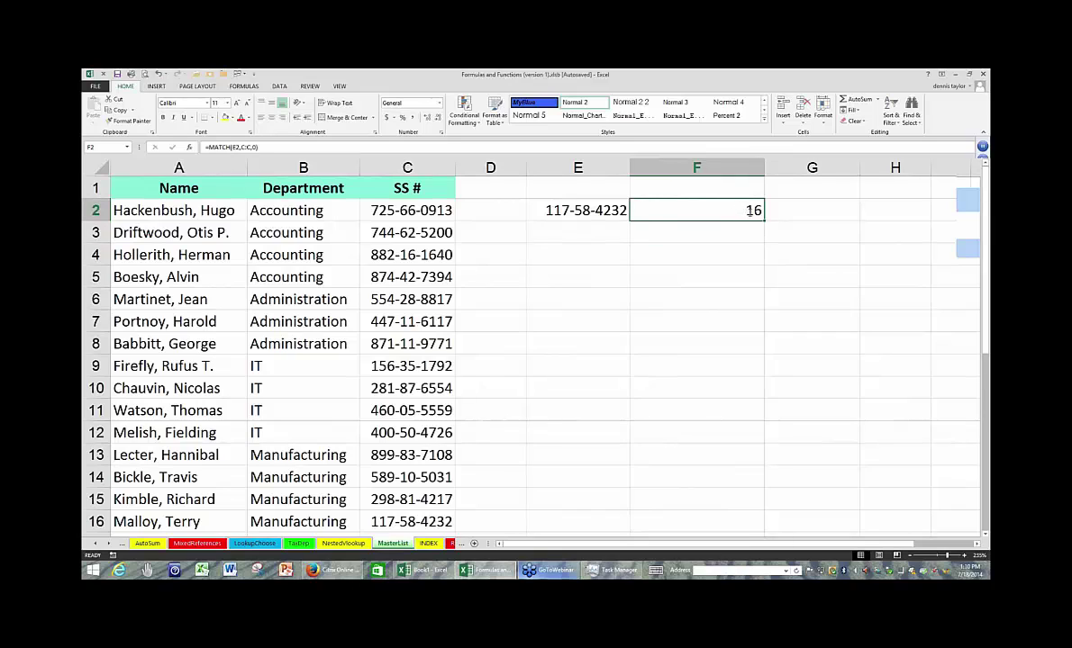
pyautogui.doubleClick(750, 211)
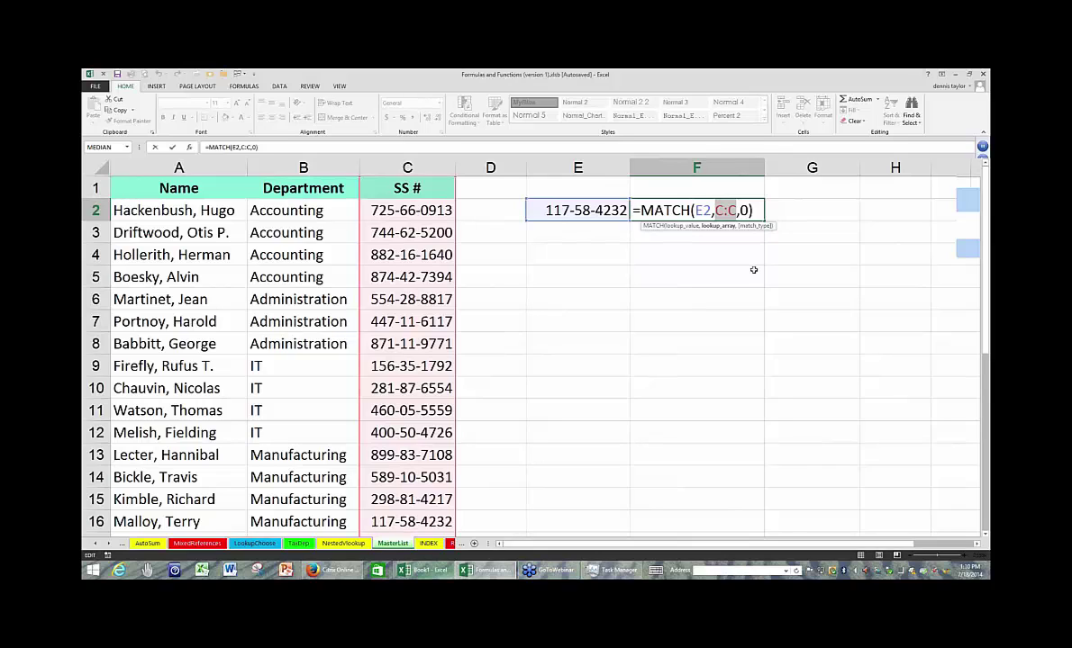
pyautogui.hotkey('ctrl', 'Return')
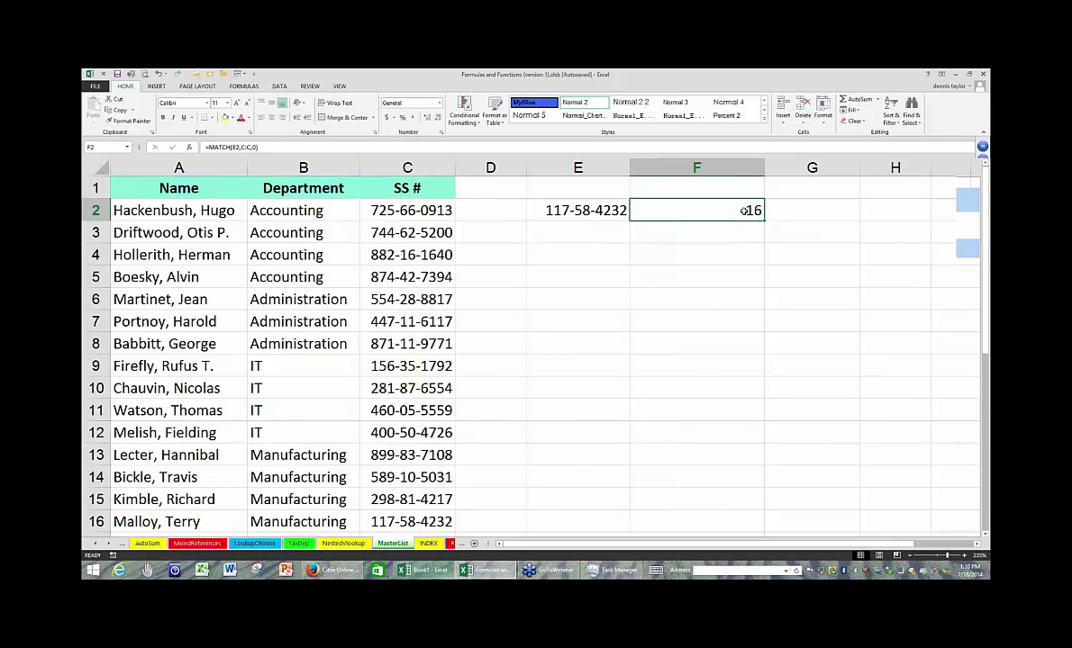
# Alter the last digit of the social security number in E2, check the MATCH result in F2, and undo the change.
pyautogui.click(622, 210)
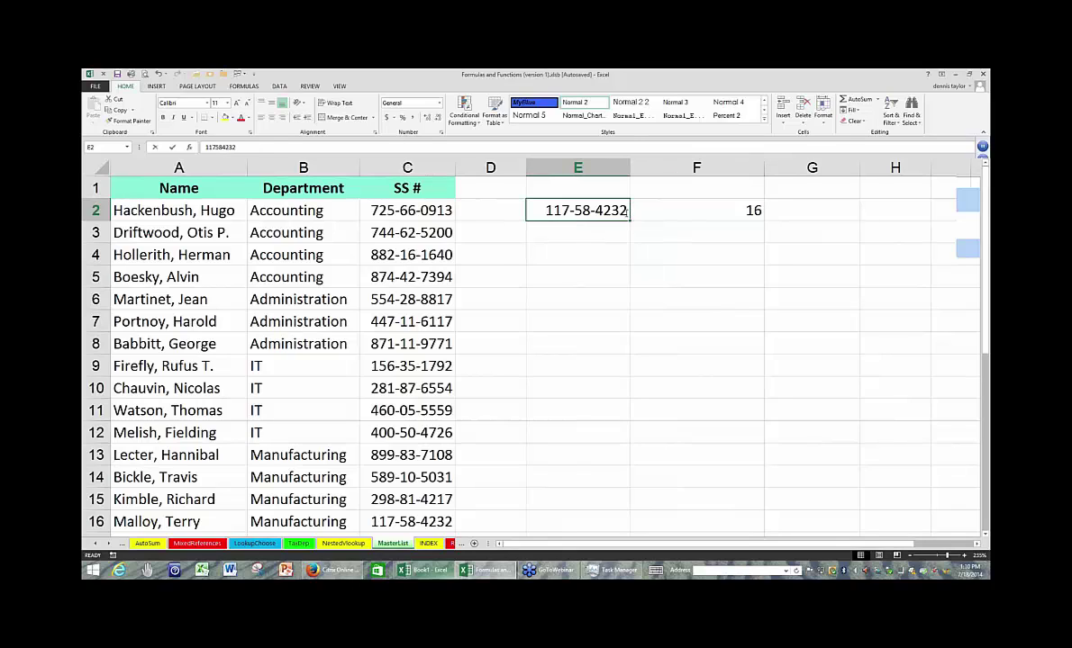
pyautogui.press('F2')
pyautogui.press('BackSpace')
pyautogui.write('1')
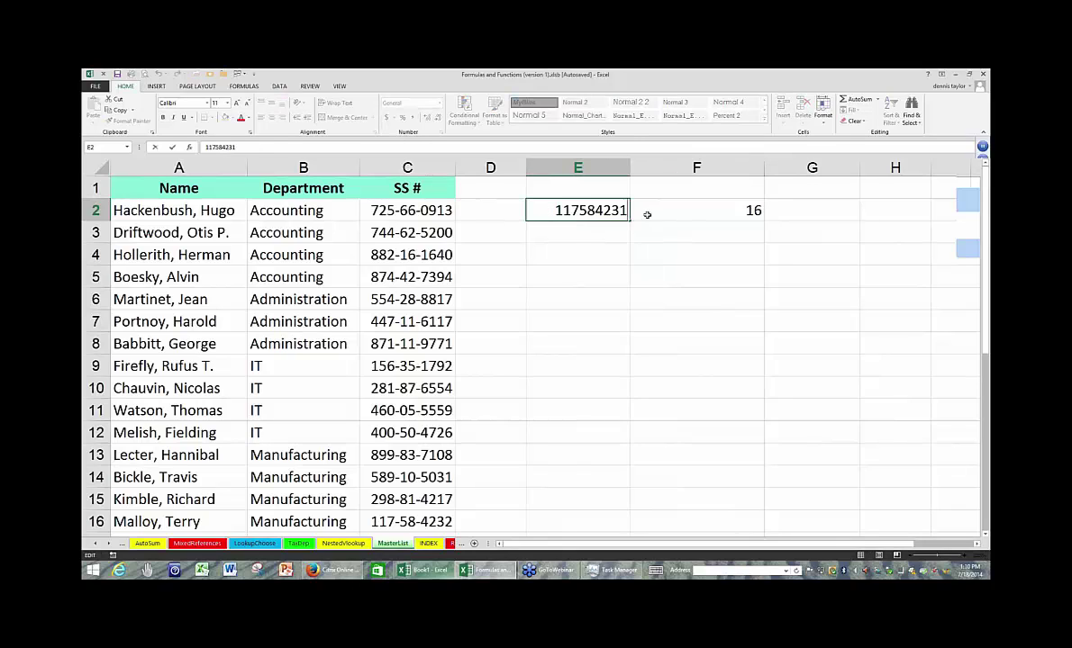
pyautogui.press('Return')
pyautogui.click(635, 202)
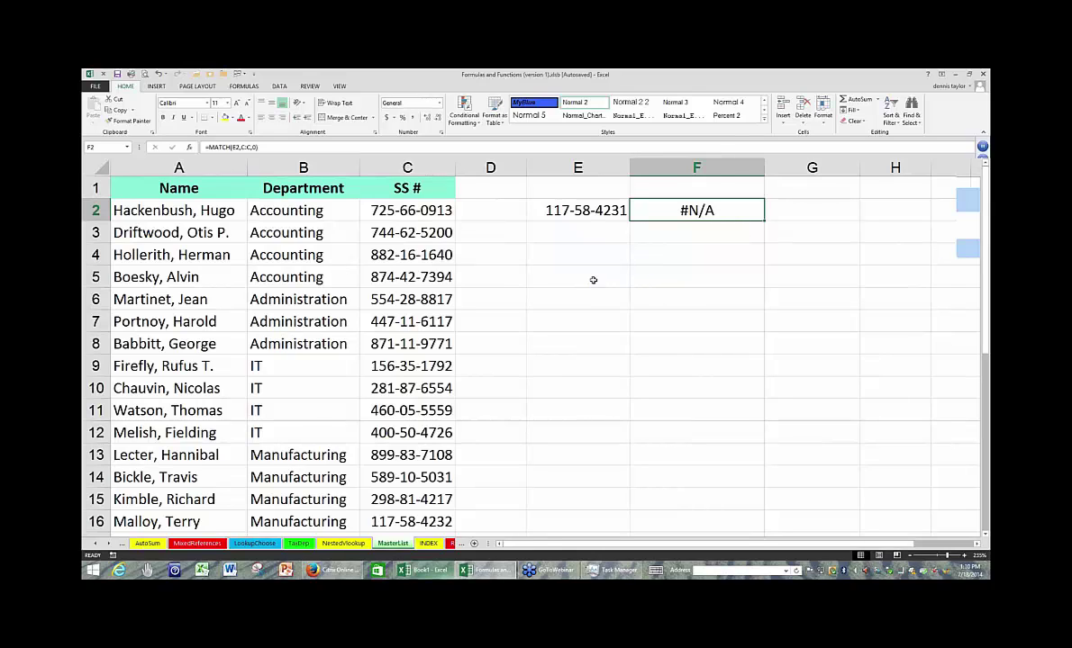
pyautogui.hotkey('ctrl', 'z')
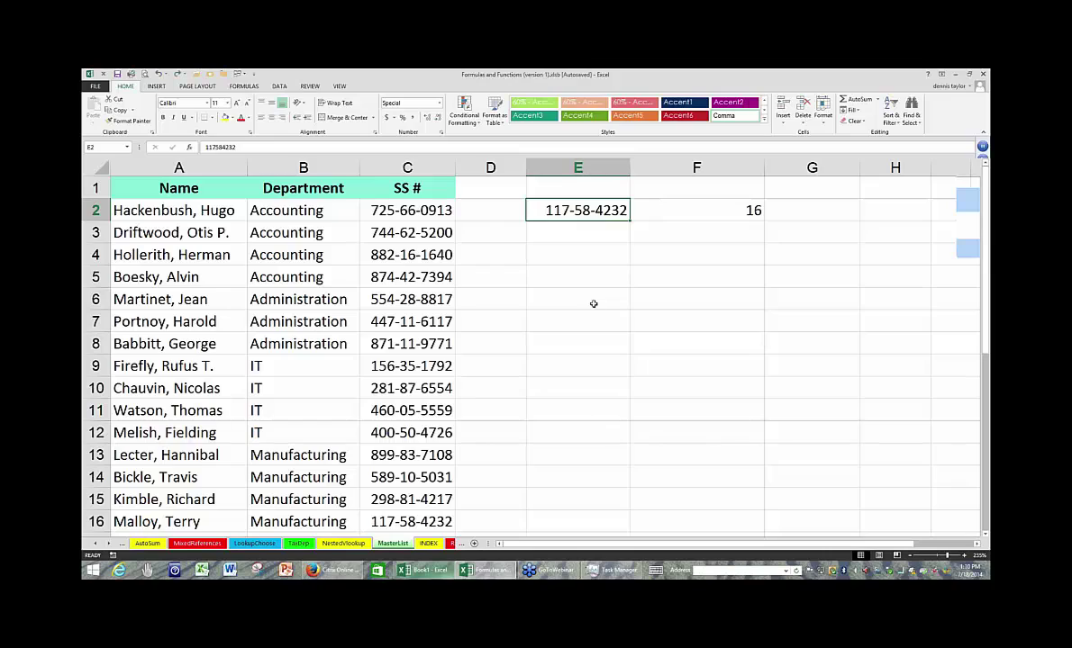
pyautogui.press('Return')
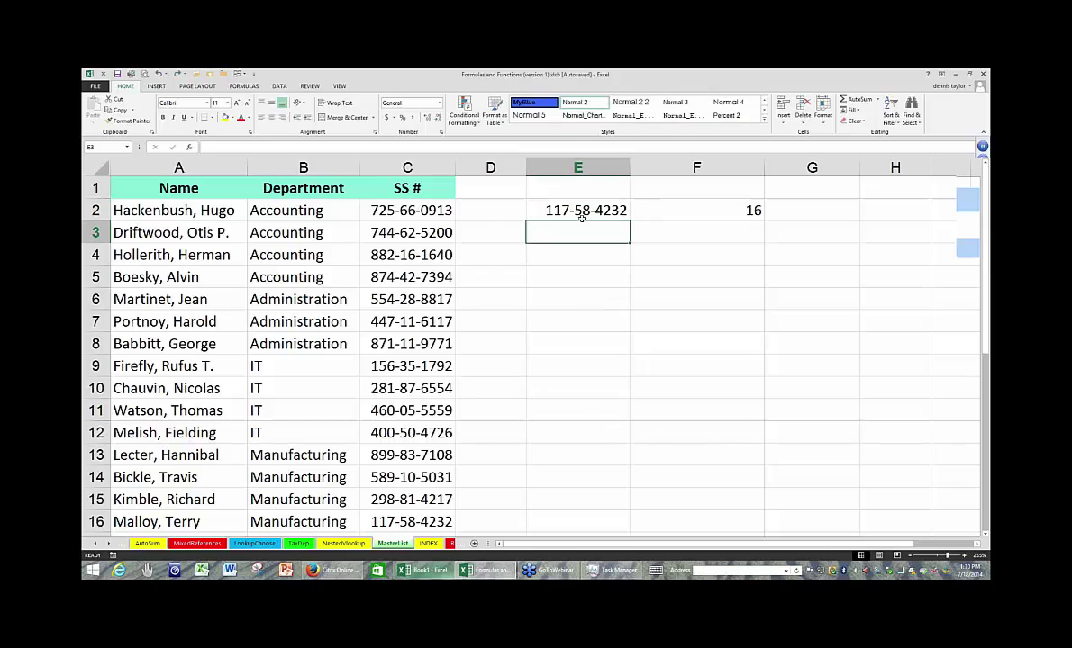
# Review the SS # column, the full range of columns A to C, and the lookup number in E2.
pyautogui.click(420, 167)
pyautogui.press('Down')
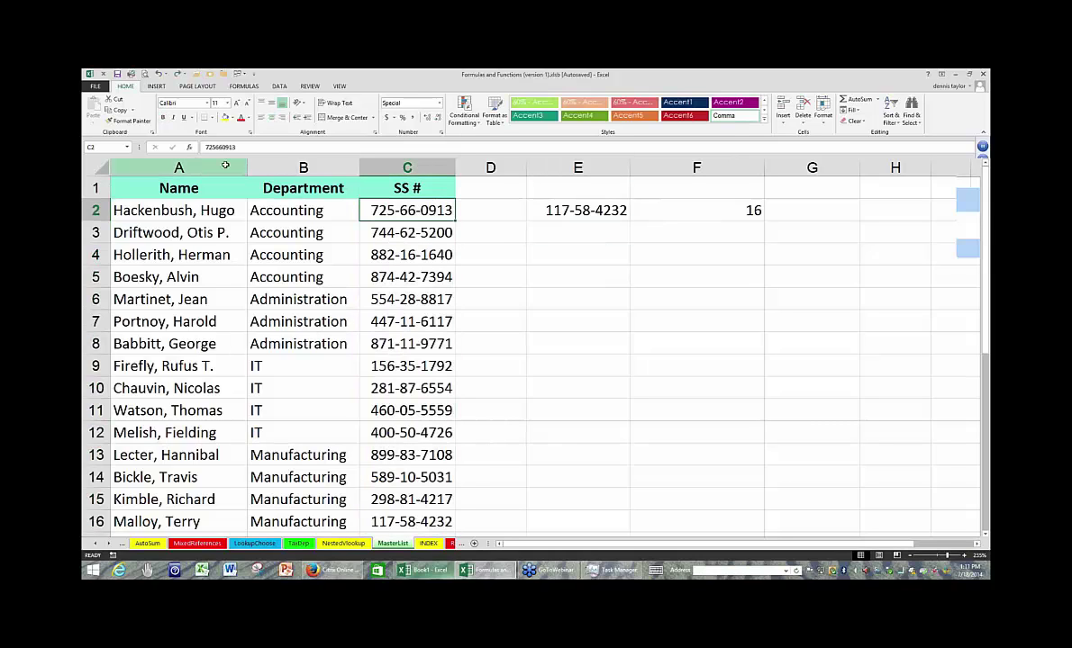
pyautogui.click(225, 165)
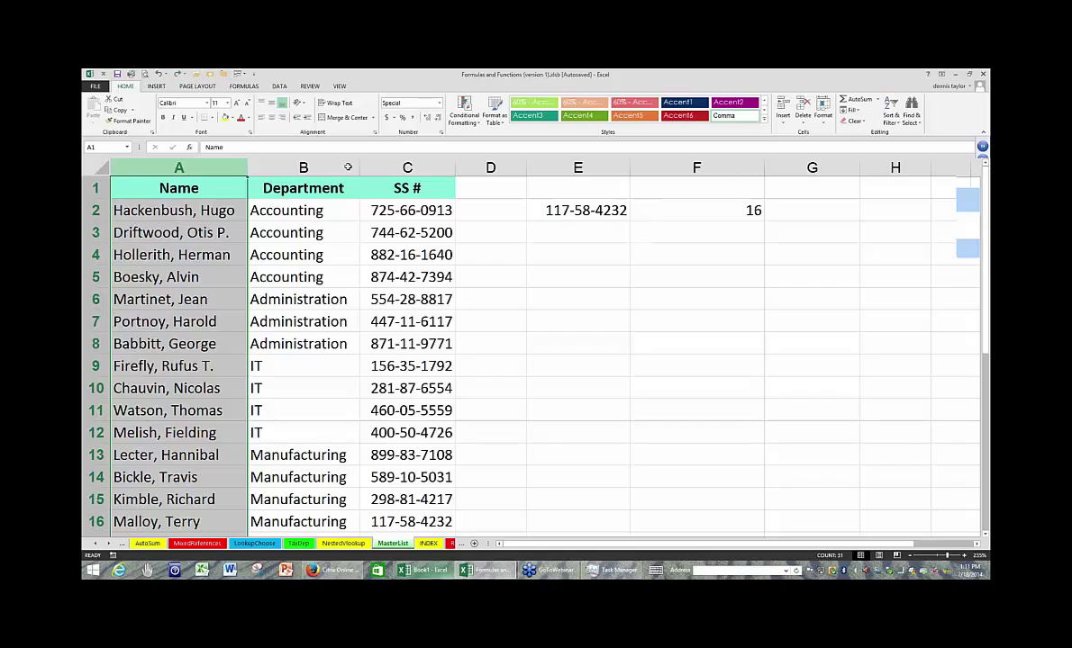
pyautogui.moveTo(348, 167); pyautogui.dragTo(399, 304)
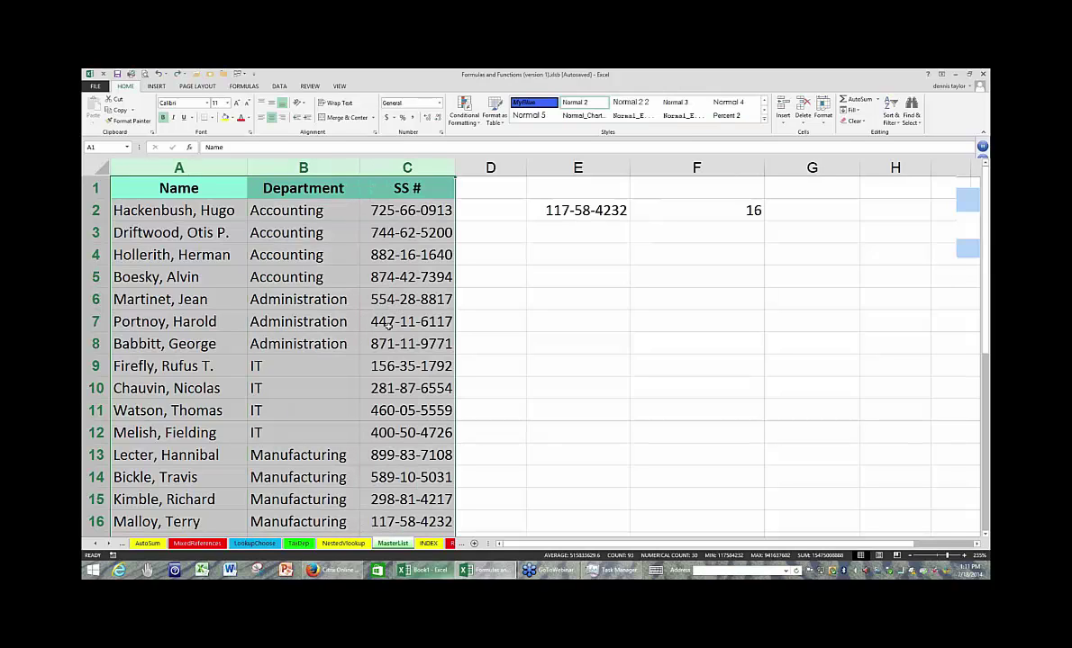
pyautogui.click(594, 210)
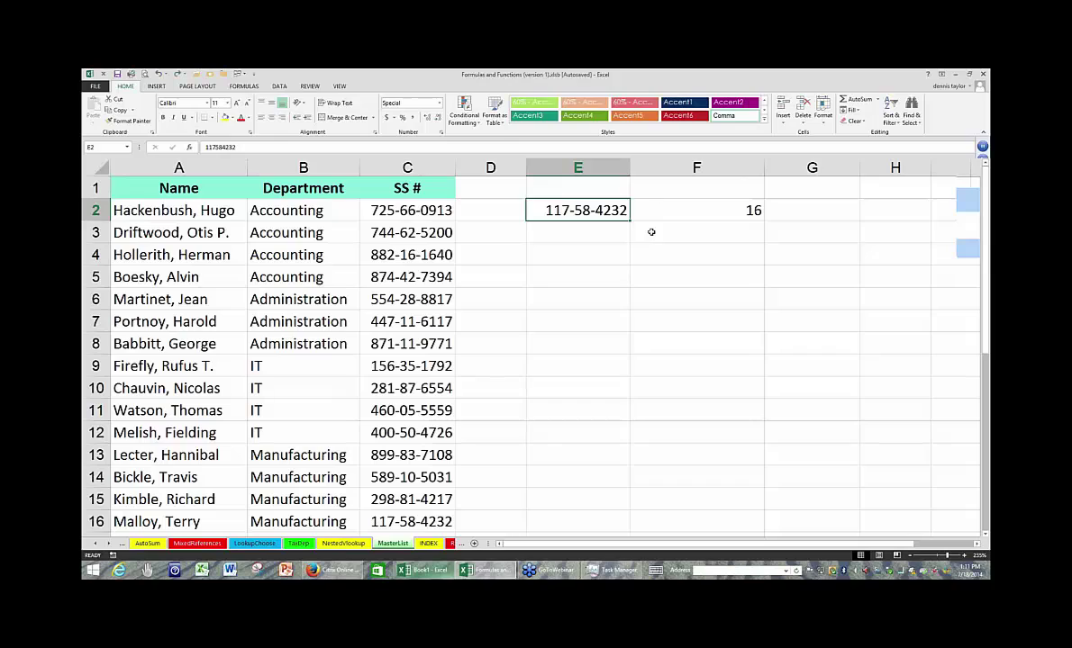
# Start an INDEX formula in F3 with whole columns A:C as the array.
pyautogui.click(651, 233)
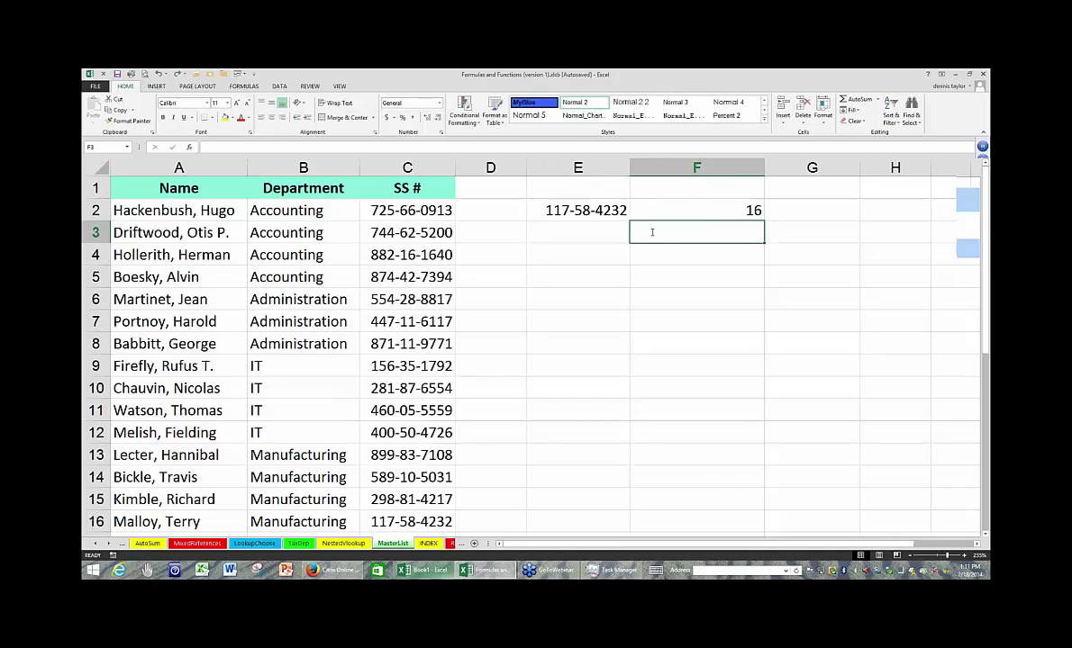
pyautogui.write('=inde')
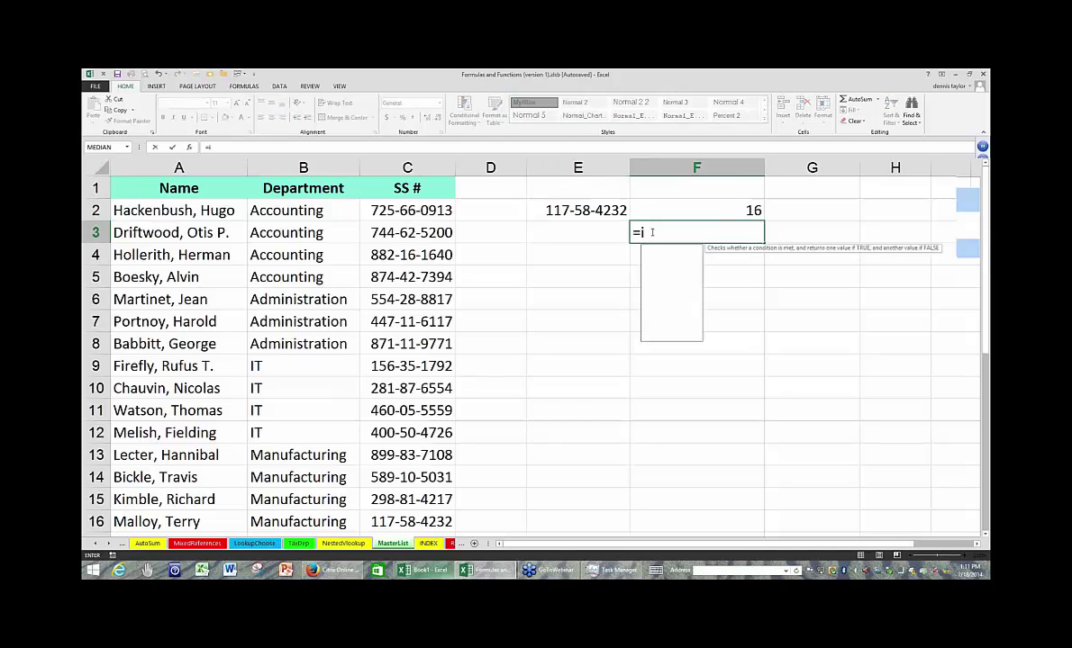
pyautogui.write('x')
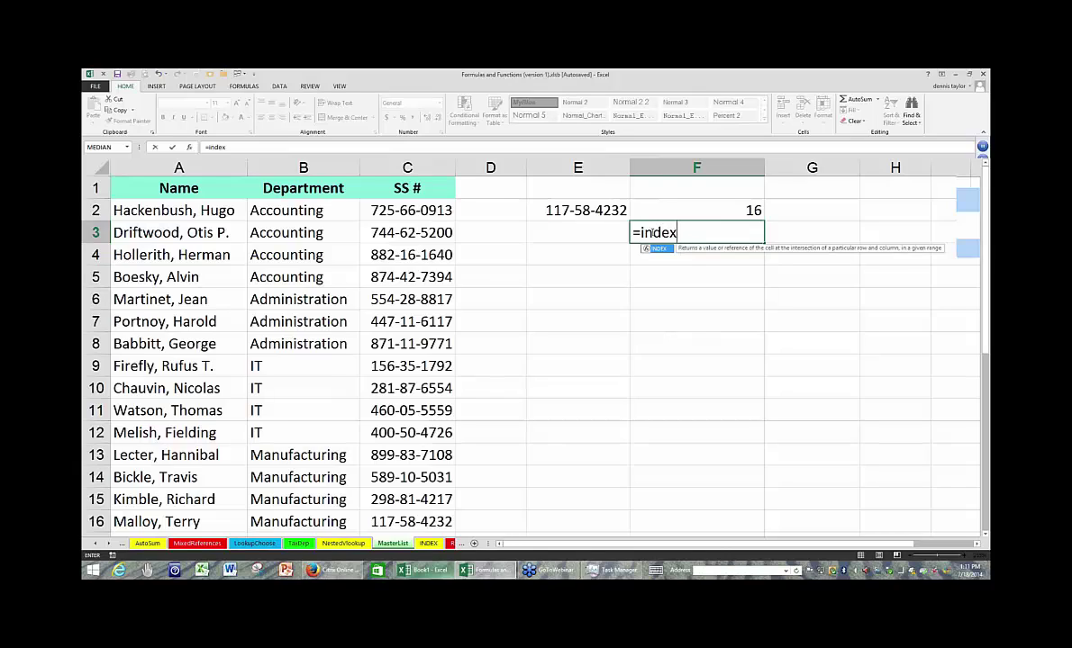
pyautogui.write('(')
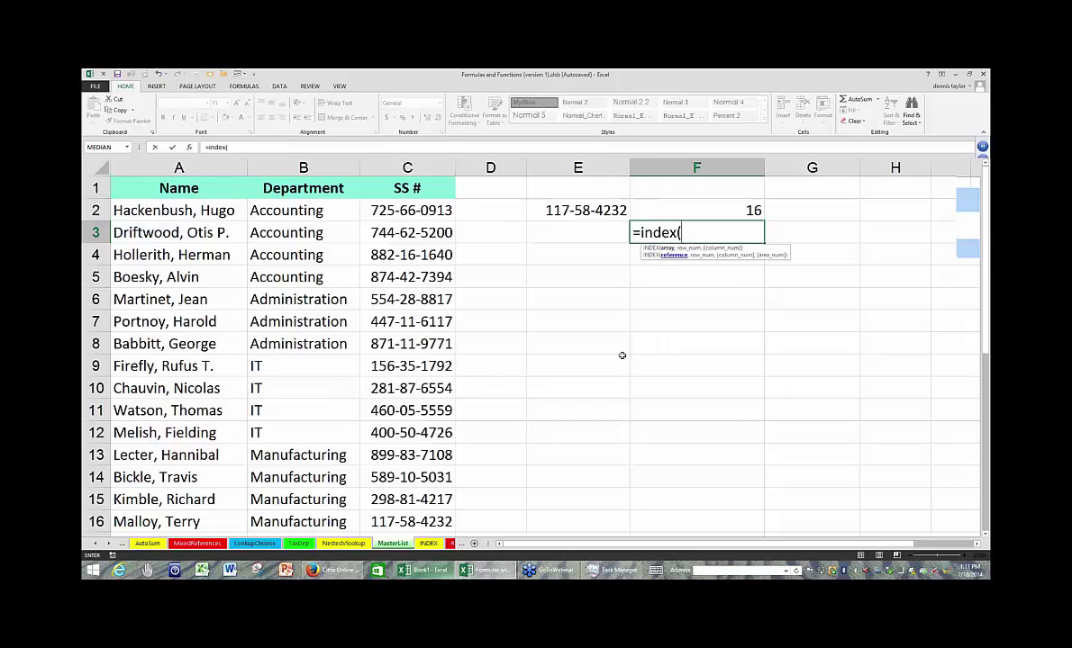
pyautogui.click(233, 169)
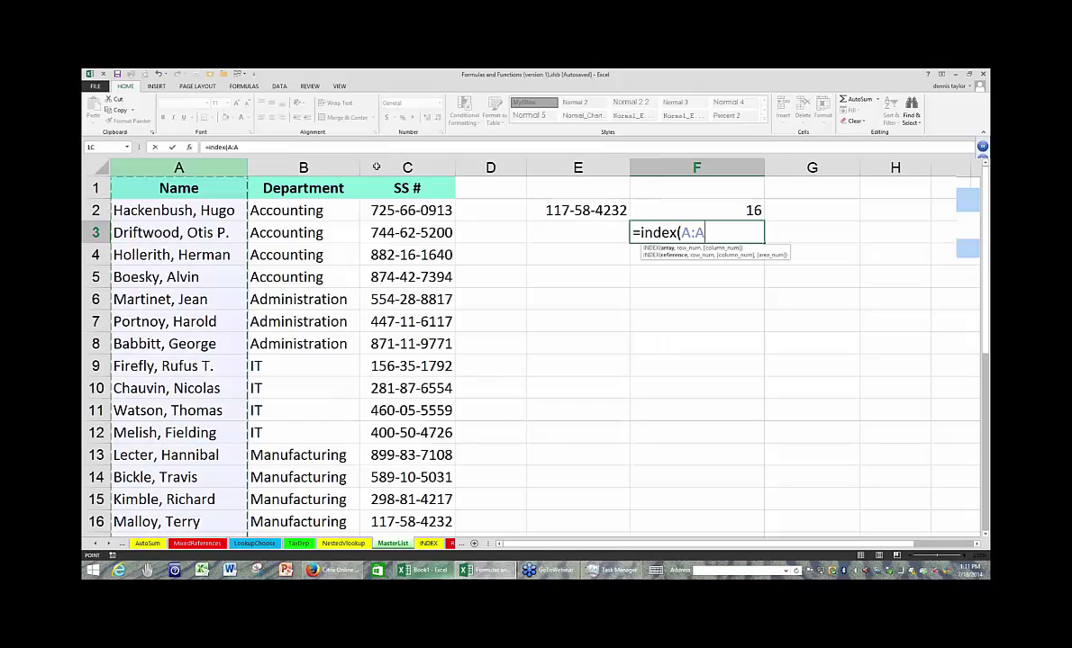
pyautogui.moveTo(375, 166); pyautogui.dragTo(451, 167)
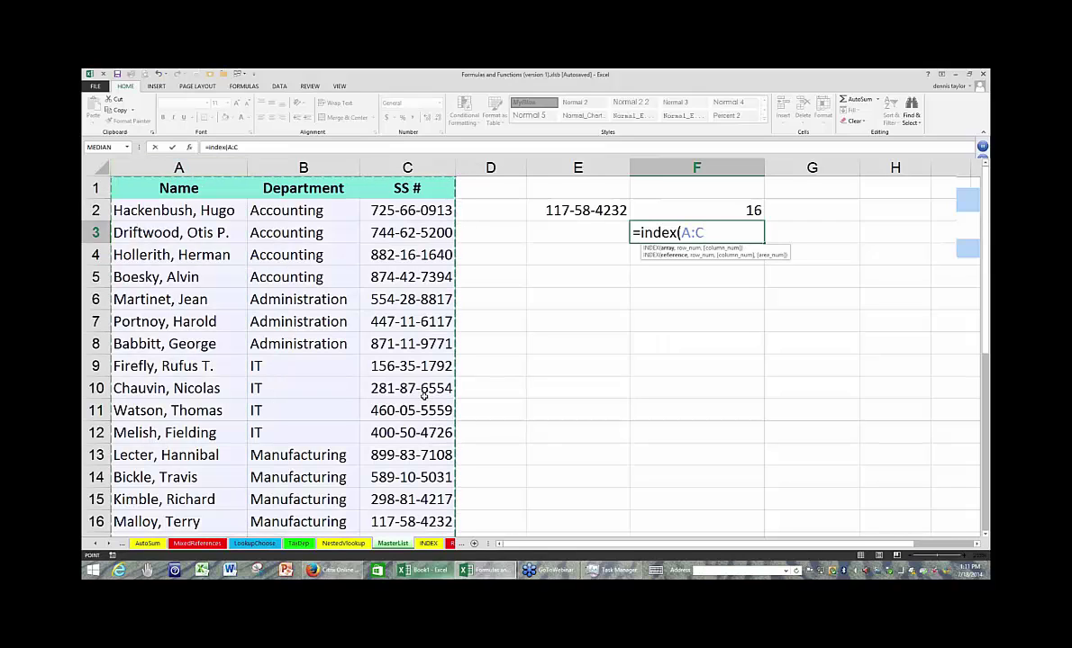
pyautogui.write(',')
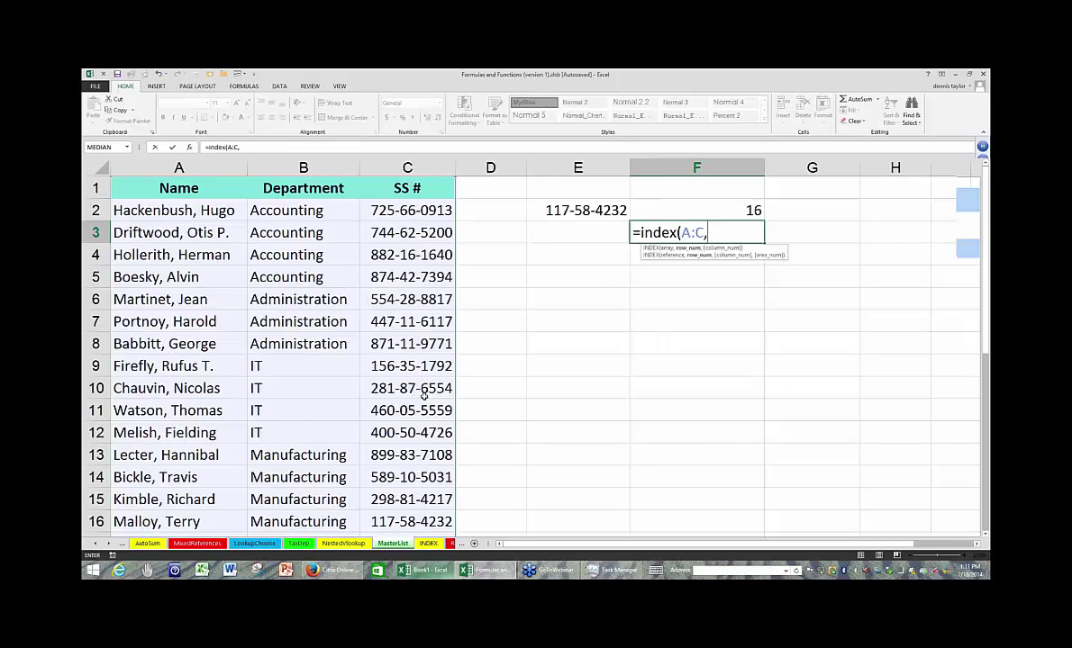
pyautogui.write('16')
pyautogui.press('BackSpace')
pyautogui.press('BackSpace')
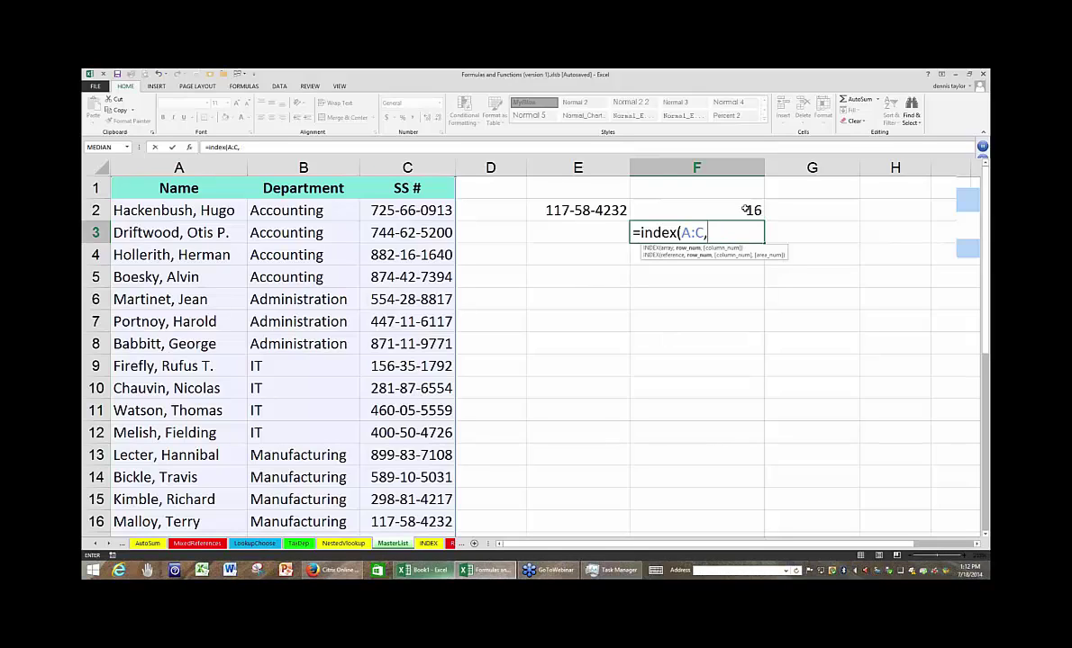
# Complete F3 as =INDEX(A:C,F2,1) and display the worksheet's formulas, bringing those in column F into view.
pyautogui.click(745, 209)
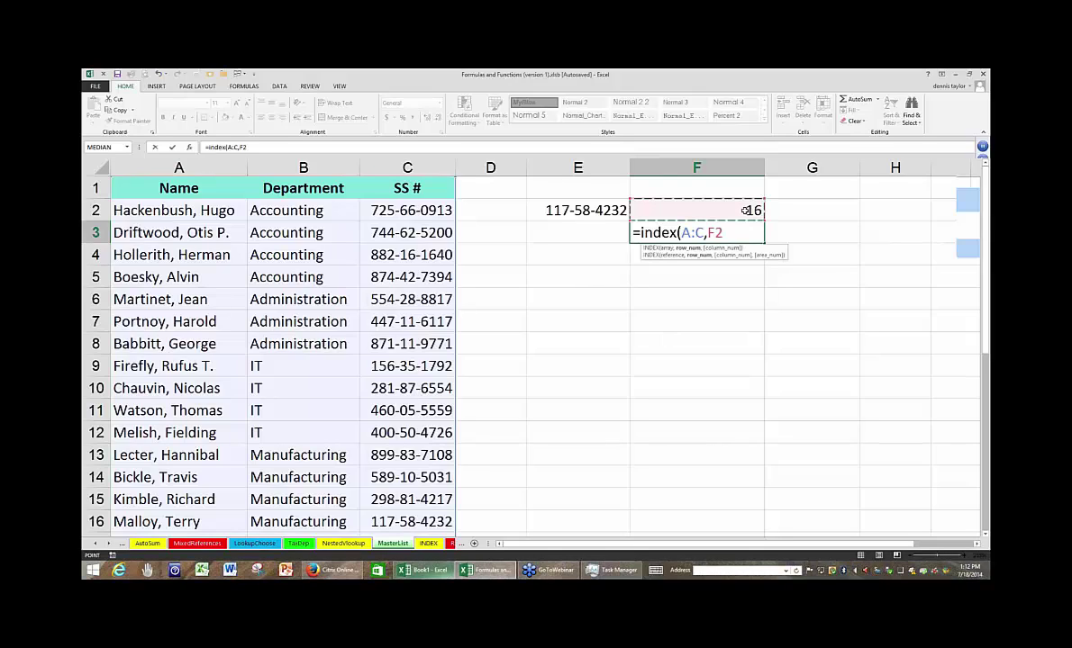
pyautogui.write(',')
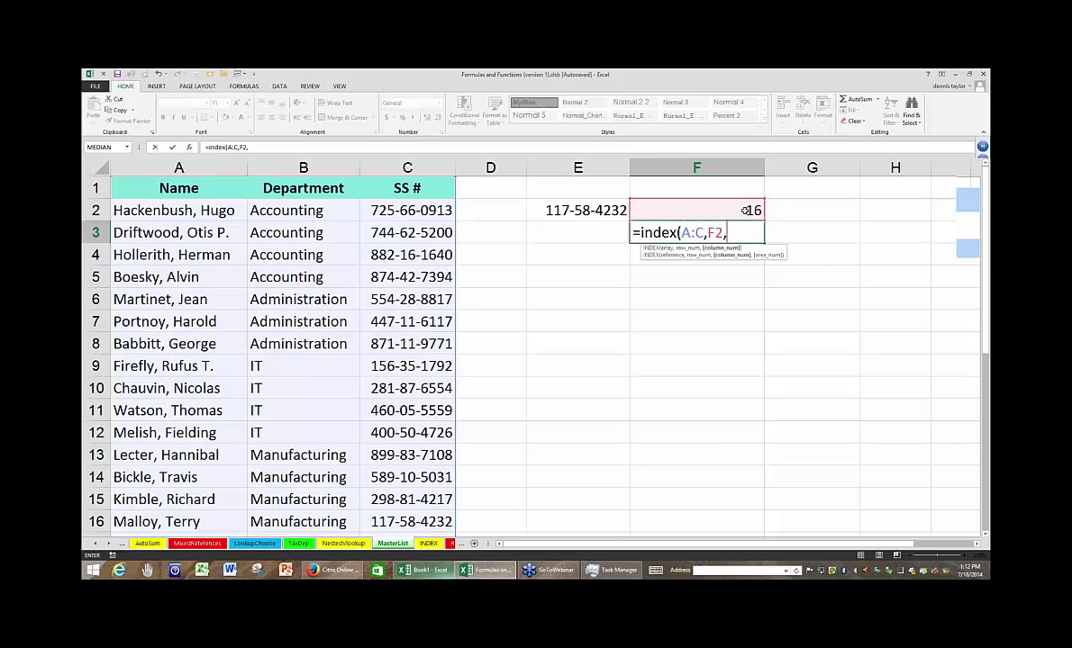
pyautogui.write('1')
pyautogui.press('Return')
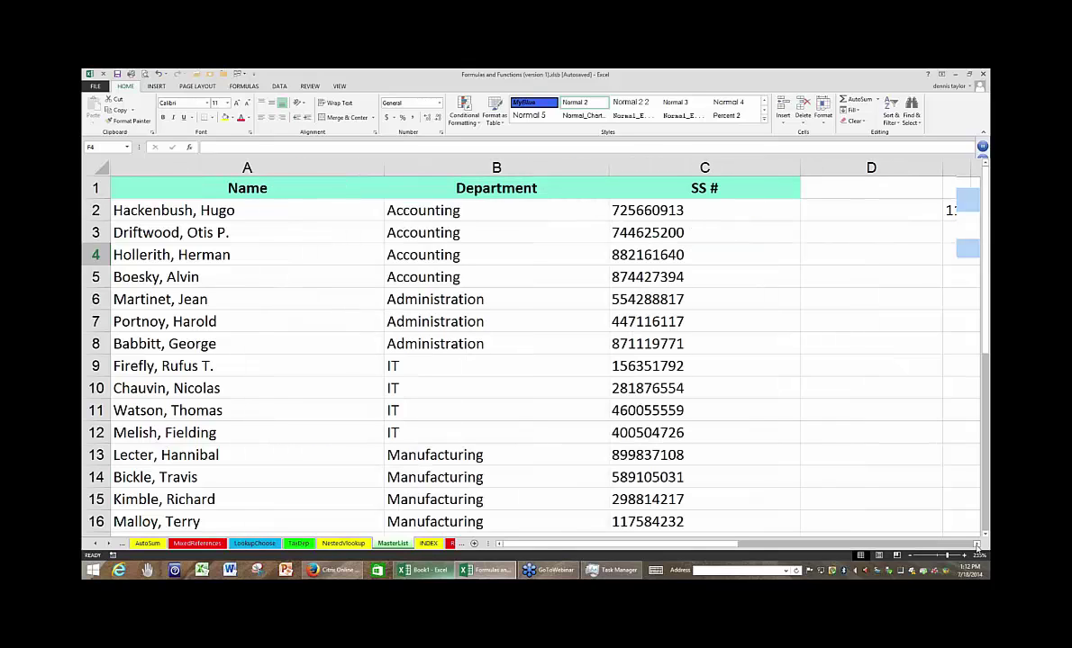
pyautogui.click(976, 544)
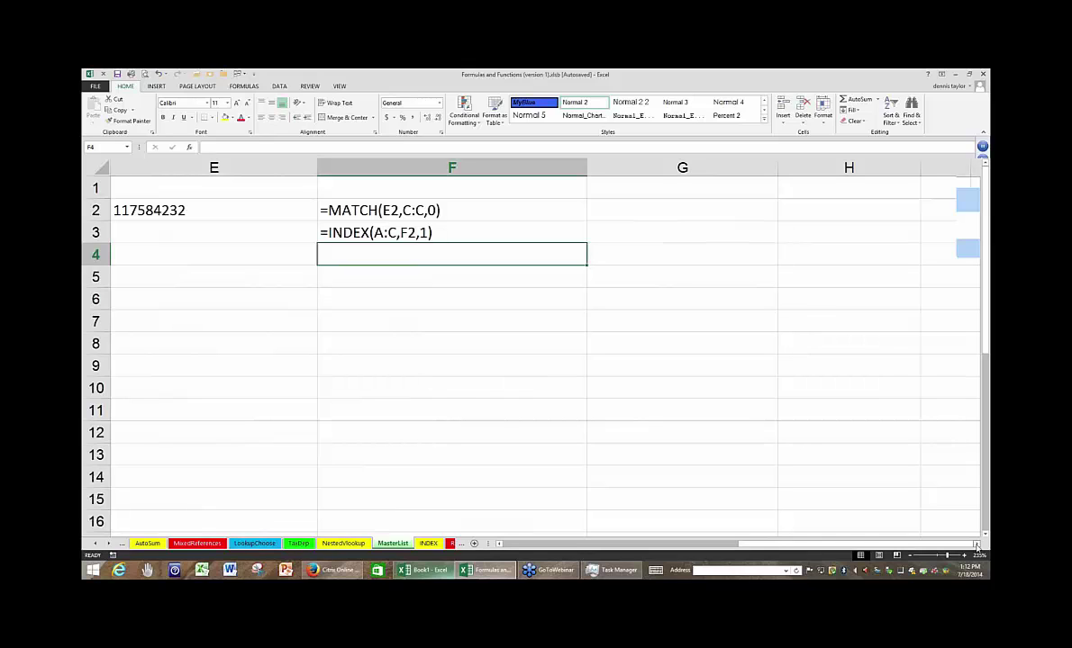
# Switch the worksheet back to displaying results and copy the MATCH(E2,C:C,0) expression from F2, leaving that cell's formula as is.
pyautogui.hotkey('ctrl', '`')
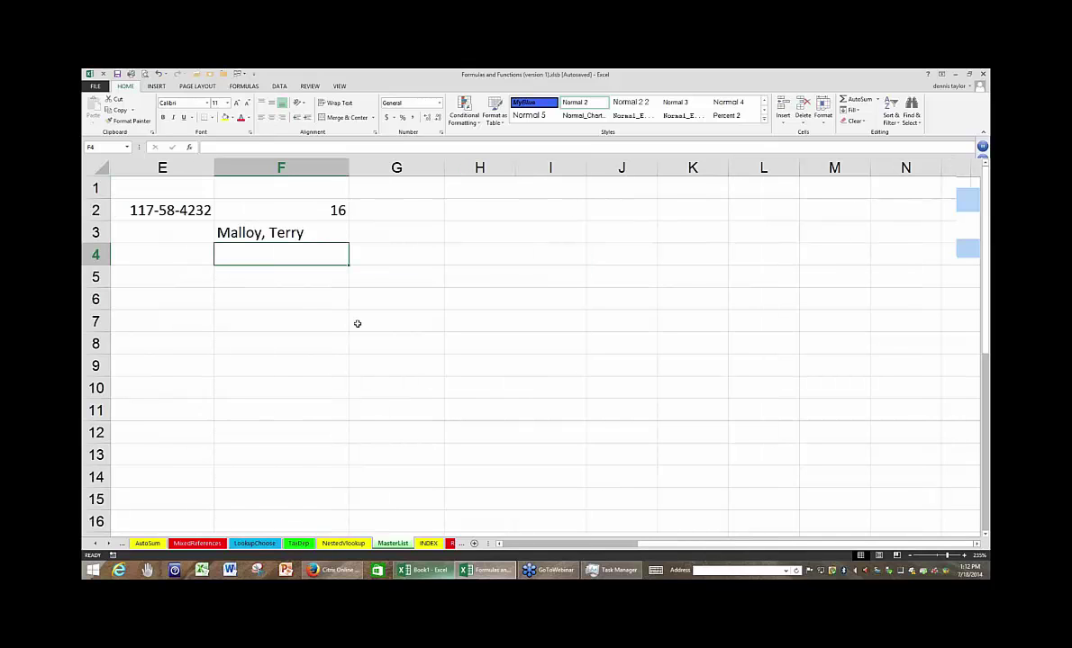
pyautogui.click(317, 211)
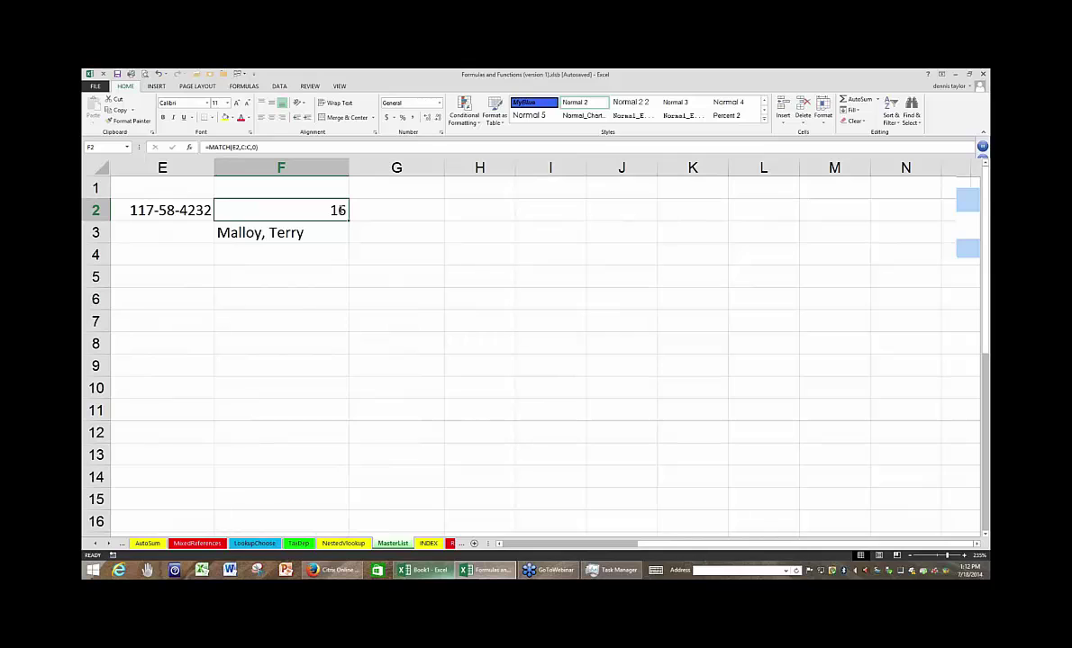
pyautogui.press('F2')
pyautogui.moveTo(336, 210); pyautogui.dragTo(229, 209)
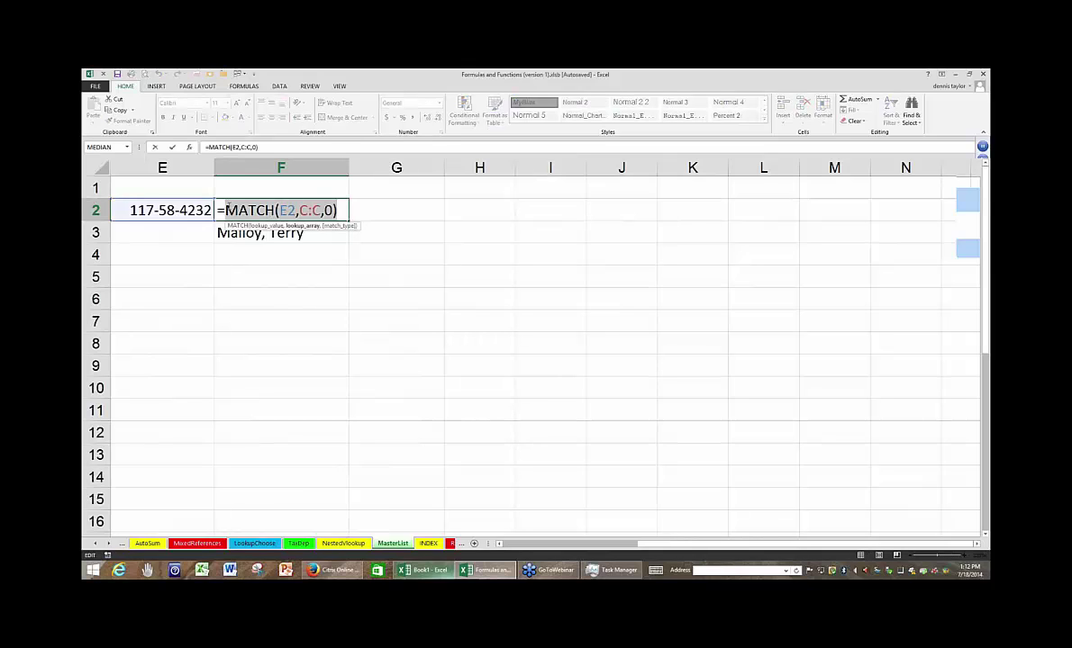
pyautogui.hotkey('ctrl', 'c')
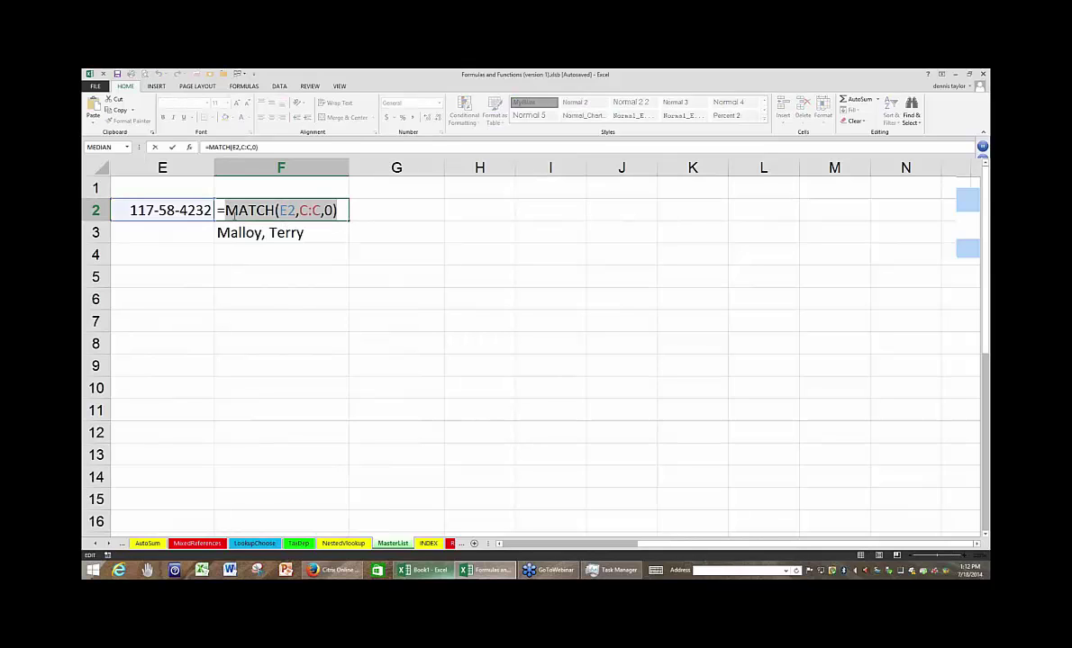
pyautogui.press('Escape')
# Replace the F2 reference in F3's INDEX formula with the copied MATCH(E2,C:C,0) expression.
pyautogui.doubleClick(243, 232)
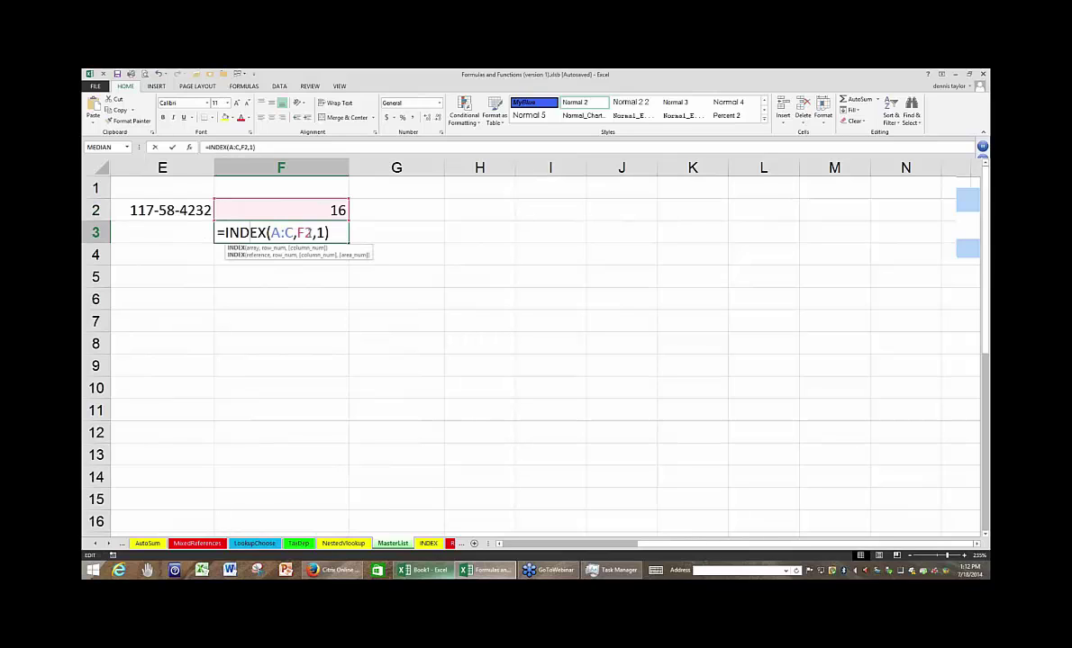
pyautogui.doubleClick(304, 232)
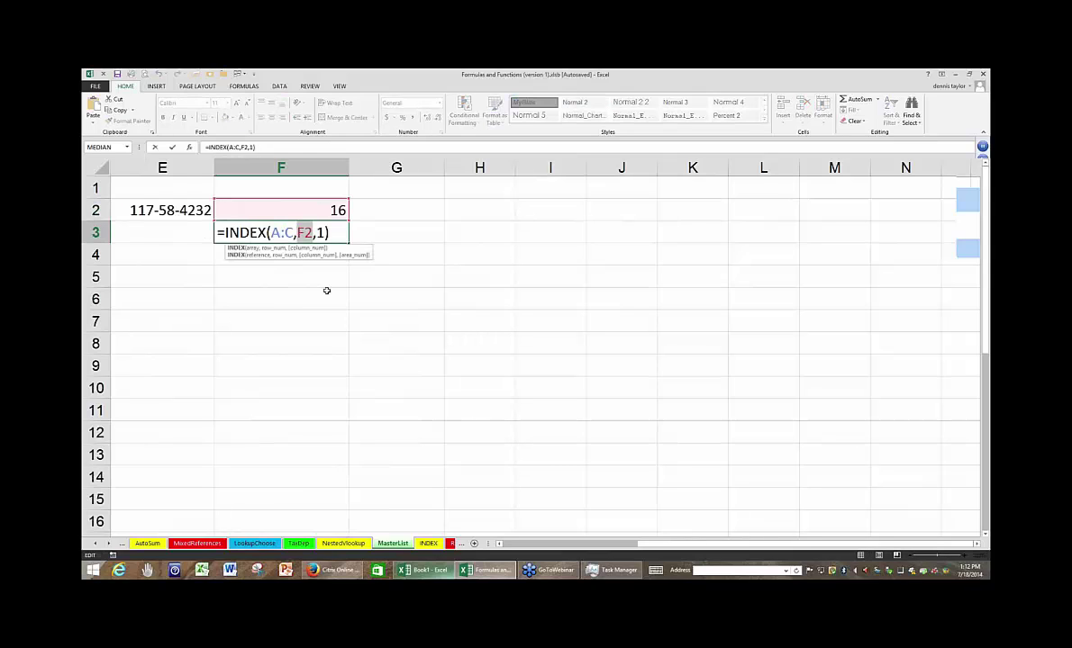
pyautogui.hotkey('ctrl', 'v')
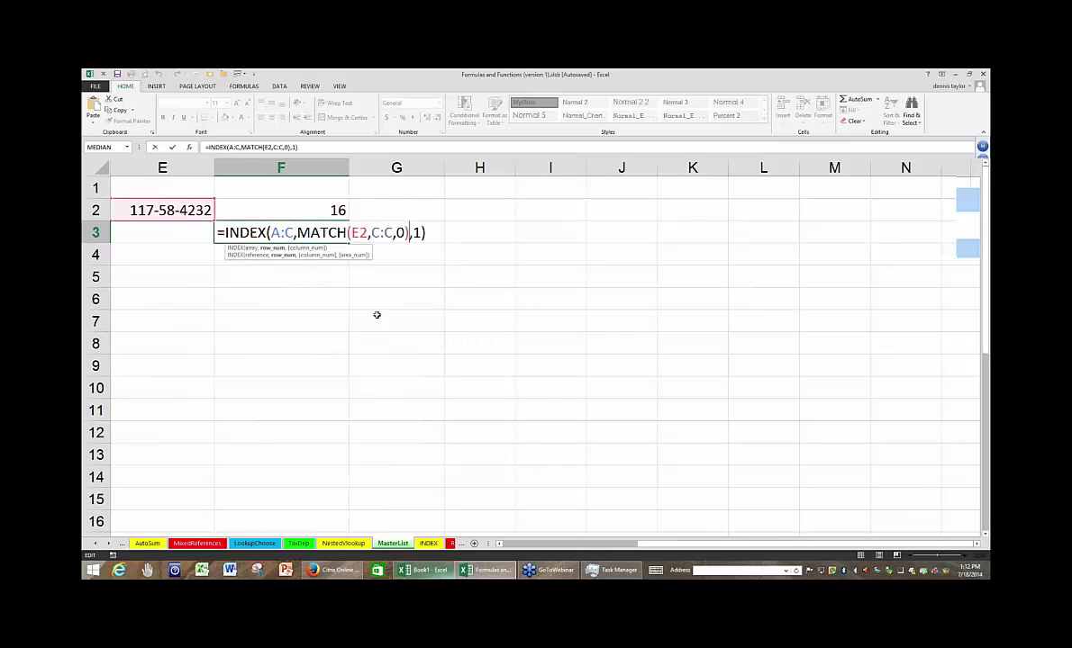
pyautogui.press('Return')
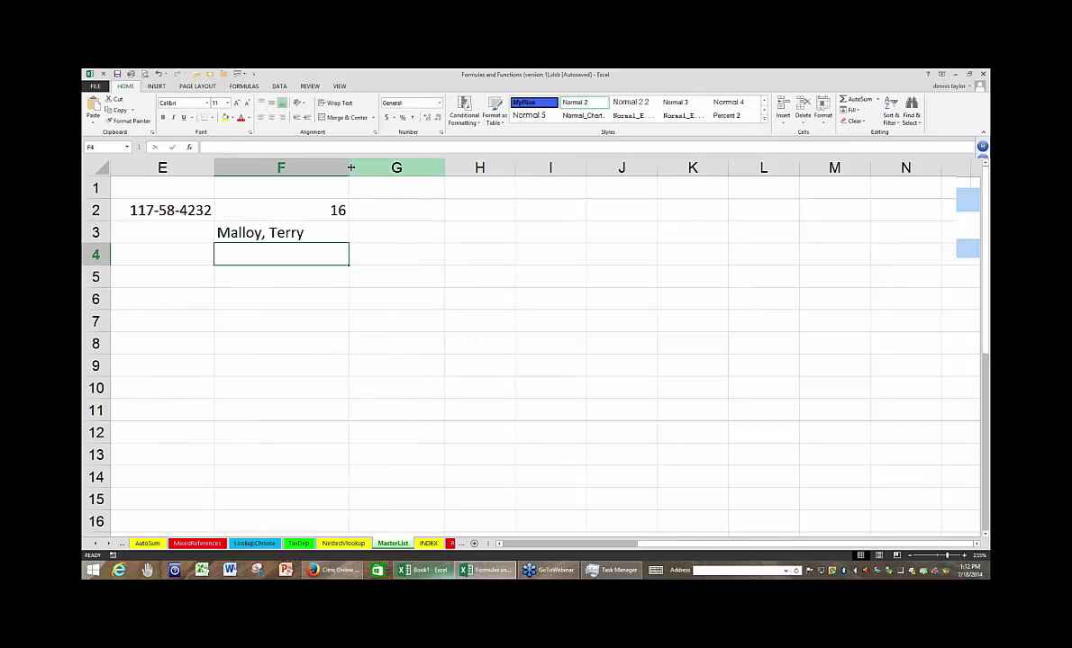
# Widen column F to about twice its width and column G to about four times its width.
pyautogui.moveTo(352, 168); pyautogui.dragTo(478, 168)
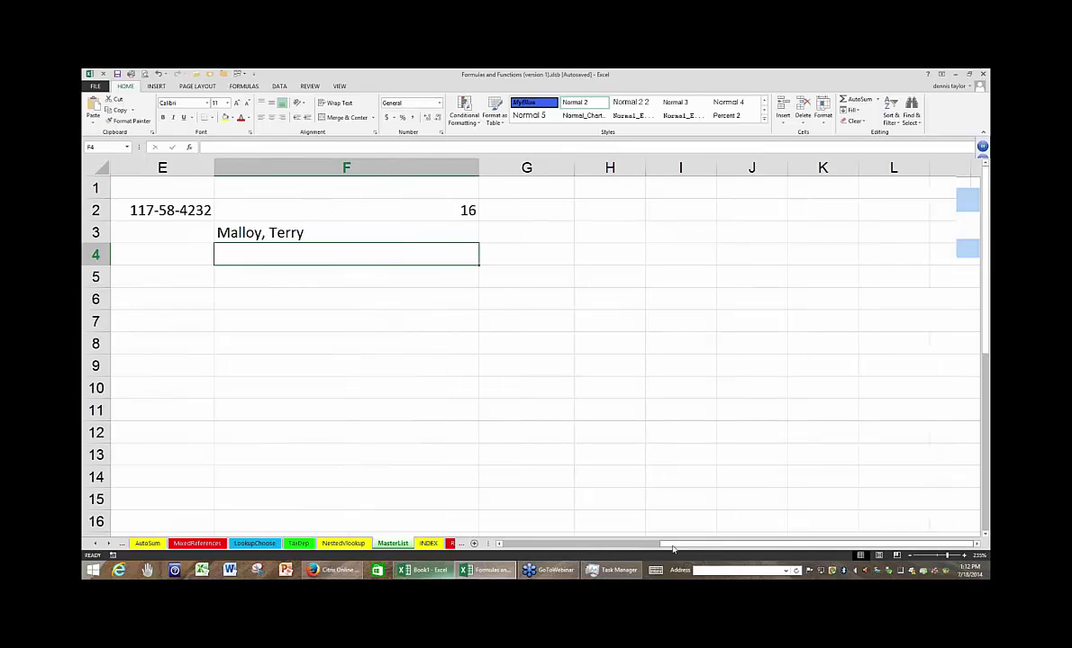
pyautogui.moveTo(637, 548); pyautogui.dragTo(623, 547)
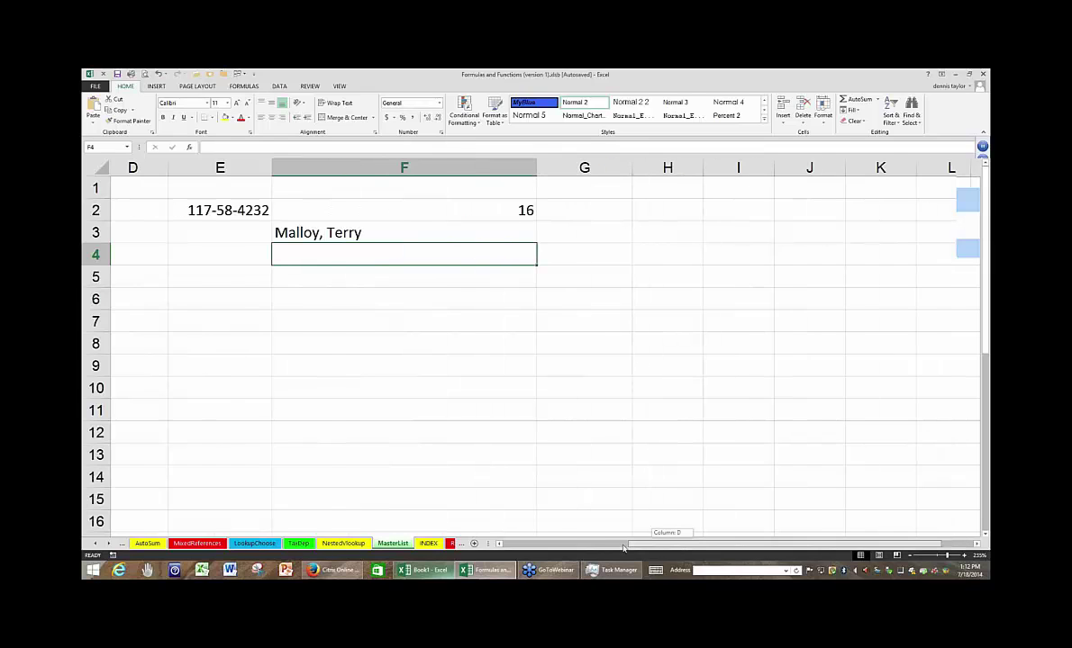
pyautogui.click(599, 232)
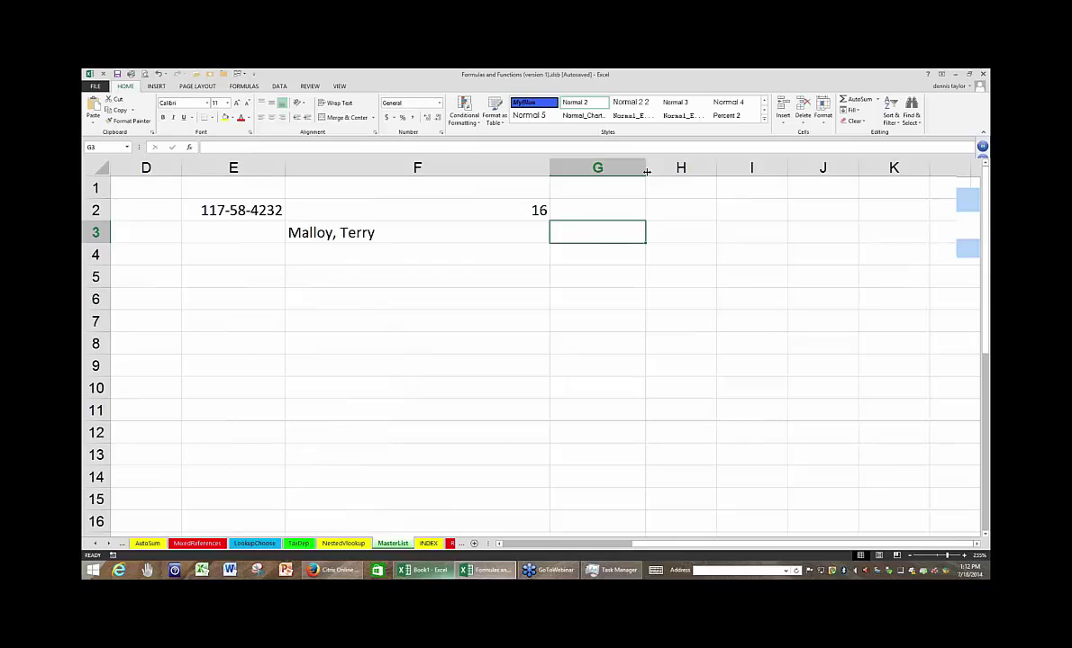
pyautogui.moveTo(647, 171); pyautogui.dragTo(928, 171)
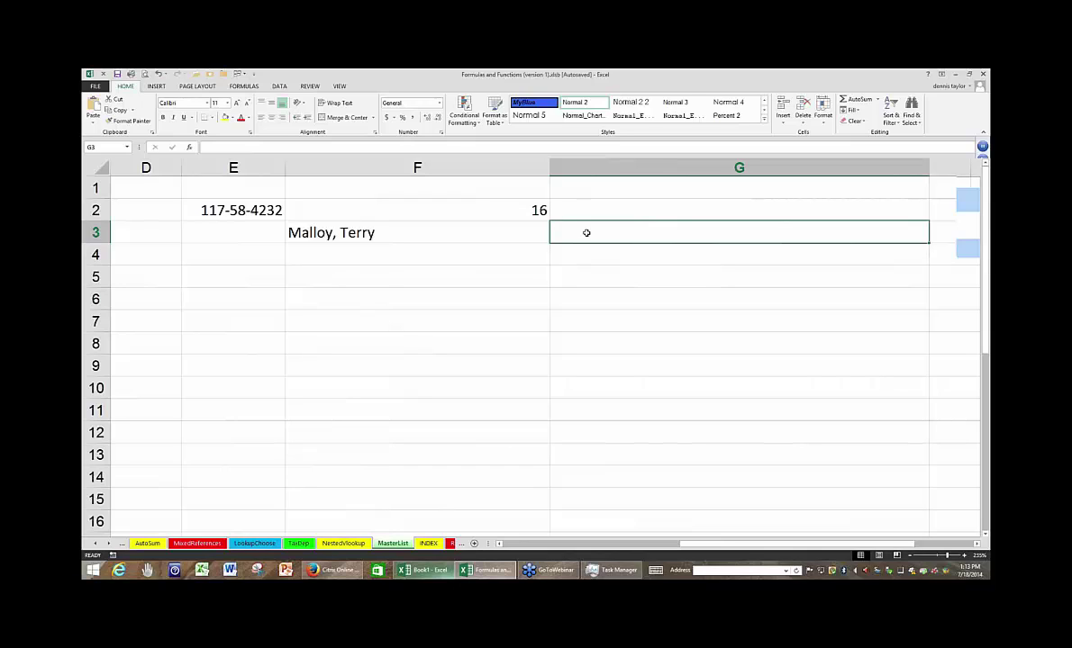
# Enter =FORMULATEXT(F3) in G3 to show the text of the nested INDEX and MATCH formula.
pyautogui.write('=f')
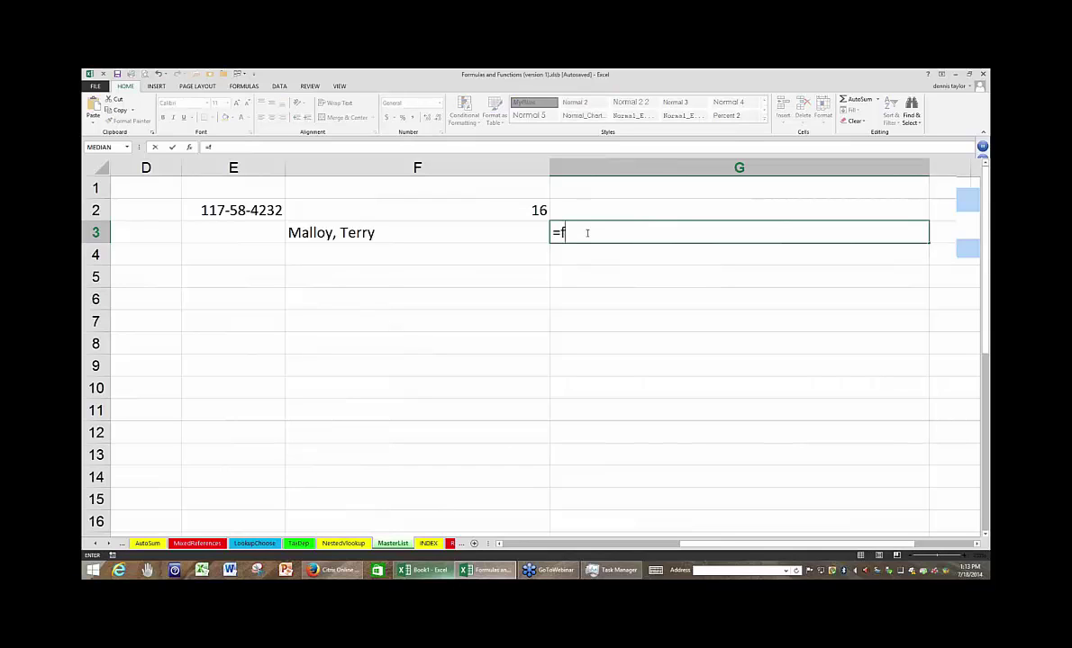
pyautogui.write('o')
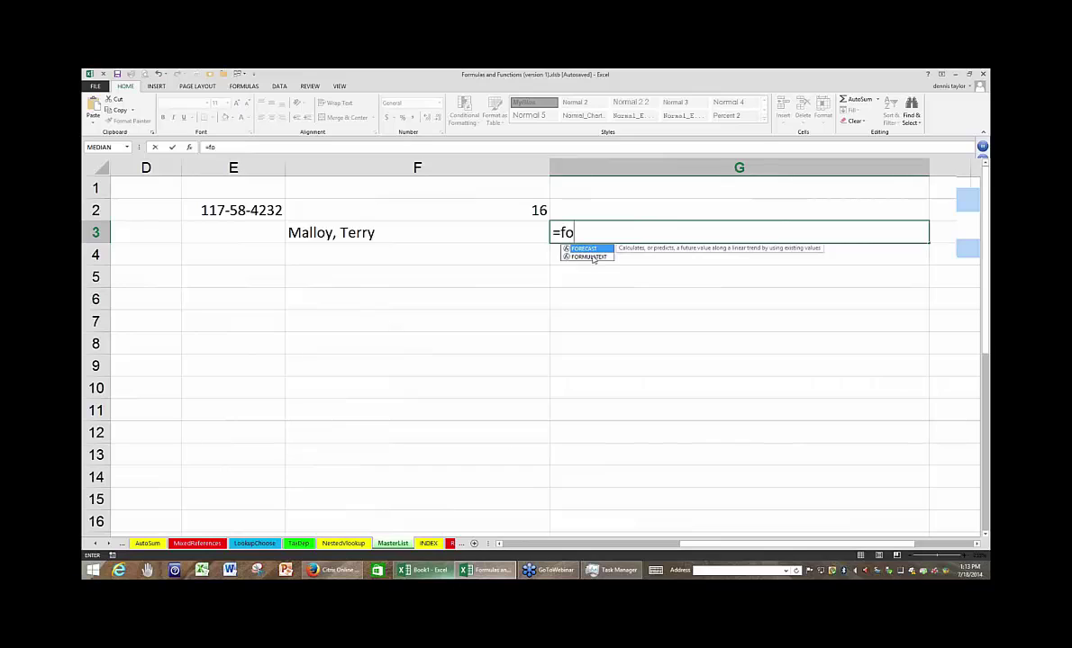
pyautogui.click(593, 257)
pyautogui.doubleClick(593, 258)
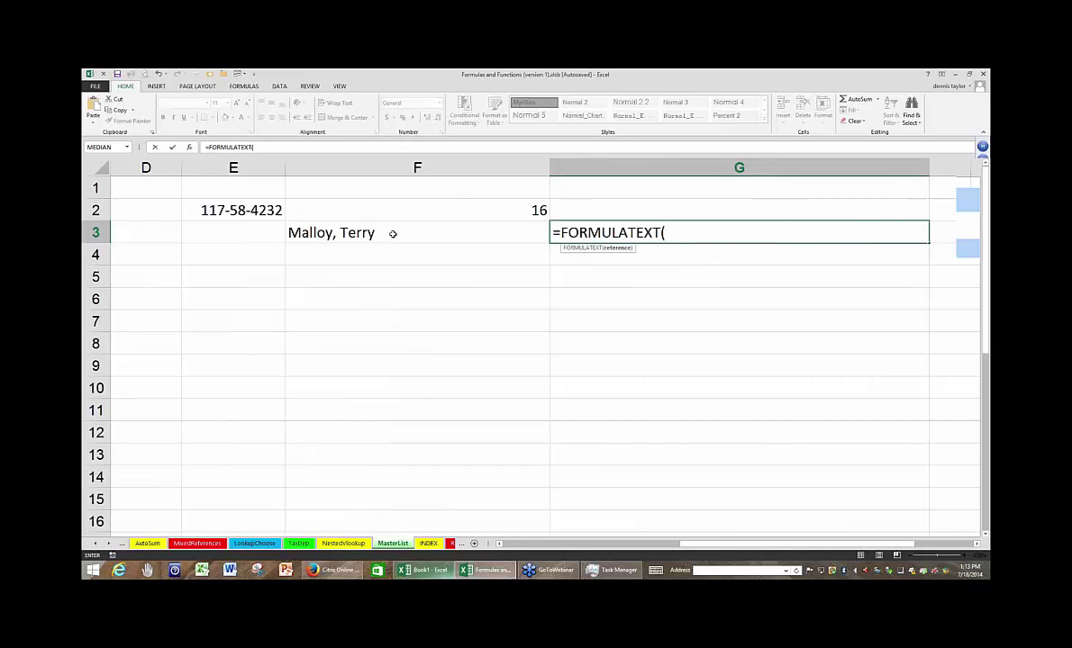
pyautogui.click(362, 233)
pyautogui.press('Return')
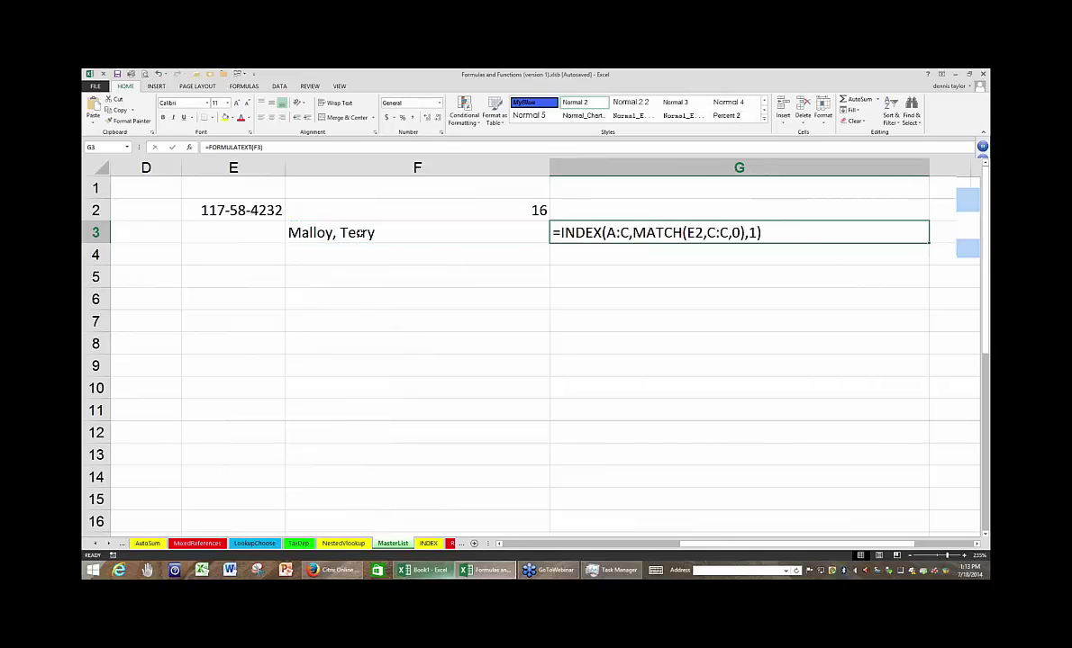
# Review the formula in F3 without editing it, and narrow column D beside the list.
pyautogui.click(406, 233)
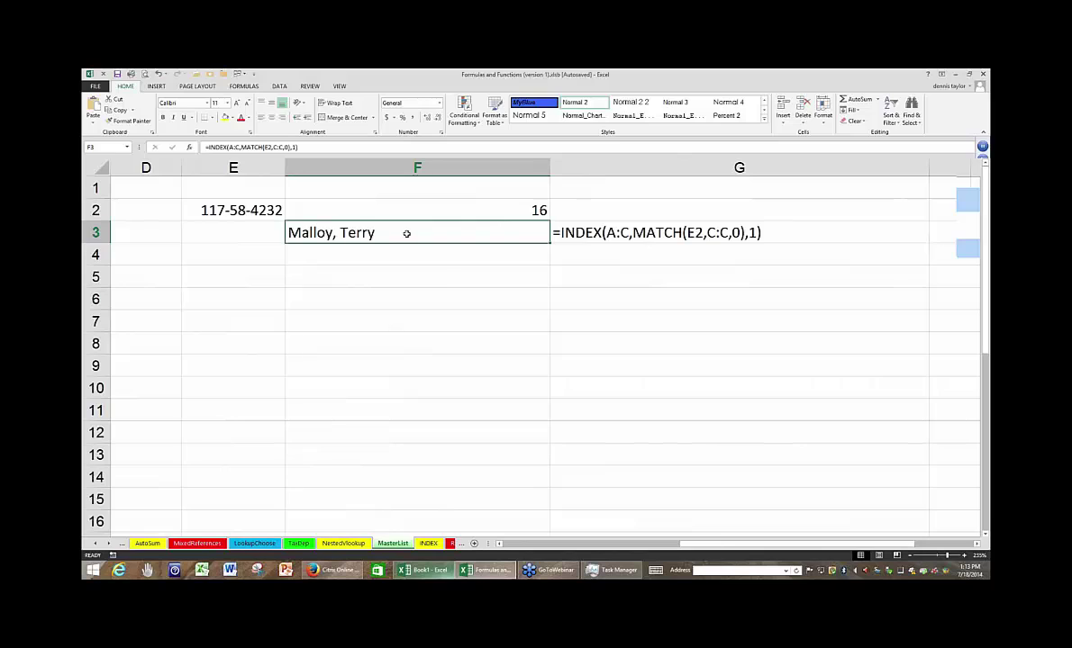
pyautogui.doubleClick(406, 233)
pyautogui.press('Escape')
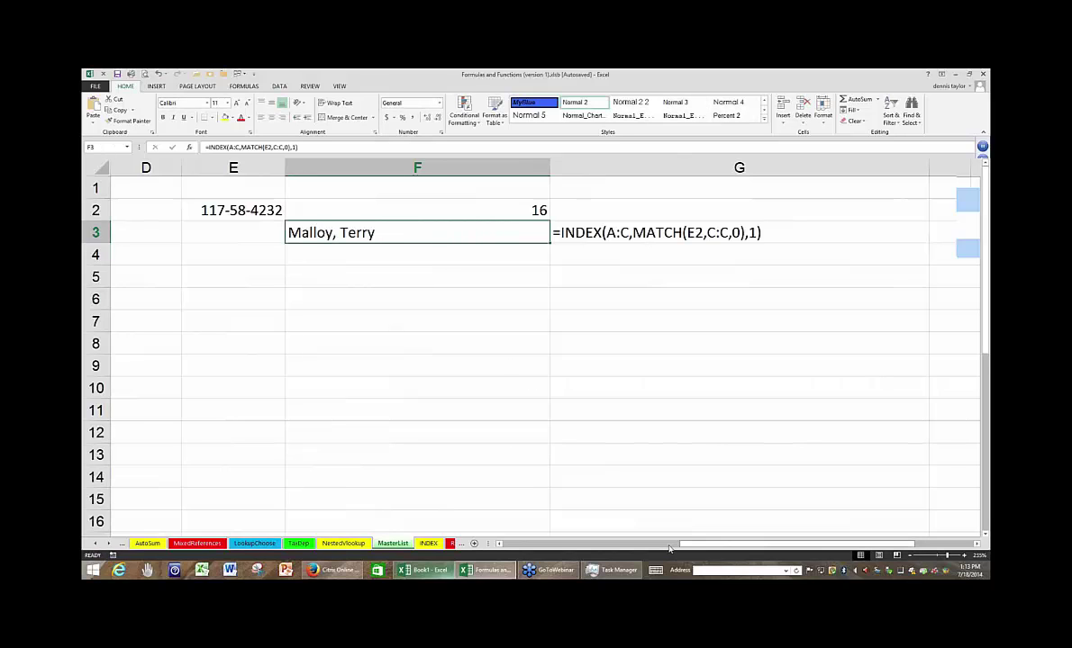
pyautogui.moveTo(669, 548); pyautogui.dragTo(531, 555)
pyautogui.moveTo(526, 168); pyautogui.dragTo(494, 168)
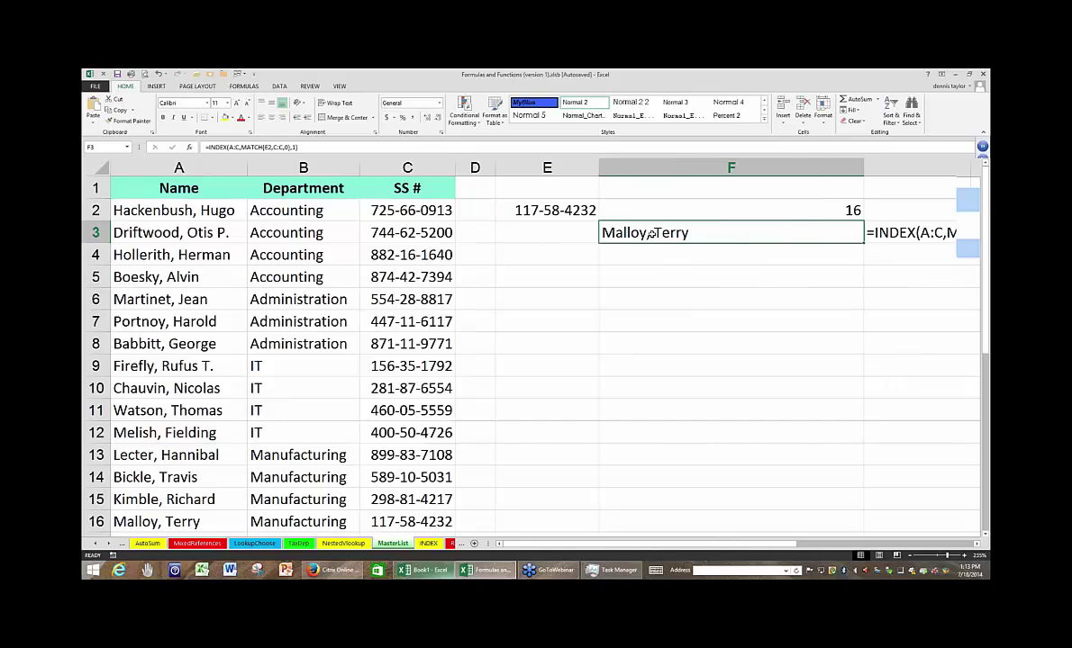
# Simplify F3 to =INDEX(A:A,MATCH(E2,C:C,0)) by using only column A as the array and removing the column number.
pyautogui.doubleClick(650, 234)
pyautogui.moveTo(677, 232); pyautogui.dragTo(656, 228)
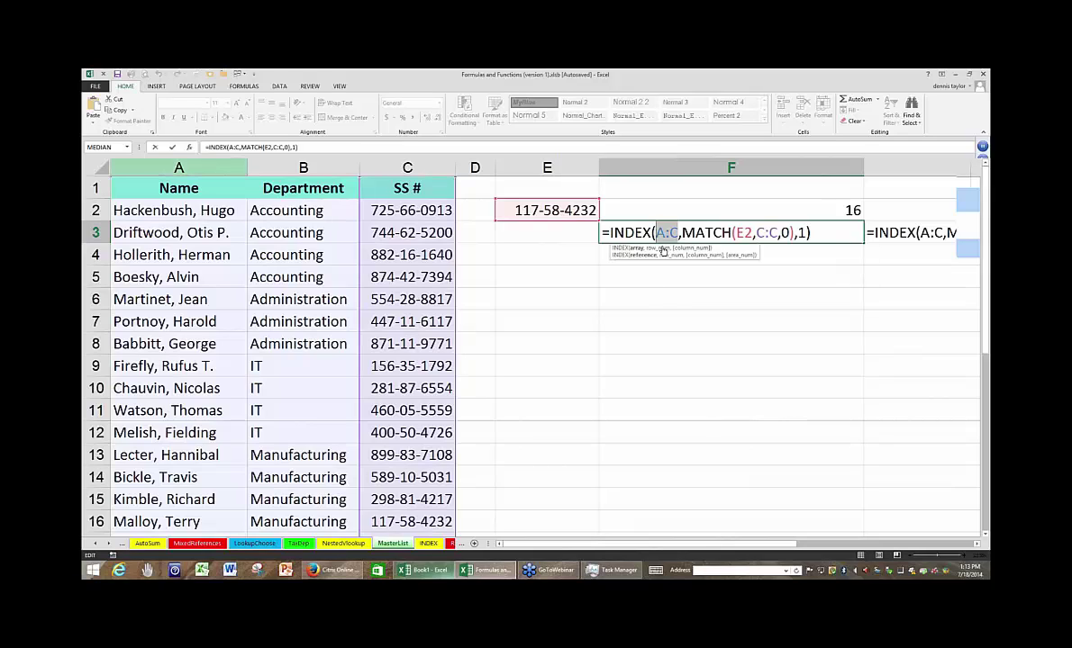
pyautogui.click(179, 168)
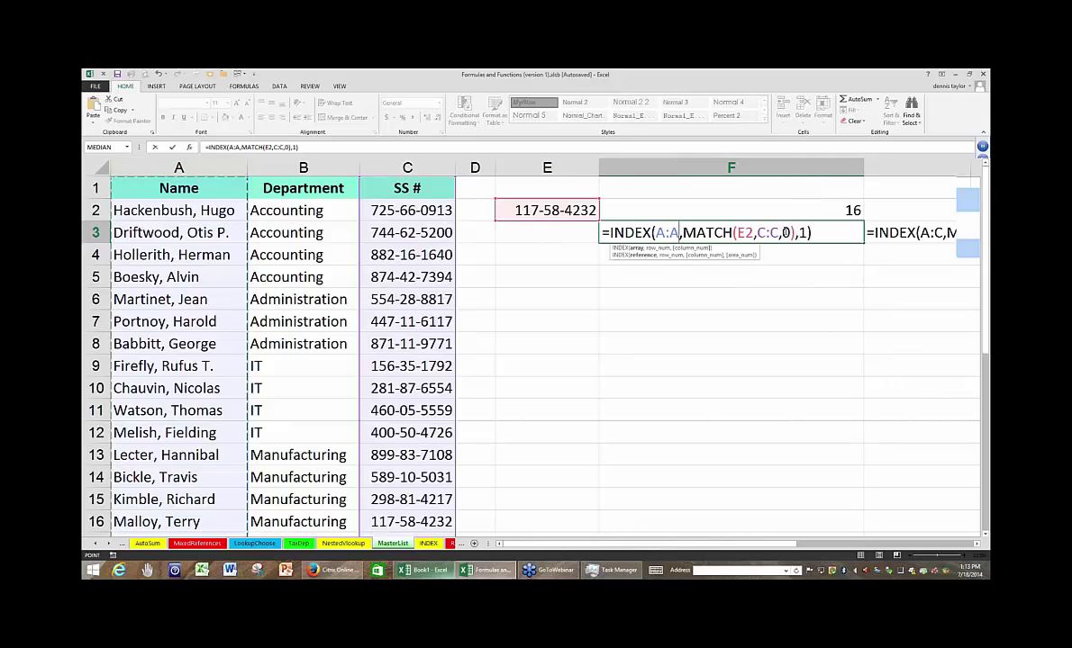
pyautogui.moveTo(793, 232); pyautogui.dragTo(685, 233)
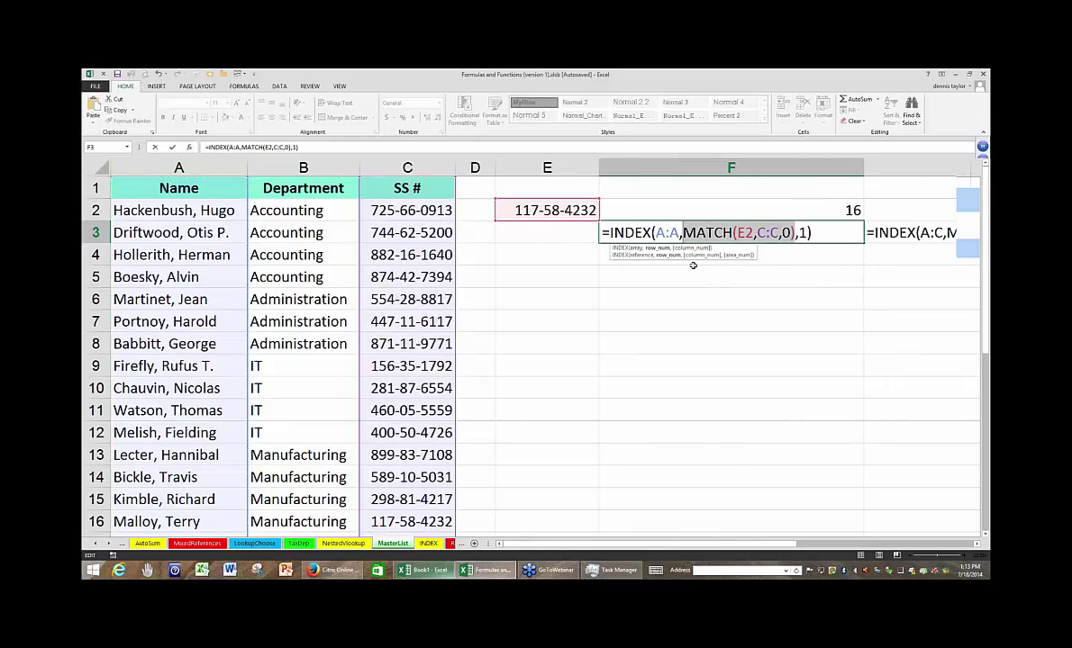
pyautogui.click(796, 233)
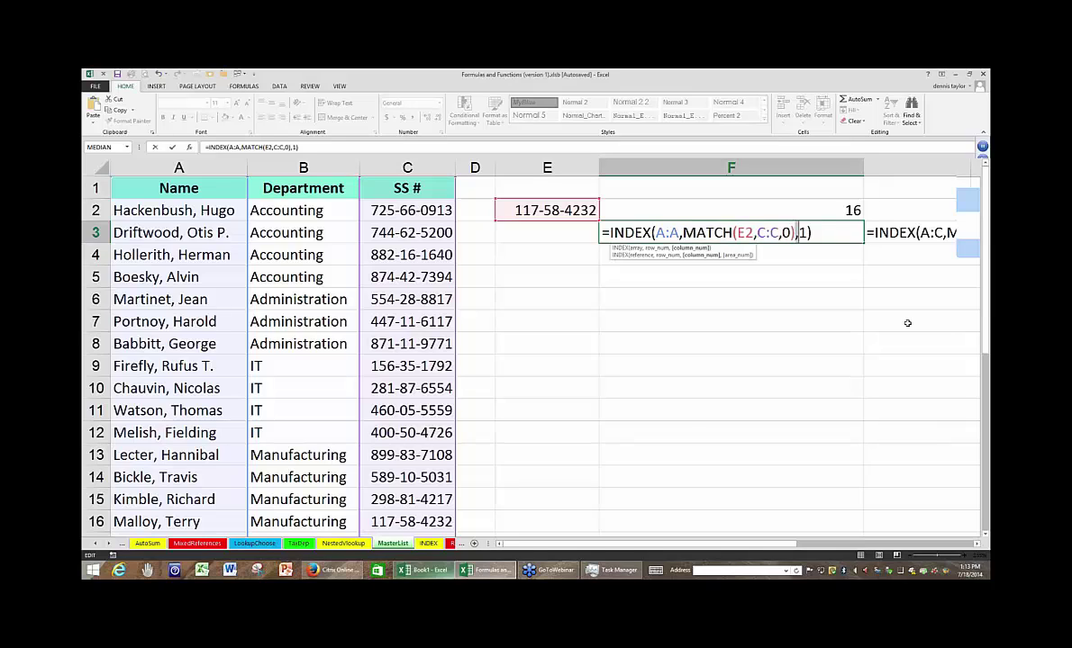
pyautogui.press('Delete')
pyautogui.press('Delete')
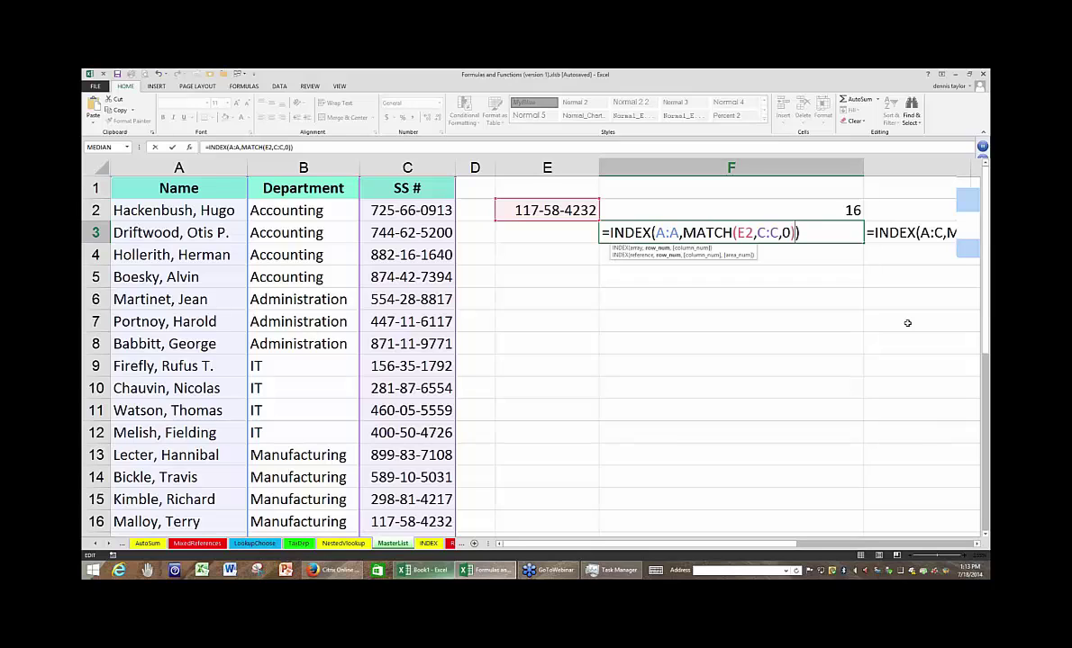
pyautogui.press('Return')
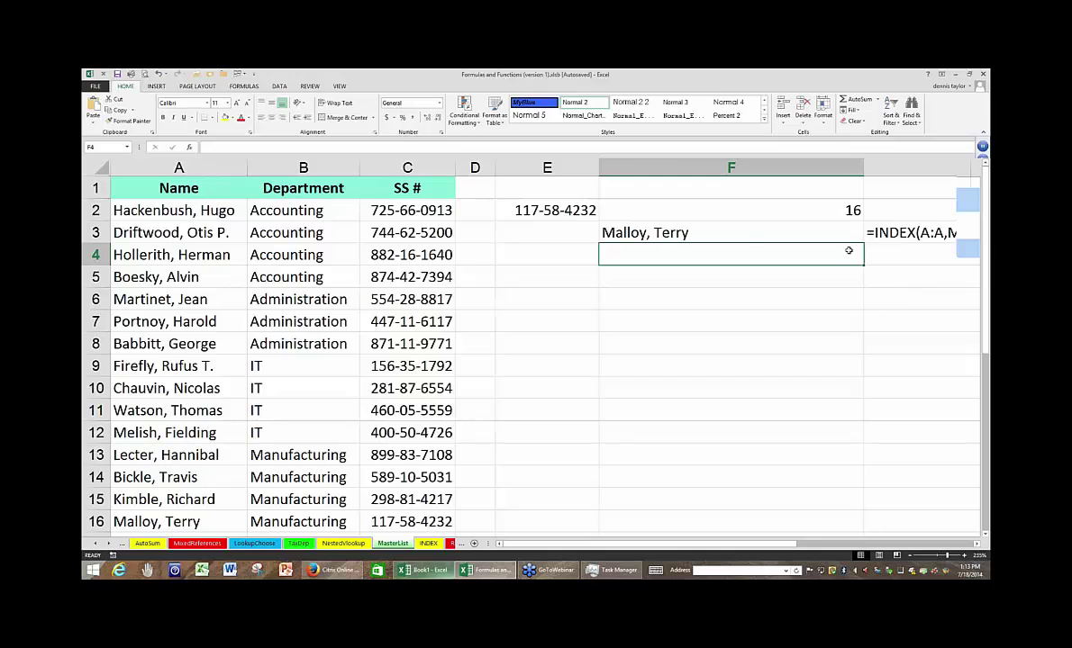
# Examine the ranges referenced by the simplified INDEX and MATCH formula in F3.
pyautogui.click(696, 235)
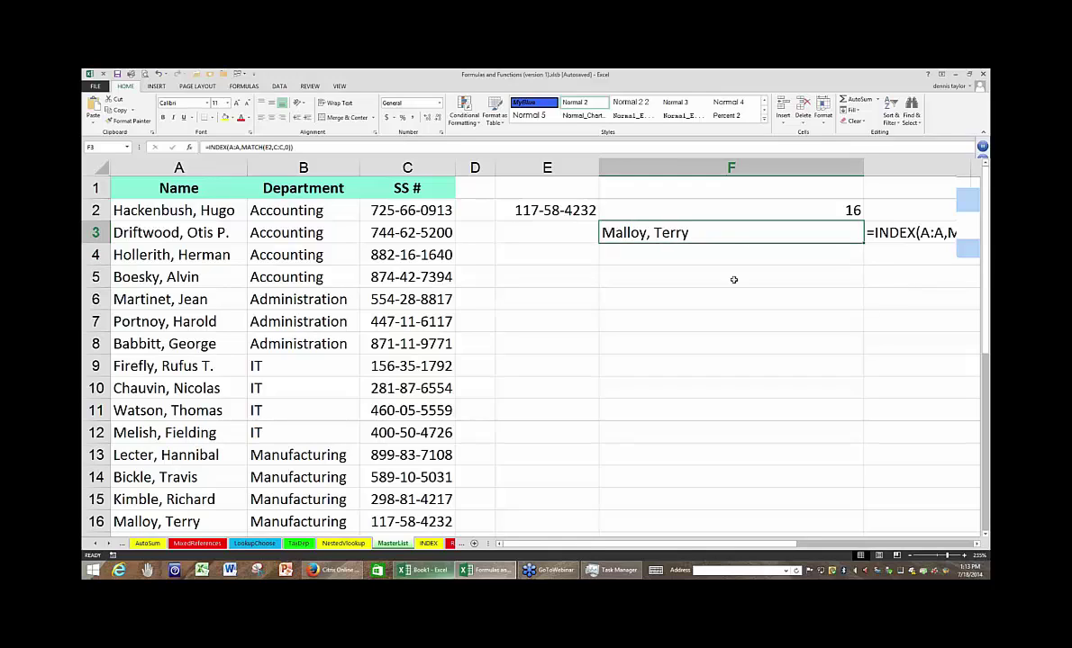
pyautogui.press('F2')
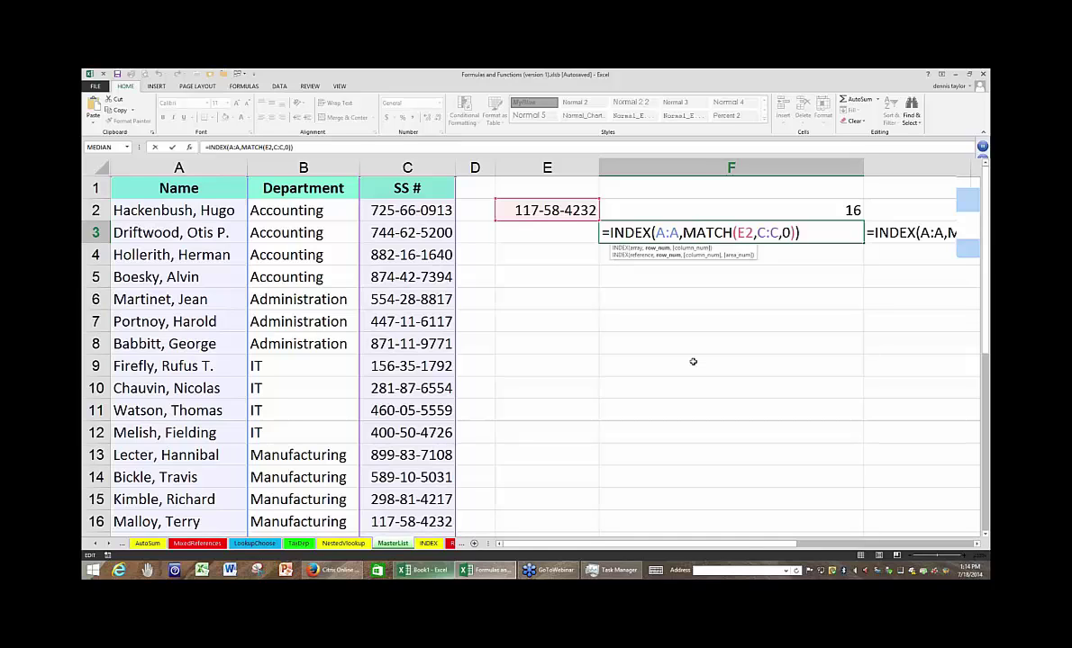
pyautogui.hotkey('ctrl', 'Return')
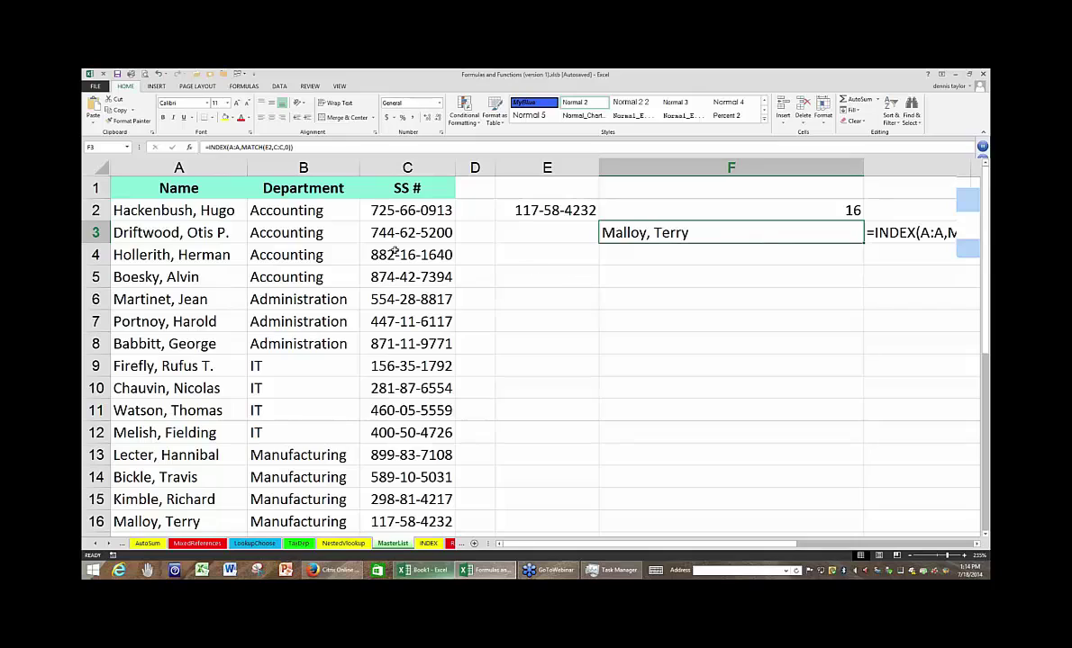
# Copy the social security number in C4 of MasterList into C36 of the INDEX sheet, widening column C there.
pyautogui.click(395, 254)
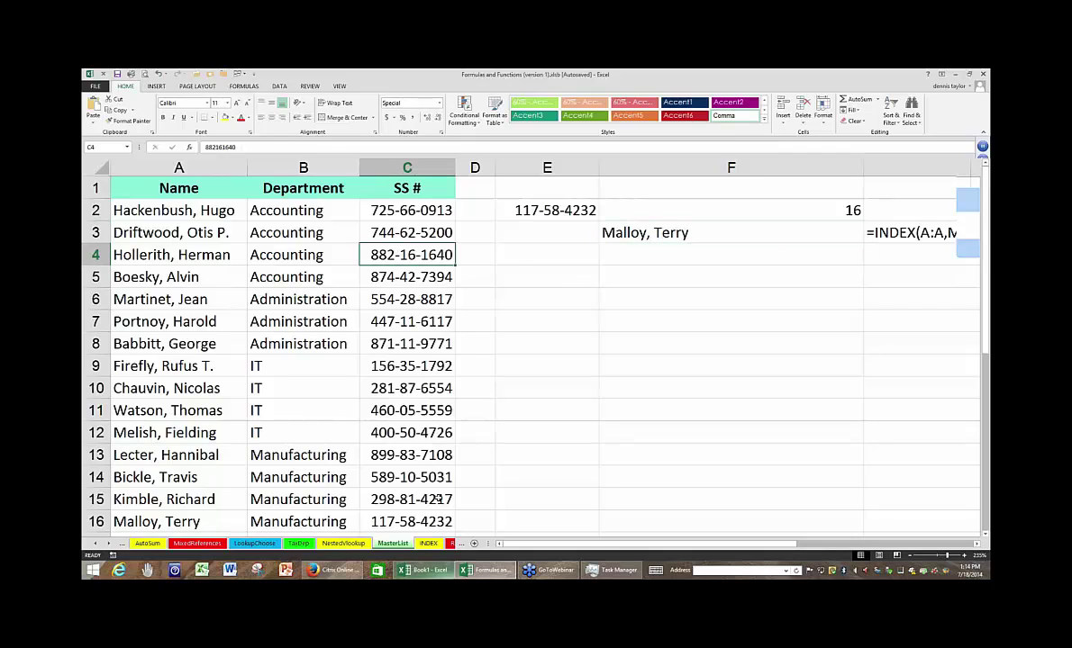
pyautogui.hotkey('ctrl', 'c')
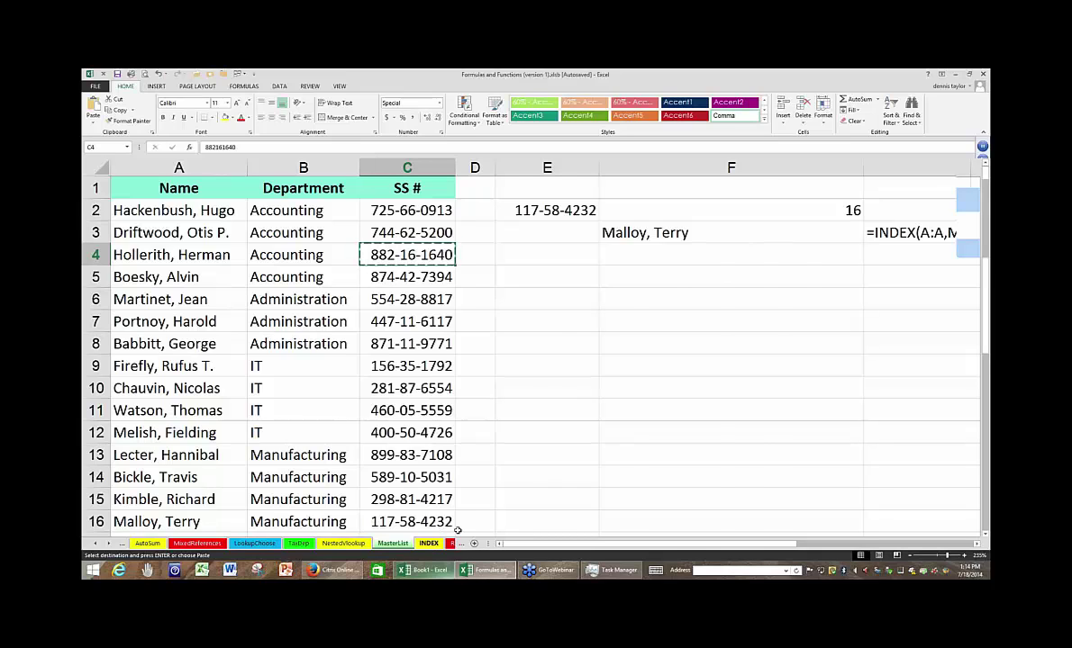
pyautogui.click(428, 544)
pyautogui.scroll(-6, 315, 279)
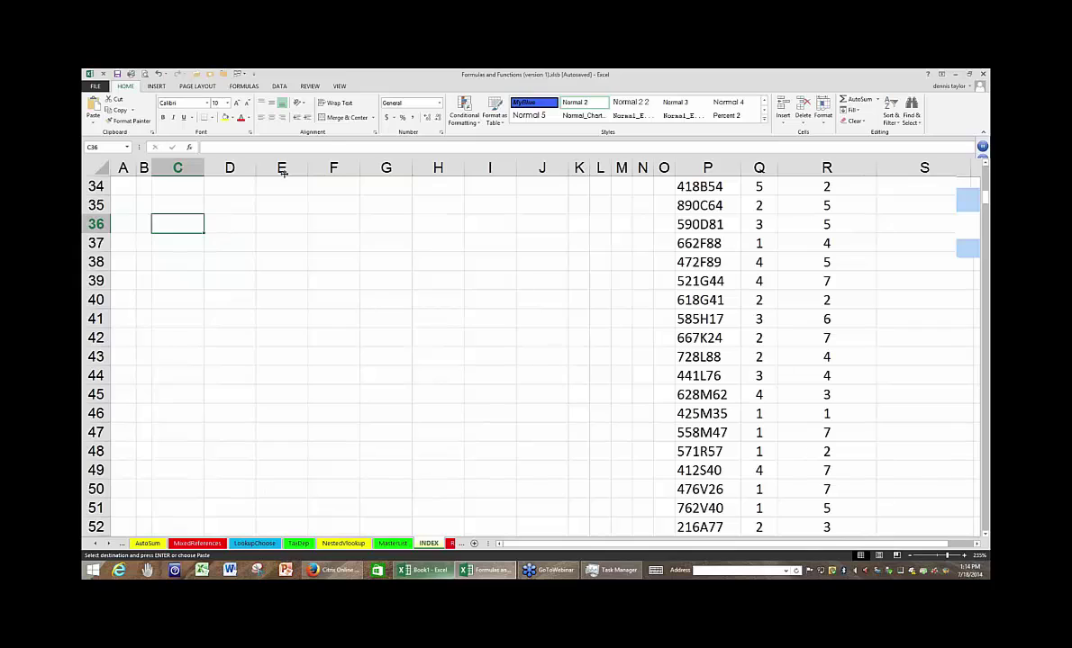
pyautogui.moveTo(282, 174); pyautogui.dragTo(285, 234)
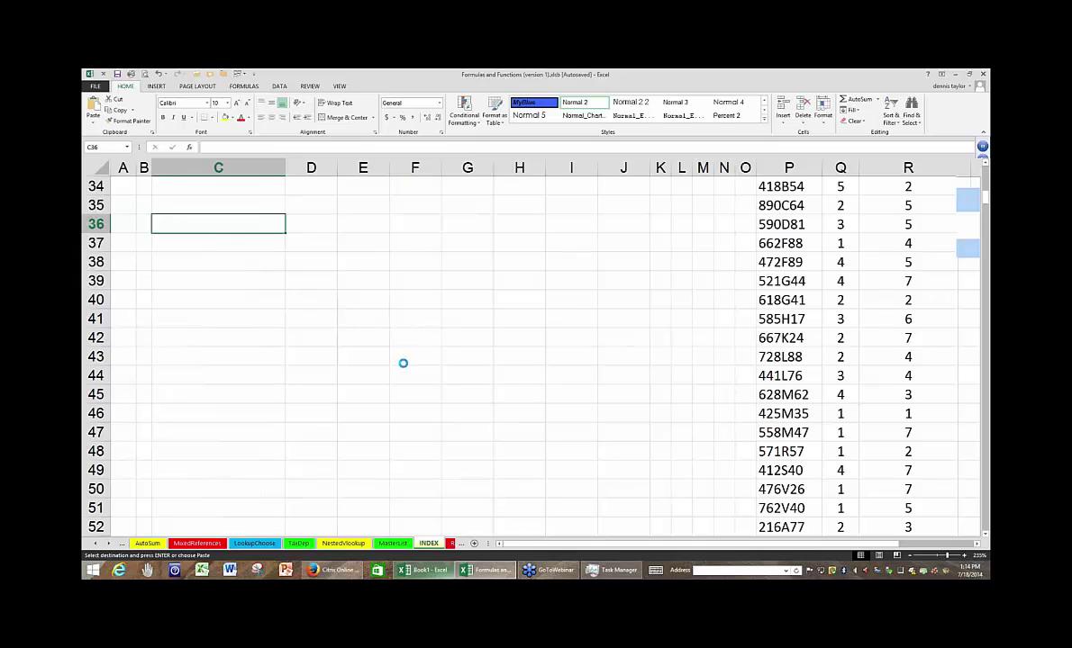
pyautogui.hotkey('ctrl', 'v')
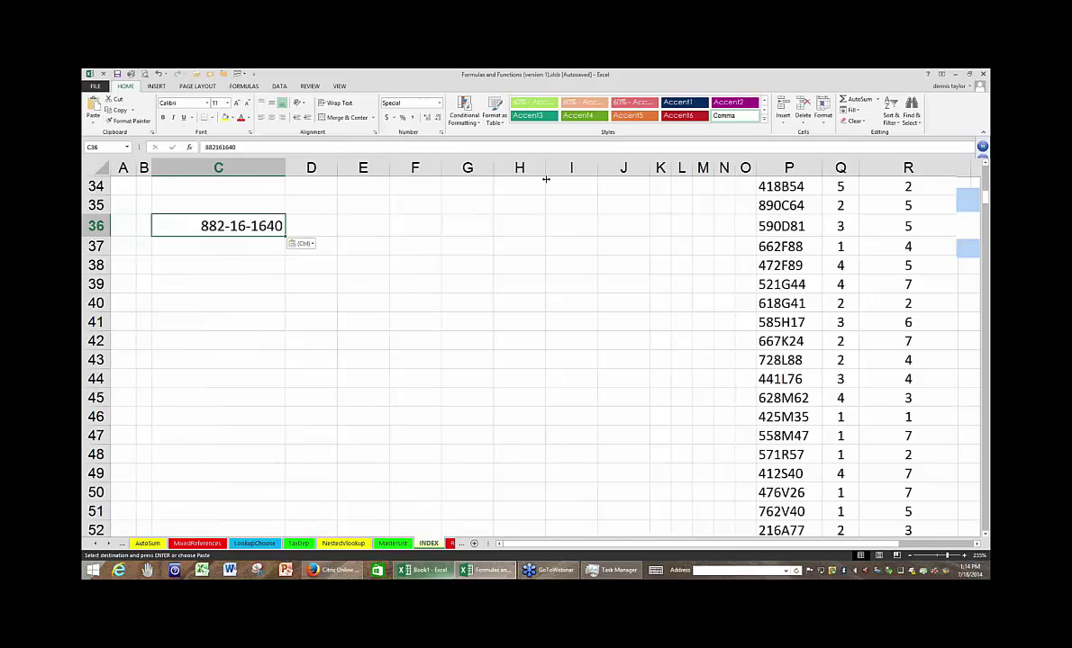
# Widen column D and enter =MATCH(C36,MasterList!C:C,0) in D36, displayed in General number format.
pyautogui.moveTo(337, 168); pyautogui.dragTo(546, 179)
pyautogui.press('Right')
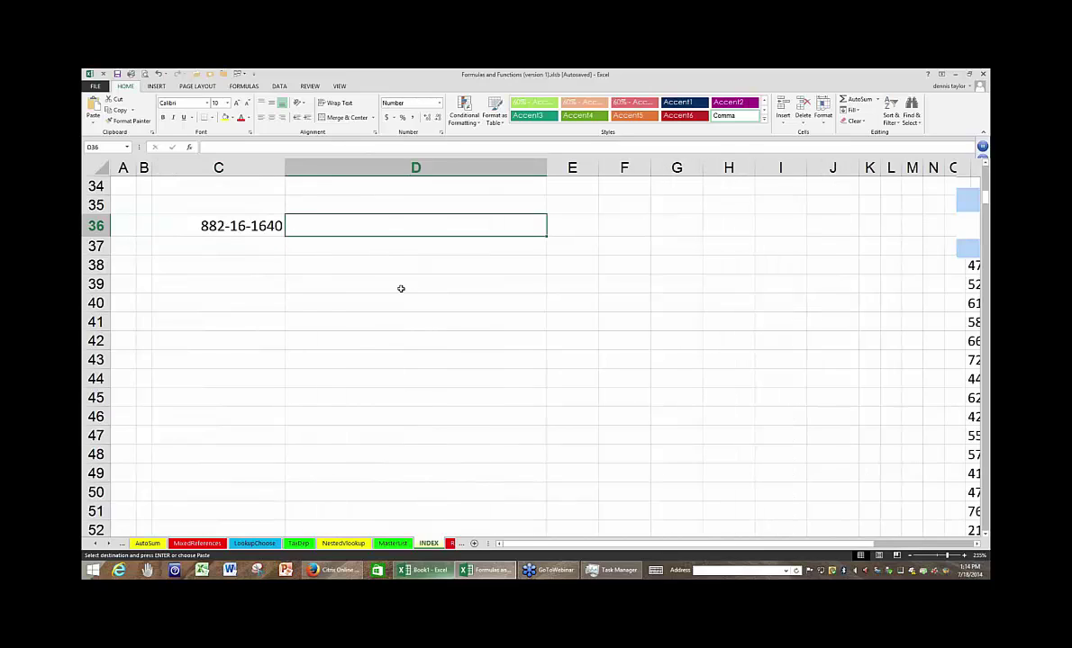
pyautogui.write('=m')
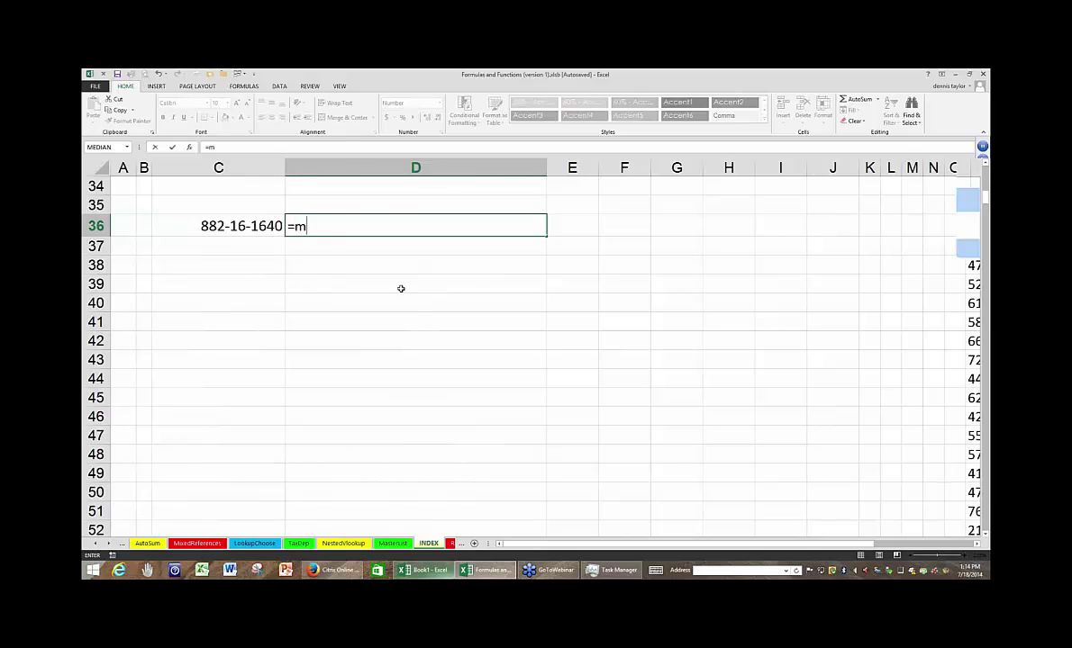
pyautogui.write('atch(')
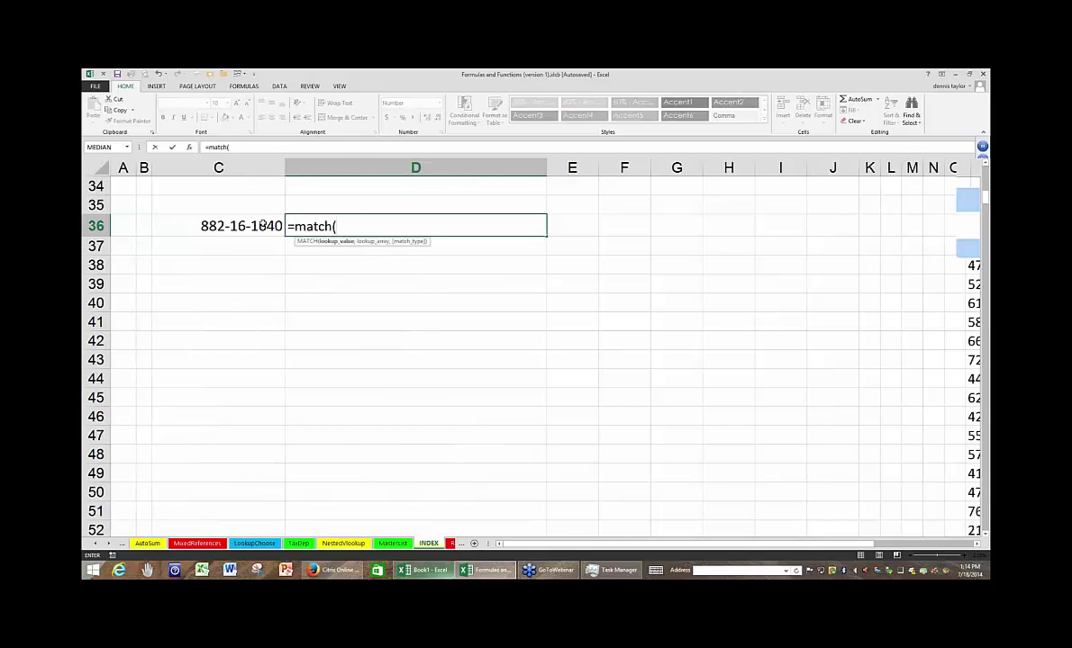
pyautogui.click(261, 225)
pyautogui.write(',')
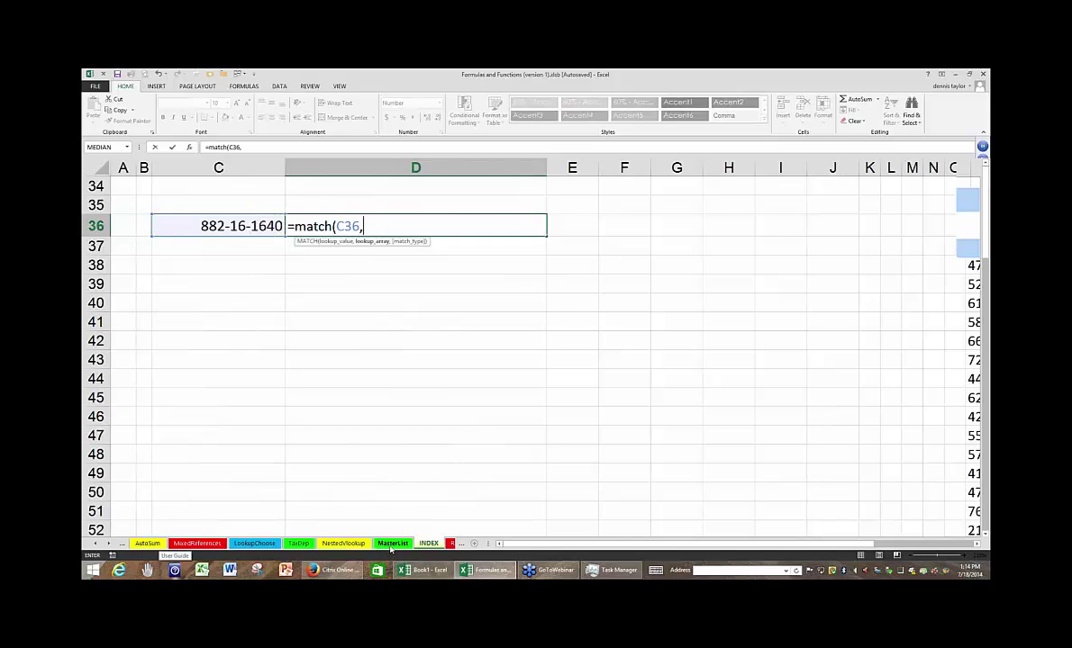
pyautogui.click(392, 544)
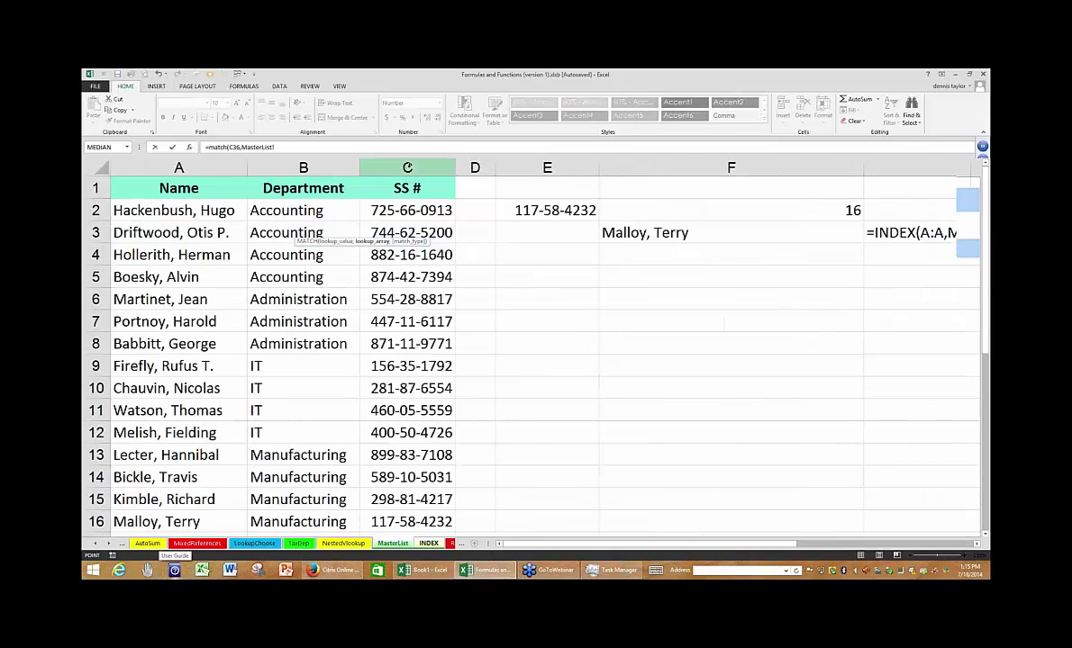
pyautogui.click(407, 168)
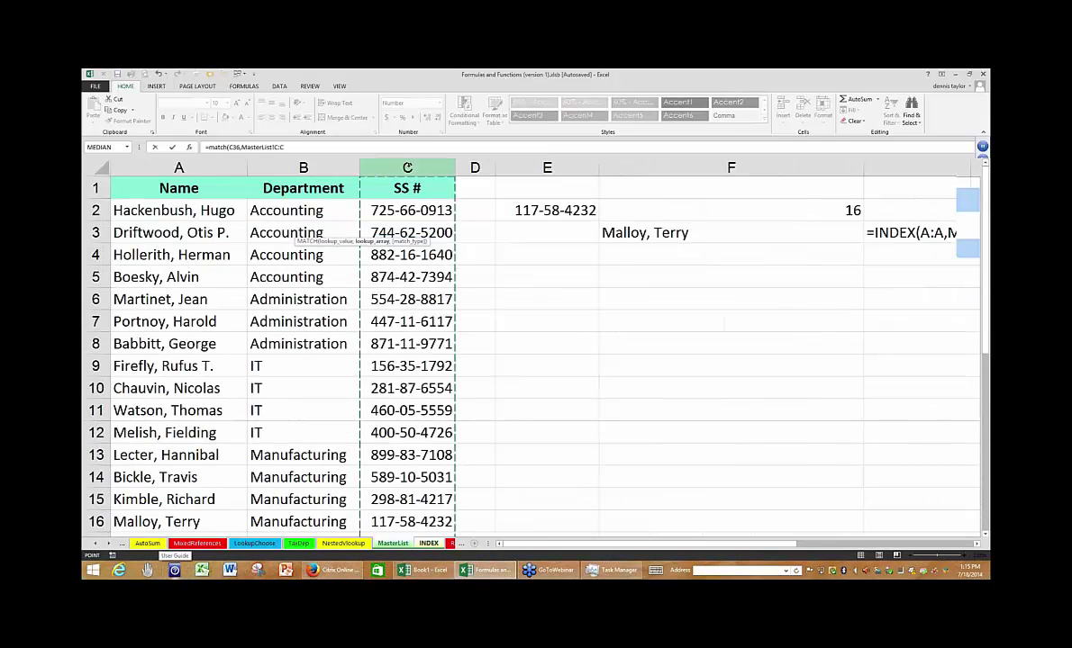
pyautogui.write(',0')
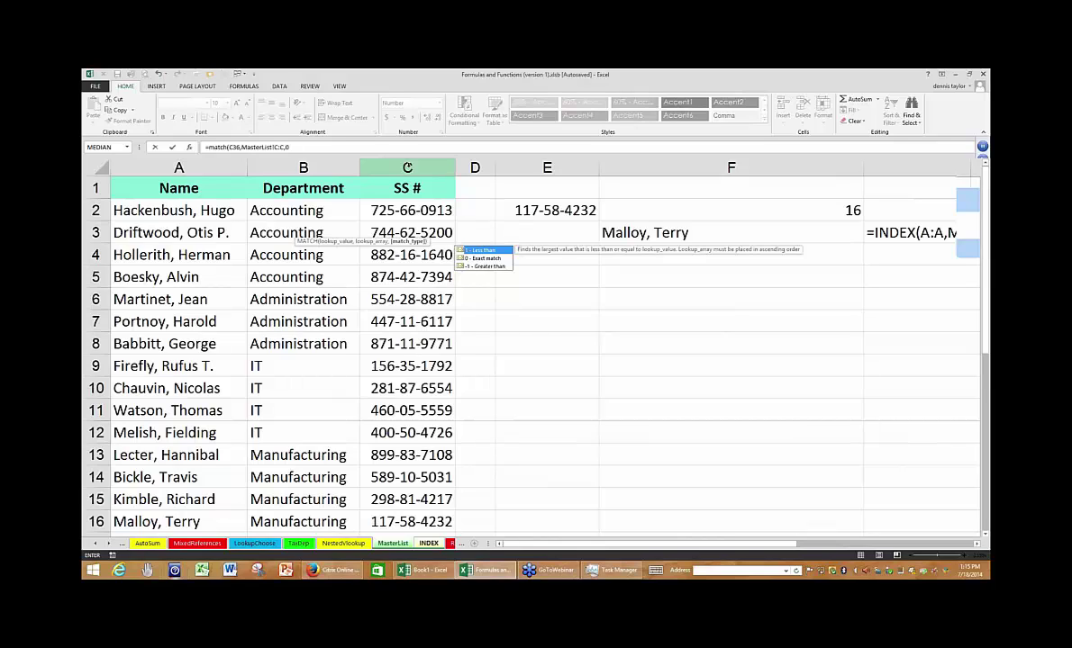
pyautogui.press('Return')
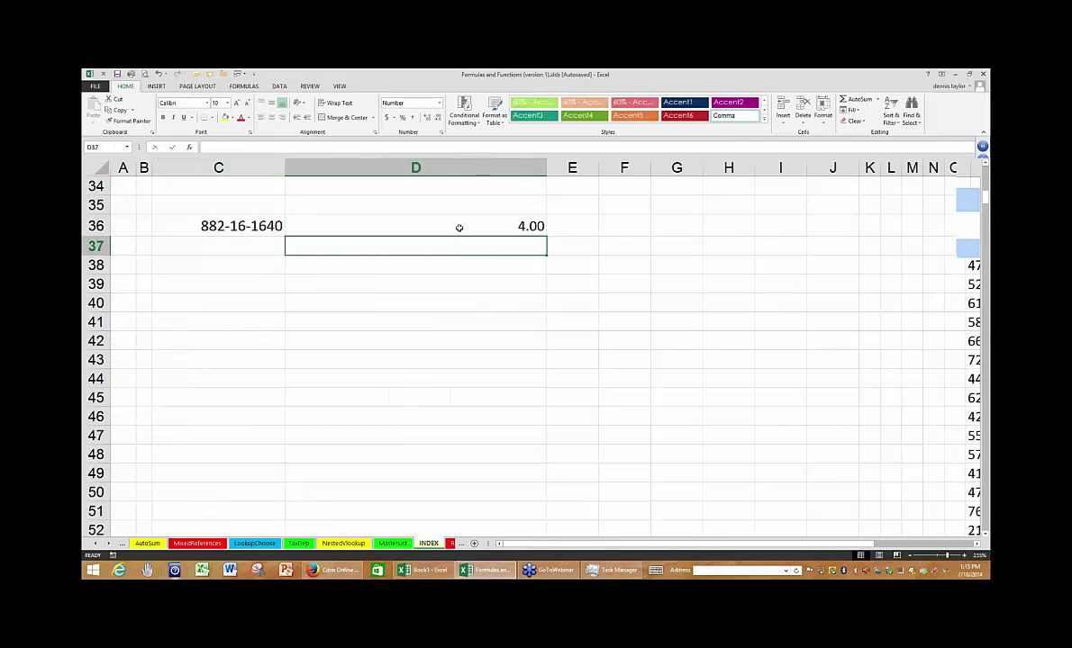
pyautogui.click(458, 227)
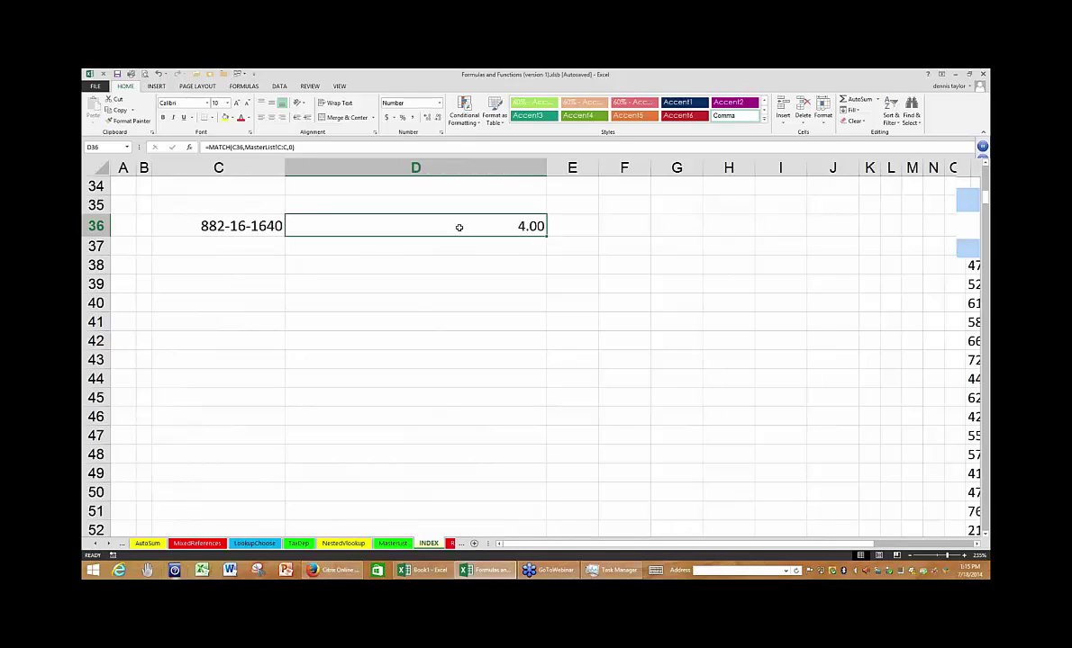
pyautogui.hotkey('ctrl', 'shift', '`')
# Examine the MasterList!C:C sheet reference inside the MATCH formula in D36 without editing it.
pyautogui.doubleClick(458, 227)
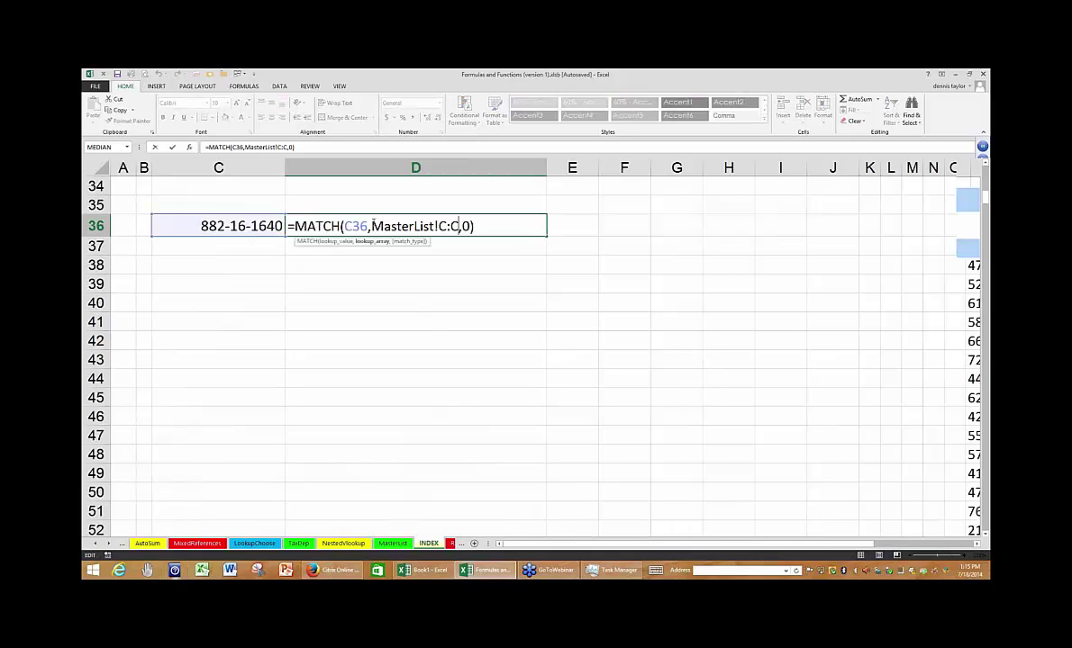
pyautogui.moveTo(372, 226); pyautogui.dragTo(459, 226)
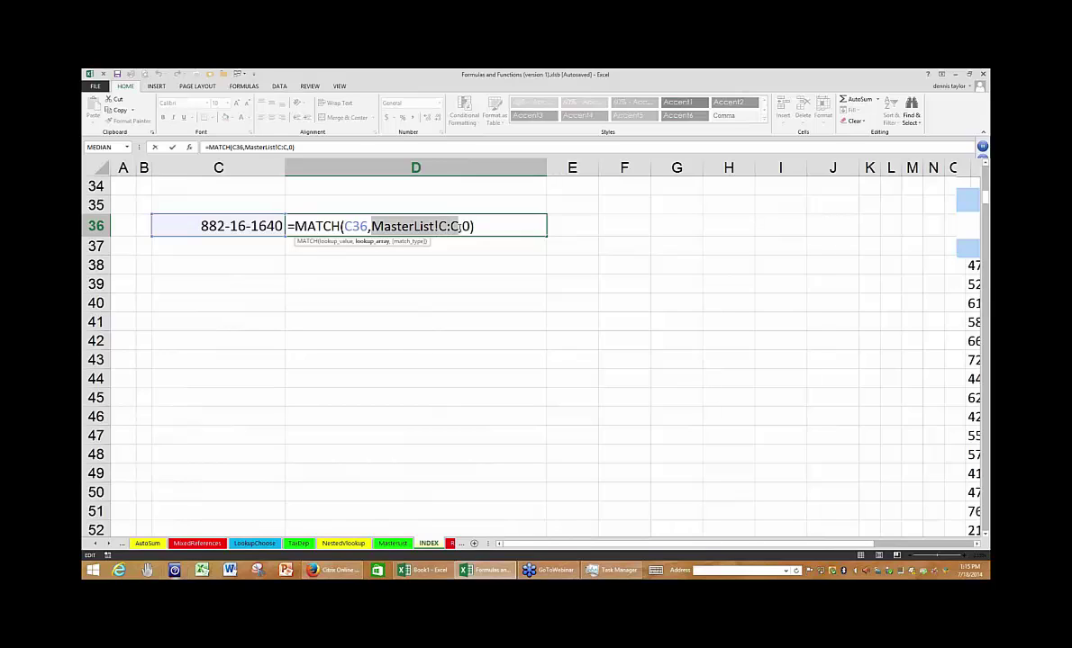
pyautogui.click(436, 226)
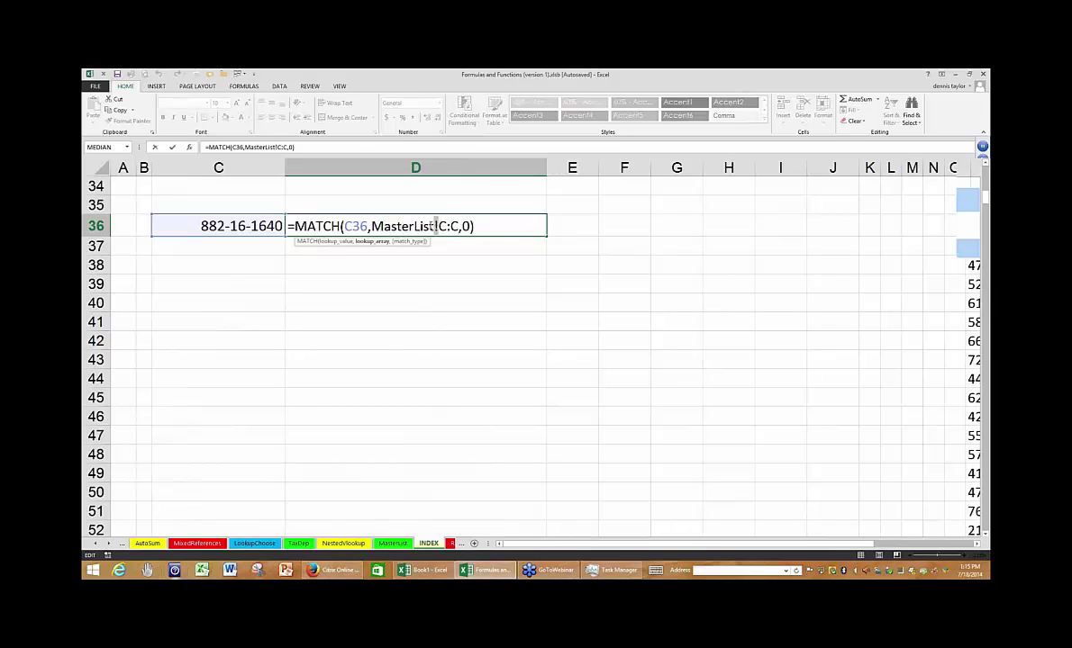
pyautogui.hotkey('ctrl', 'Return')
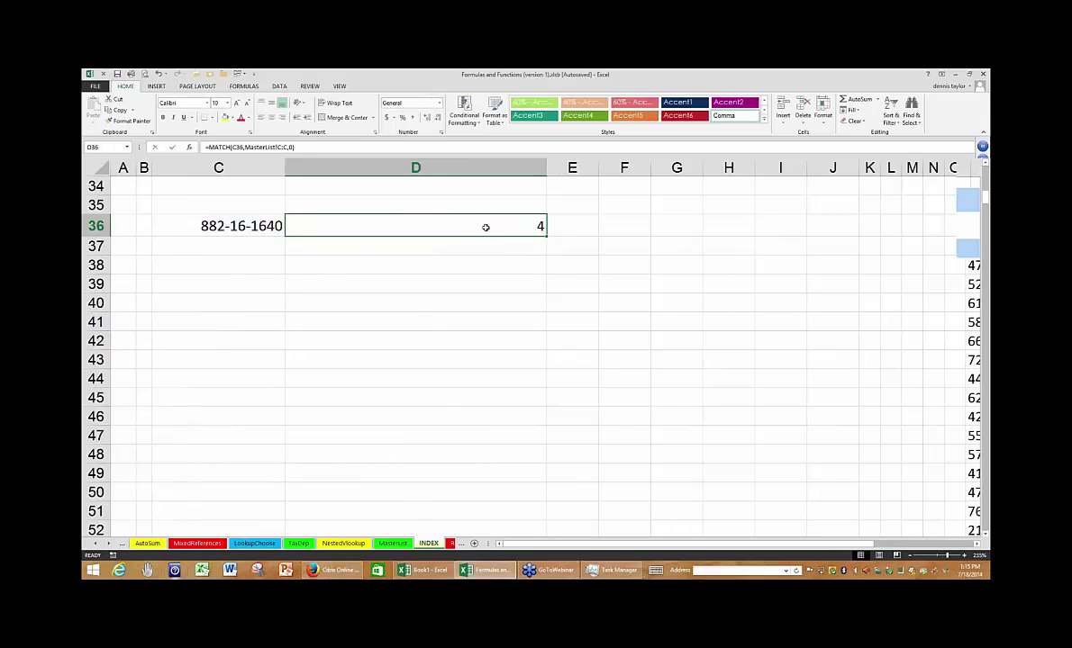
pyautogui.doubleClick(485, 227)
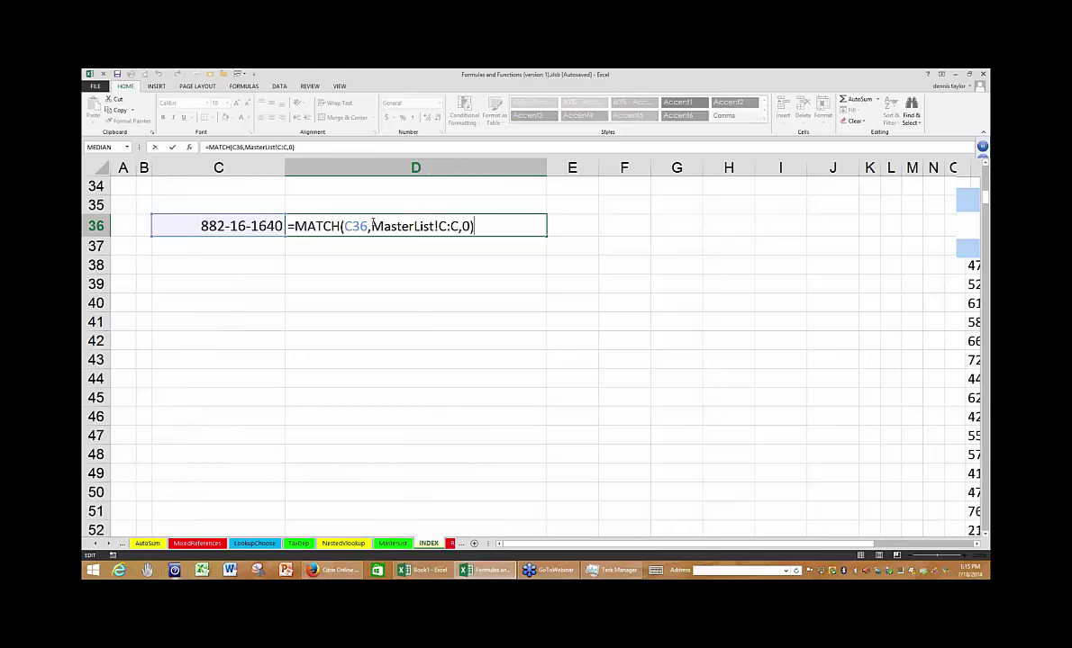
pyautogui.click(437, 226)
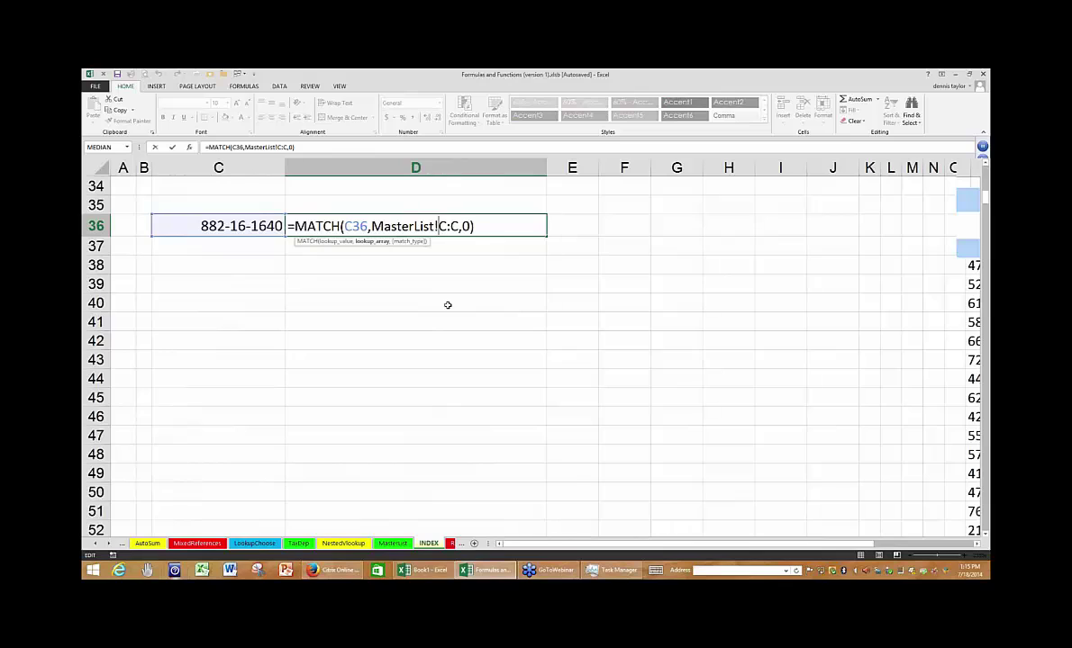
pyautogui.hotkey('ctrl', 'Return')
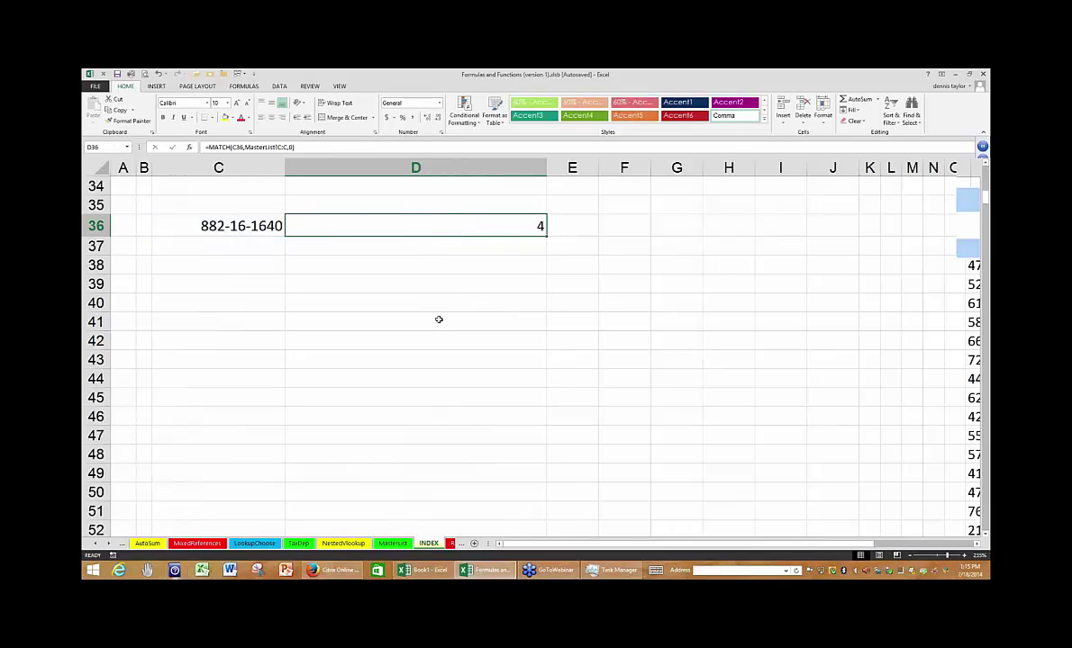
# Enter =INDEX(MasterList!A:A,INDEX!D36) in D37 to return the name from the matched row.
pyautogui.click(395, 246)
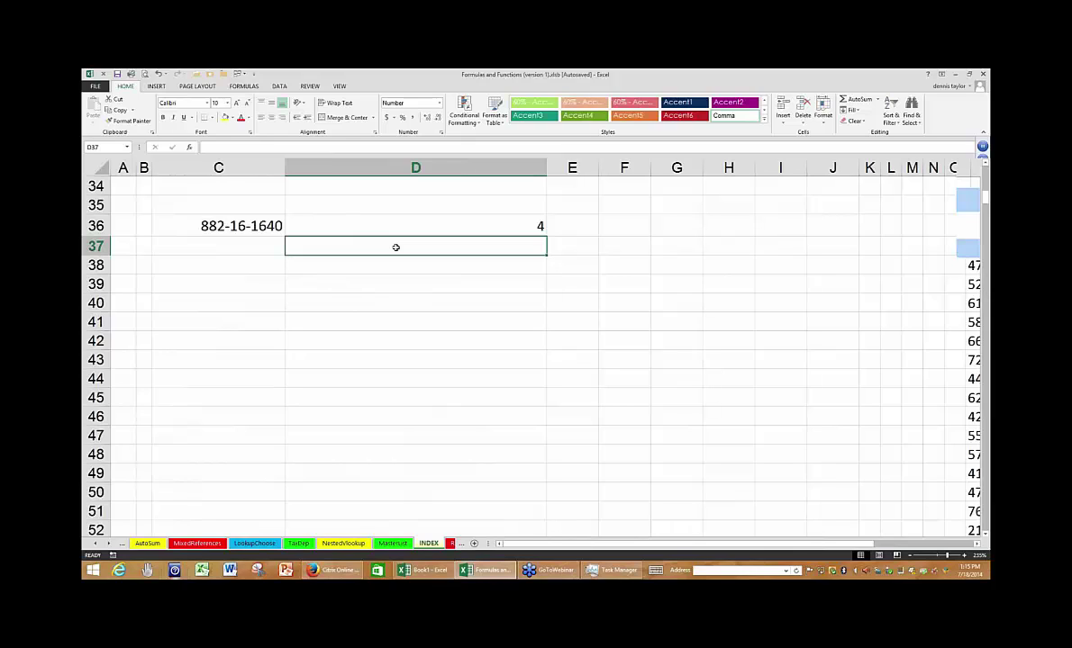
pyautogui.write('=ind')
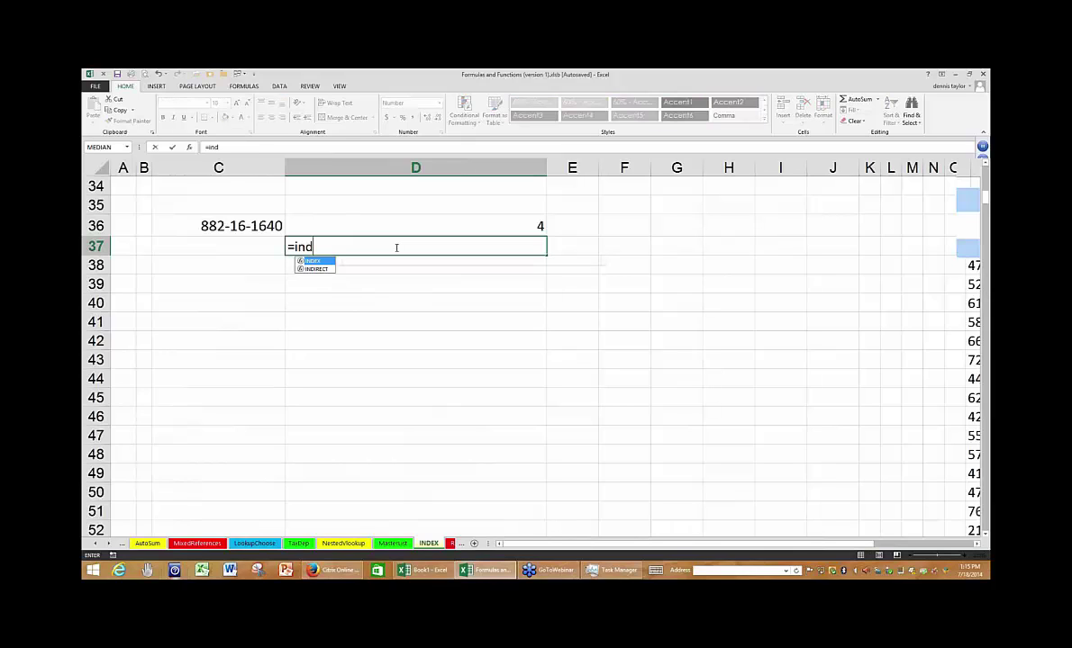
pyautogui.write('ex(')
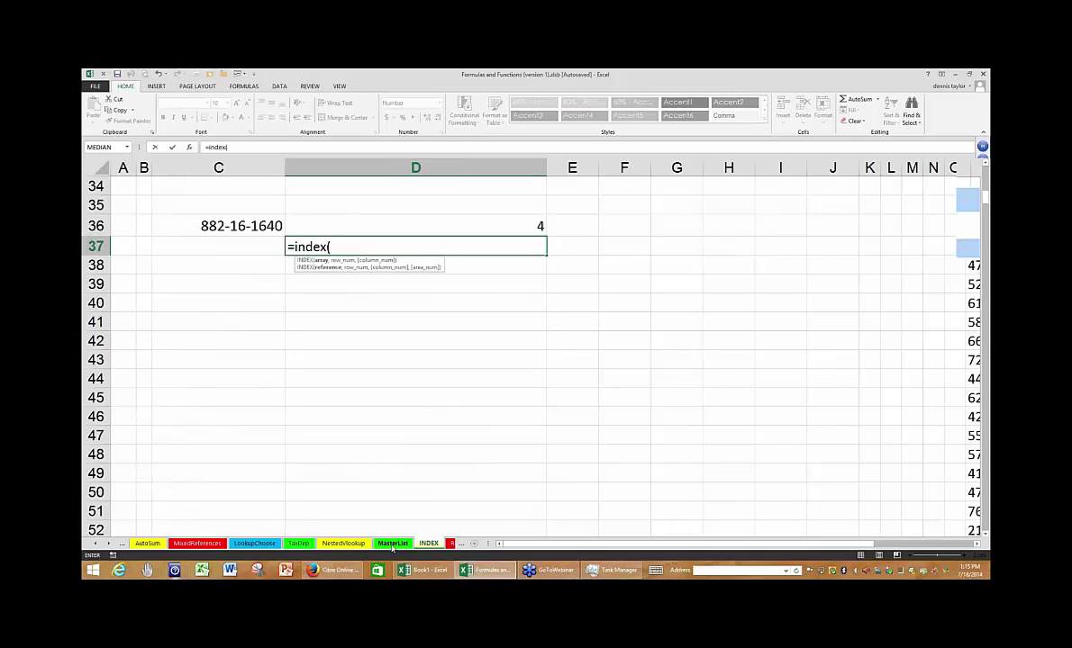
pyautogui.click(392, 544)
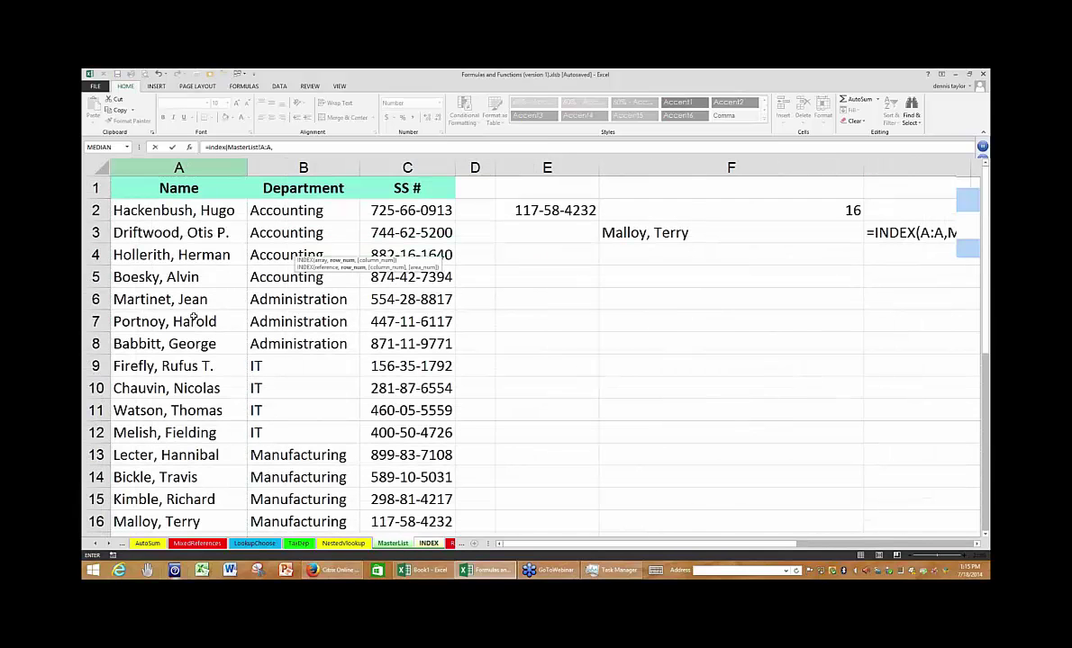
pyautogui.click(178, 168)
pyautogui.write(',')
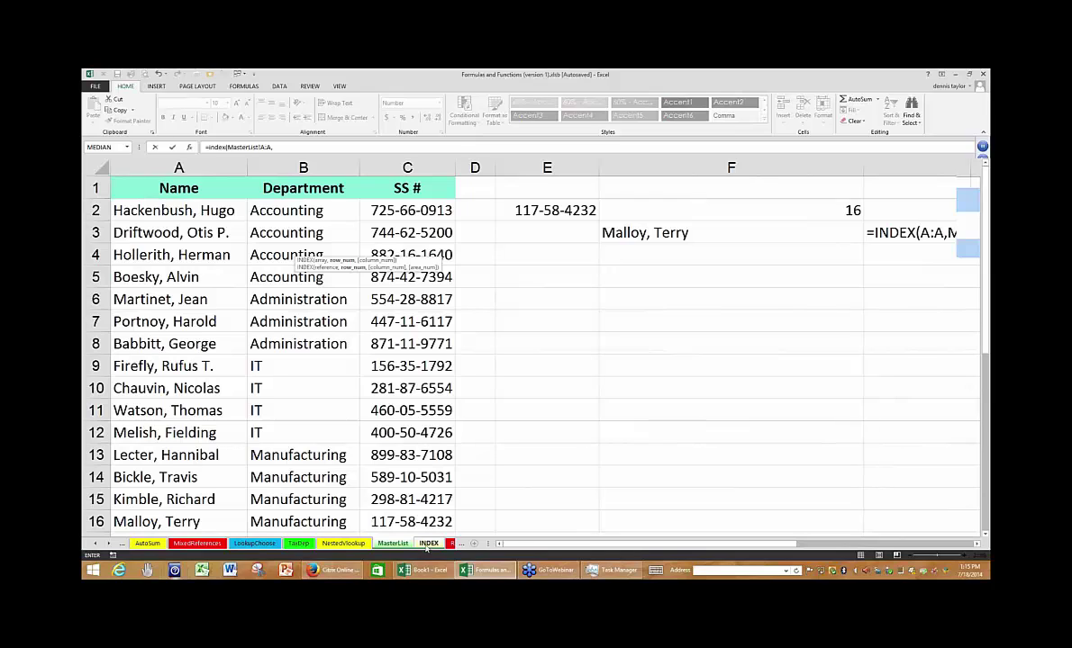
pyautogui.click(429, 544)
pyautogui.click(491, 225)
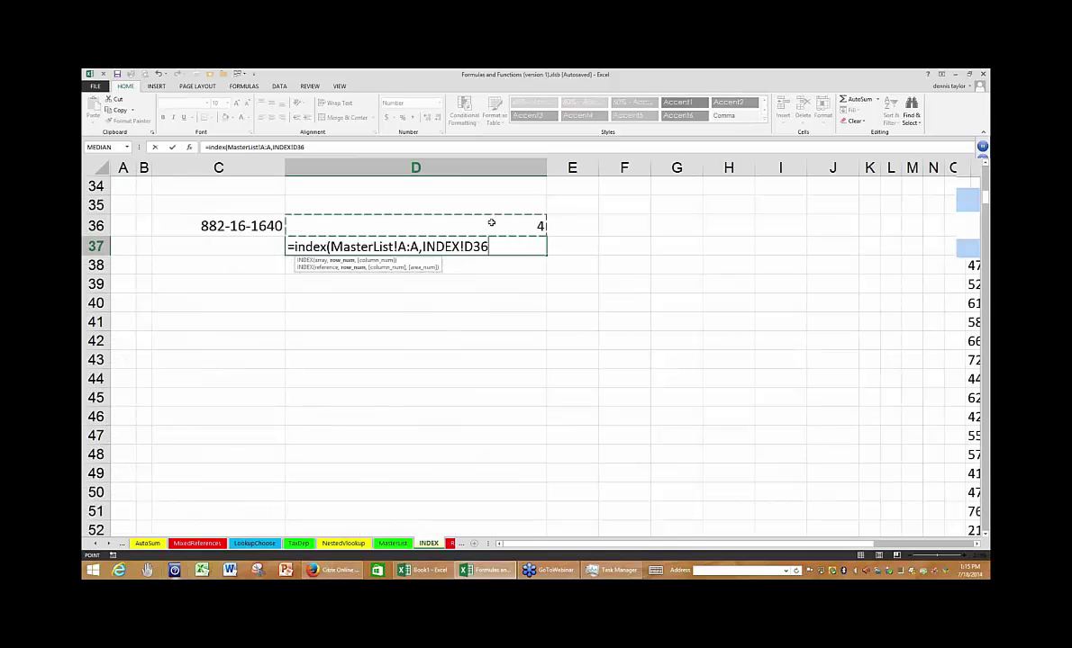
pyautogui.write(',')
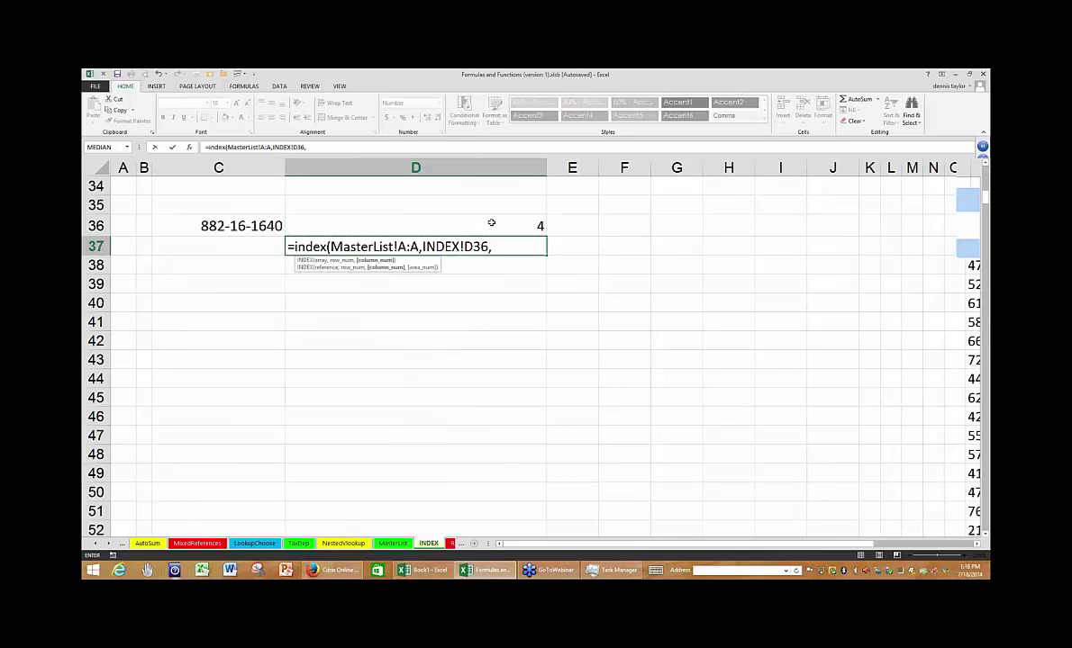
pyautogui.press('BackSpace')
pyautogui.hotkey('ctrl', 'Return')
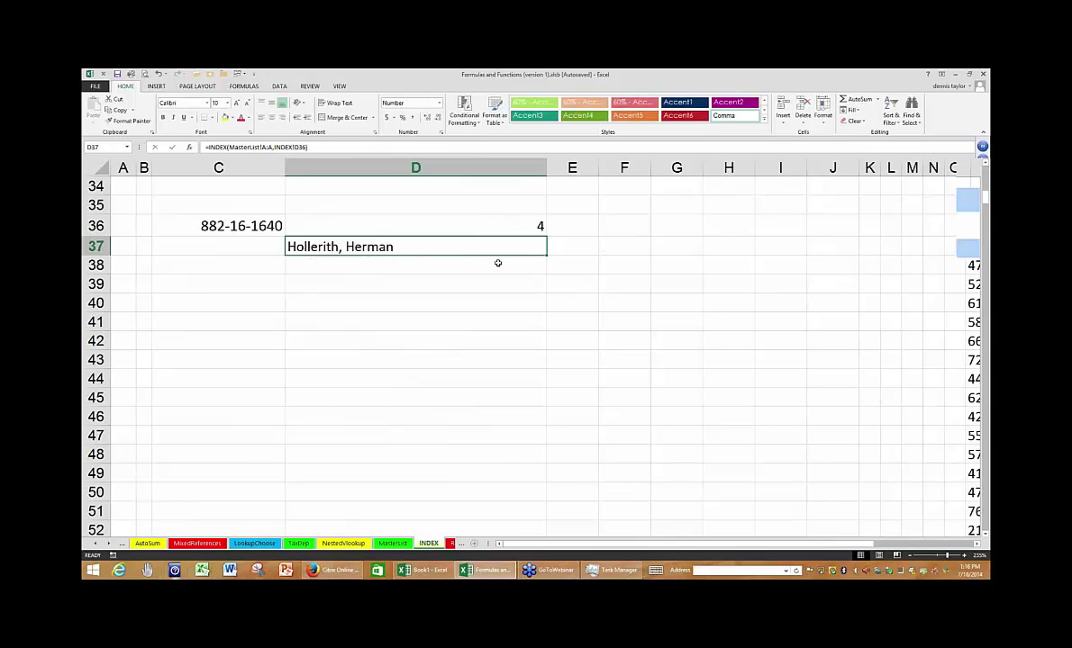
# Review the array and row references of the INDEX formula in D37 without editing it.
pyautogui.press('F2')
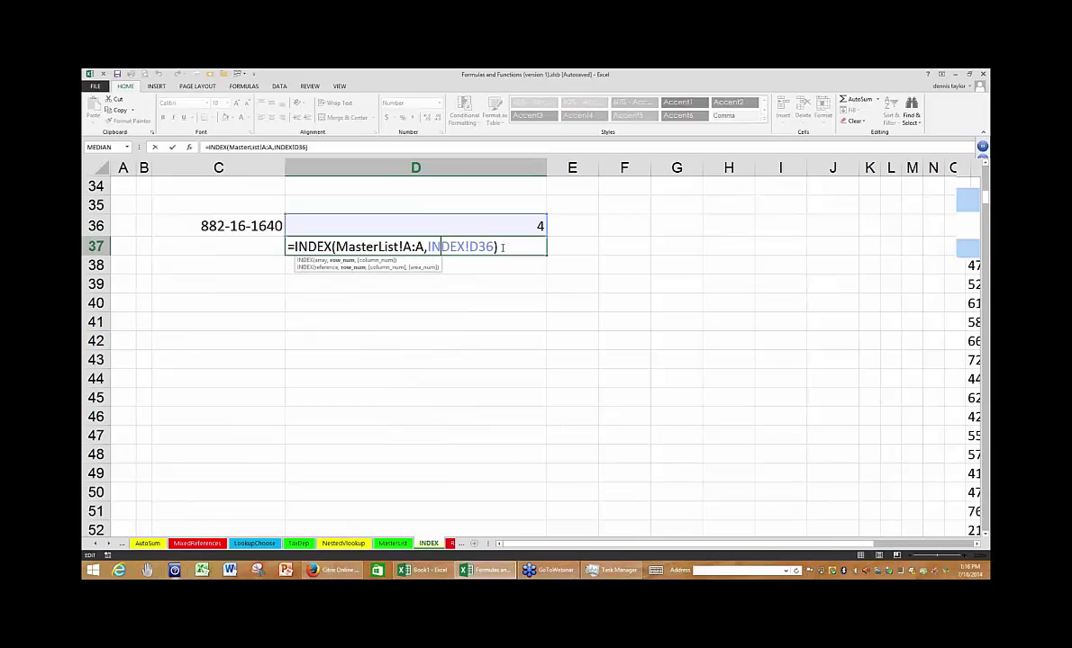
pyautogui.click(503, 248)
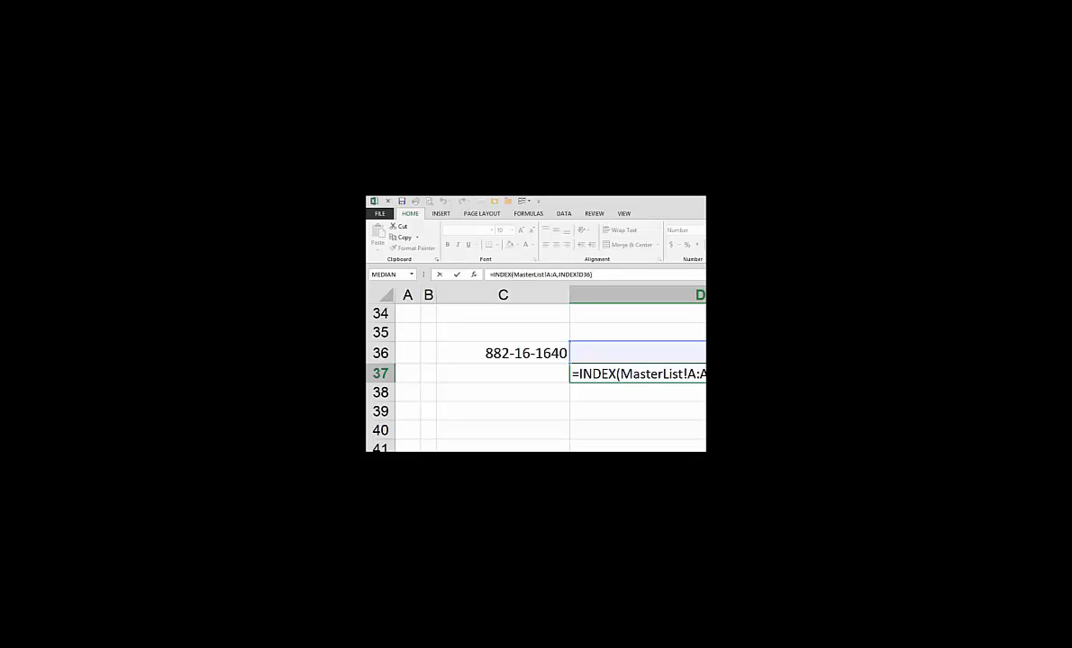
pyautogui.press('Return')
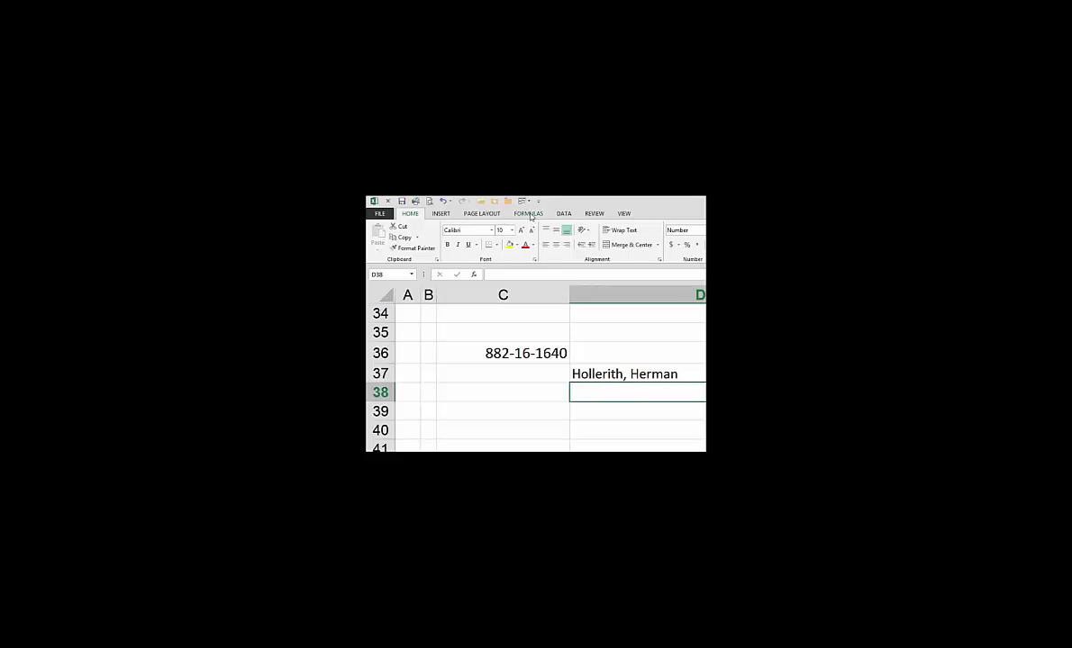
# Look through the function library's More Functions categories and the Math & Trig function list.
pyautogui.click(528, 214)
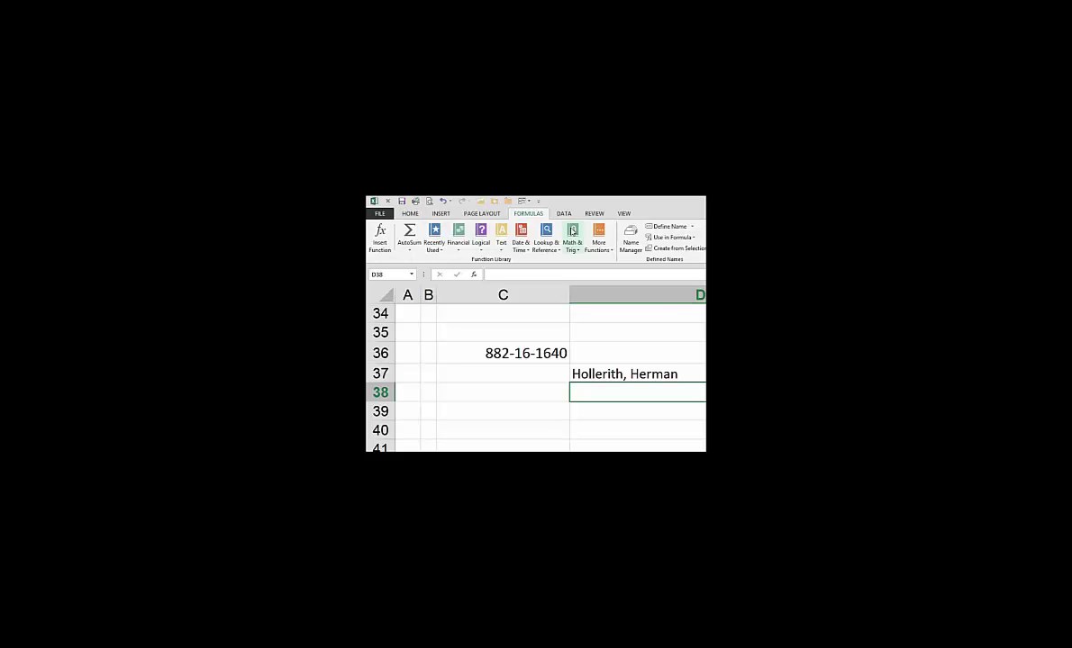
pyautogui.click(598, 239)
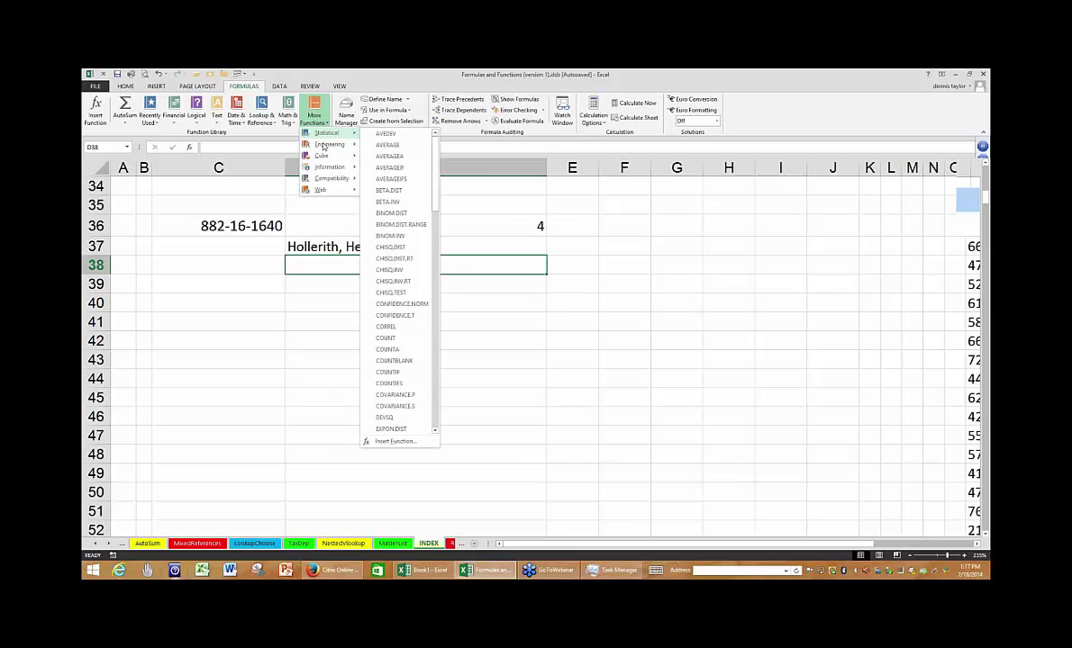
pyautogui.moveTo(322, 148)
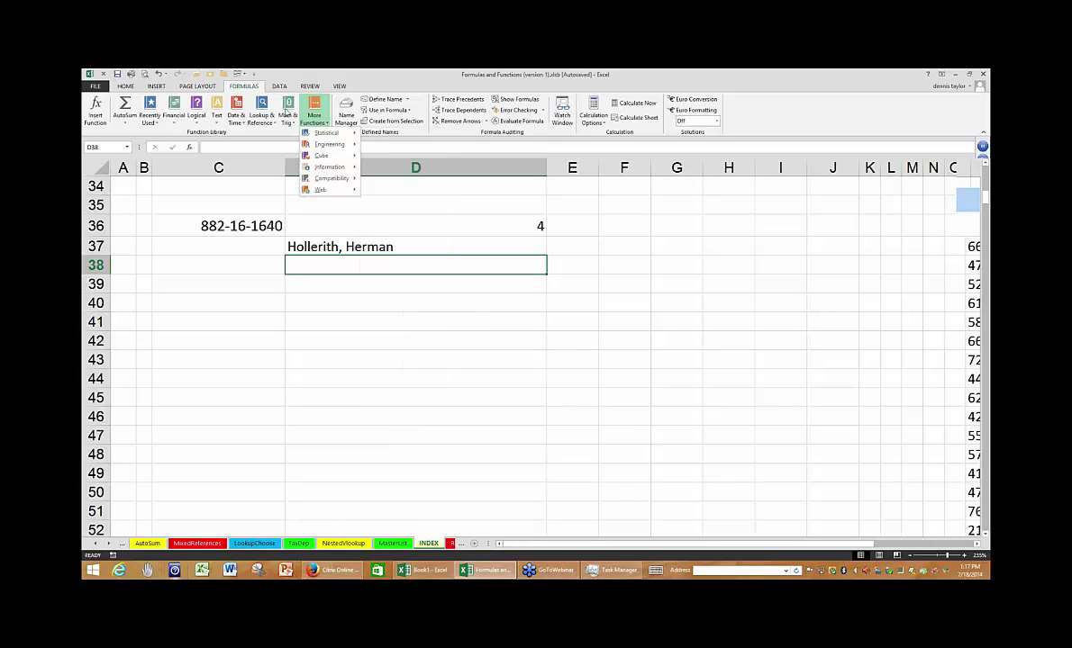
pyautogui.click(286, 113)
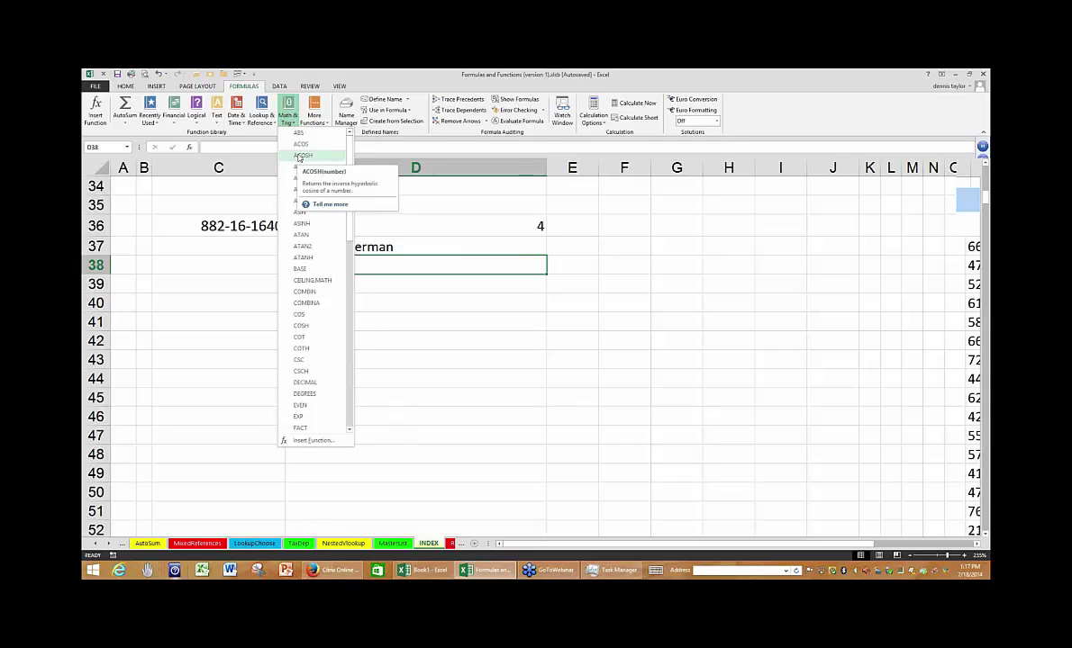
pyautogui.click(364, 76)
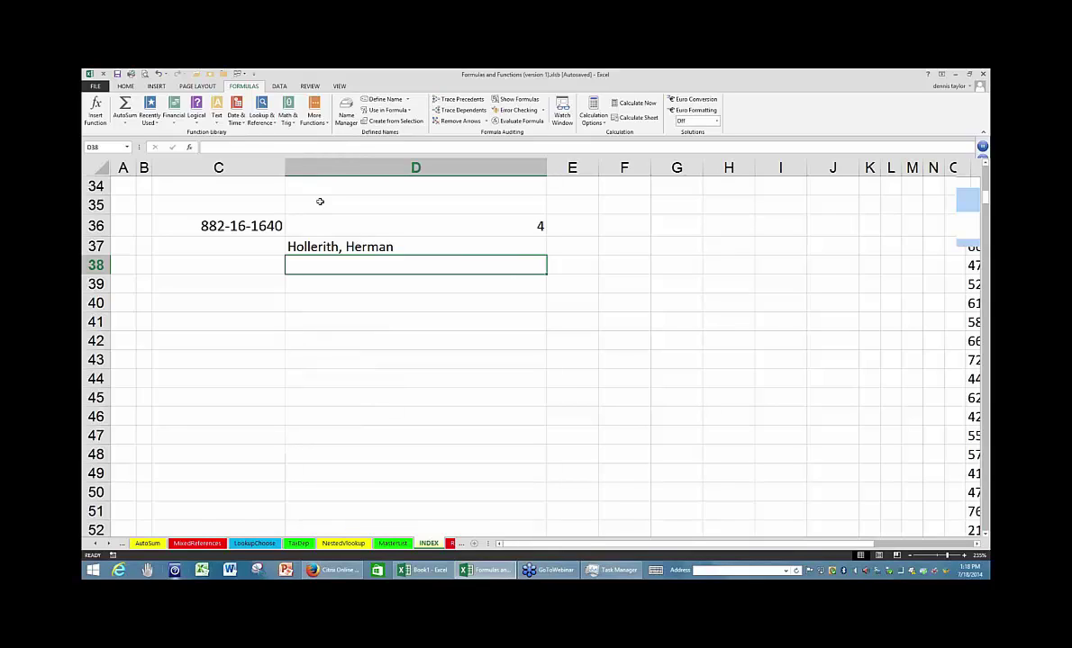
# Bring up the Dates sheet and select the first sale date in A2.
pyautogui.click(110, 545)
pyautogui.click(110, 545)
pyautogui.click(110, 545)
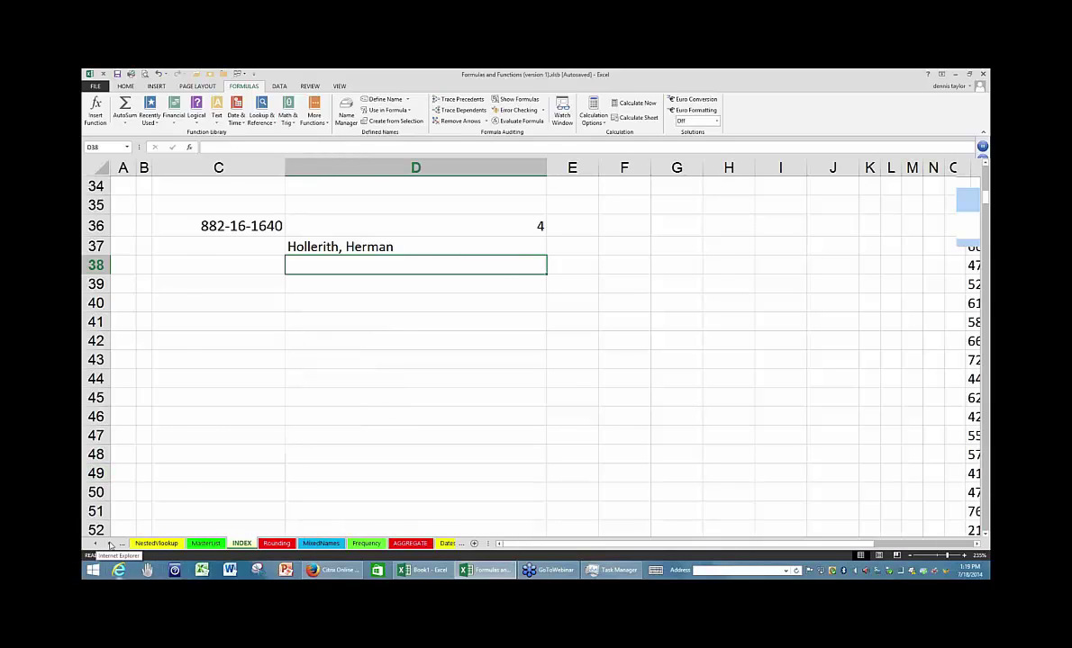
pyautogui.click(110, 545)
pyautogui.click(110, 544)
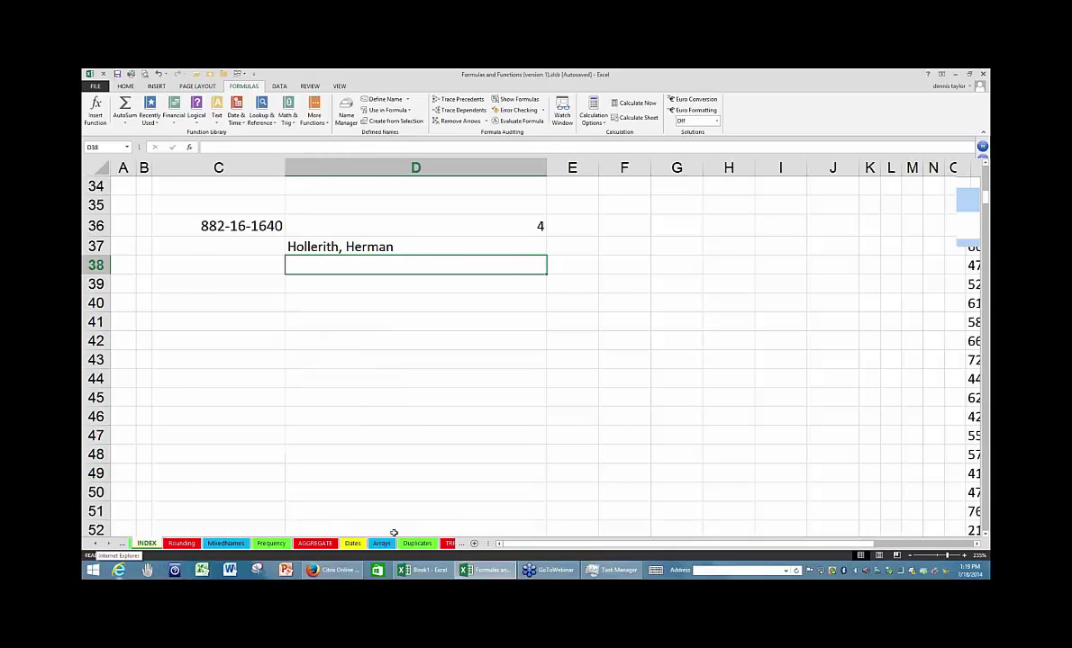
pyautogui.click(349, 544)
pyautogui.click(161, 231)
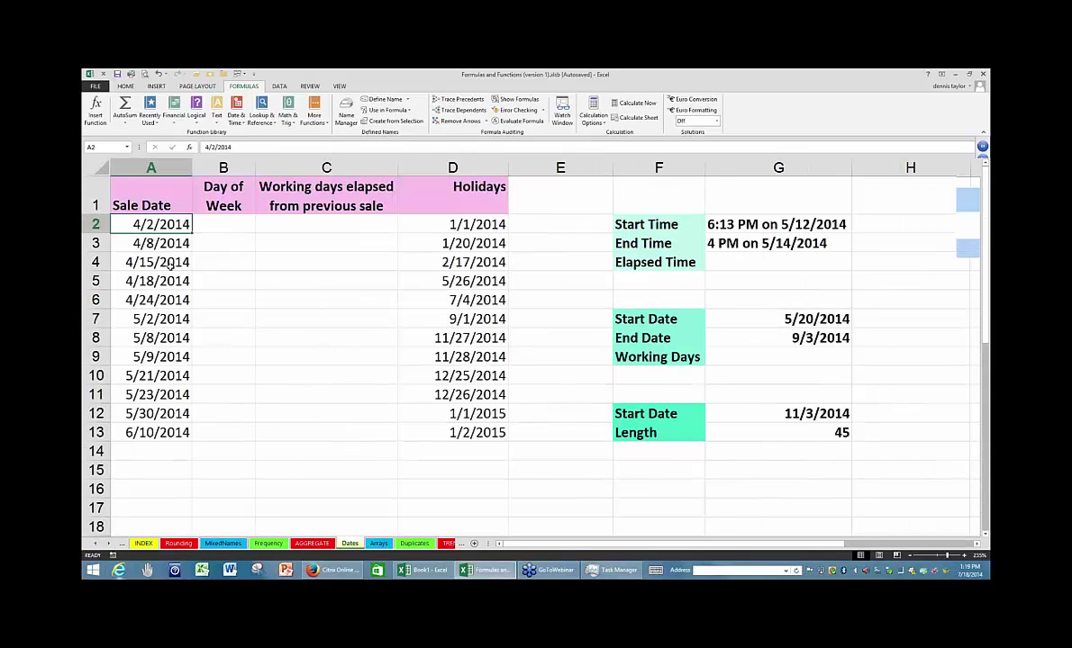
# Widen the Day of Week column on the Dates sheet slightly.
pyautogui.click(160, 261)
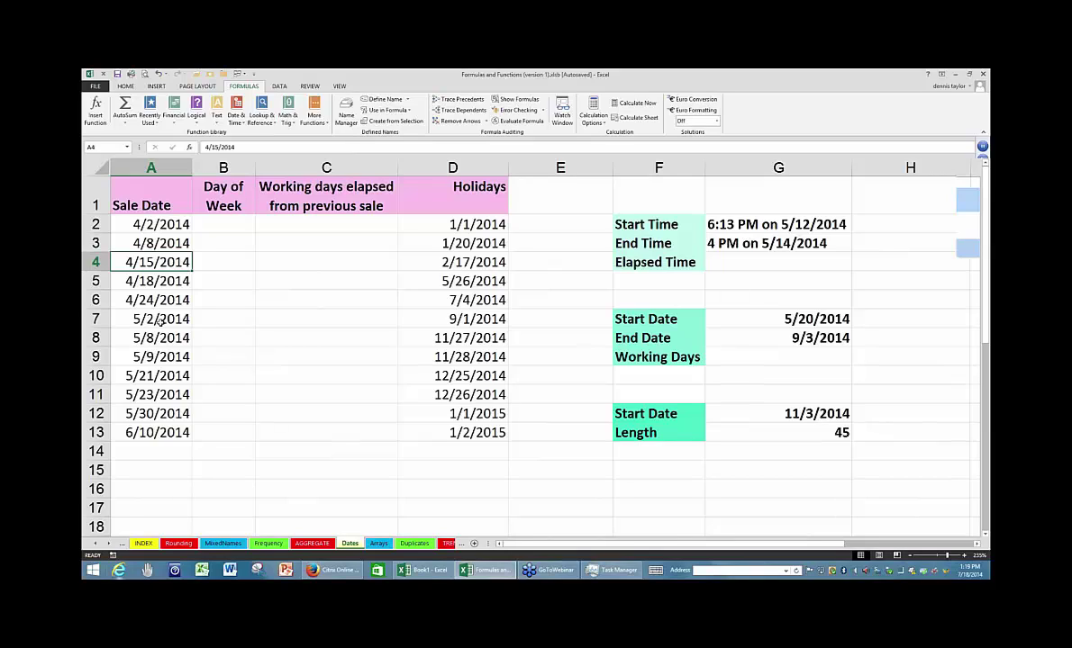
pyautogui.click(160, 319)
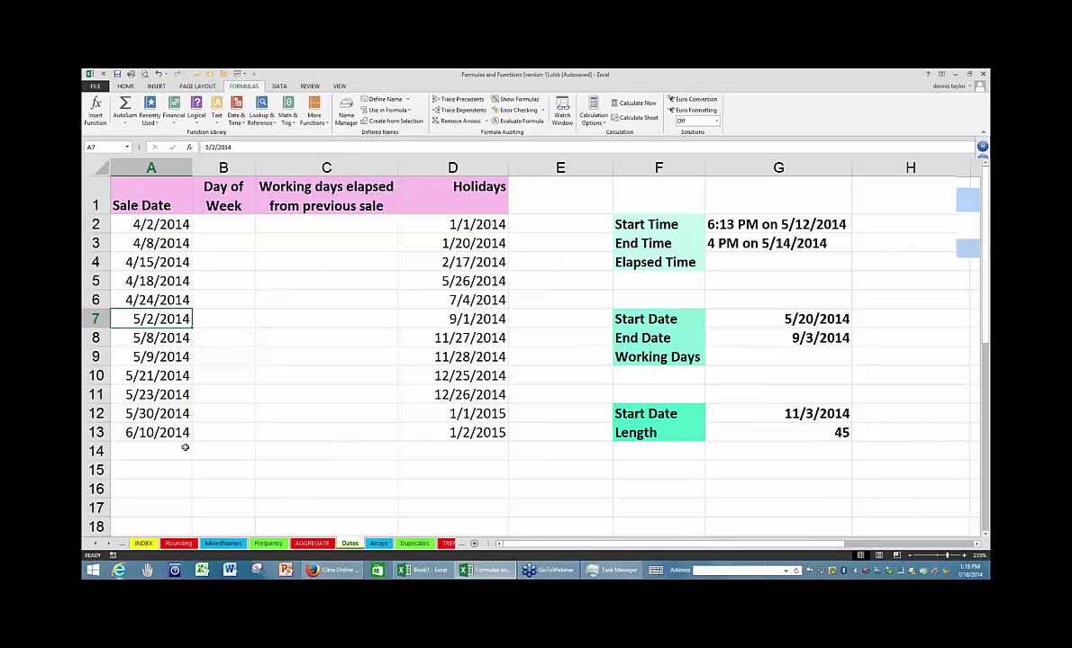
pyautogui.click(226, 223)
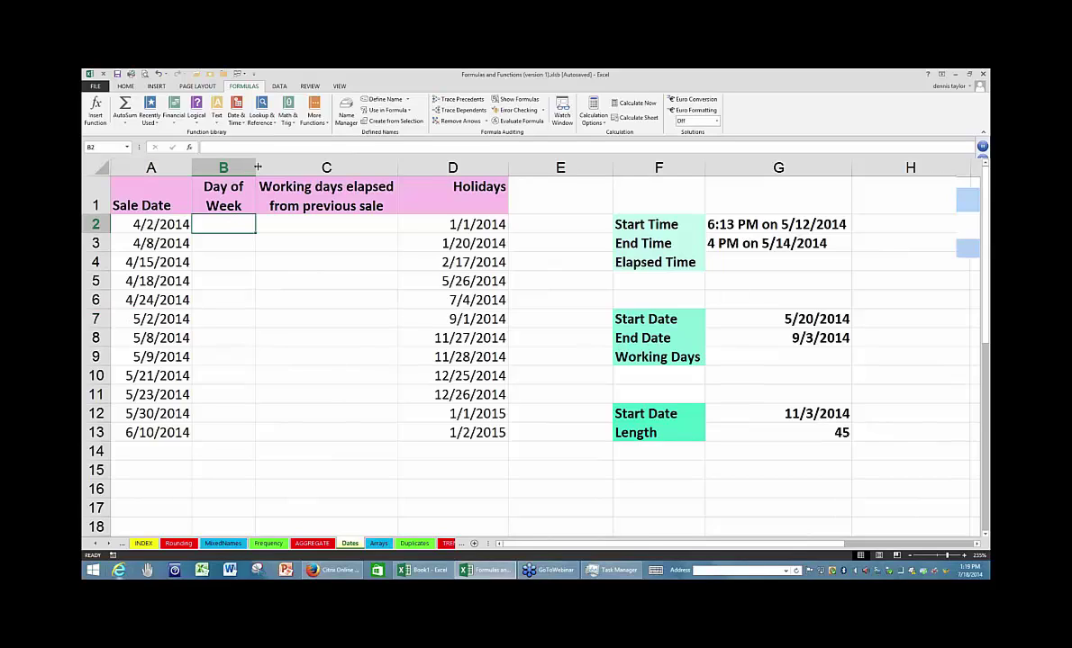
pyautogui.moveTo(242, 181); pyautogui.dragTo(160, 189)
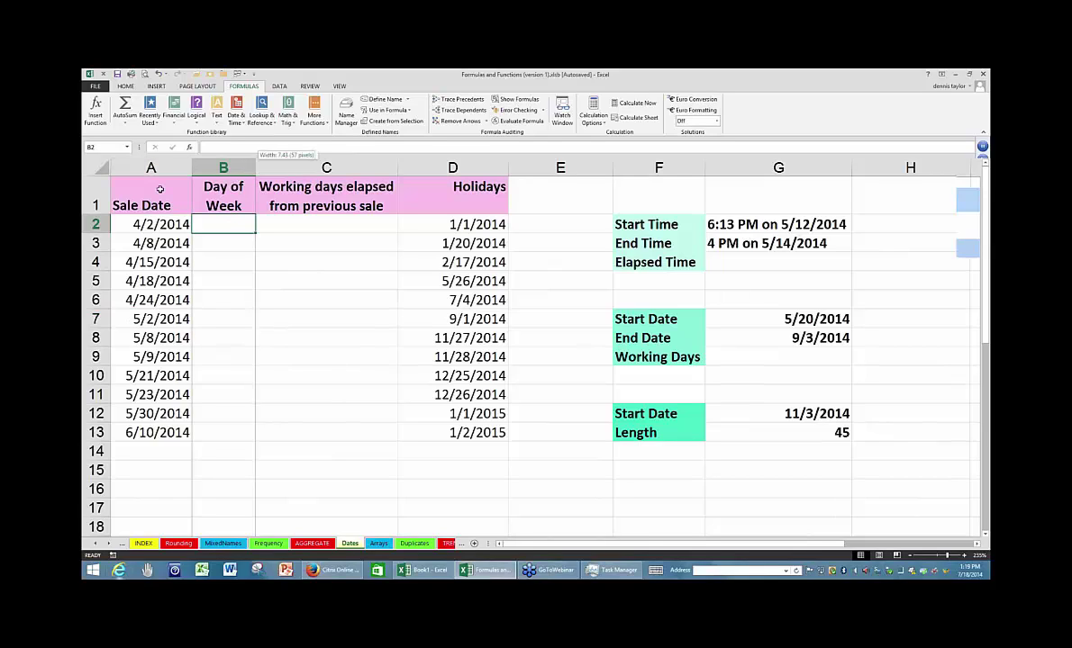
pyautogui.click(159, 189)
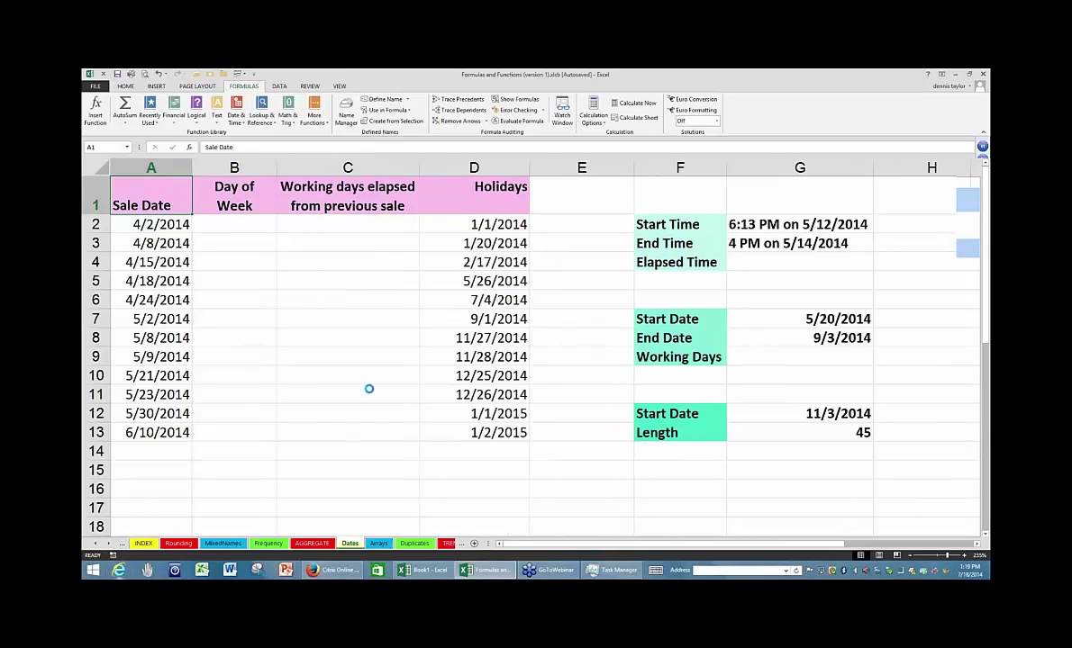
# Enter =WEEKDAY(A2) in B2 to return the weekday number of the first sale date.
pyautogui.keyDown('ctrl'); pyautogui.scroll(1, 328, 293); pyautogui.keyUp('ctrl')
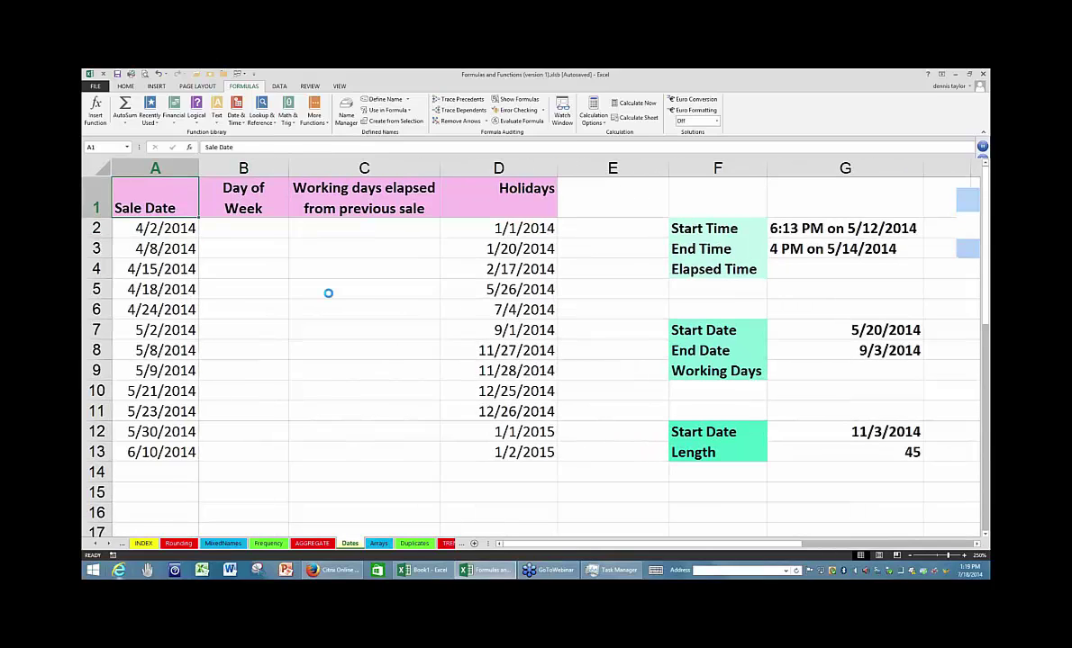
pyautogui.scroll(2, 328, 293)
pyautogui.click(292, 257)
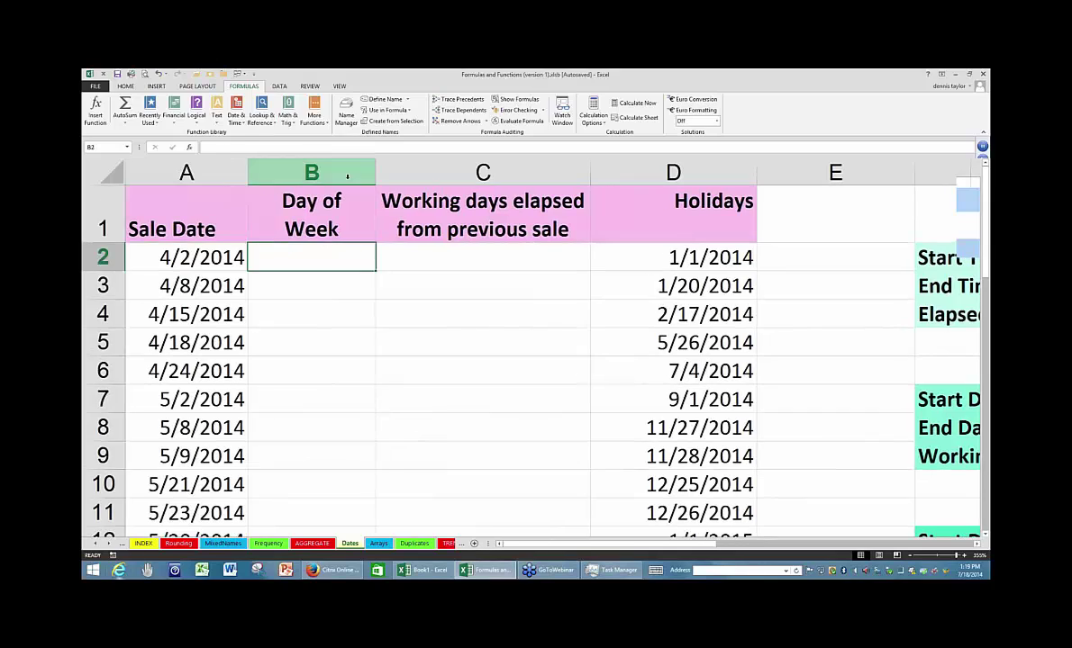
pyautogui.hotkey('ctrl', 'space')
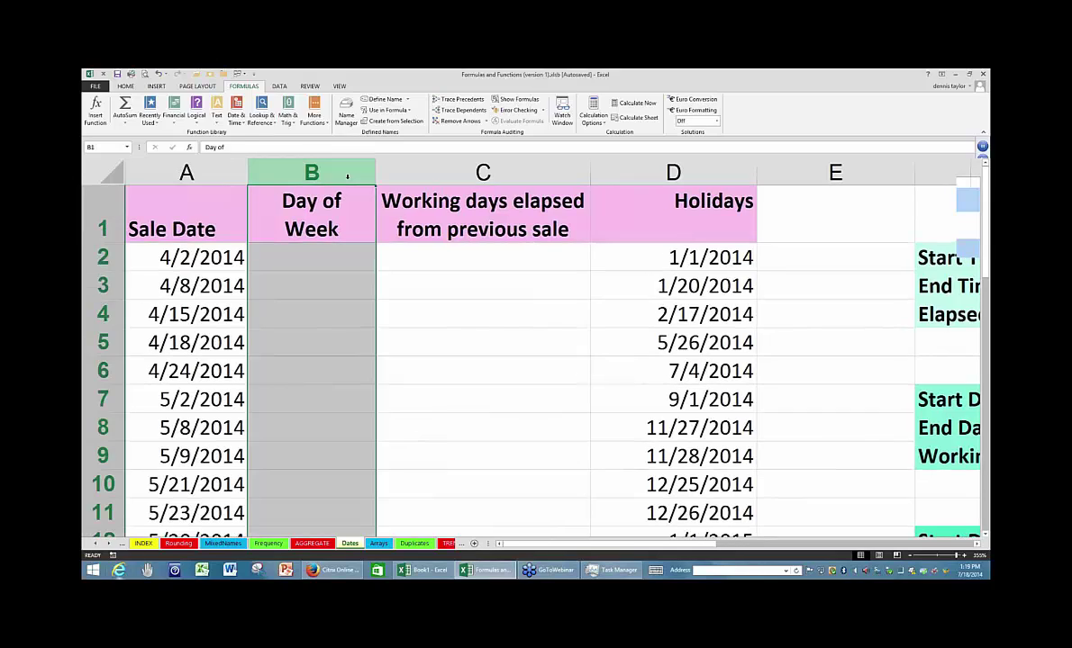
pyautogui.click(332, 259)
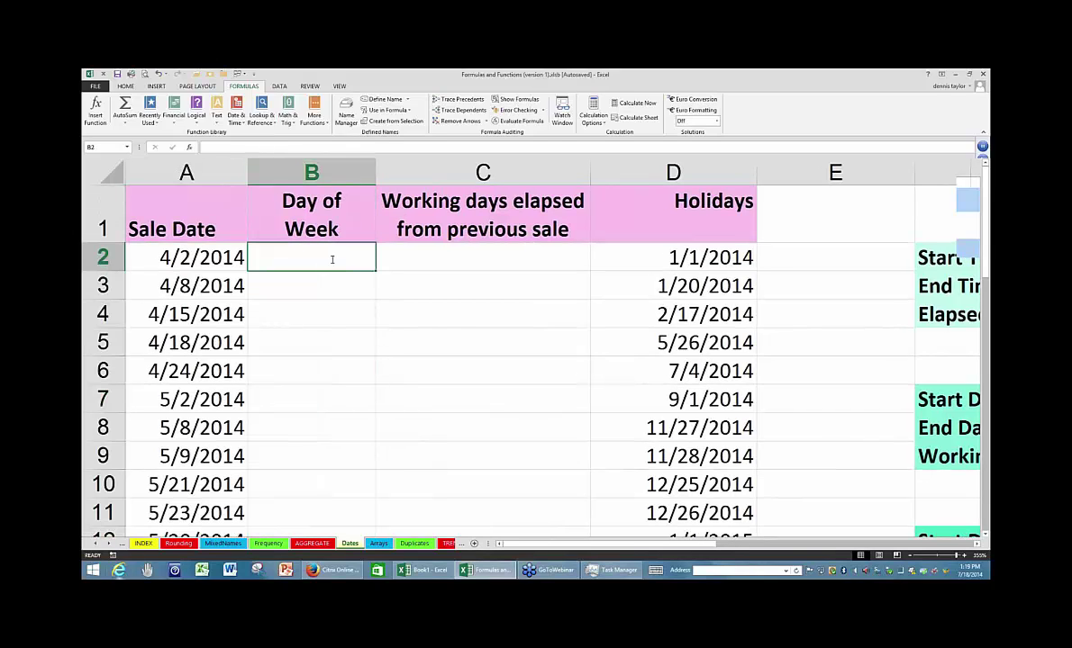
pyautogui.write('=weekday')
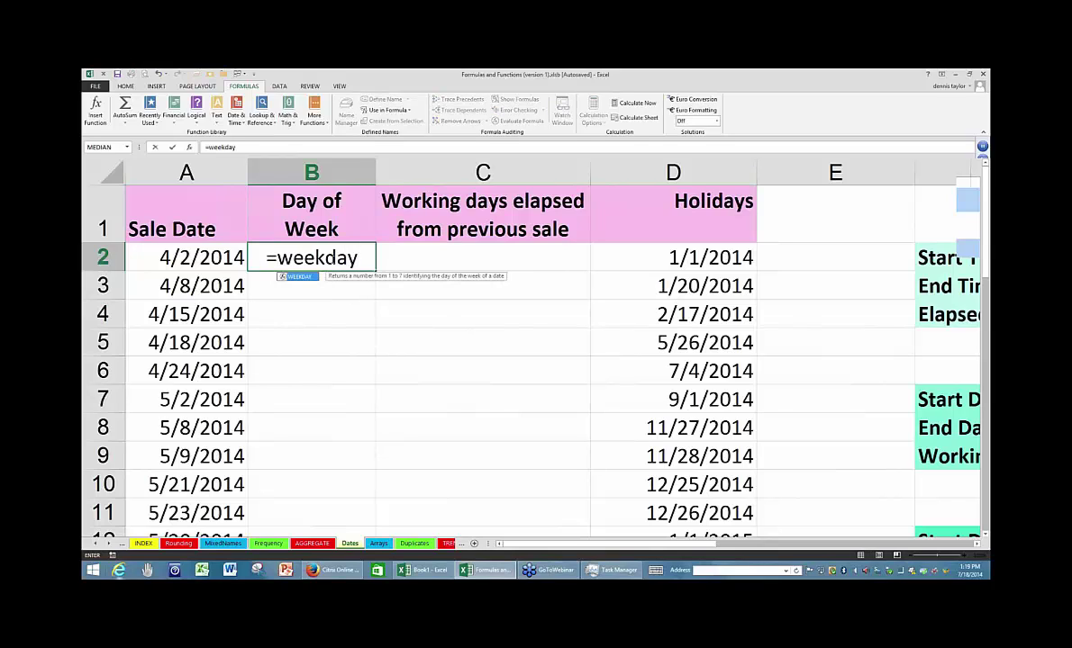
pyautogui.write('(')
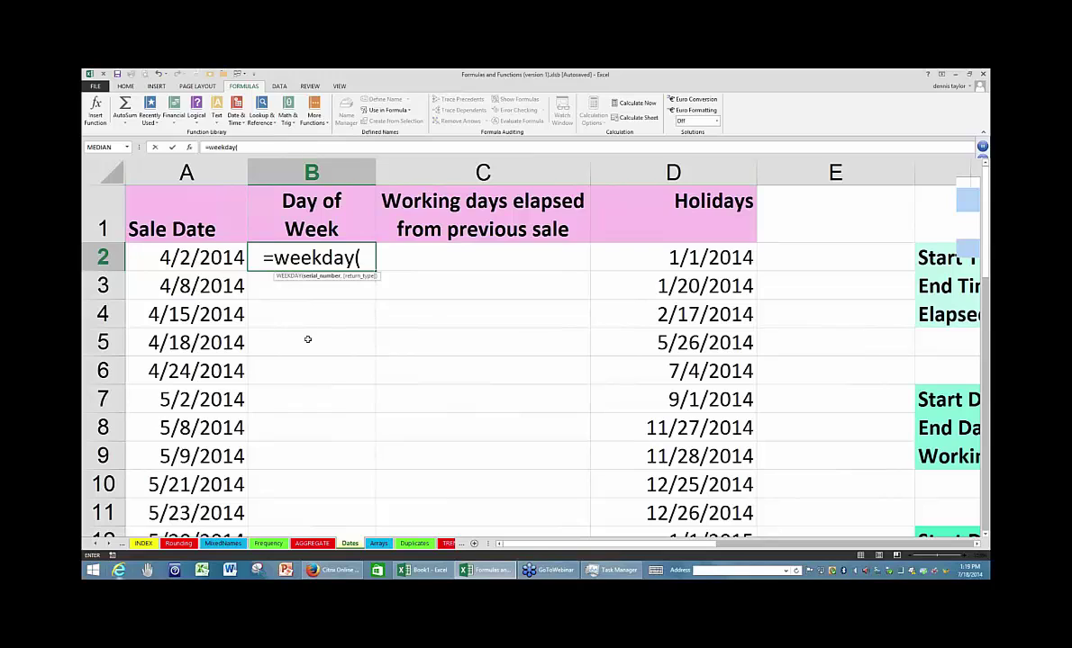
pyautogui.click(203, 256)
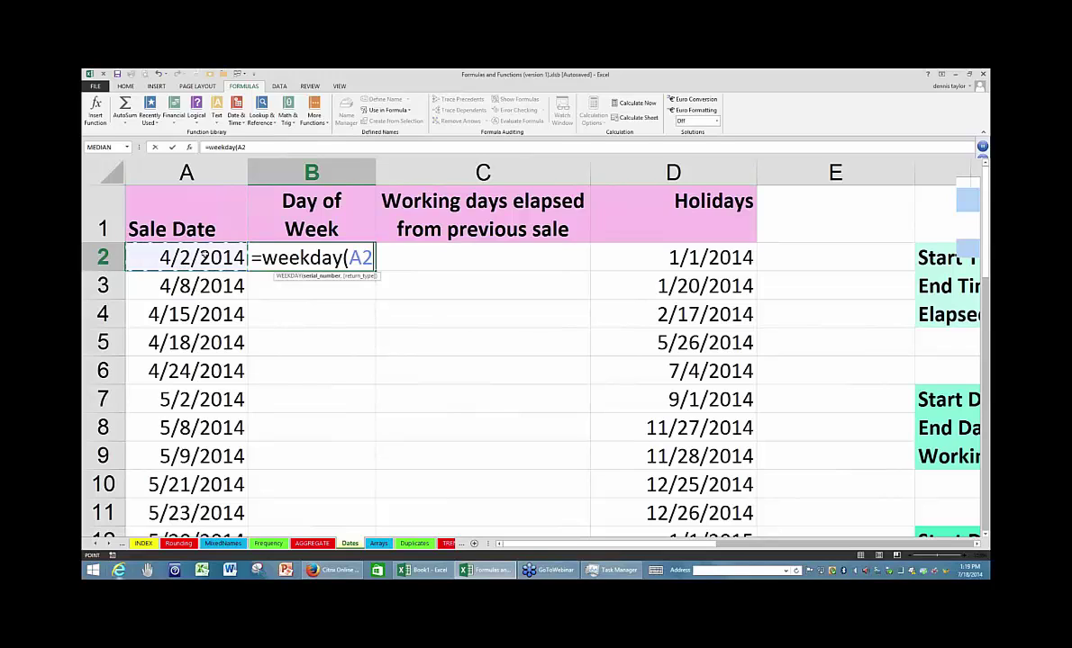
pyautogui.press('Return')
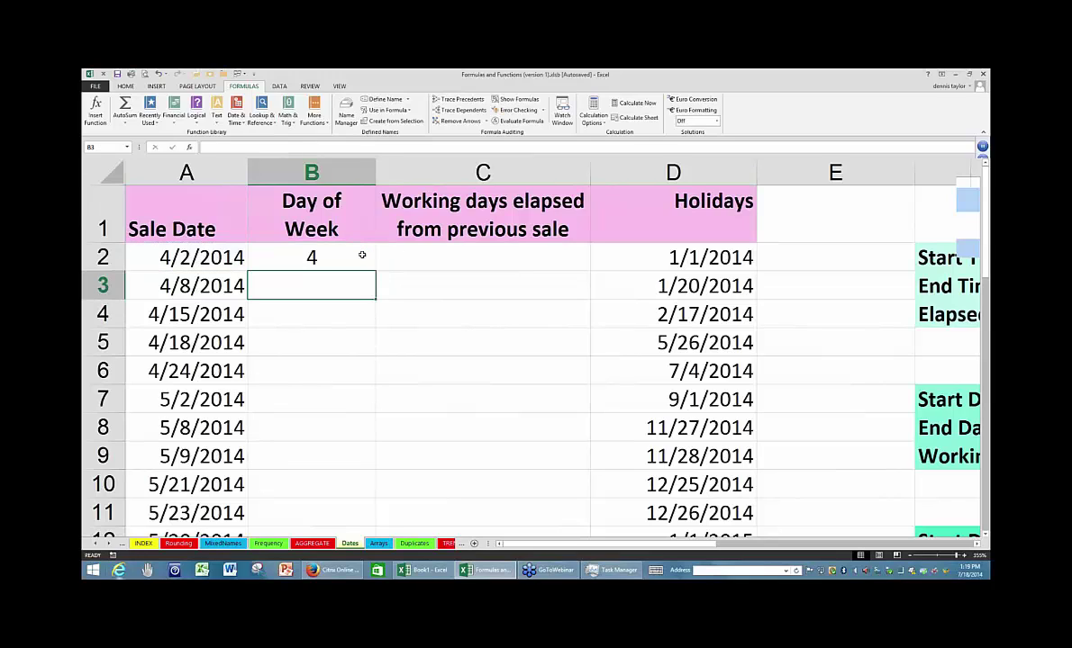
# Review the WEEKDAY formula in B2 and its argument without editing it.
pyautogui.click(359, 257)
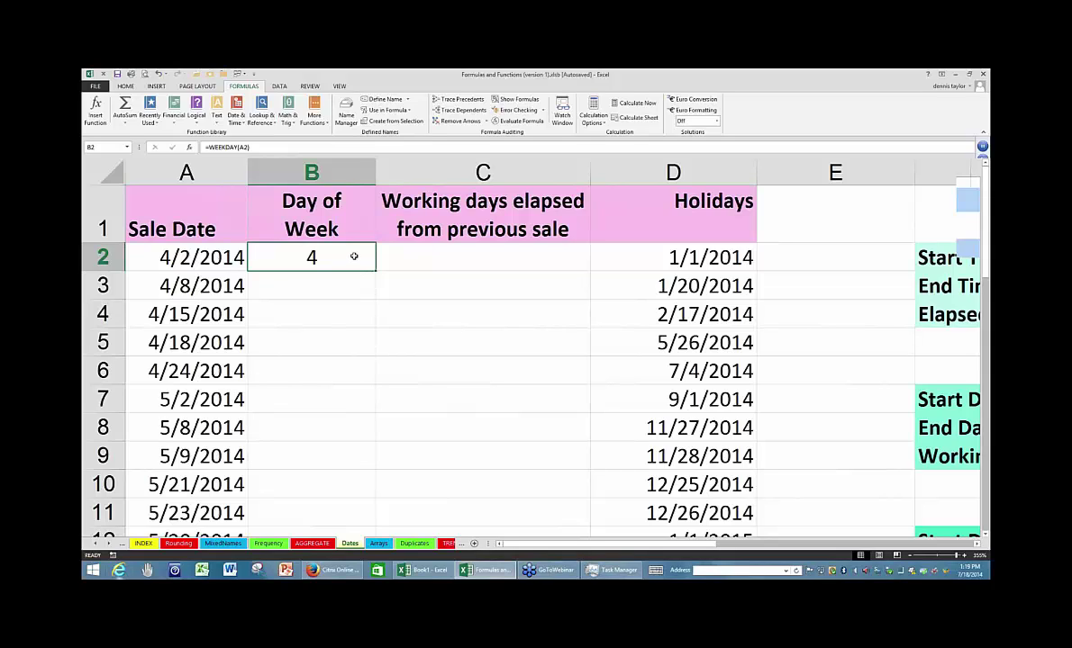
pyautogui.doubleClick(354, 256)
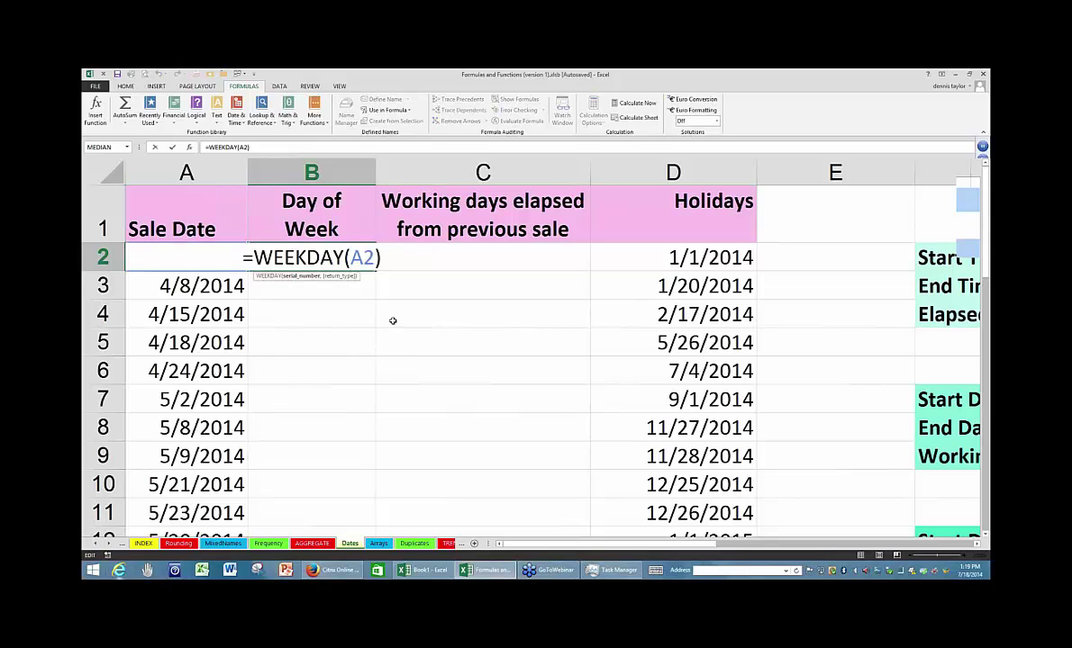
pyautogui.press('Escape')
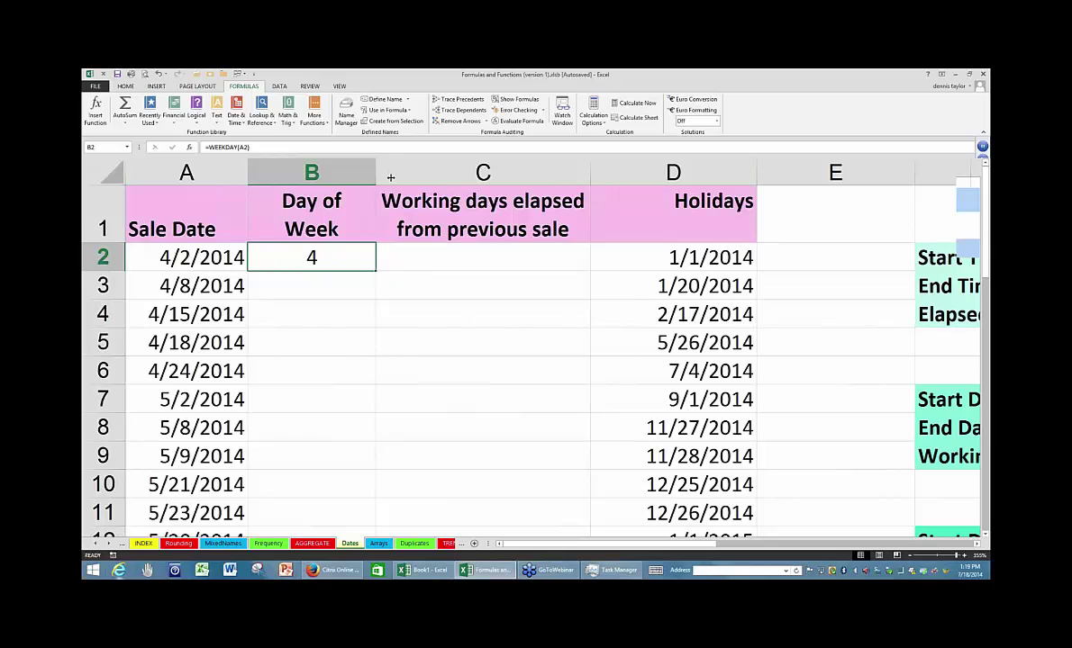
# Widen the Day of Week column a little more and apply the custom number format dddd to B2.
pyautogui.moveTo(377, 175); pyautogui.dragTo(394, 232)
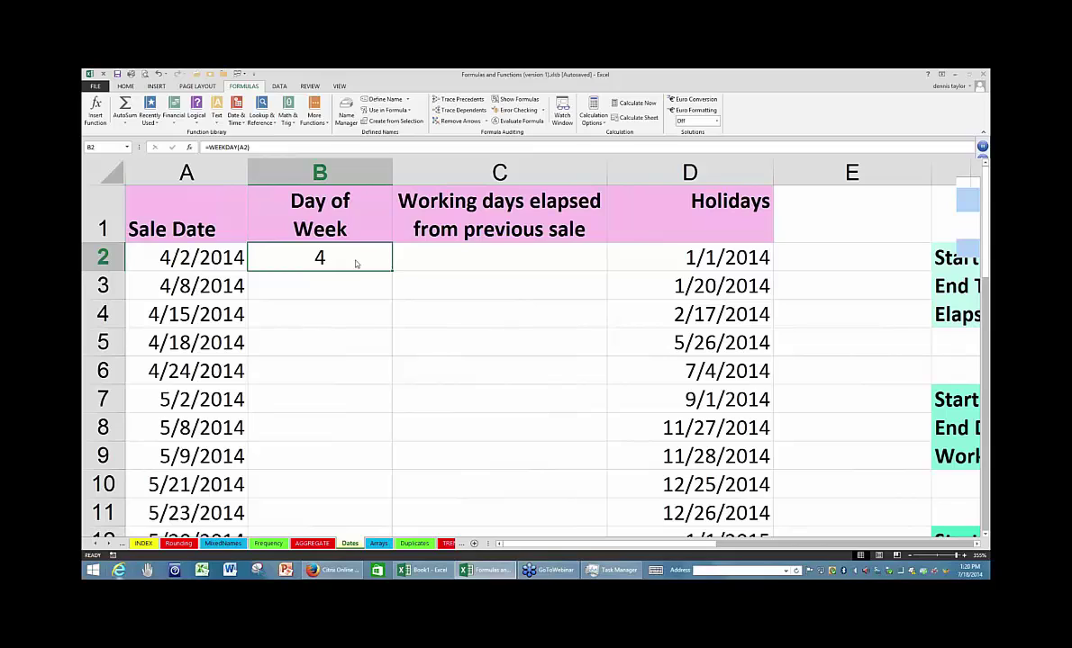
pyautogui.hotkey('ctrl', '1')
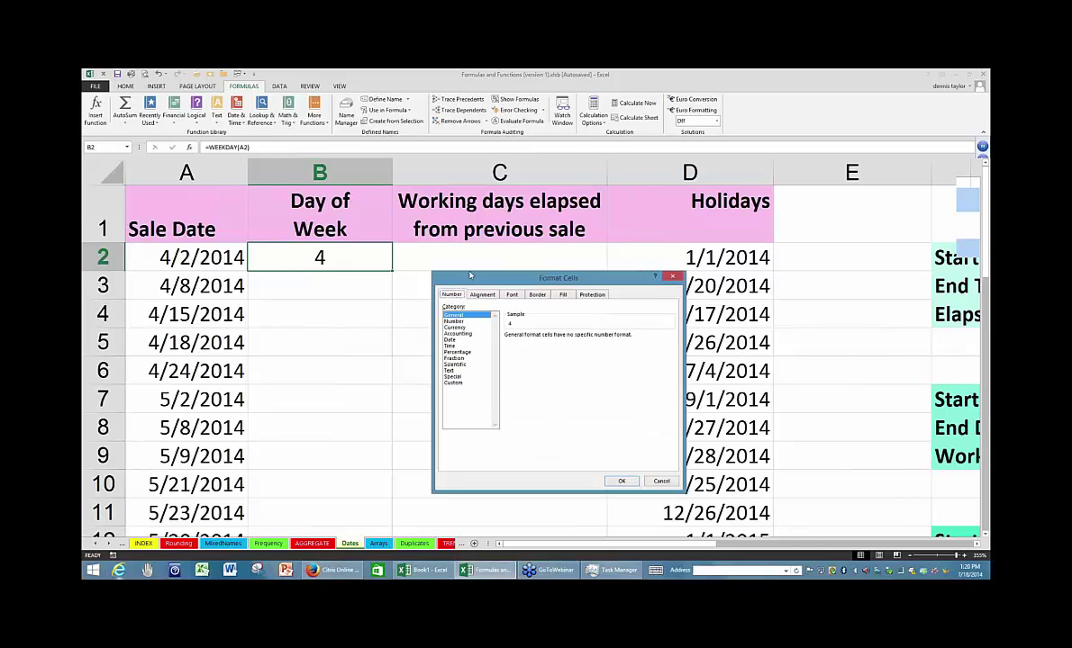
pyautogui.moveTo(469, 275); pyautogui.dragTo(448, 251)
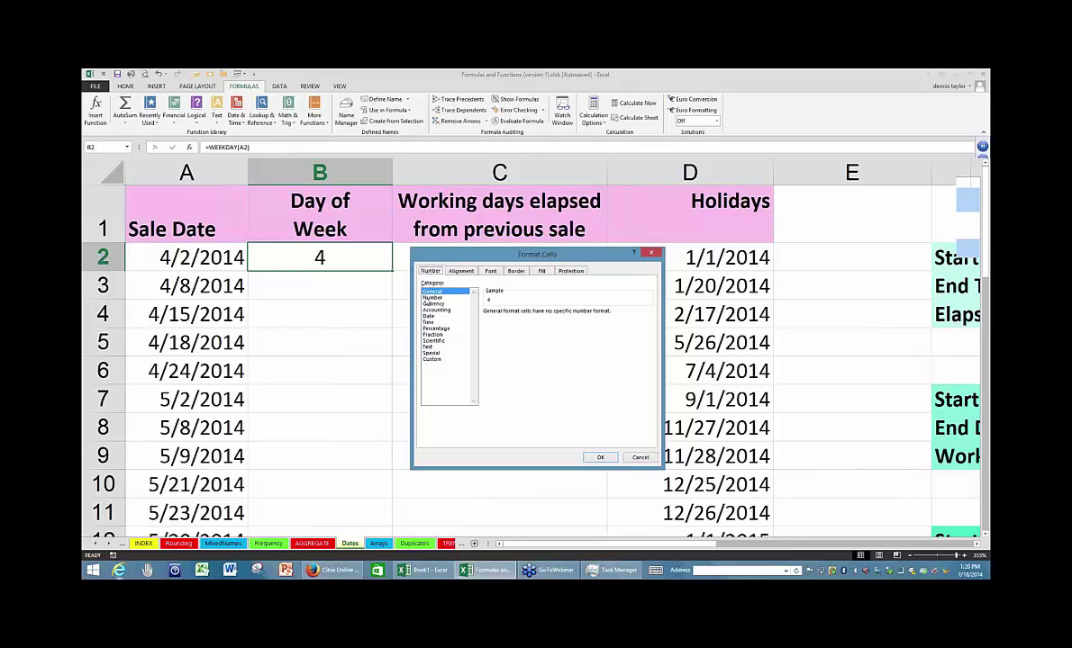
pyautogui.click(434, 361)
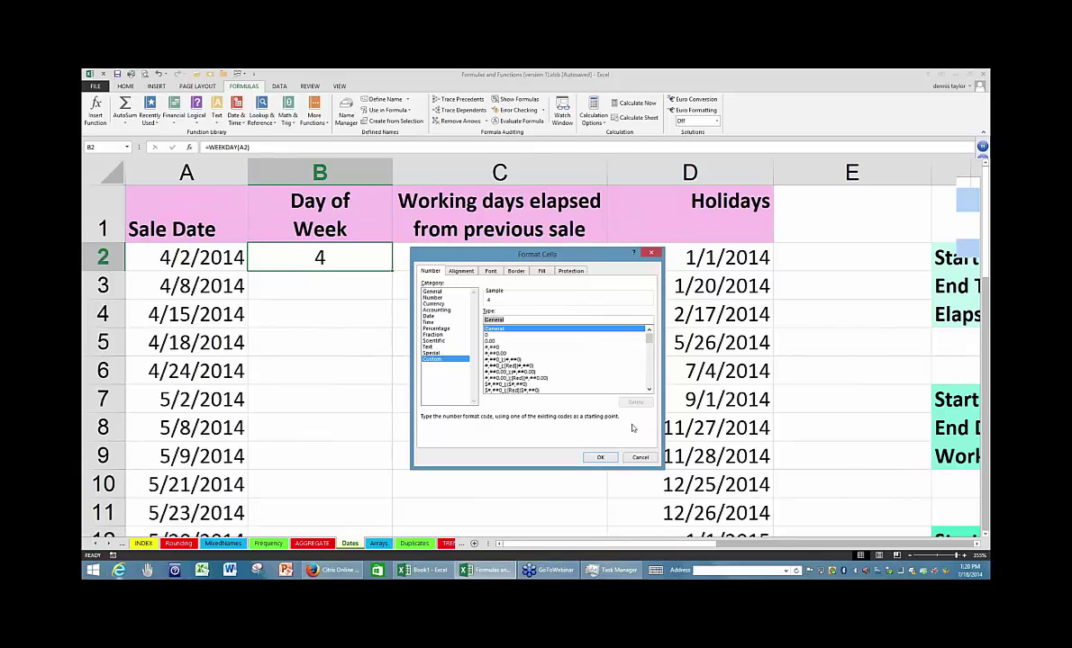
pyautogui.write('dddd')
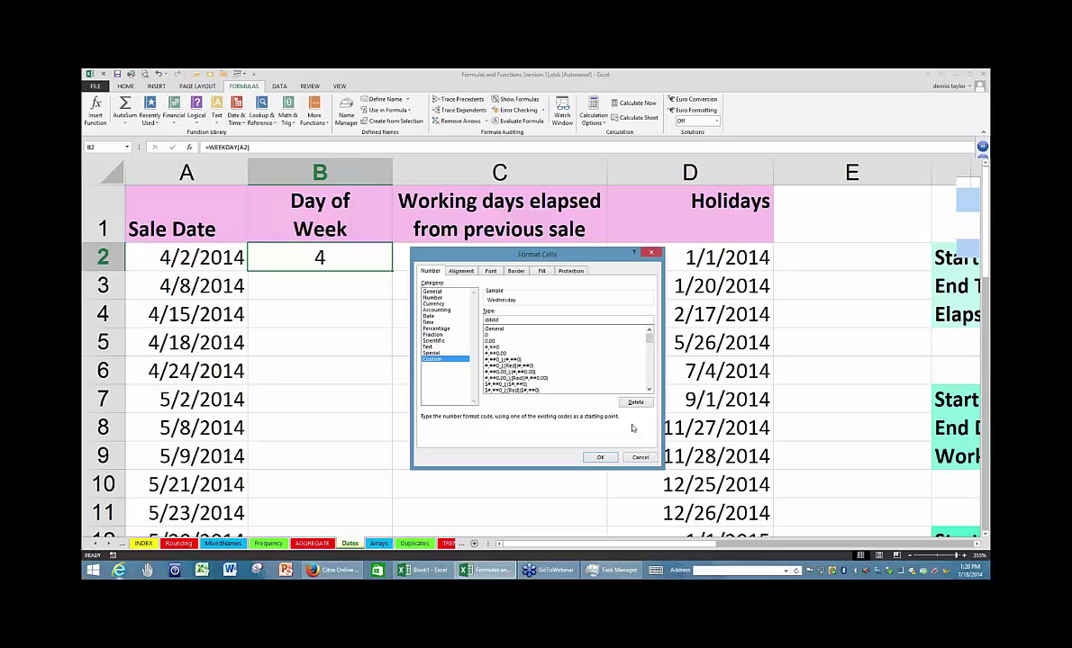
pyautogui.press('Return')
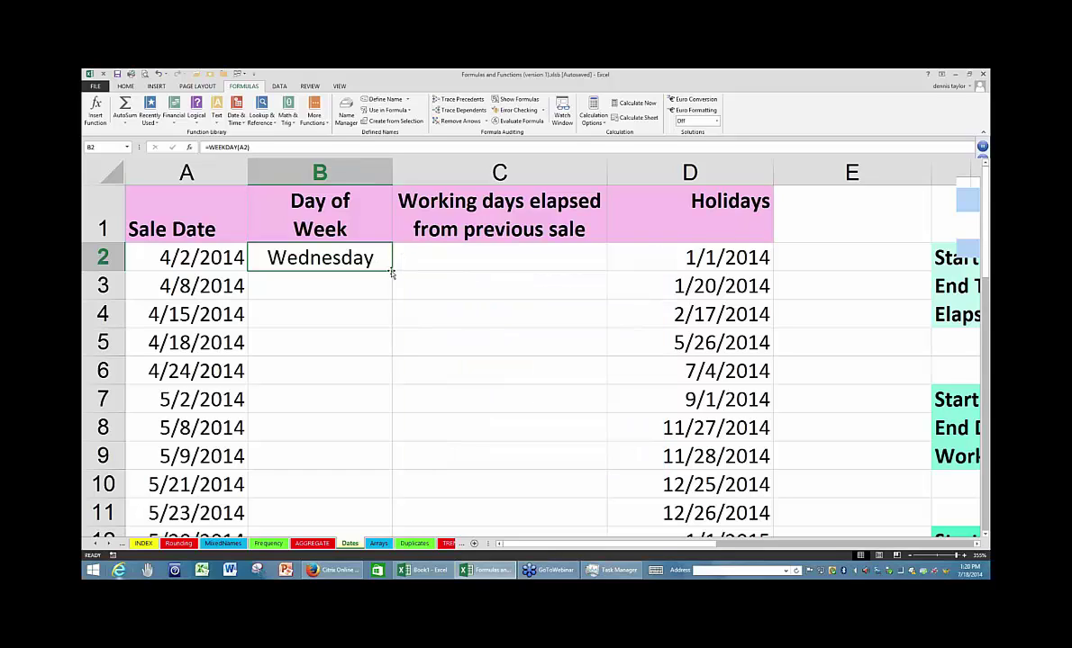
# Fill the formatted WEEKDAY formula from B2 down the Day of Week column for all sale dates.
pyautogui.doubleClick(391, 272)
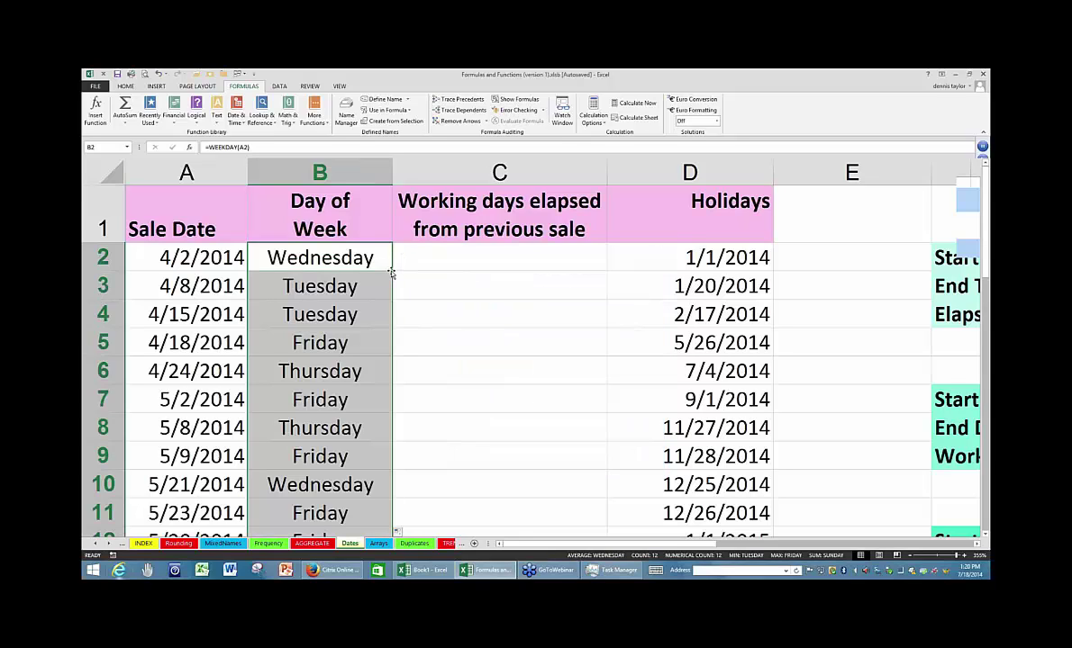
pyautogui.click(442, 306)
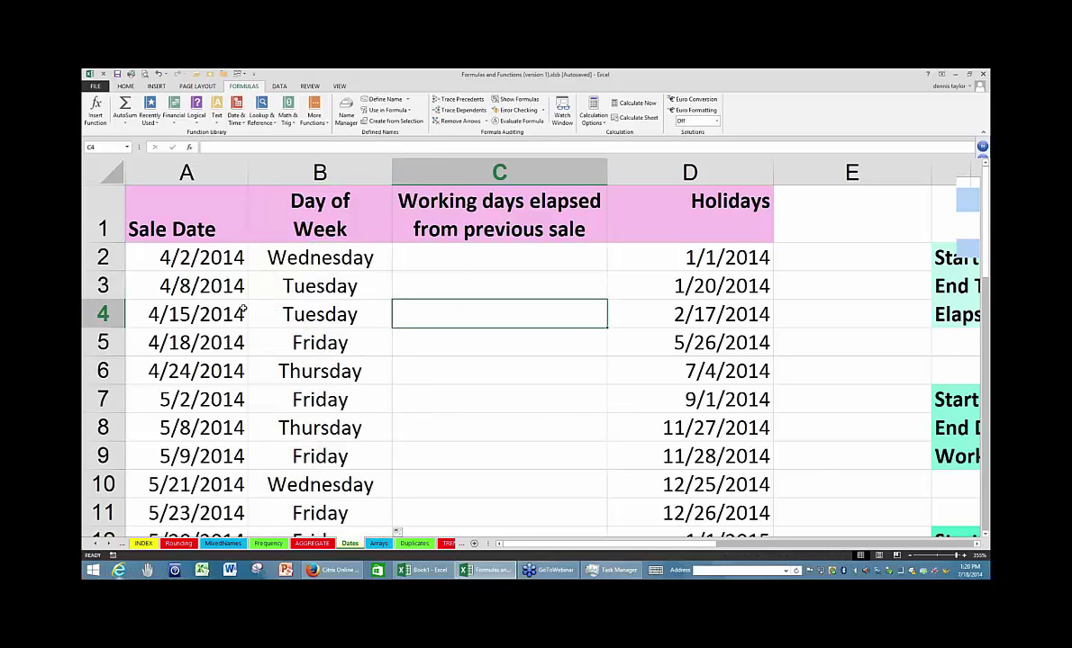
# Move through the first sale dates and widen the Sale Date column to about 11.71.
pyautogui.click(186, 213)
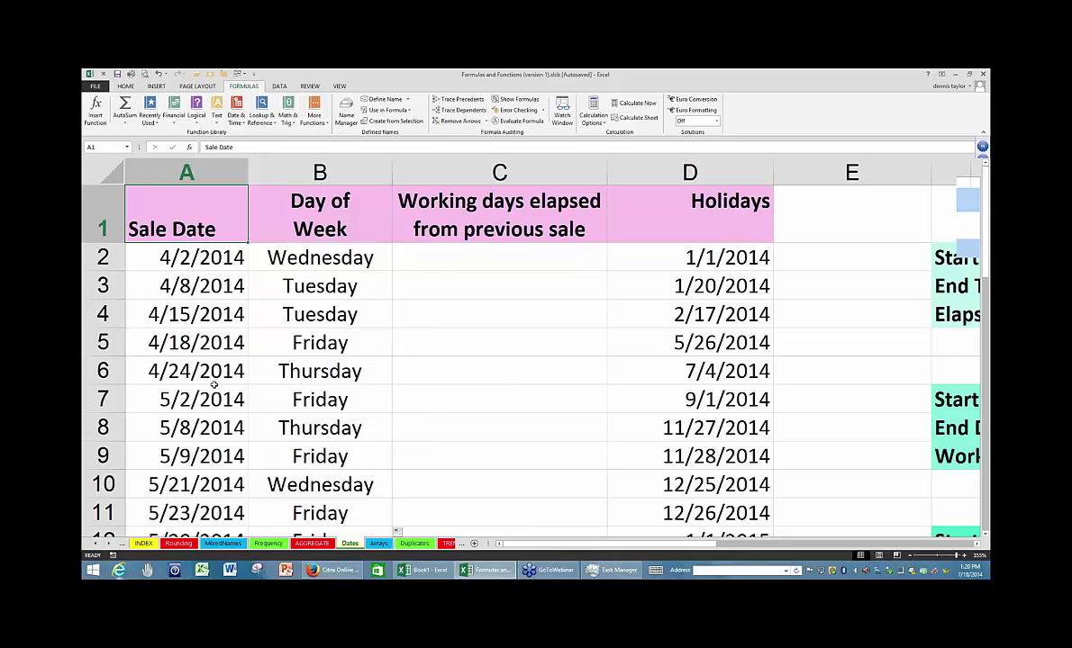
pyautogui.press('Down')
pyautogui.press('Down')
pyautogui.press('Down')
pyautogui.press('Down')
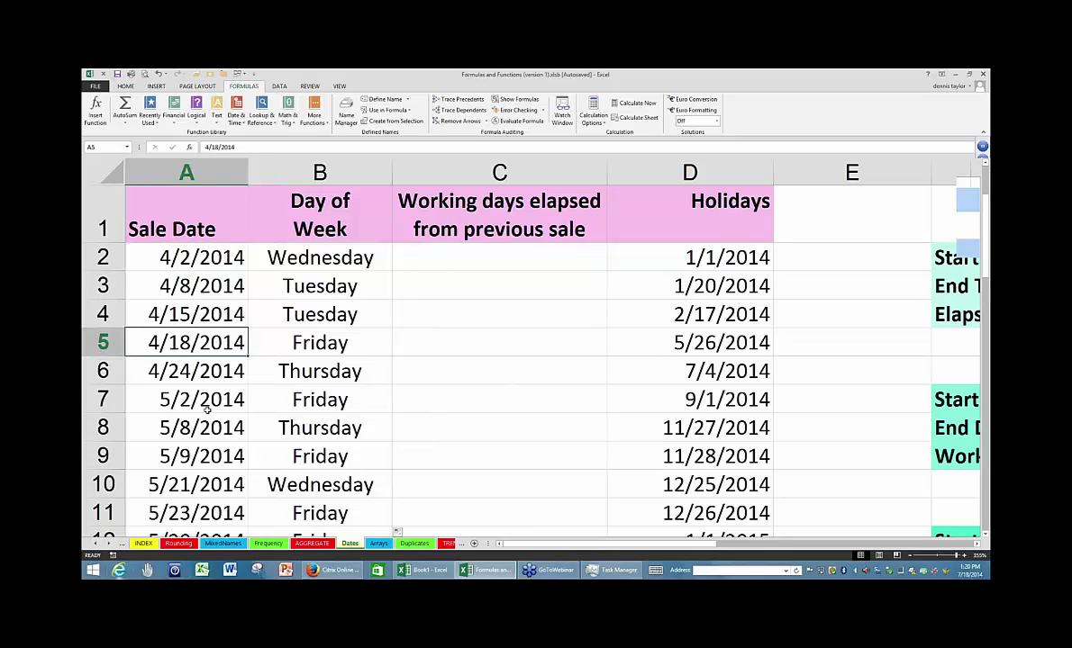
pyautogui.moveTo(249, 172); pyautogui.dragTo(271, 172)
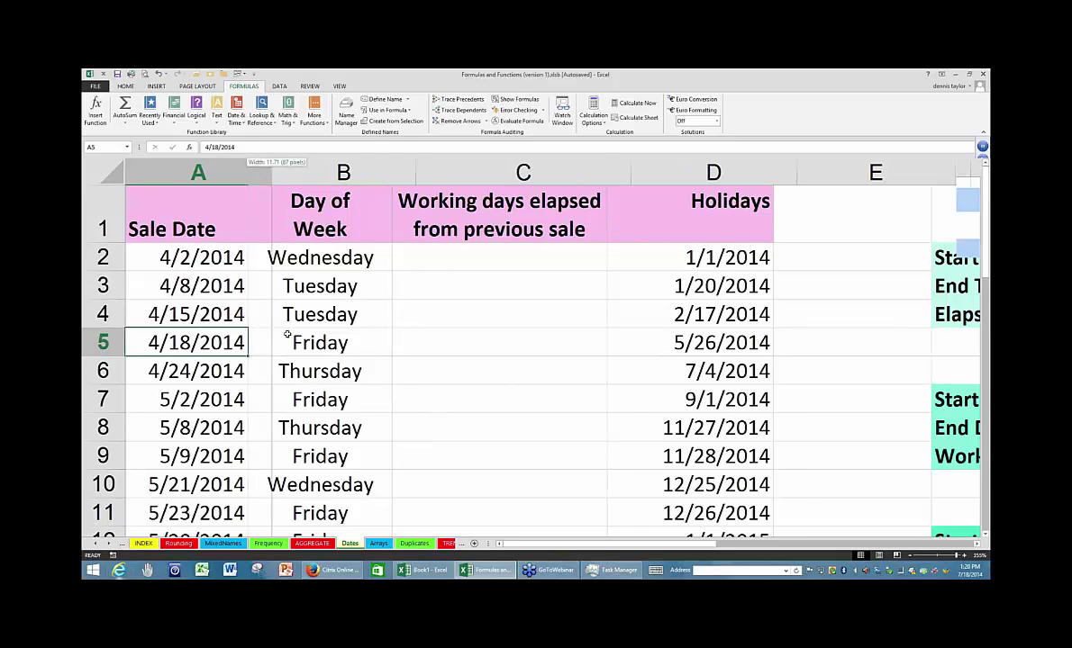
pyautogui.scroll(-2, 234, 424)
pyautogui.scroll(2, 203, 402)
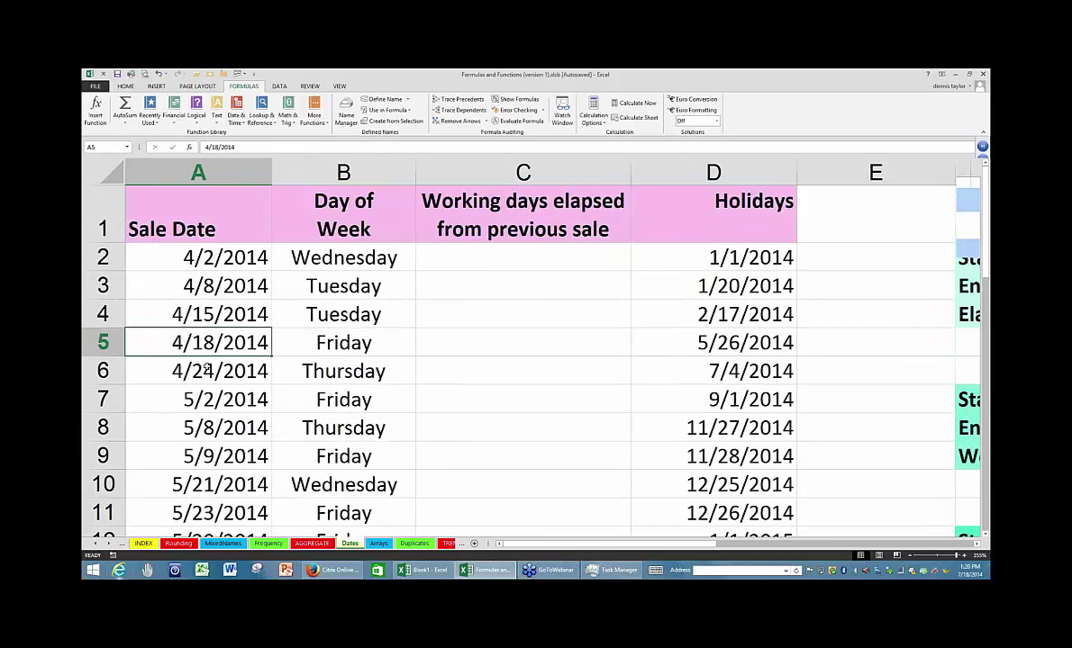
# Try changing the sale date in A6 to 4/31/2014, and undo that edit.
pyautogui.click(212, 371)
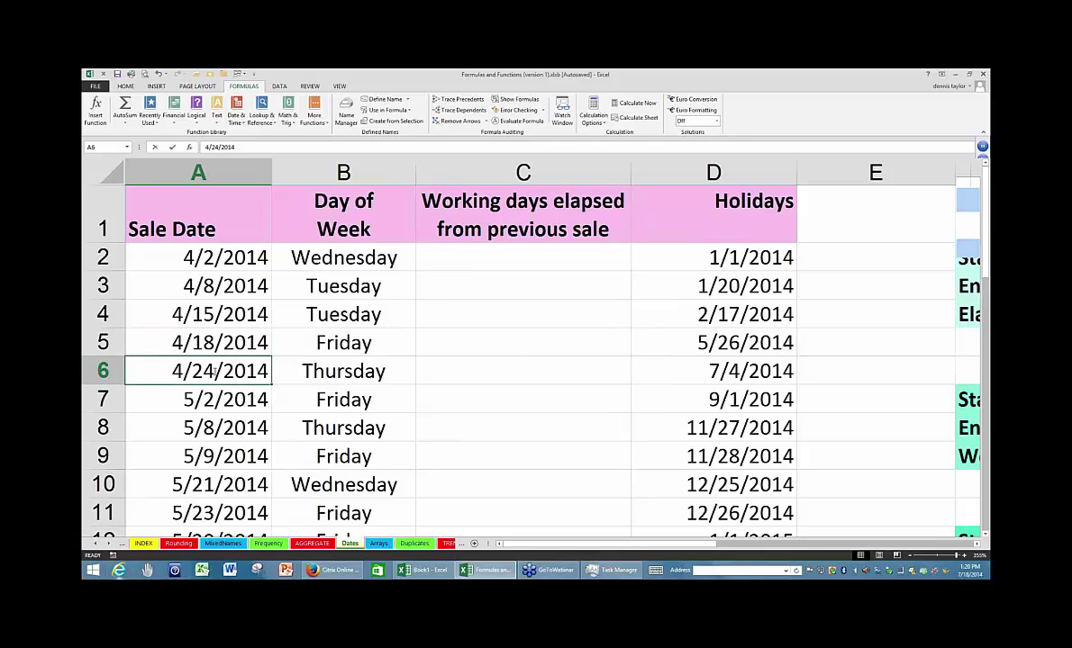
pyautogui.doubleClick(214, 371)
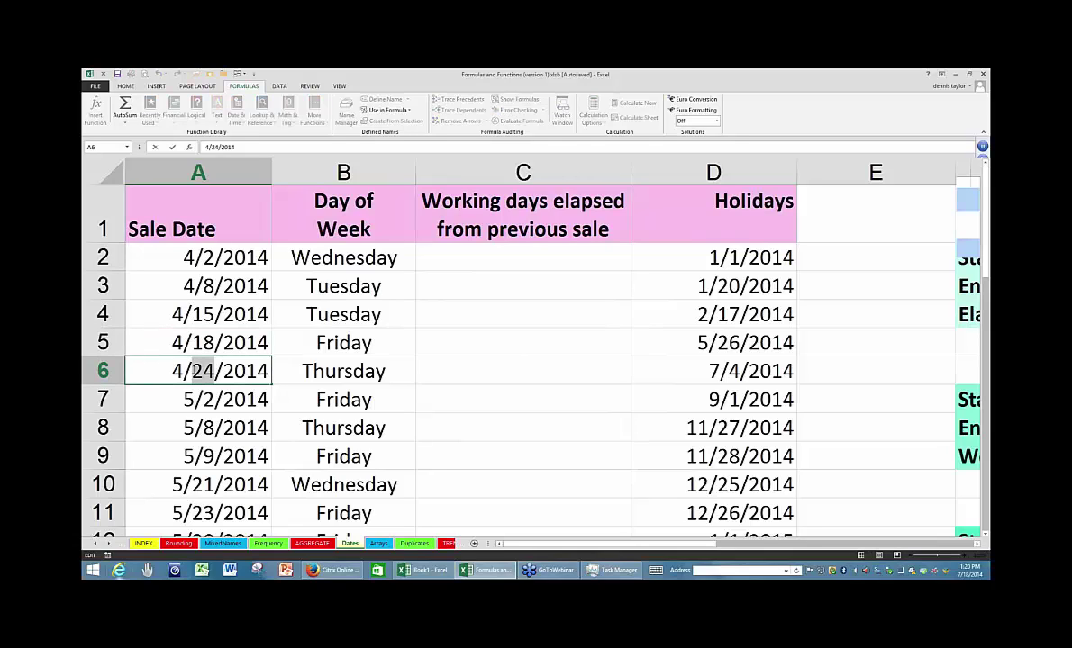
pyautogui.write('31')
pyautogui.hotkey('ctrl', 'Return')
pyautogui.press('Up')
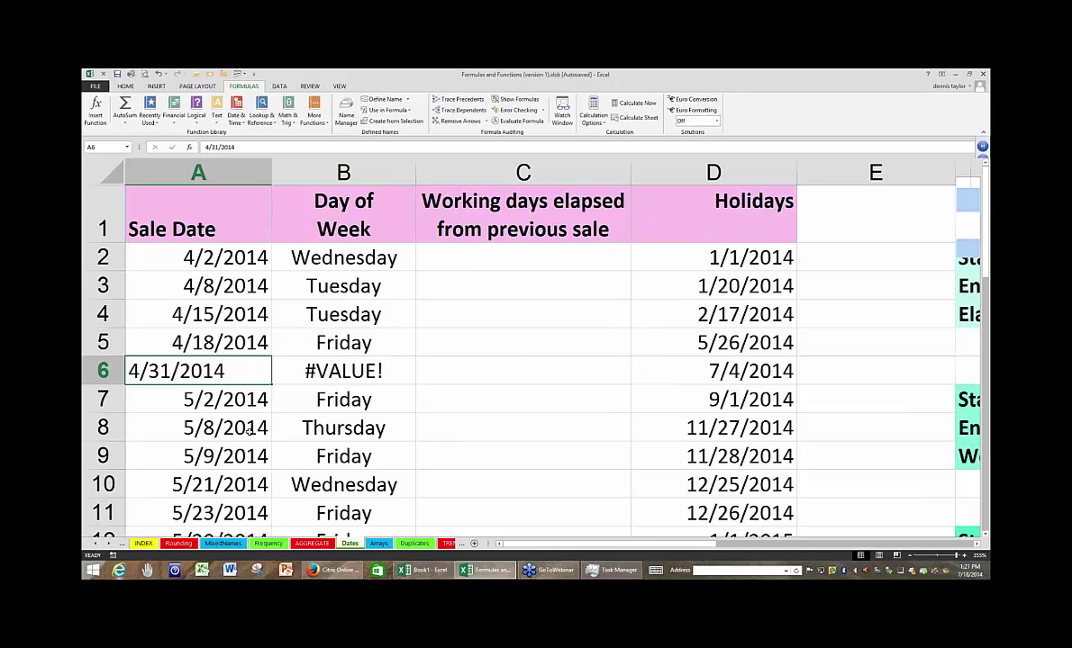
pyautogui.hotkey('ctrl', 'z')
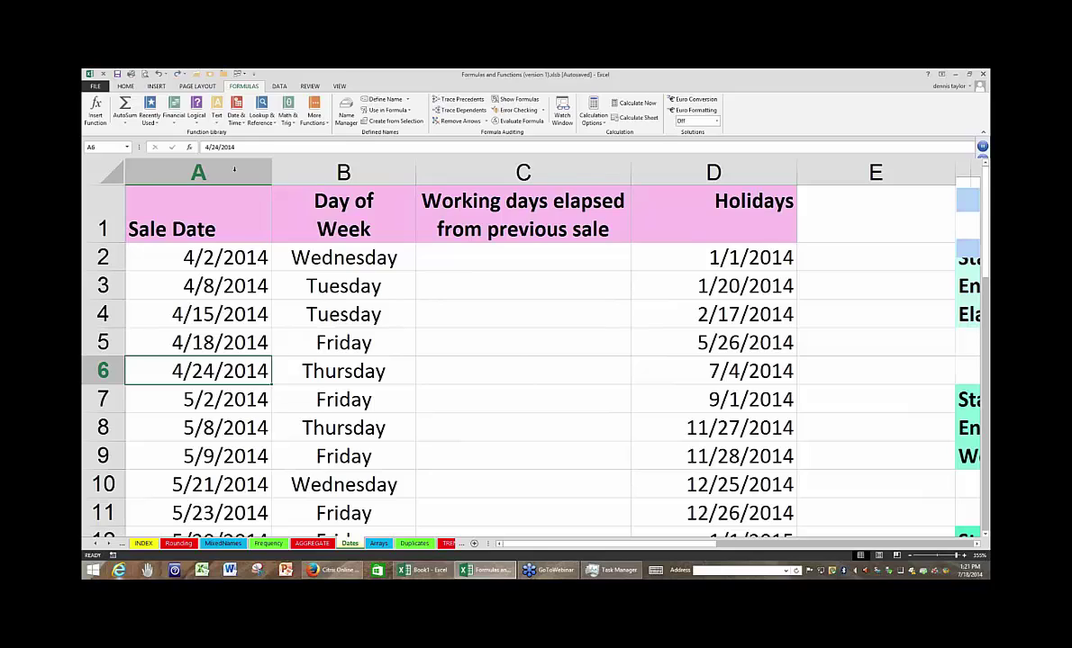
# Try showing the whole Sale Date column in General number format, and undo the format change.
pyautogui.click(234, 169)
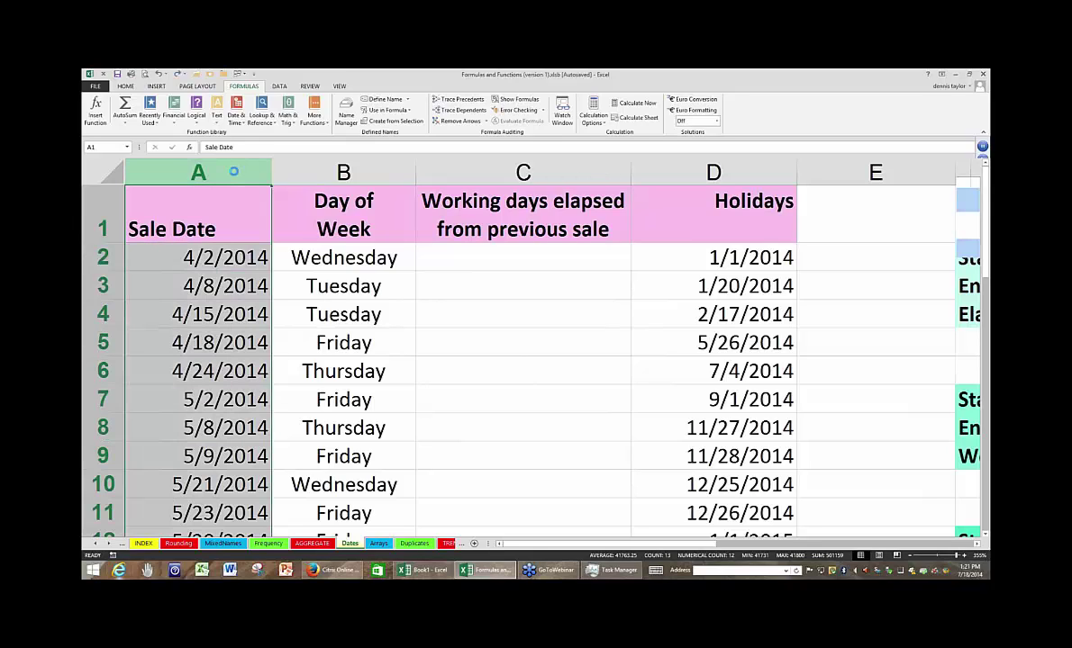
pyautogui.hotkey('ctrl', 'shift', '~')
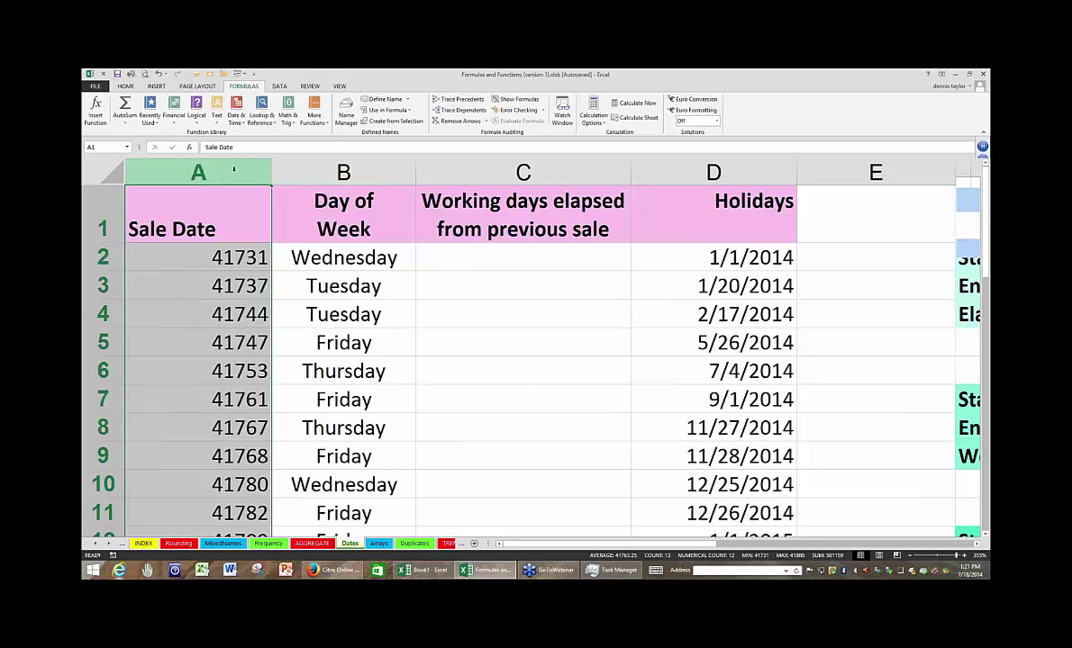
pyautogui.hotkey('ctrl', 'z')
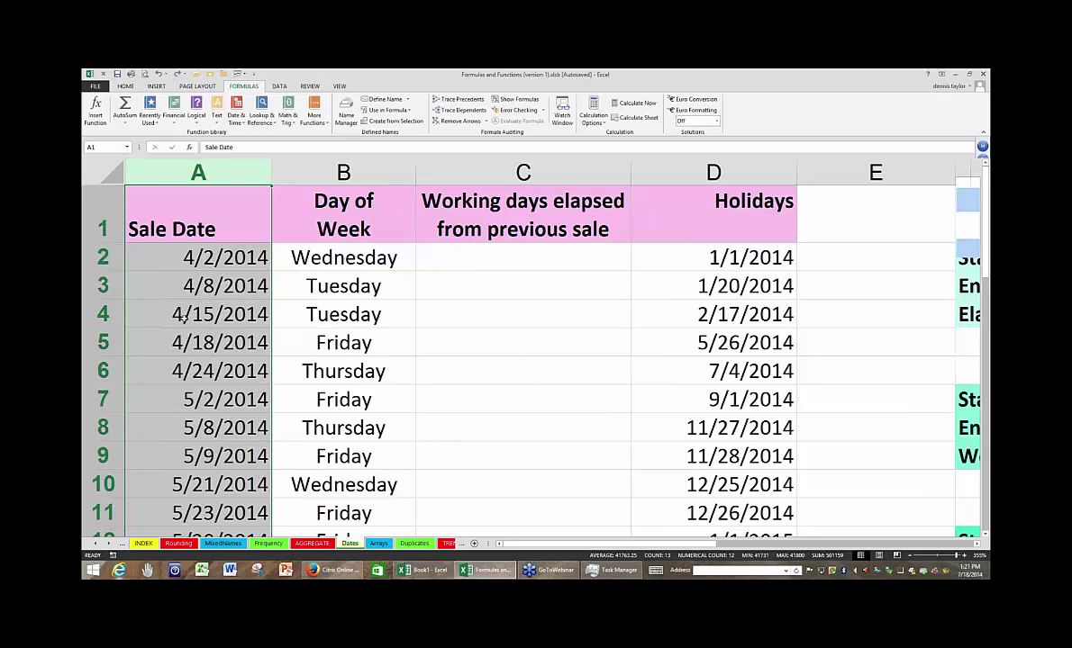
# Look over the time and date blocks beside the Holidays list, down to the Start Date and End Date in G7:G8.
pyautogui.press('Down')
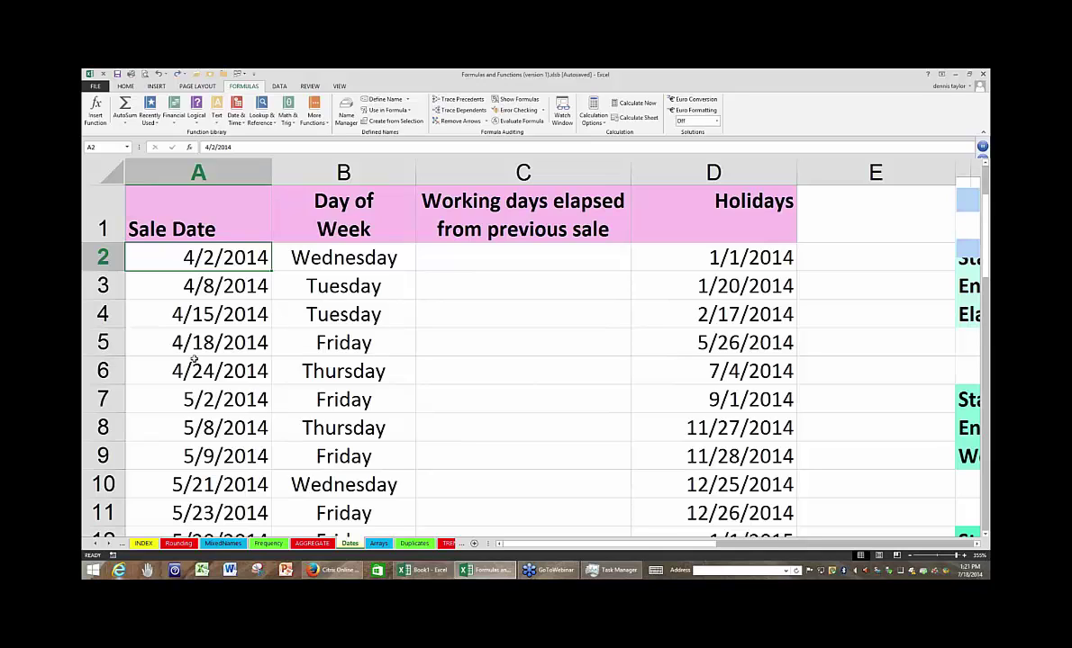
pyautogui.scroll(-1, 417, 333)
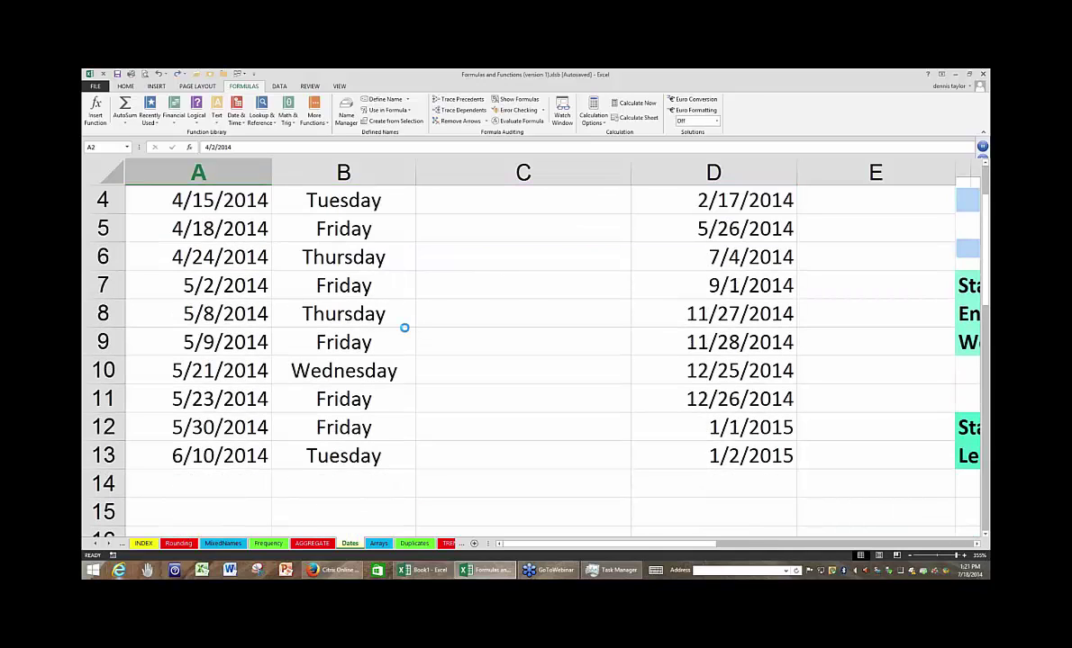
pyautogui.scroll(-1, 869, 461)
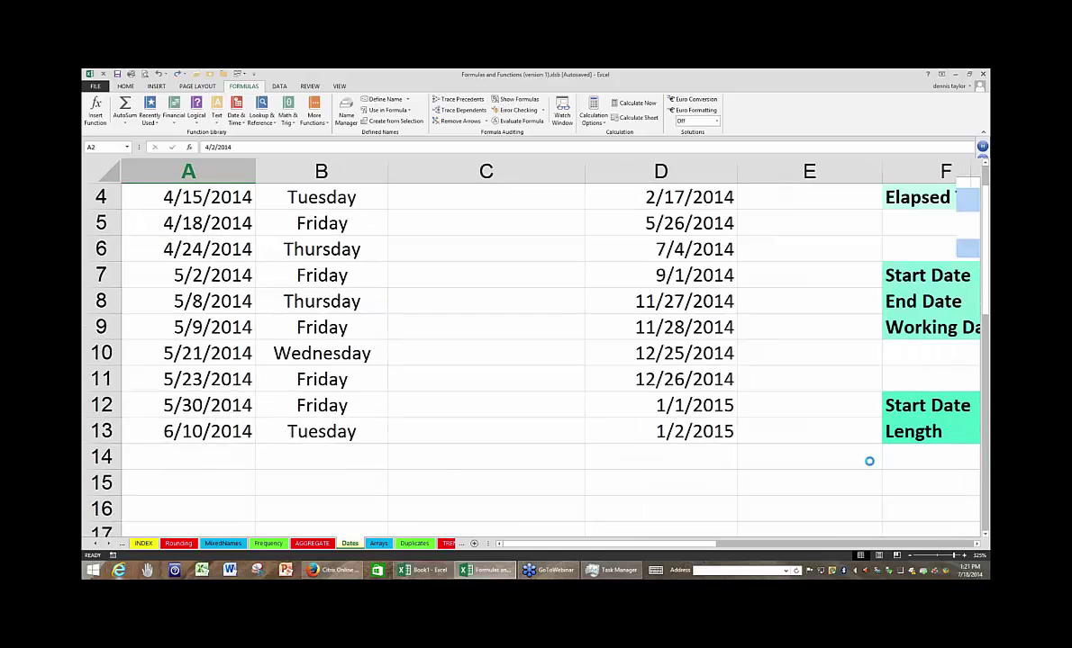
pyautogui.click(975, 544)
pyautogui.click(975, 543)
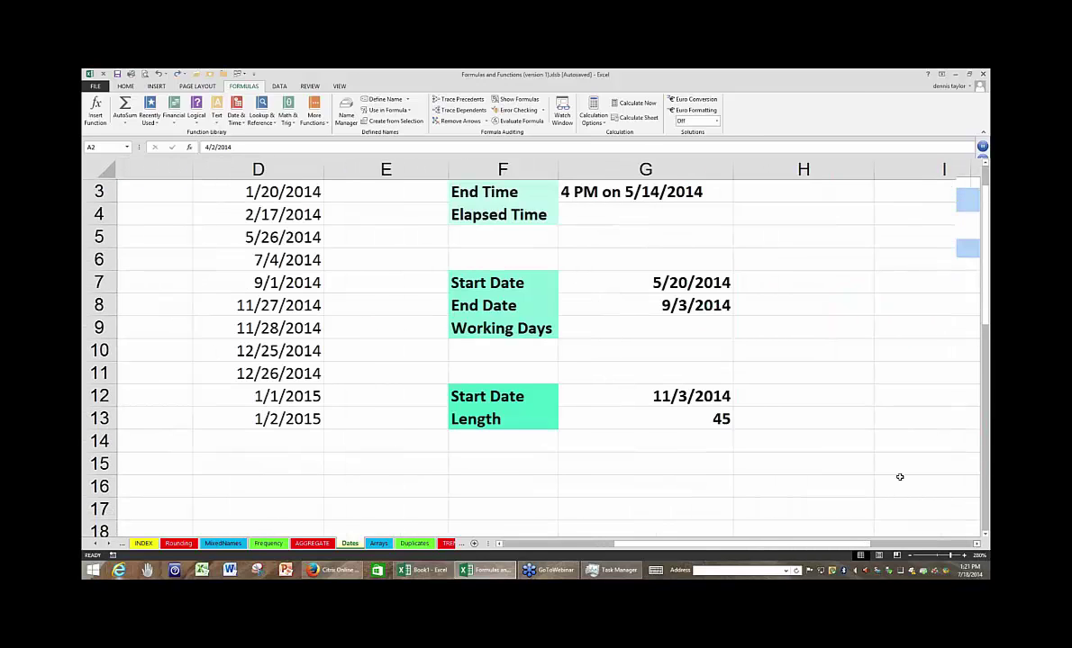
pyautogui.scroll(1, 899, 474)
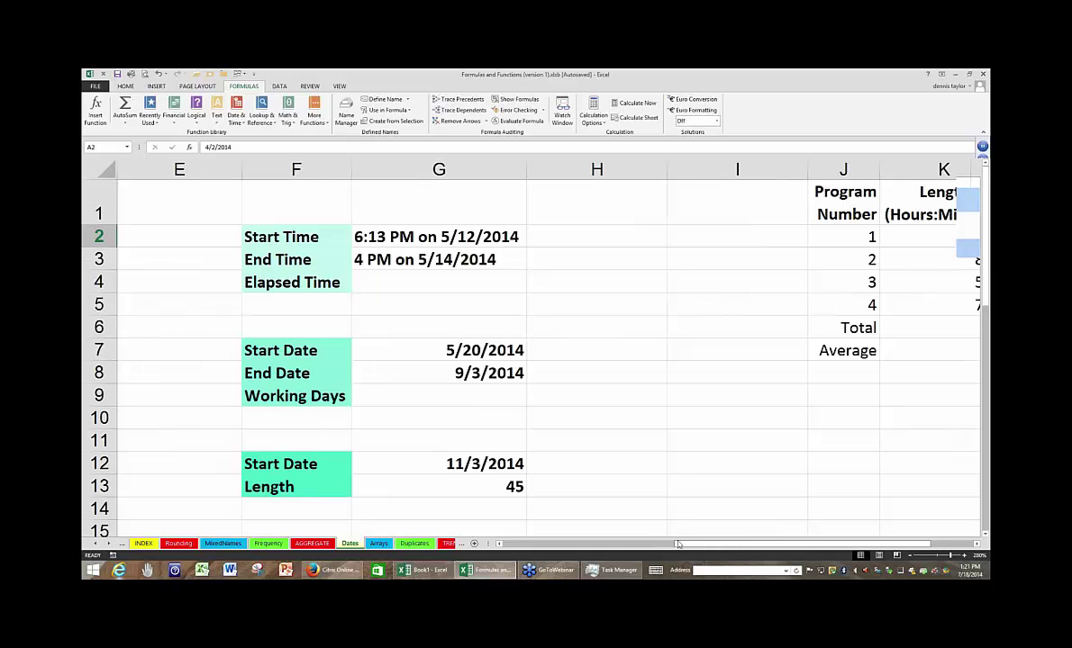
pyautogui.hscroll(-1, 678, 544)
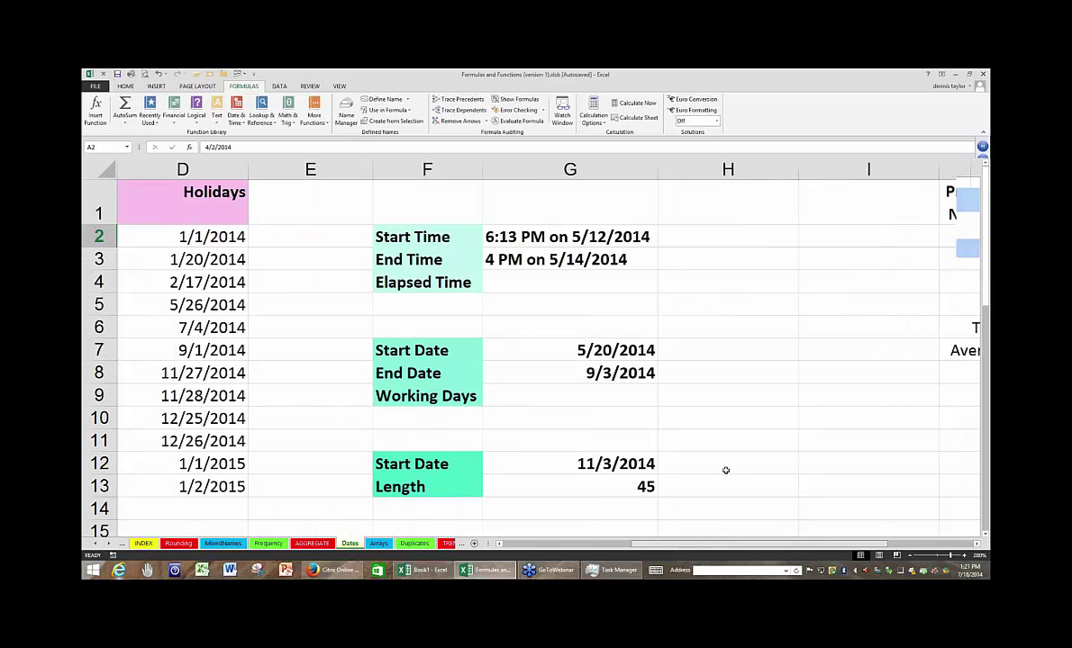
pyautogui.scroll(-1, 725, 470)
pyautogui.click(550, 264)
pyautogui.click(548, 282)
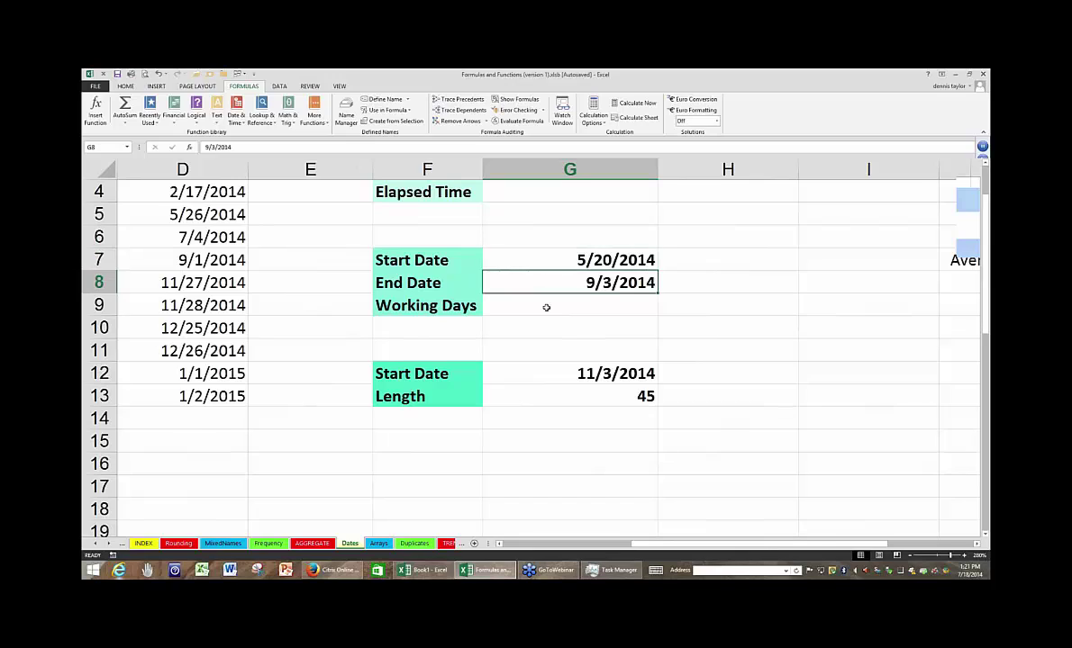
# Enter =G8-G7 in the Working Days cell G9 to subtract the start date from the end date.
pyautogui.click(546, 307)
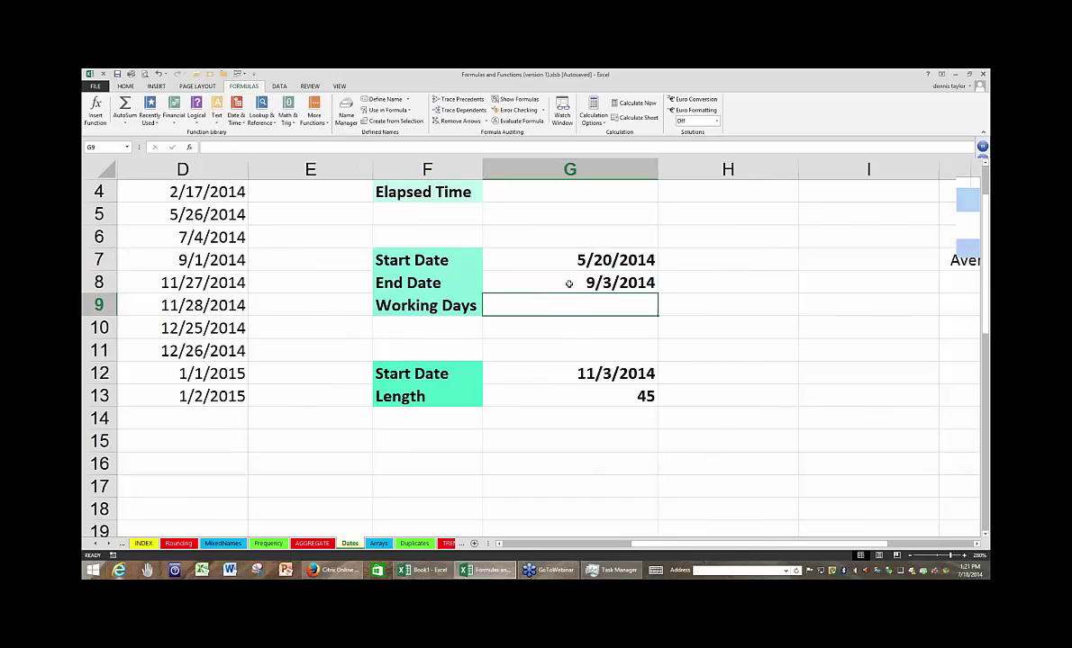
pyautogui.write('=')
pyautogui.click(564, 275)
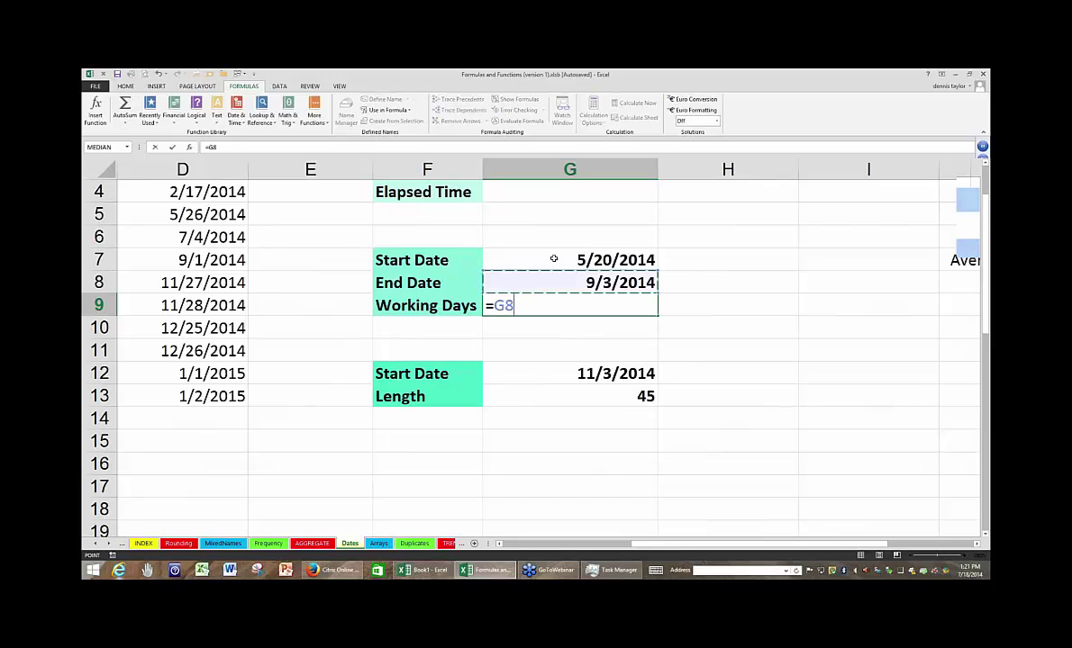
pyautogui.write('-')
pyautogui.click(554, 259)
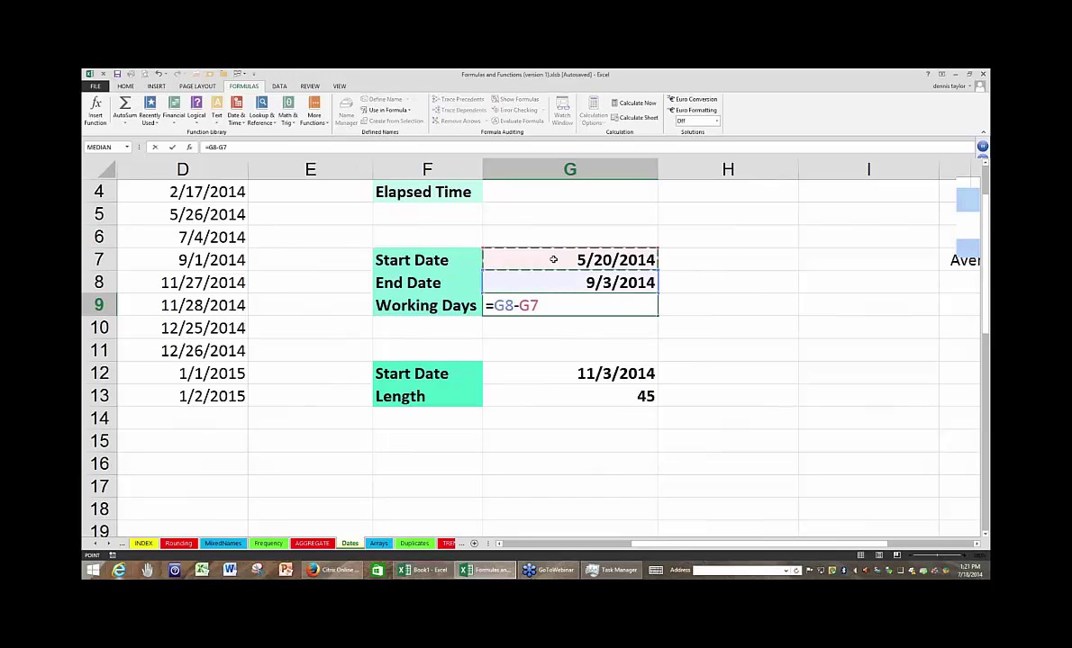
pyautogui.press('Return')
# Move the date subtraction formula from G9 to H9.
pyautogui.click(557, 306)
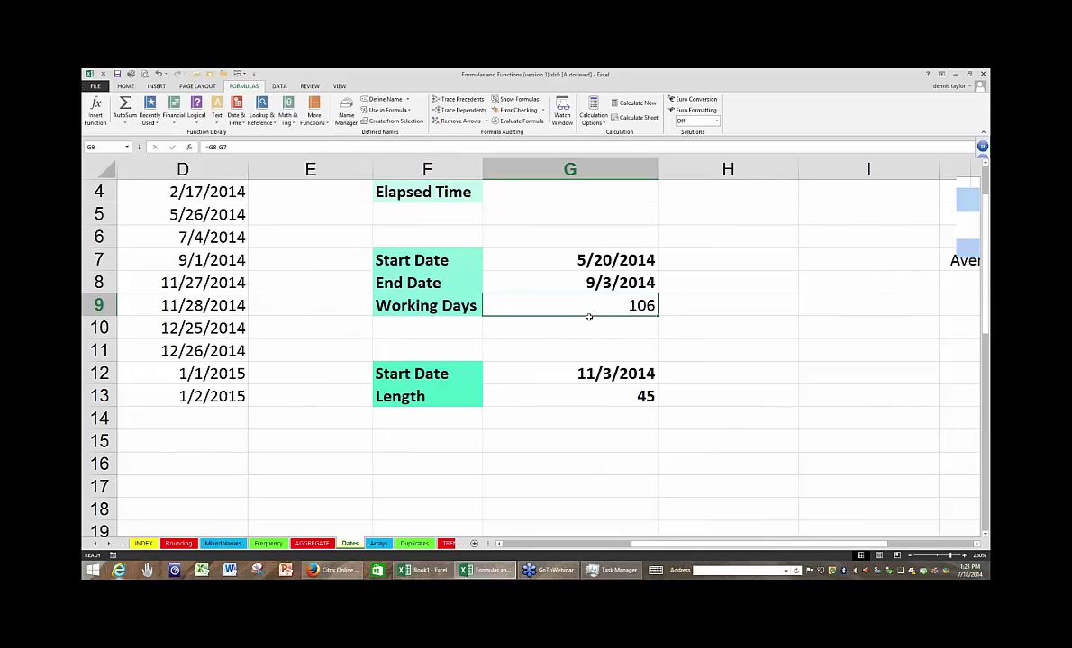
pyautogui.press('Return')
pyautogui.click(585, 313)
pyautogui.moveTo(727, 313); pyautogui.dragTo(726, 313)
# Enter =NETWORKDAYS(G7,G8) in G9 to count the weekdays between the two dates, and move the formula to H10.
pyautogui.click(593, 302)
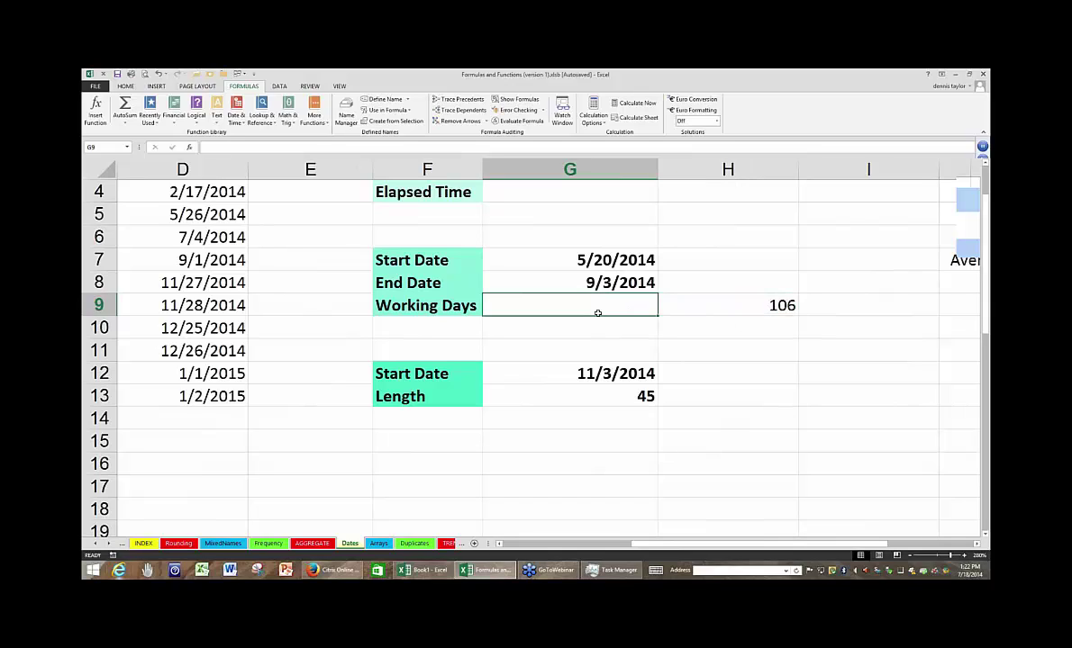
pyautogui.write('=')
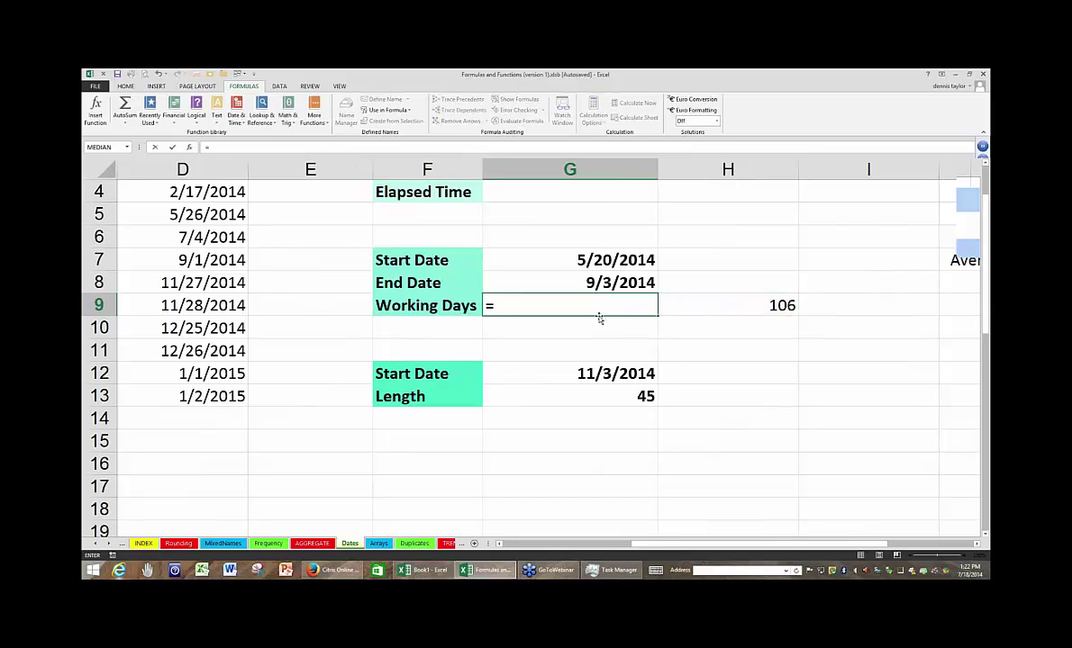
pyautogui.write('n')
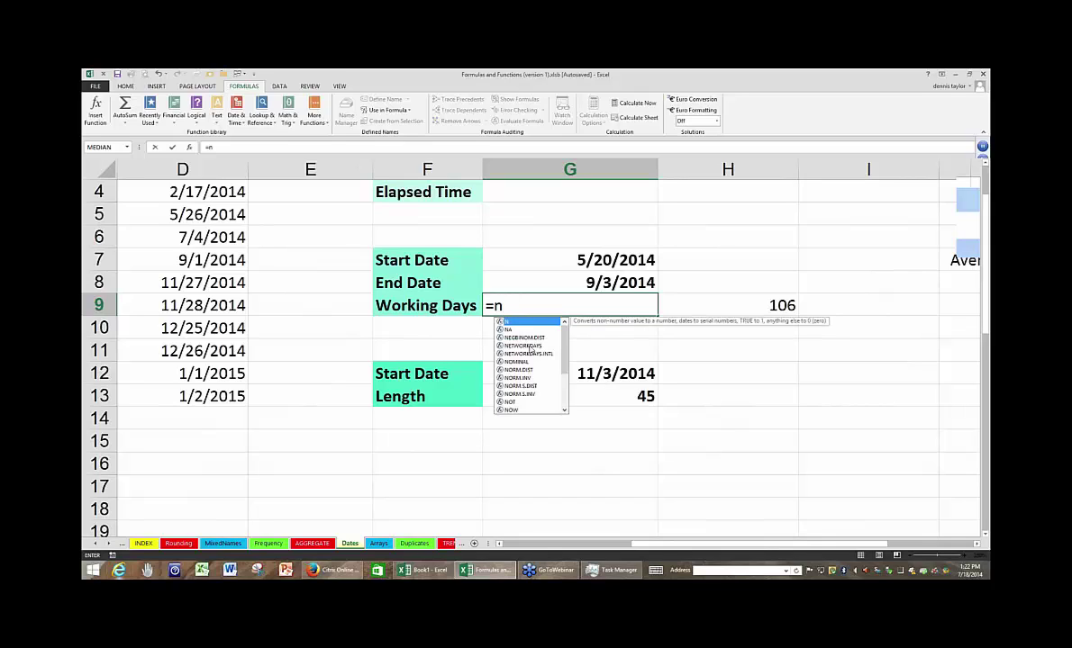
pyautogui.click(529, 346)
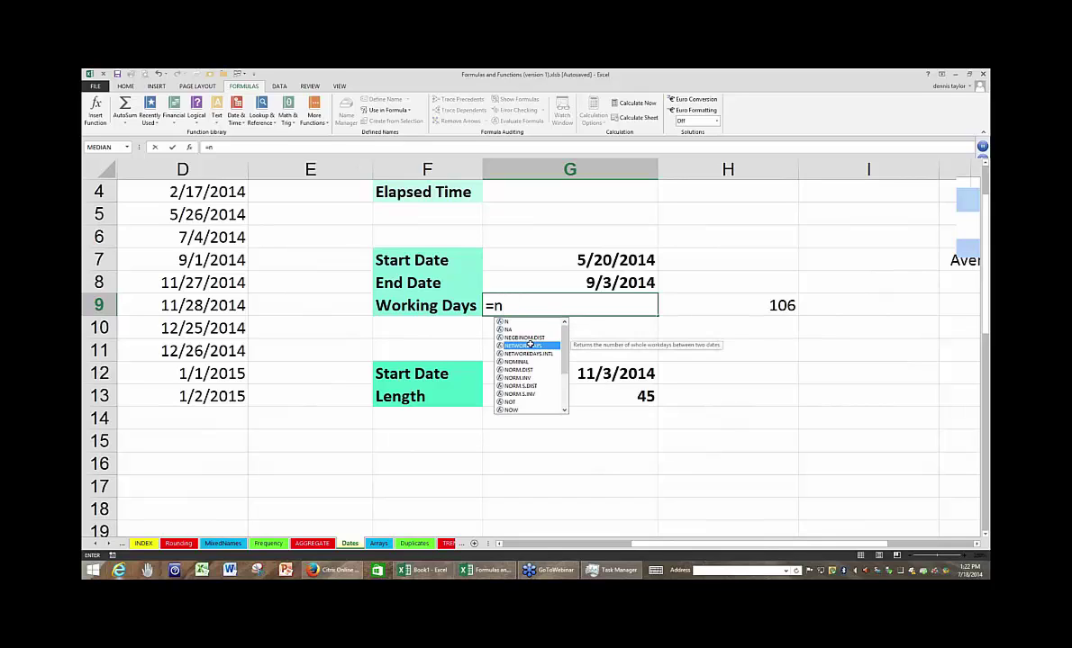
pyautogui.doubleClick(529, 346)
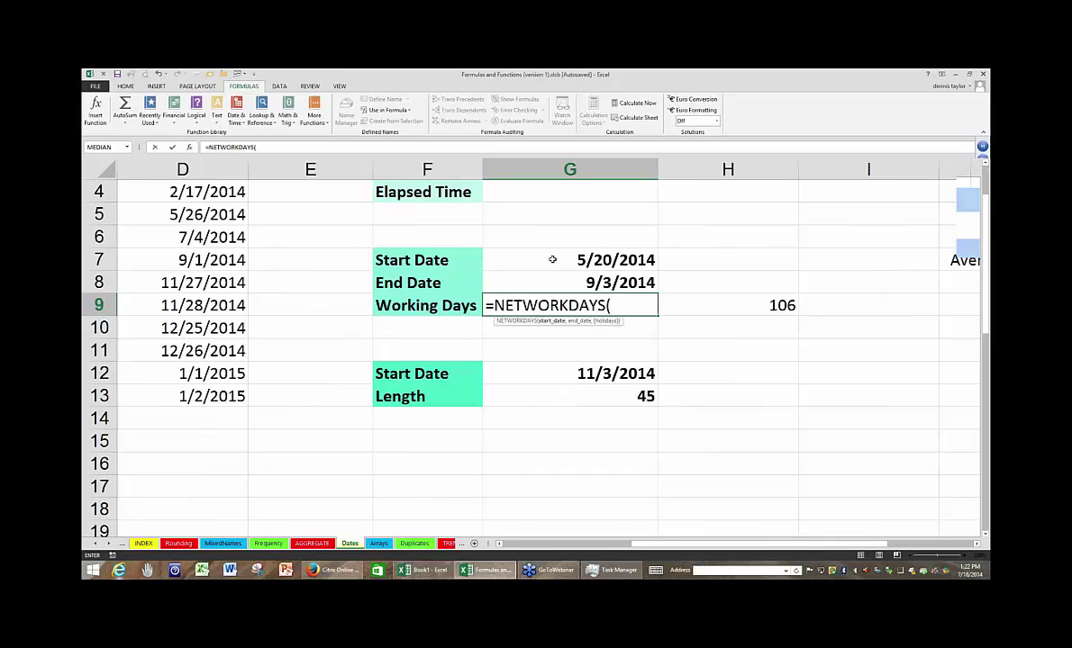
pyautogui.click(553, 259)
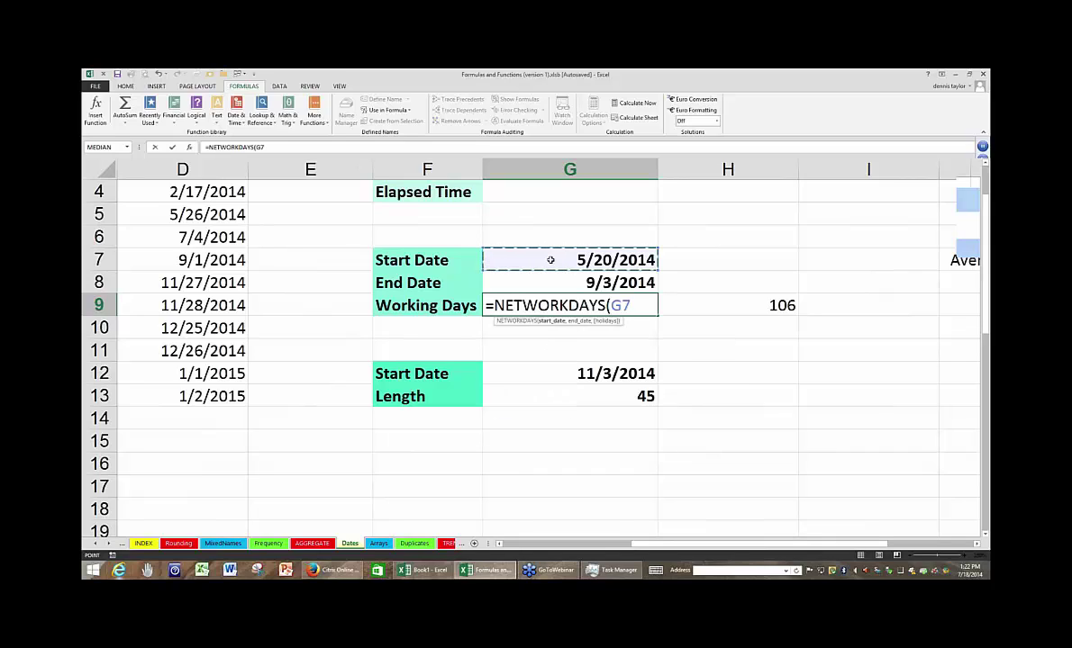
pyautogui.write(',')
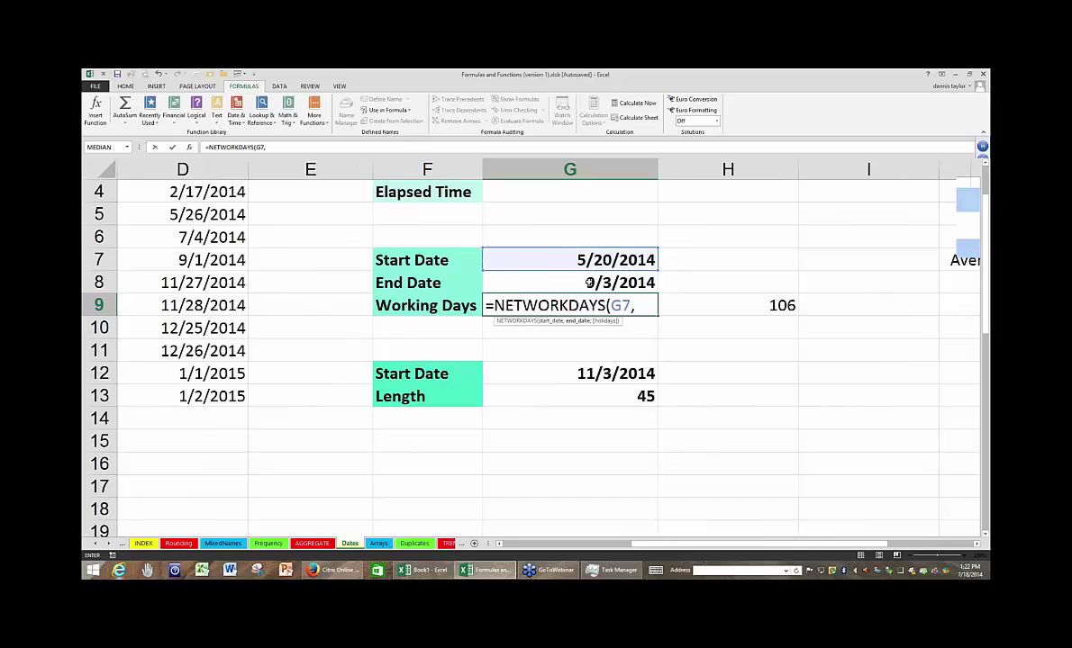
pyautogui.click(590, 283)
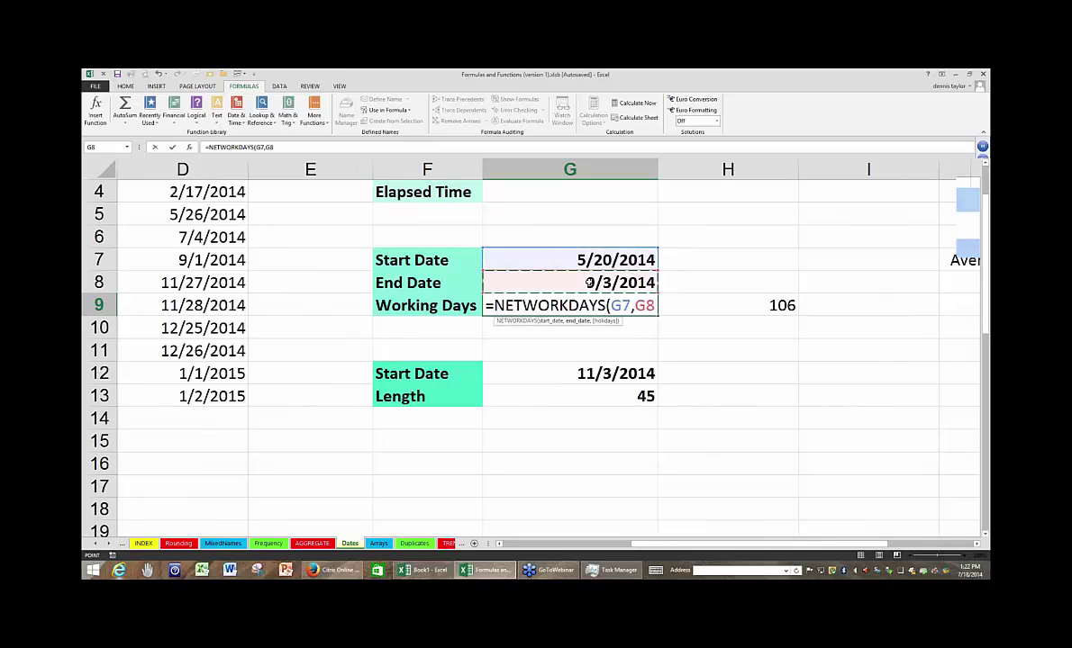
pyautogui.press('Return')
pyautogui.click(610, 305)
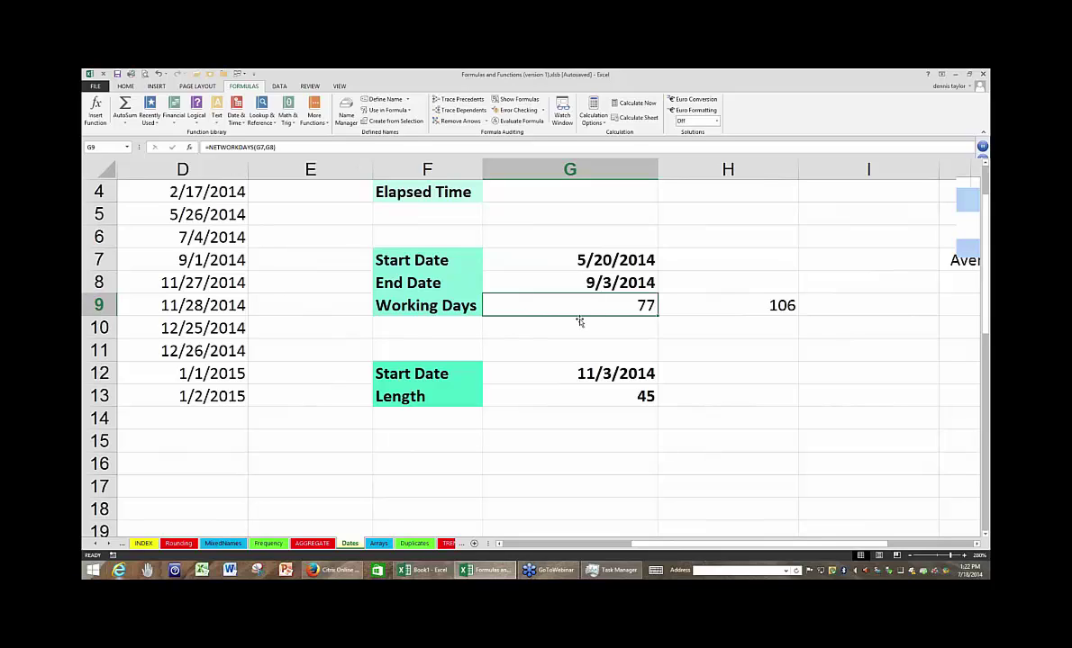
pyautogui.moveTo(621, 295); pyautogui.dragTo(727, 328)
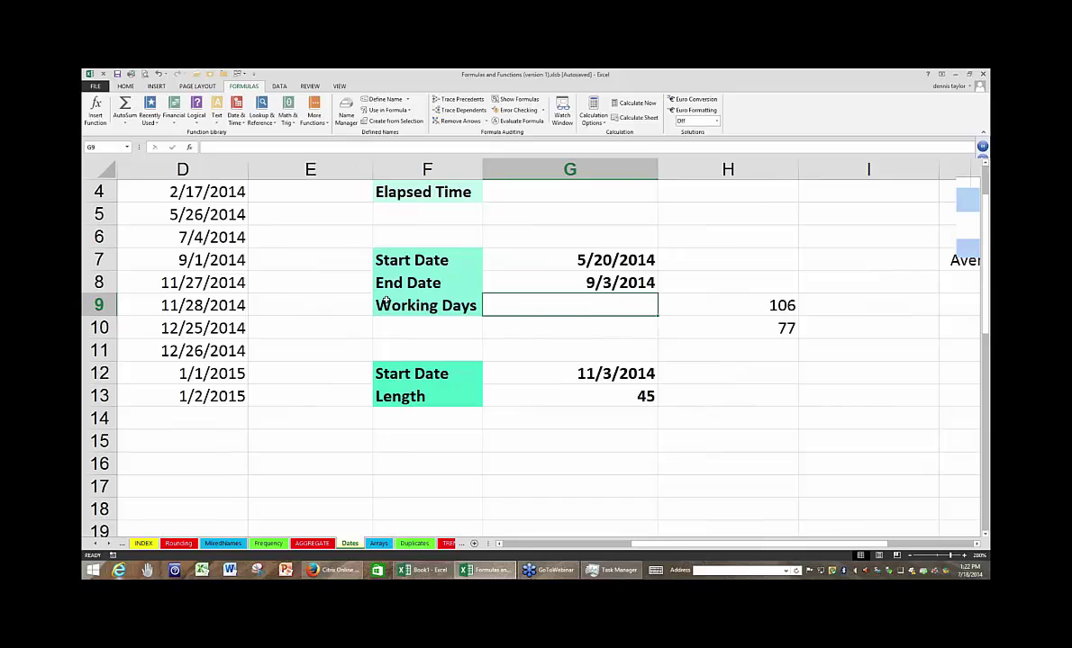
# Enter =NETWORKDAYS(G7,G8,D2:D13) in G9 so that the listed holidays are excluded from the working days.
pyautogui.scroll(1, 383, 300)
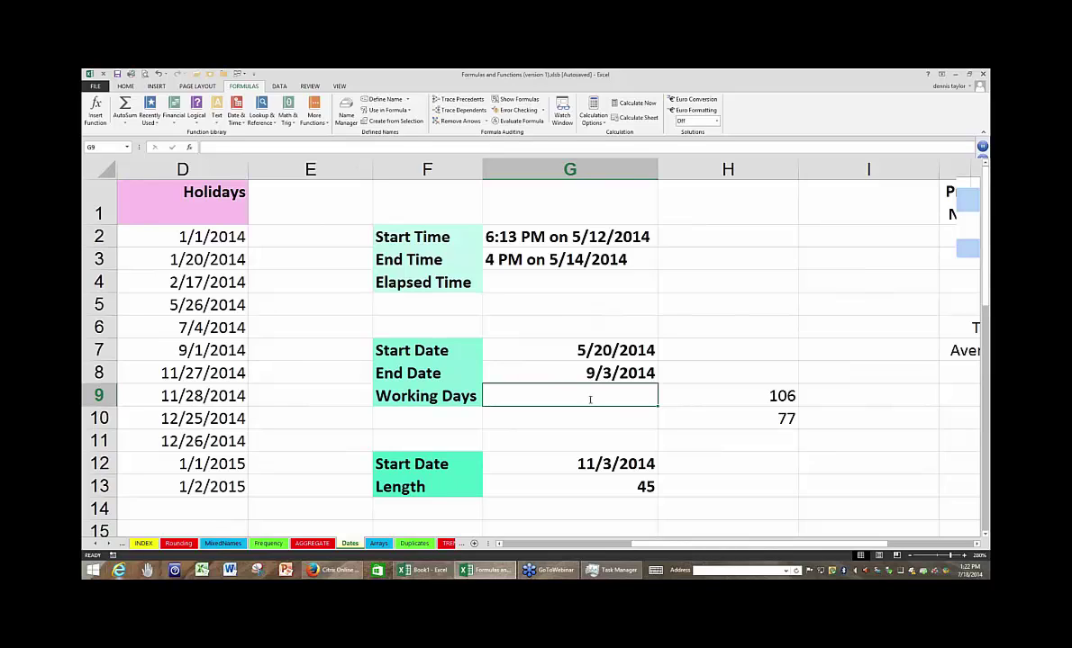
pyautogui.write('=')
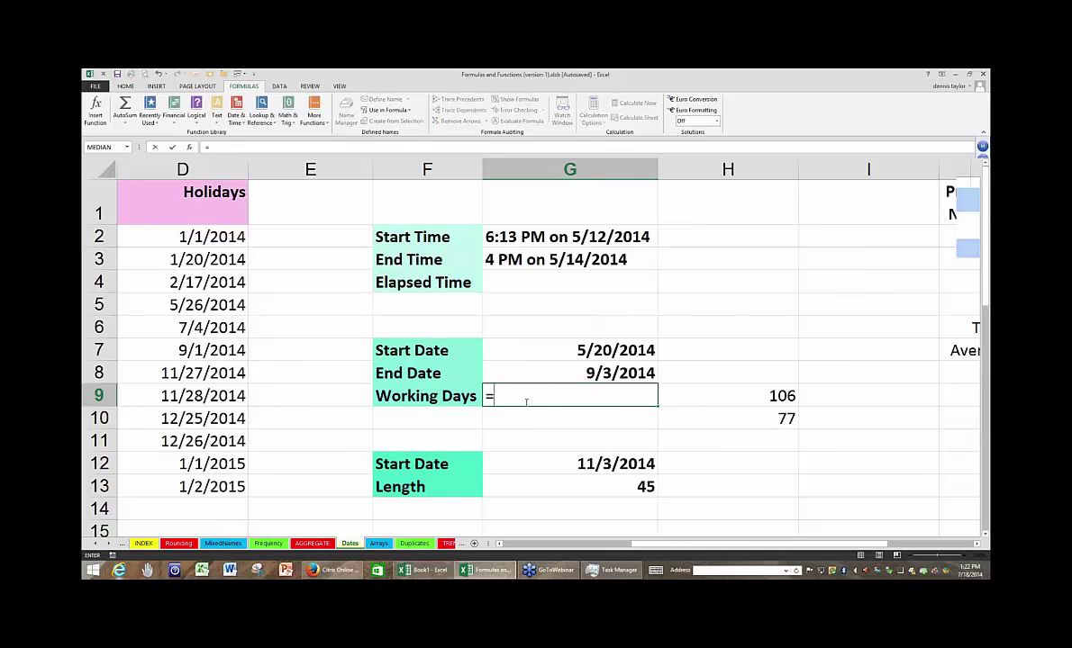
pyautogui.write('n')
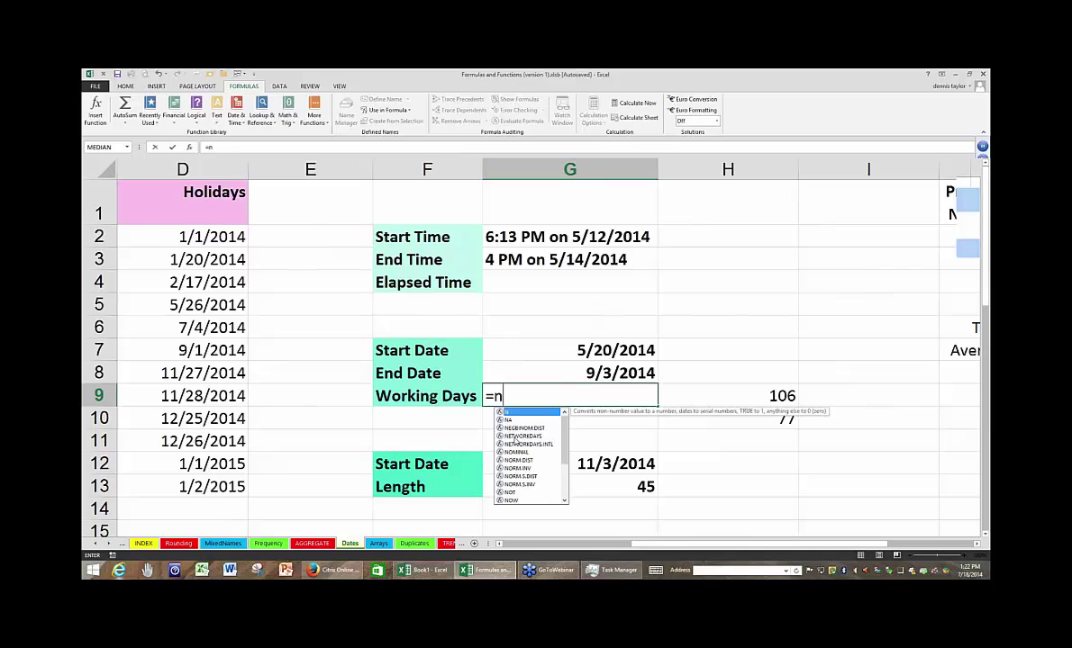
pyautogui.click(515, 436)
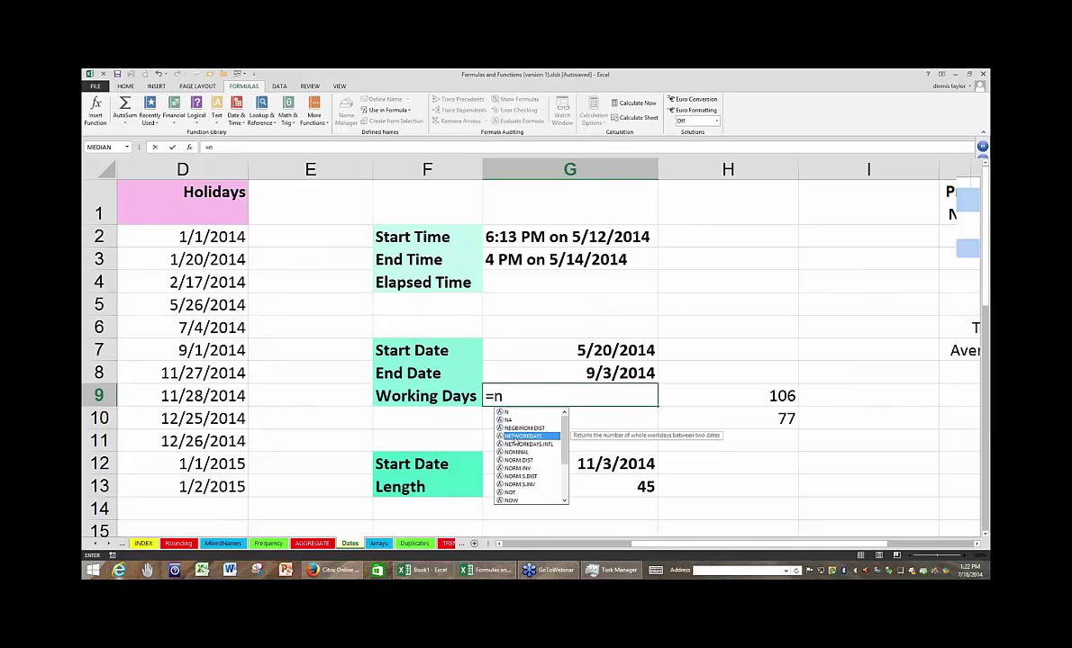
pyautogui.doubleClick(515, 437)
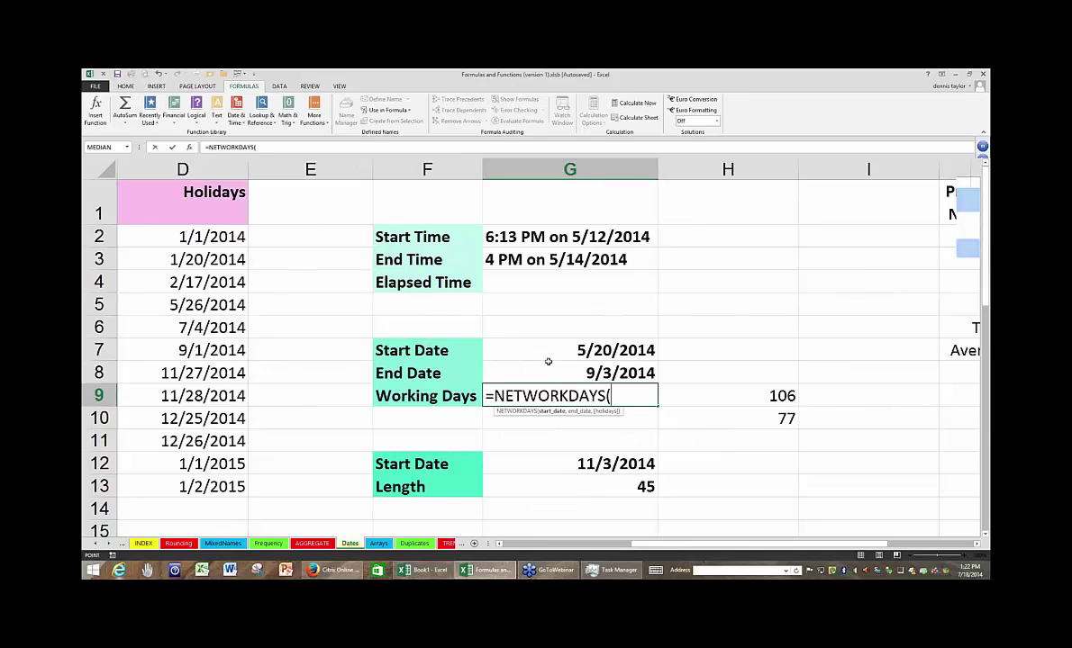
pyautogui.click(547, 360)
pyautogui.write(',')
pyautogui.click(554, 372)
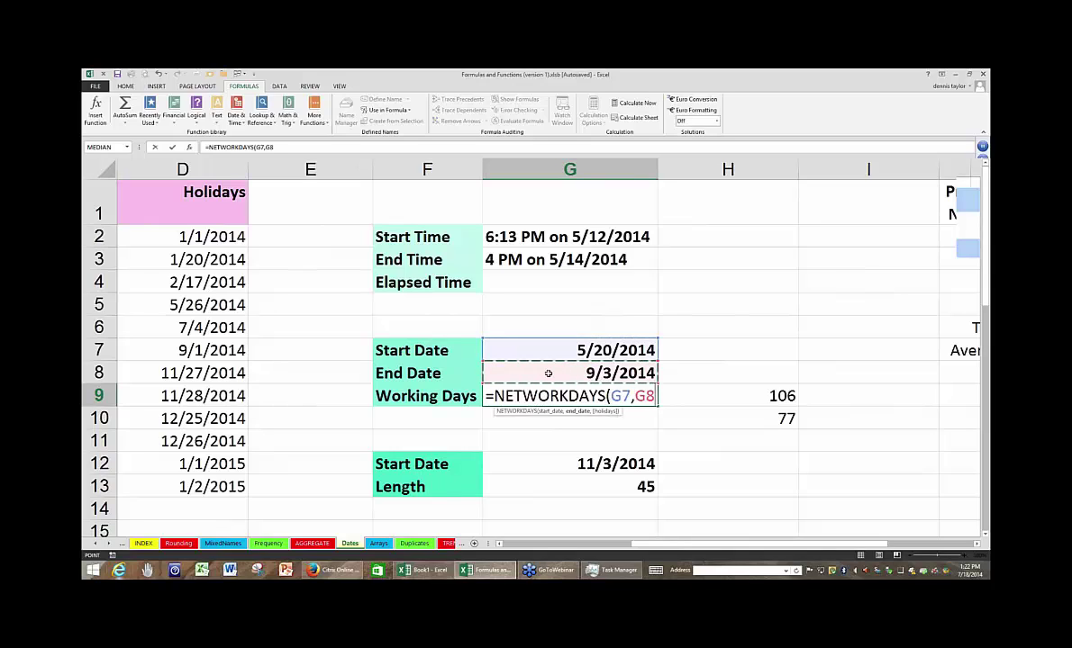
pyautogui.write(',')
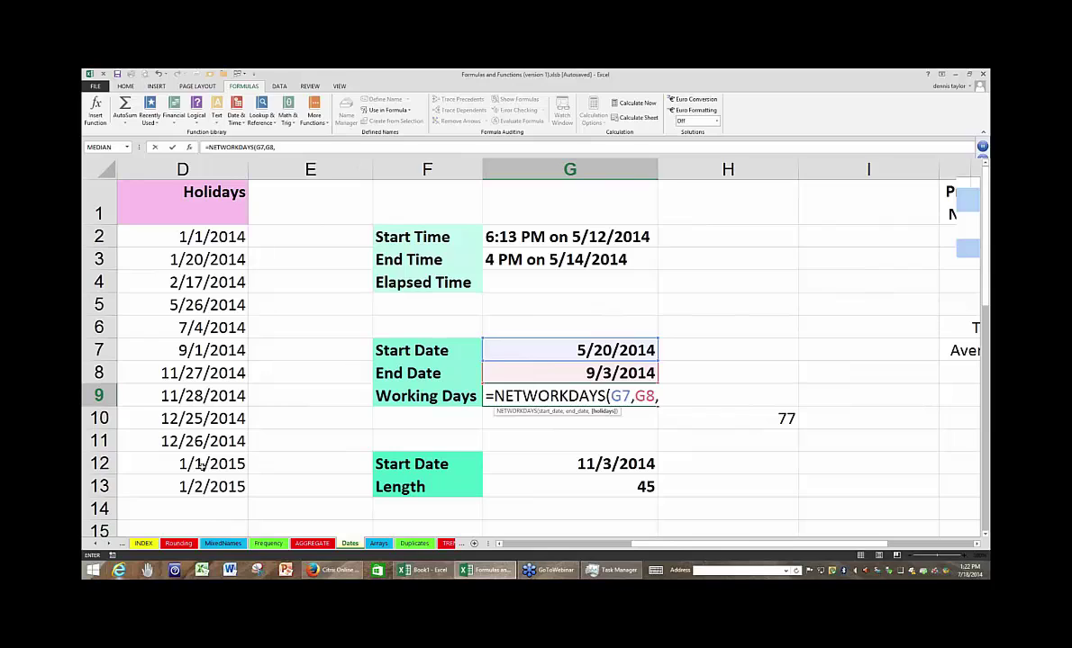
pyautogui.moveTo(207, 236); pyautogui.dragTo(207, 485)
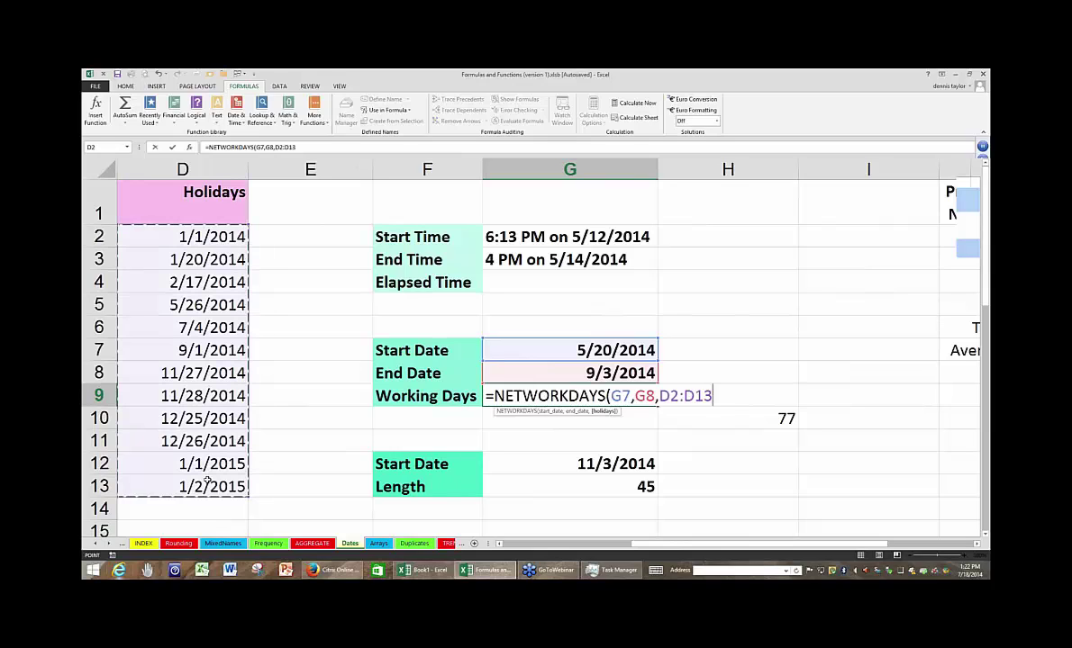
pyautogui.press('Return')
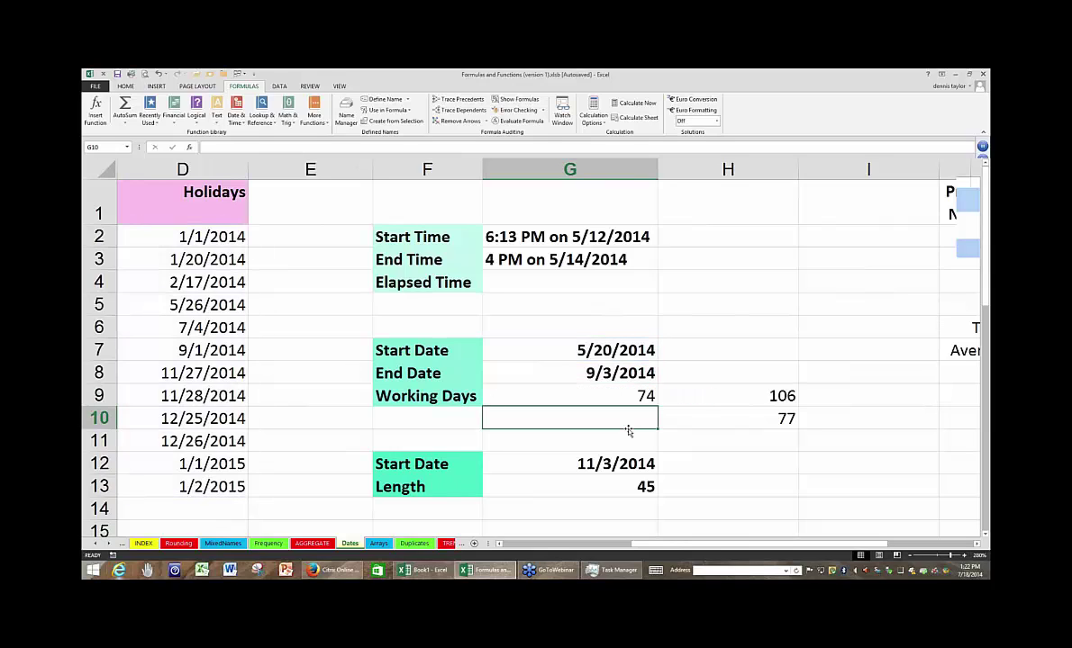
pyautogui.click(629, 395)
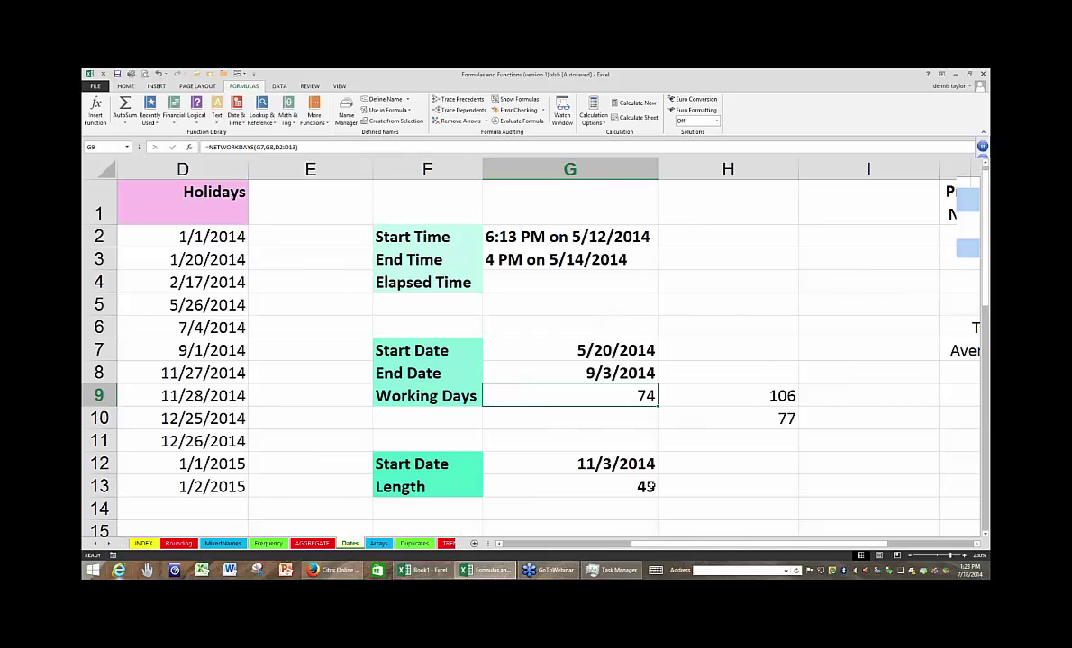
# Try to enter a WORKDAY formula in G14, below the second Start Date and its Length.
pyautogui.scroll(-1, 647, 486)
pyautogui.click(608, 421)
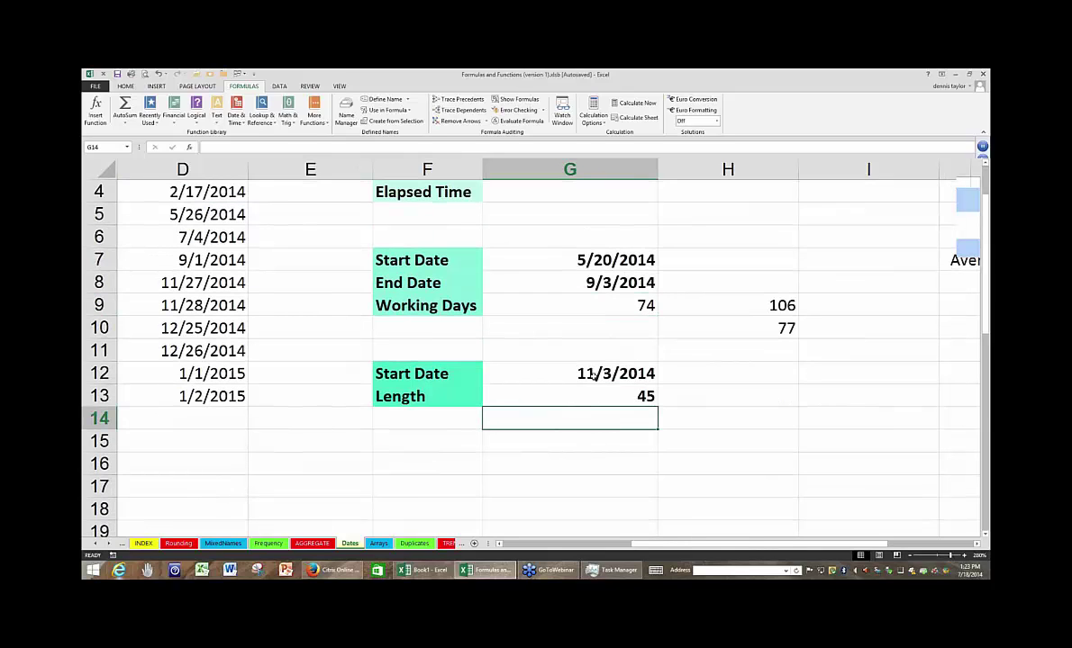
pyautogui.click(589, 374)
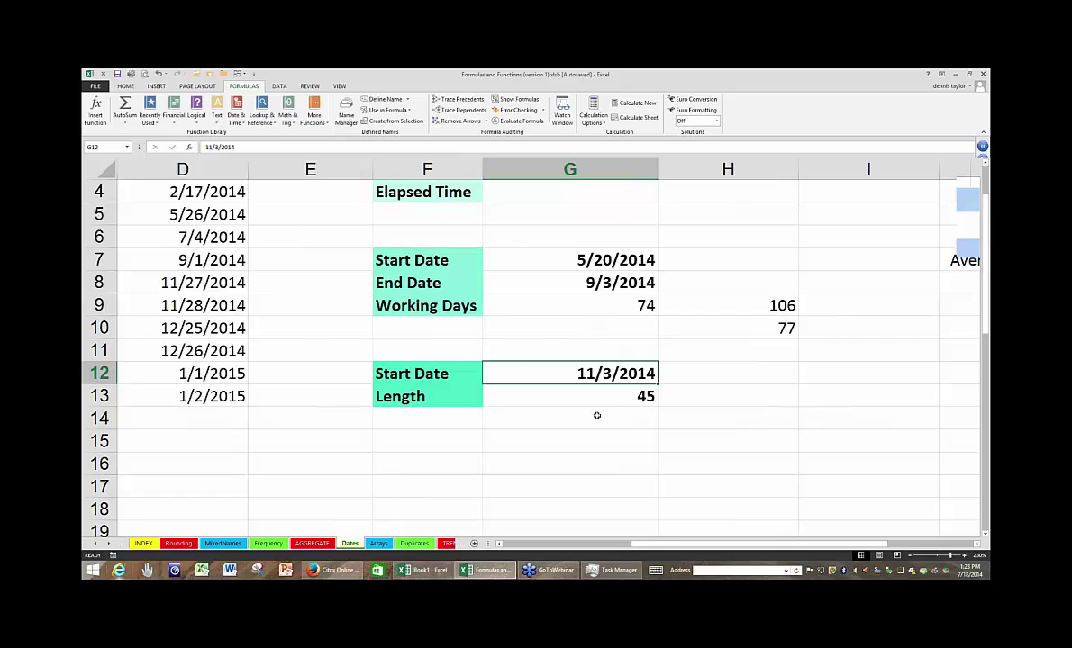
pyautogui.click(597, 416)
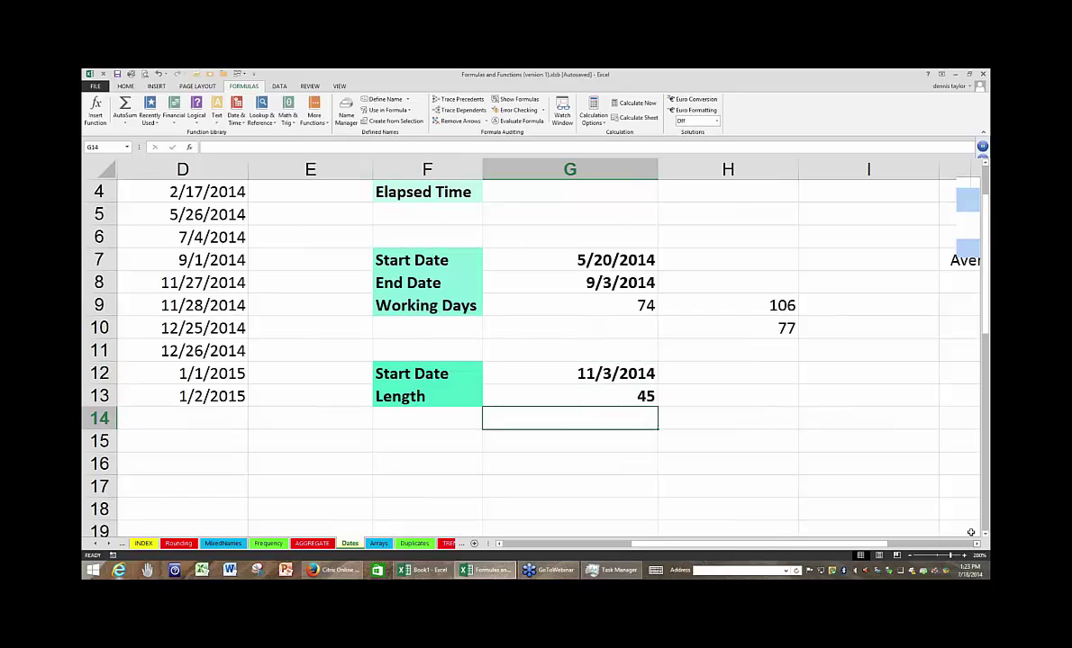
pyautogui.click(605, 395)
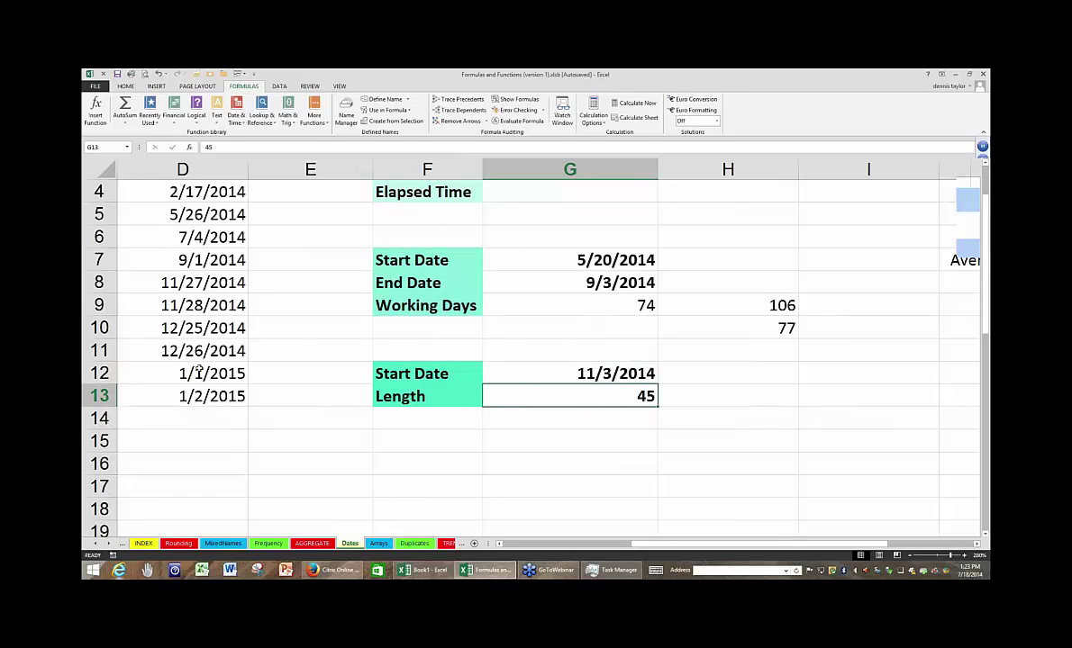
pyautogui.press('Return')
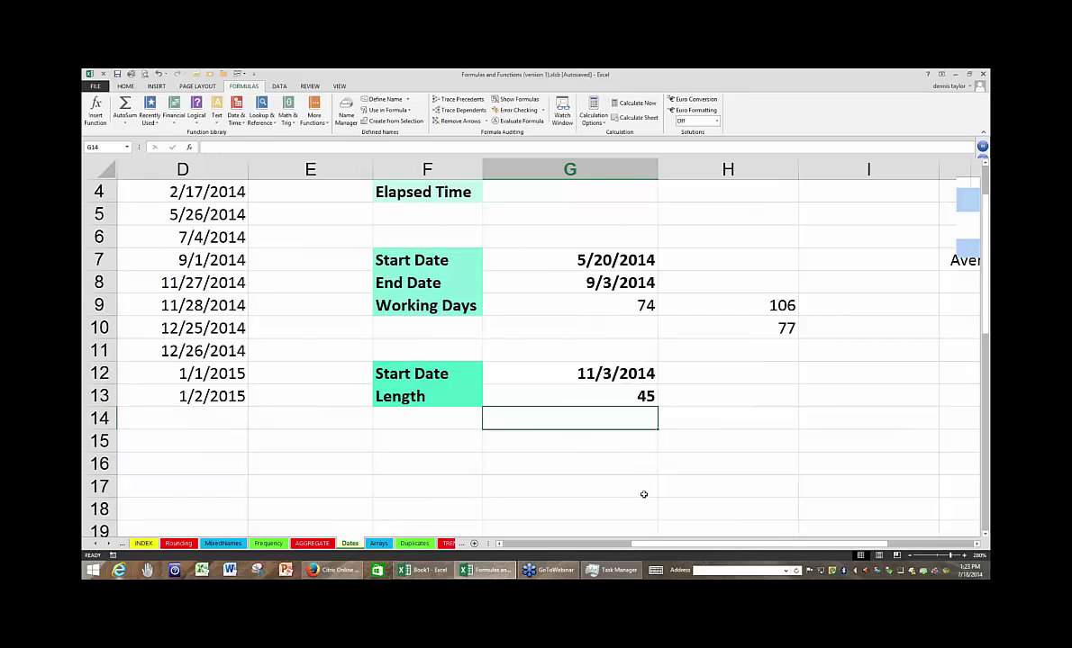
pyautogui.write('=')
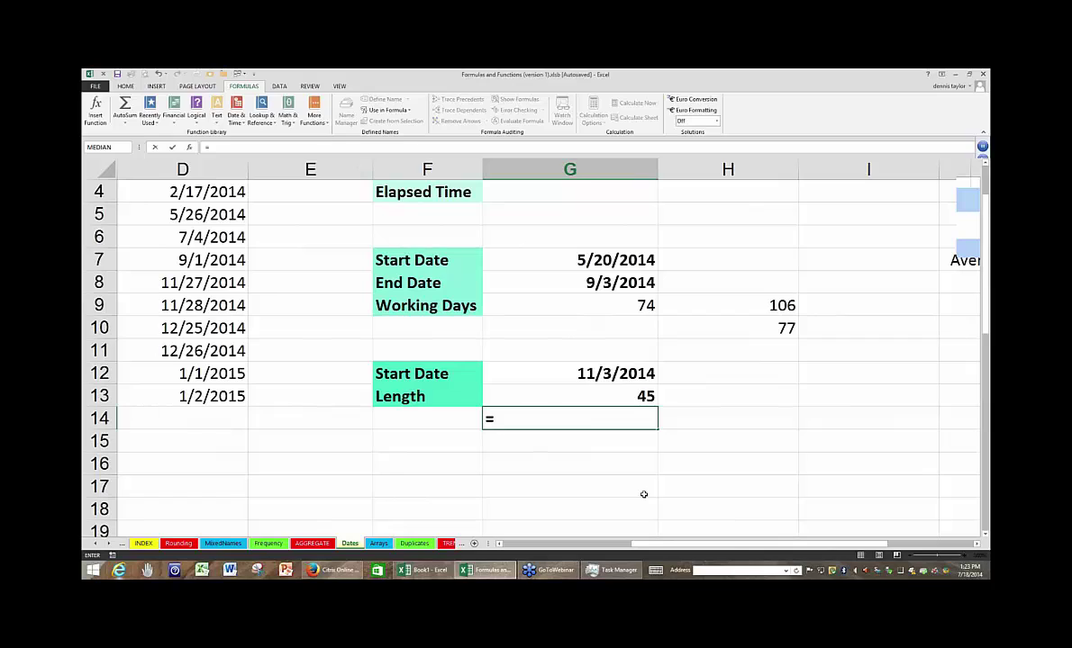
pyautogui.write('wor')
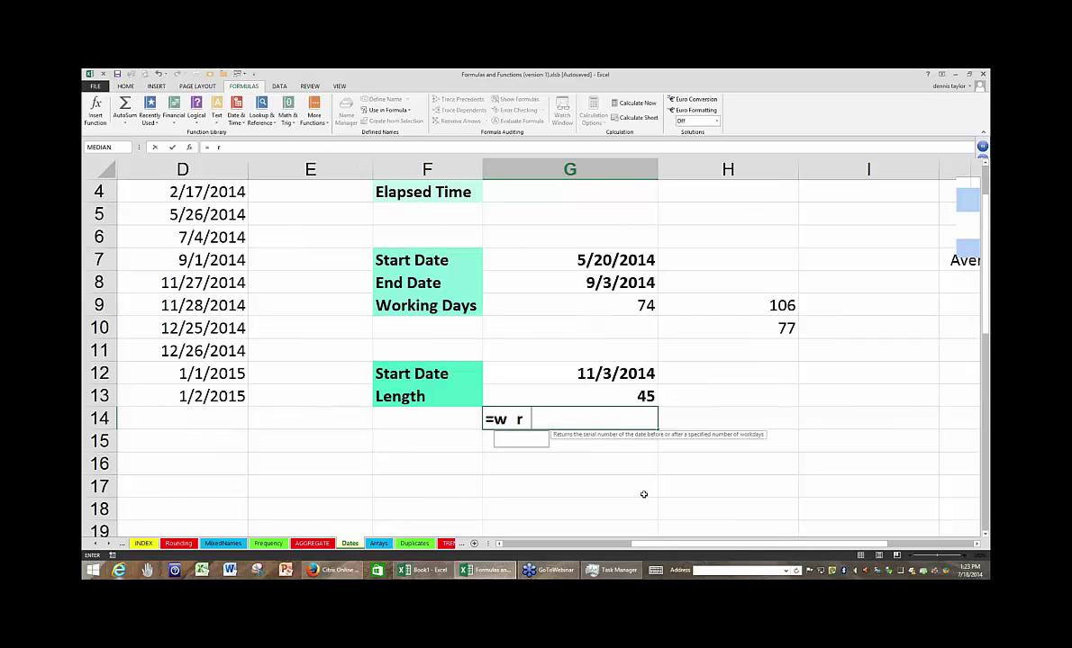
pyautogui.click(530, 420)
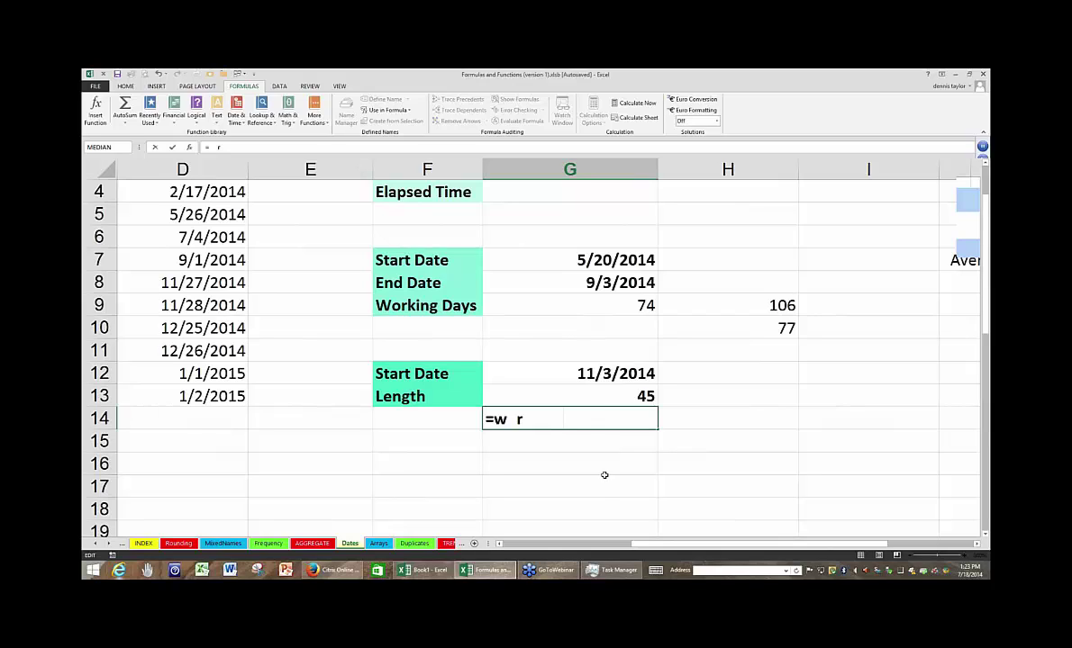
pyautogui.click(605, 476)
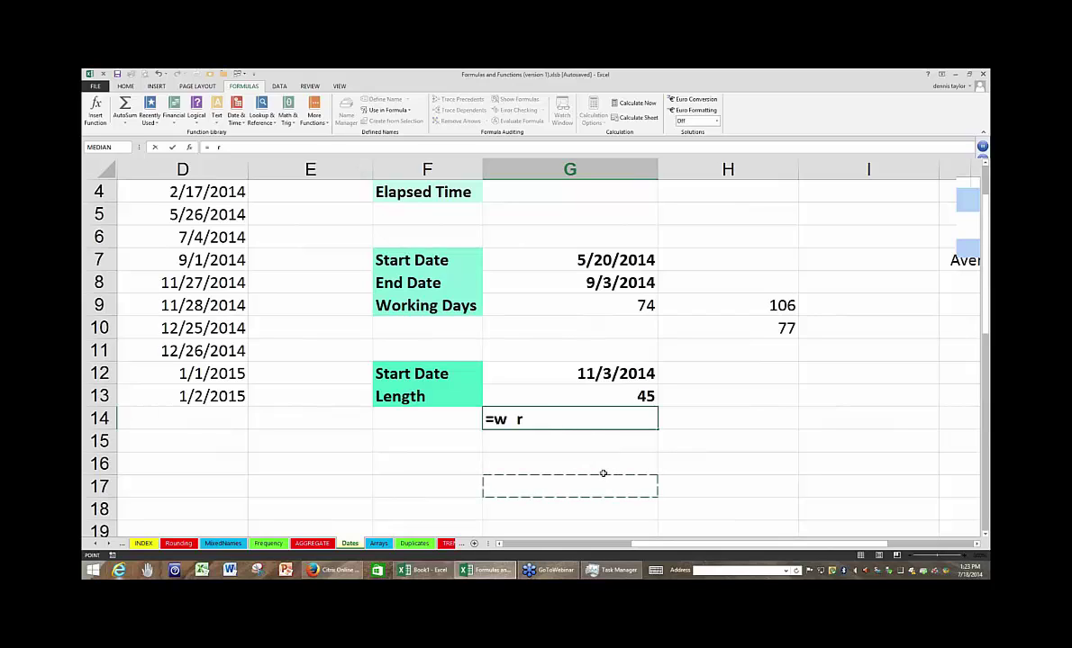
pyautogui.press('Escape')
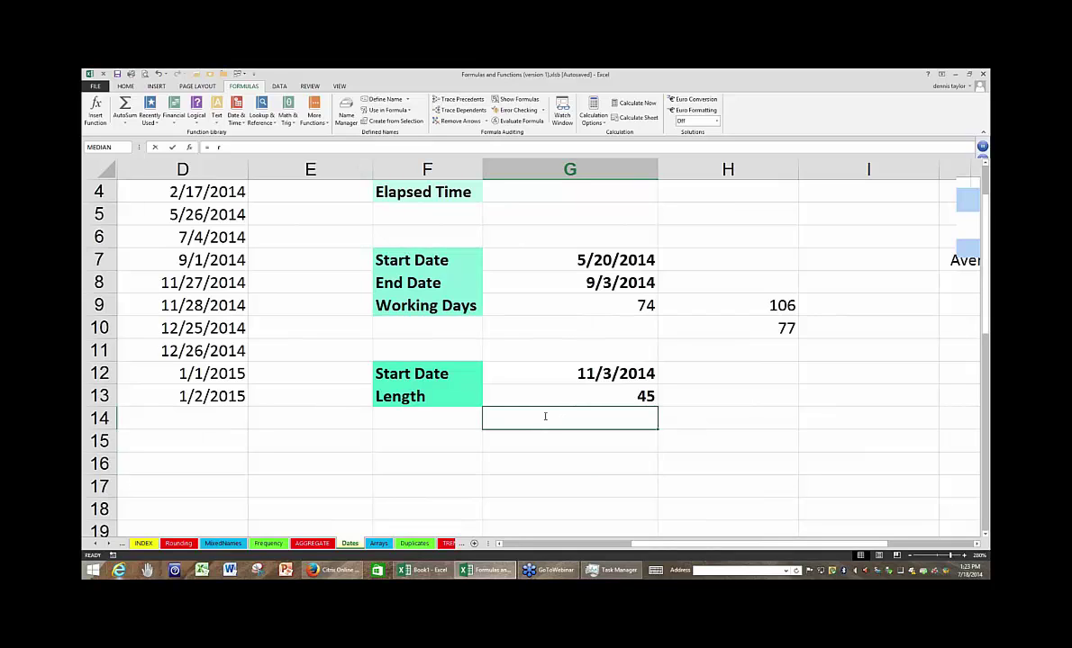
pyautogui.write('=w r')
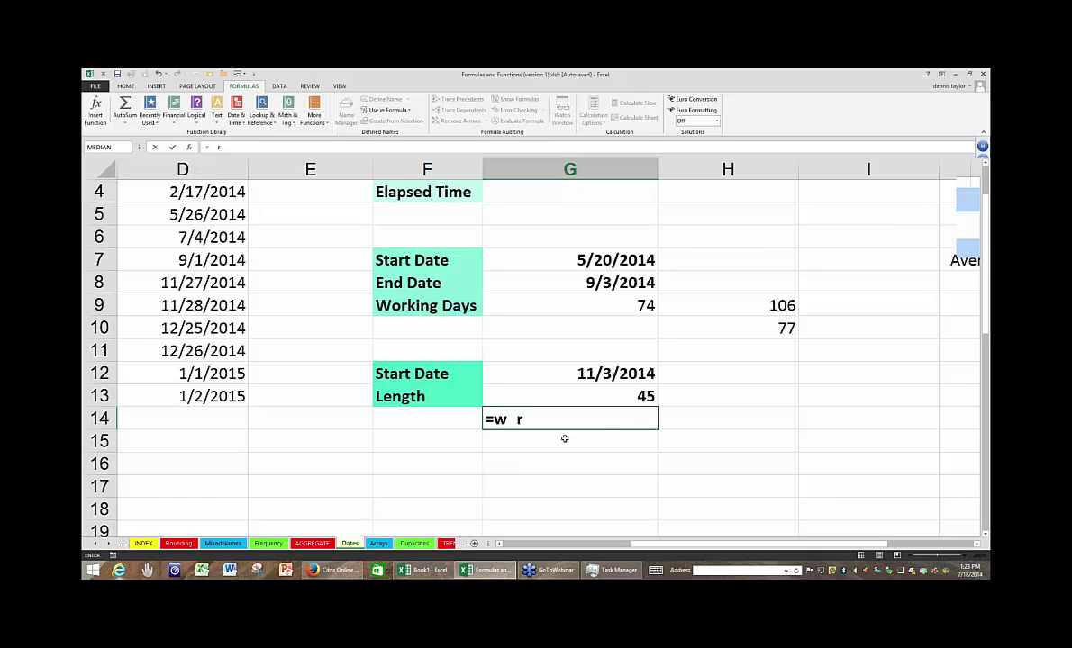
pyautogui.click(564, 439)
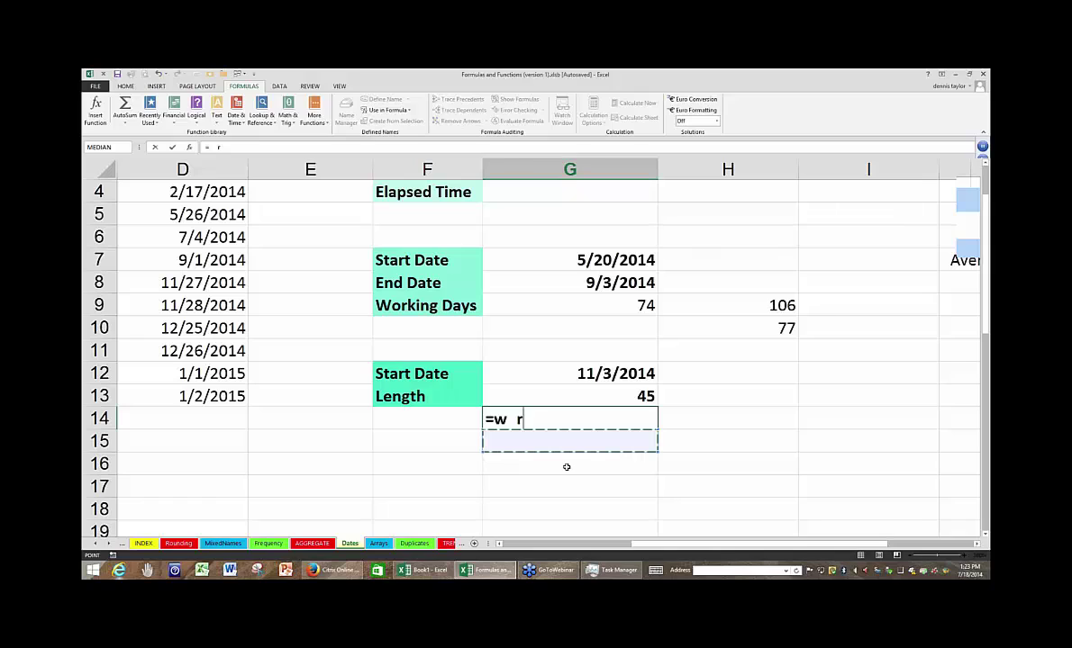
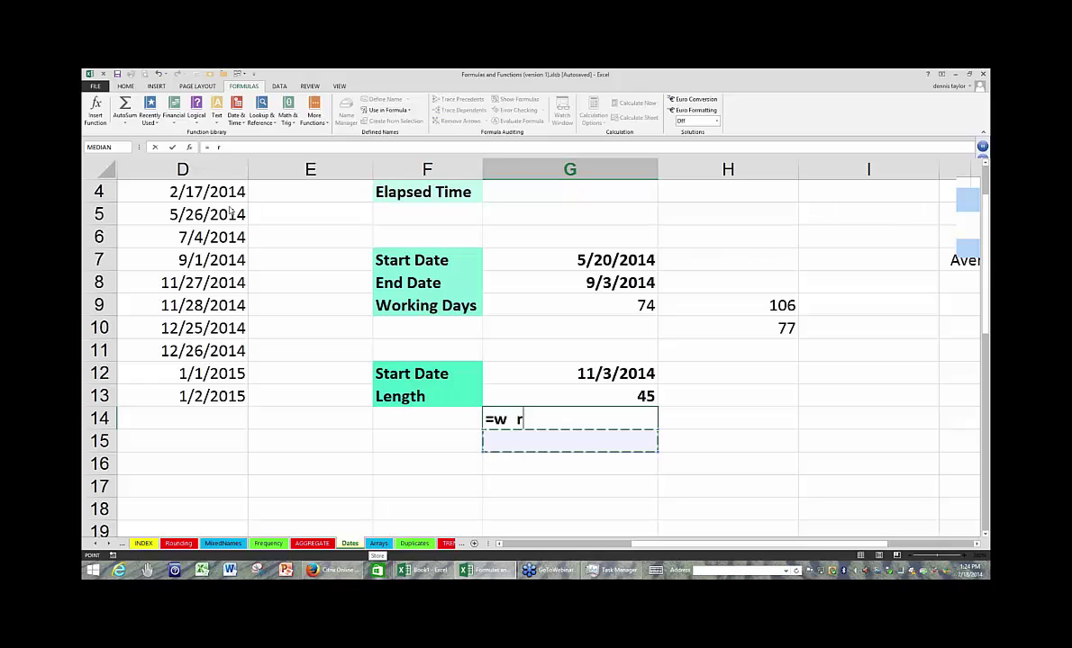
# Switch to Task Manager and end the Microsoft Excel task.
pyautogui.press('super')
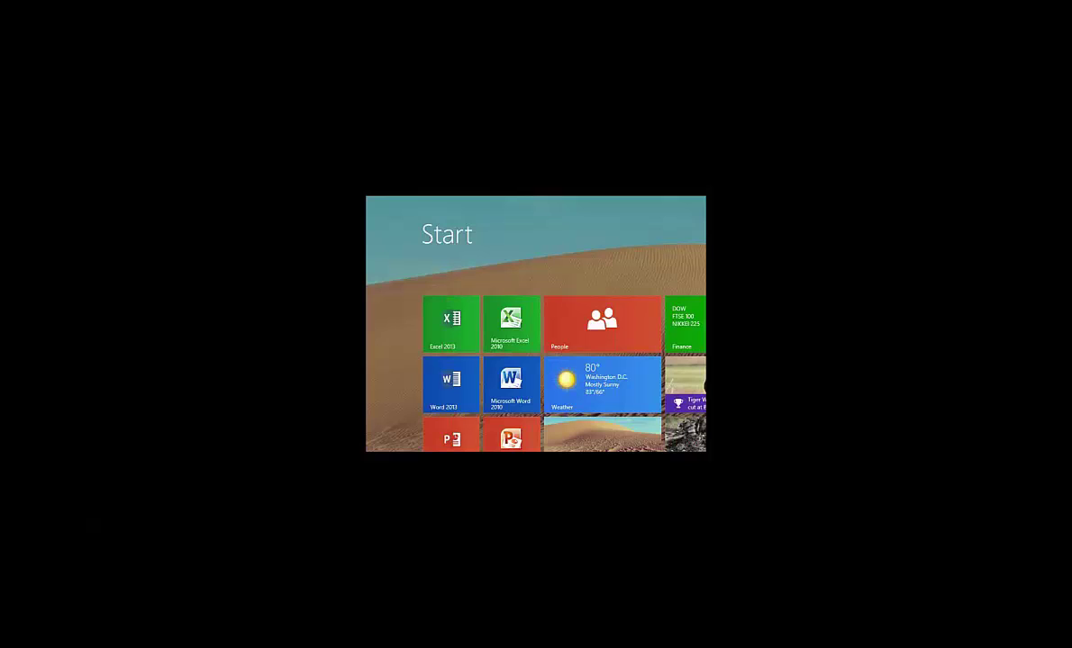
pyautogui.moveTo(367, 198)
pyautogui.click(368, 221)
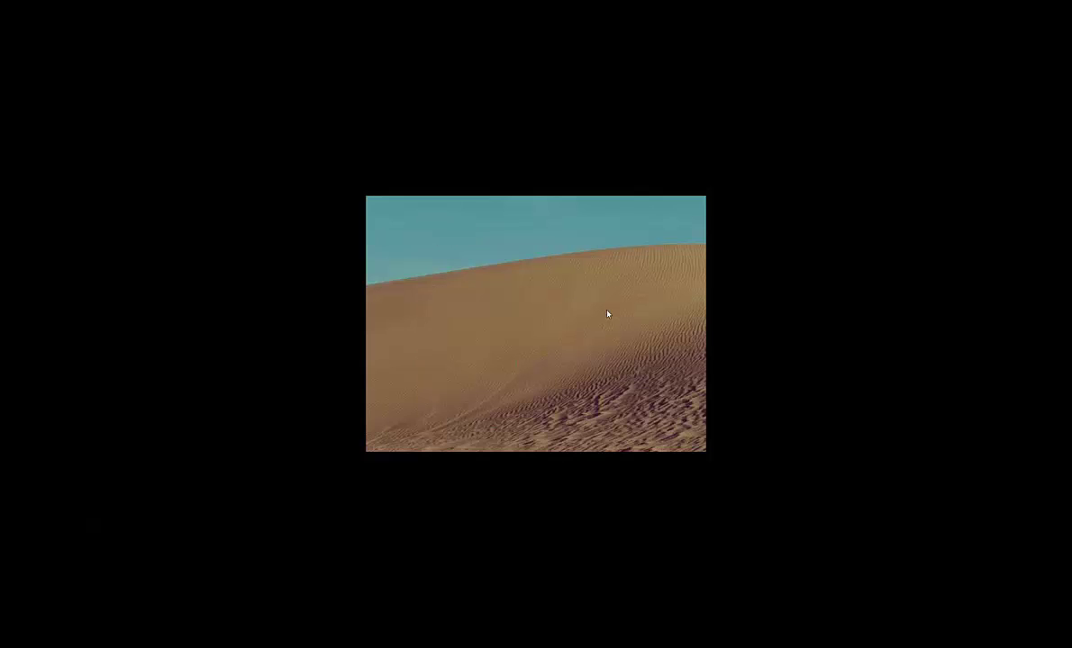
pyautogui.hotkey('ctrl', 'shift', 'Escape')
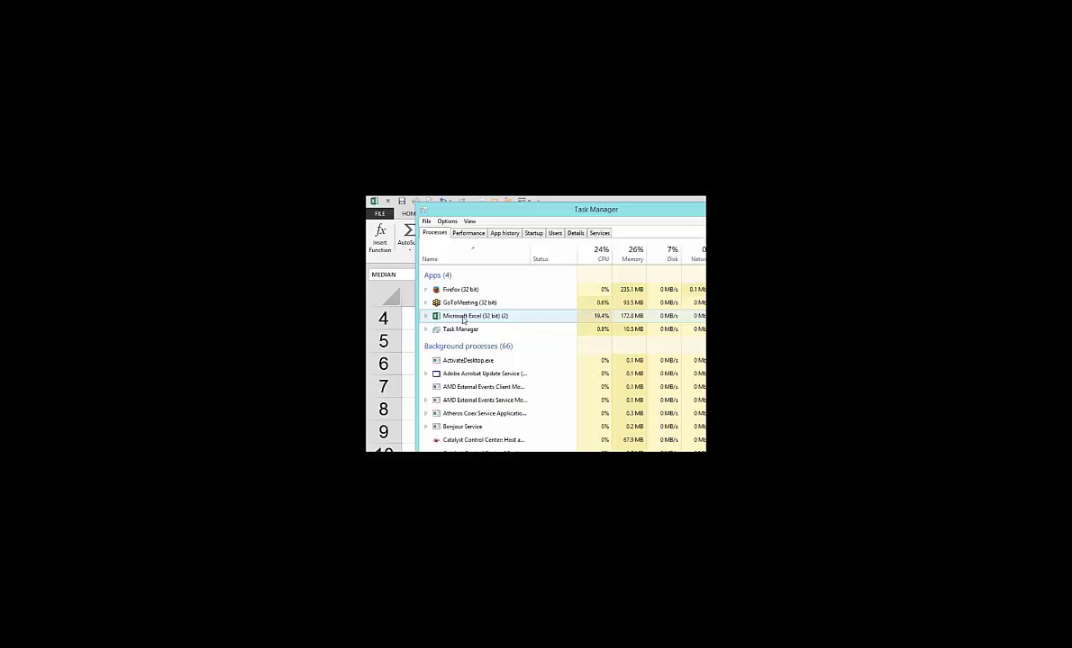
pyautogui.click(463, 318)
pyautogui.press('Delete')
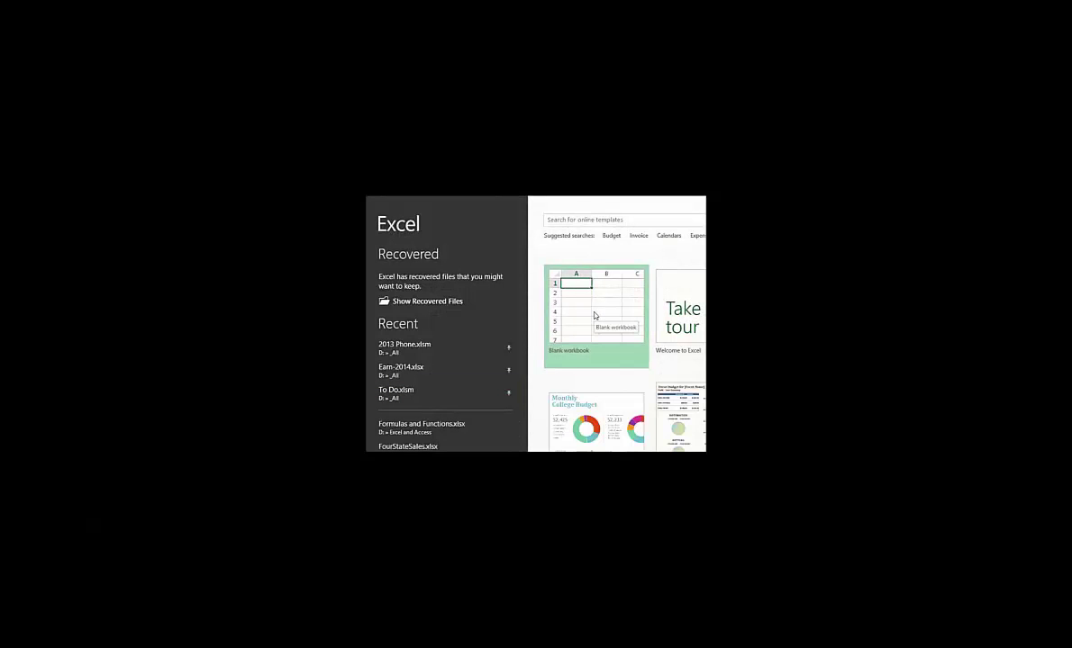
# Show Excel's recovered files and open the recovered Formulas and Functions workbook.
pyautogui.click(530, 343)
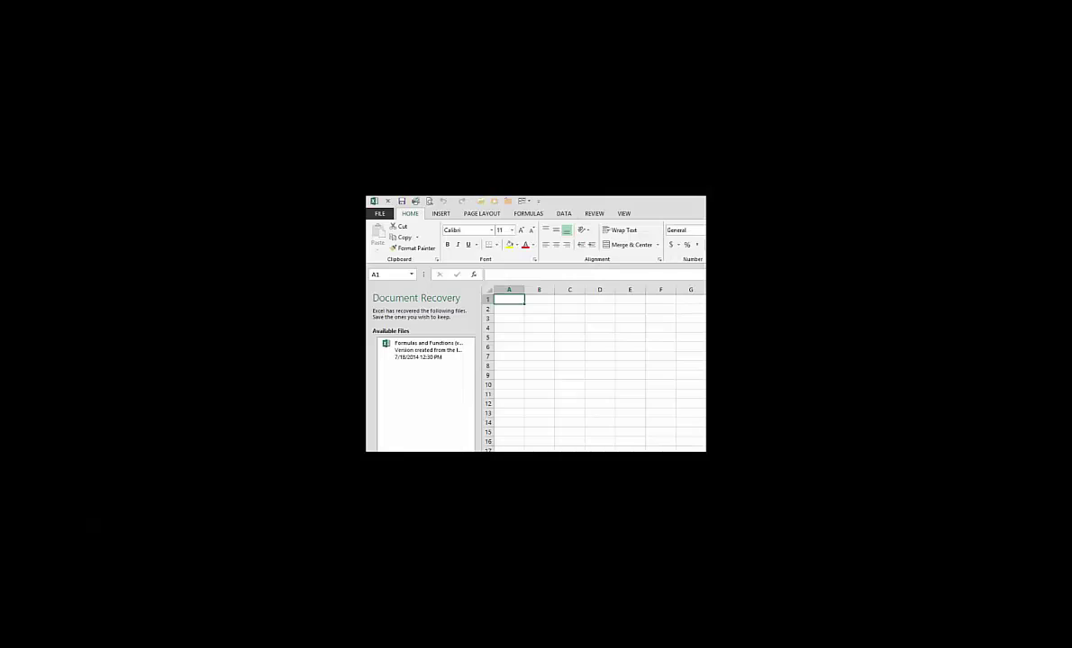
pyautogui.click(418, 351)
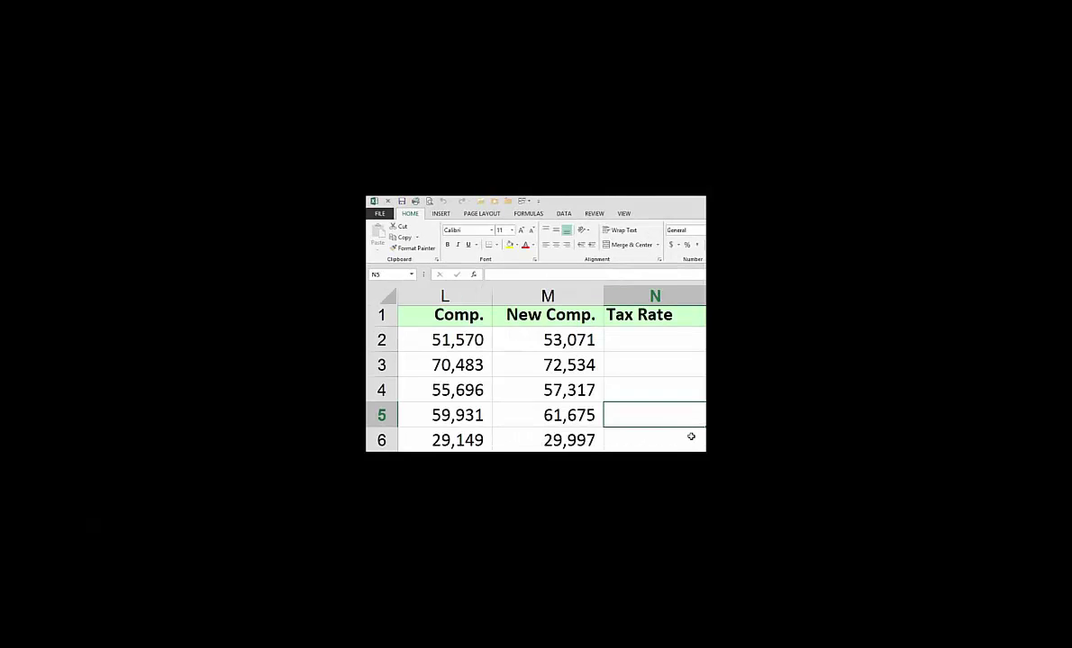
pyautogui.click(661, 393)
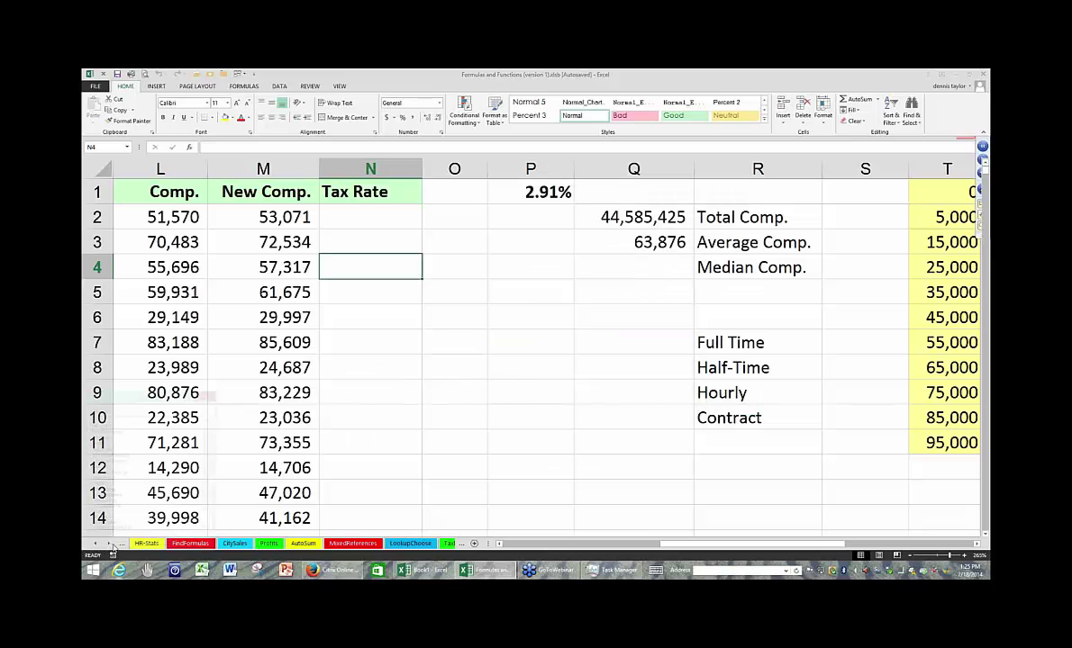
# Activate the AGGREGATE sheet and close the Document Recovery pane.
pyautogui.rightClick(114, 546)
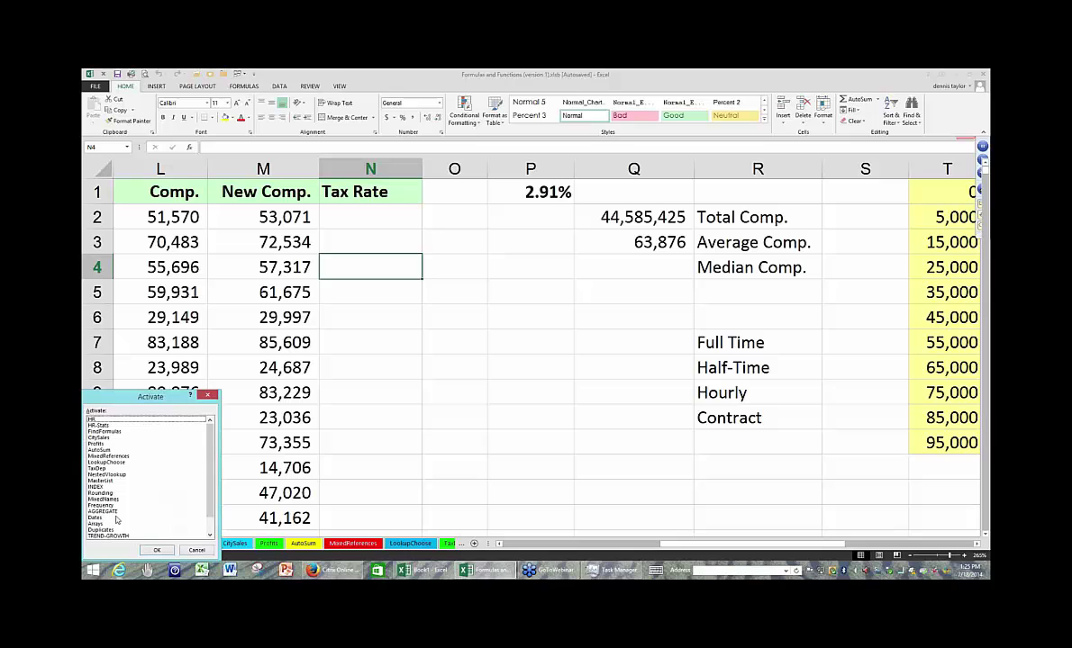
pyautogui.click(154, 550)
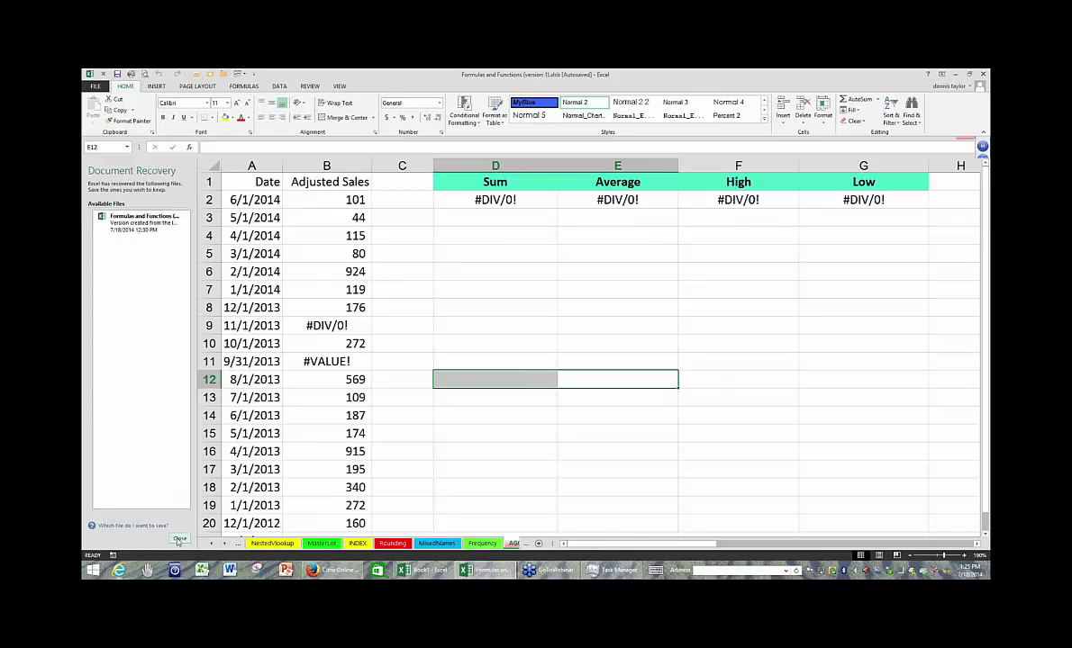
pyautogui.click(392, 453)
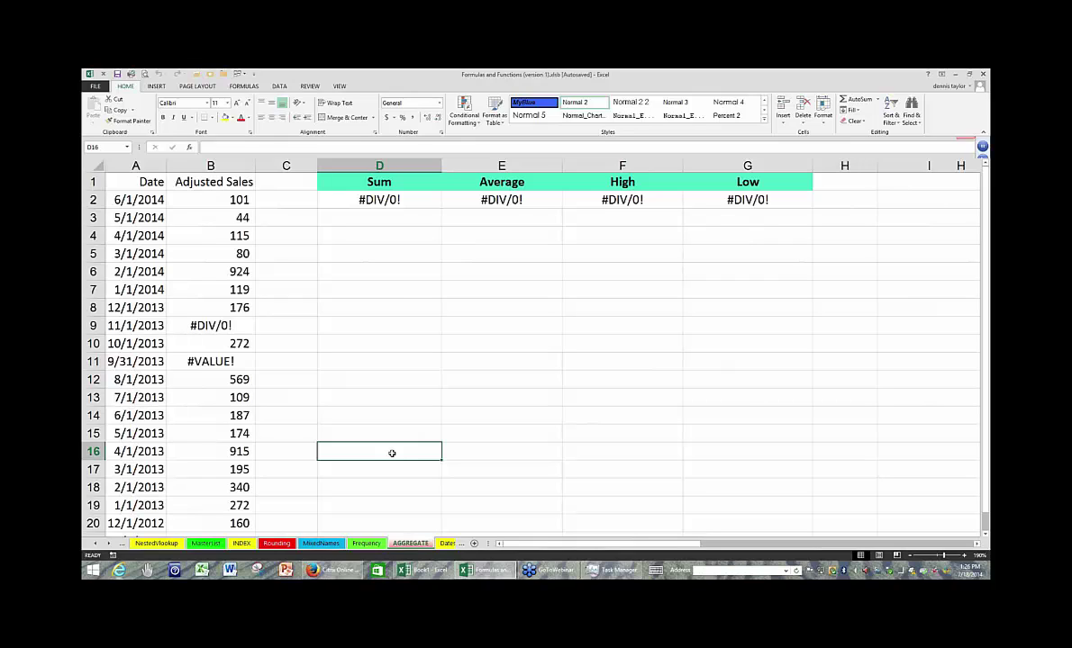
# Look over the dates and Adjusted Sales entries on the AGGREGATE sheet down to the last row.
pyautogui.click(371, 295)
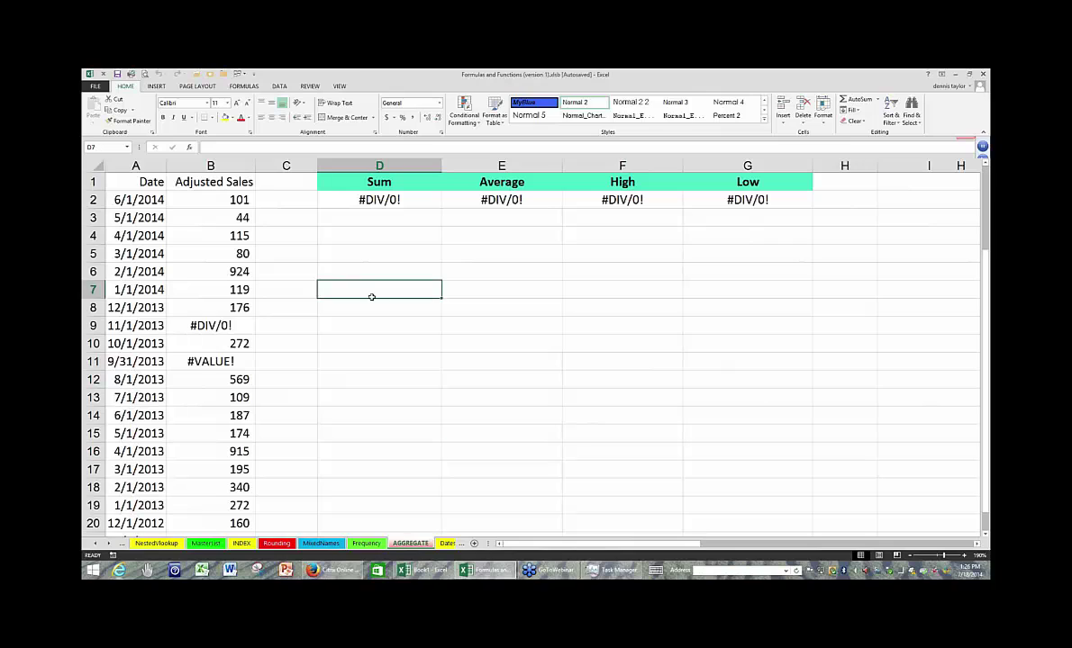
pyautogui.scroll(-2, 371, 297)
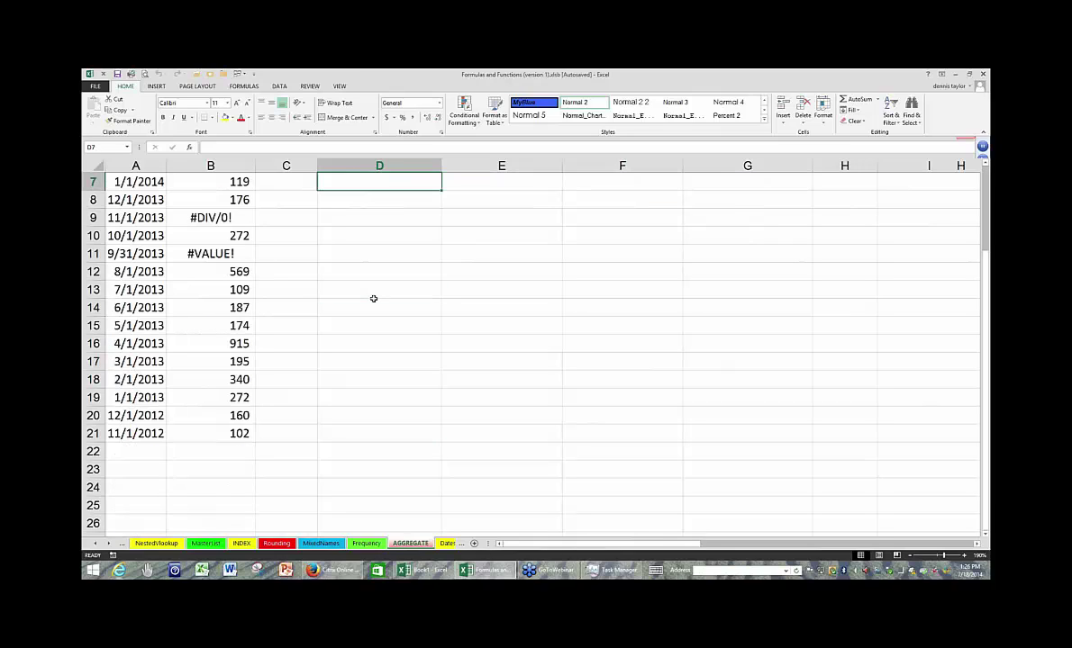
pyautogui.scroll(2, 373, 298)
pyautogui.press('Down')
pyautogui.press('Down')
pyautogui.press('Down')
pyautogui.click(522, 361)
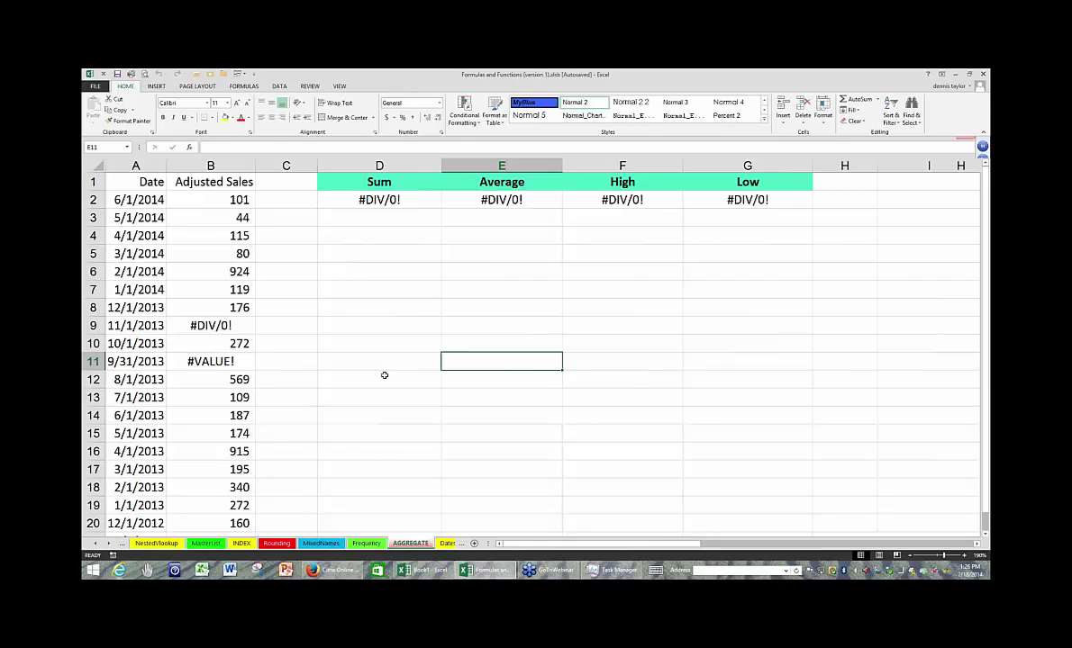
# Inspect the formulas behind the Sum result in D2 and the error cells B9 and B11.
pyautogui.click(345, 199)
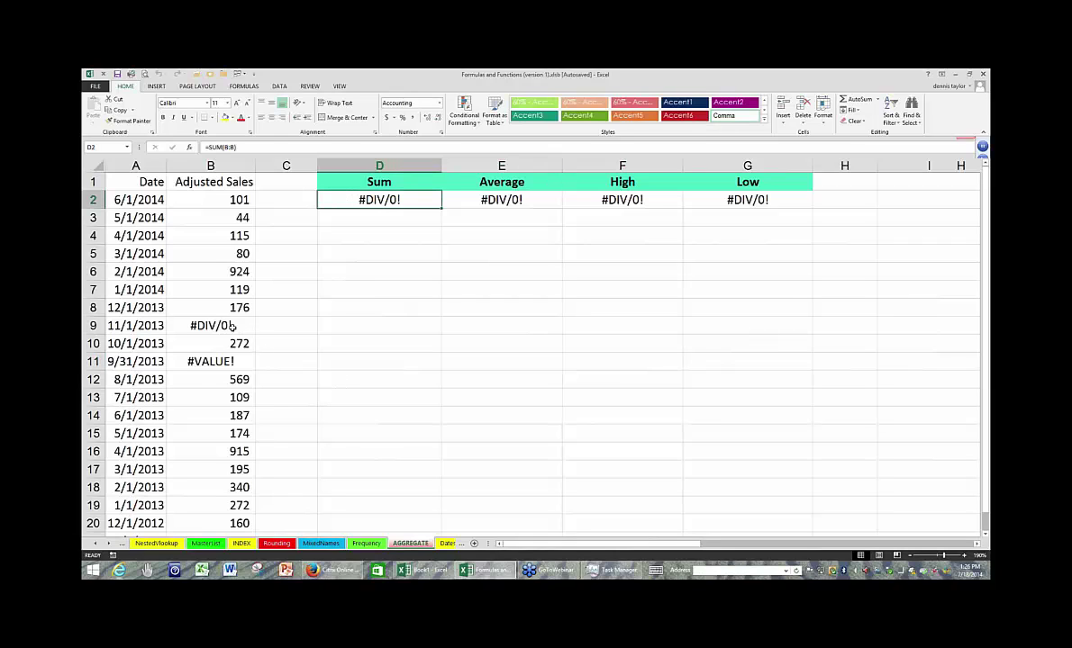
pyautogui.click(234, 326)
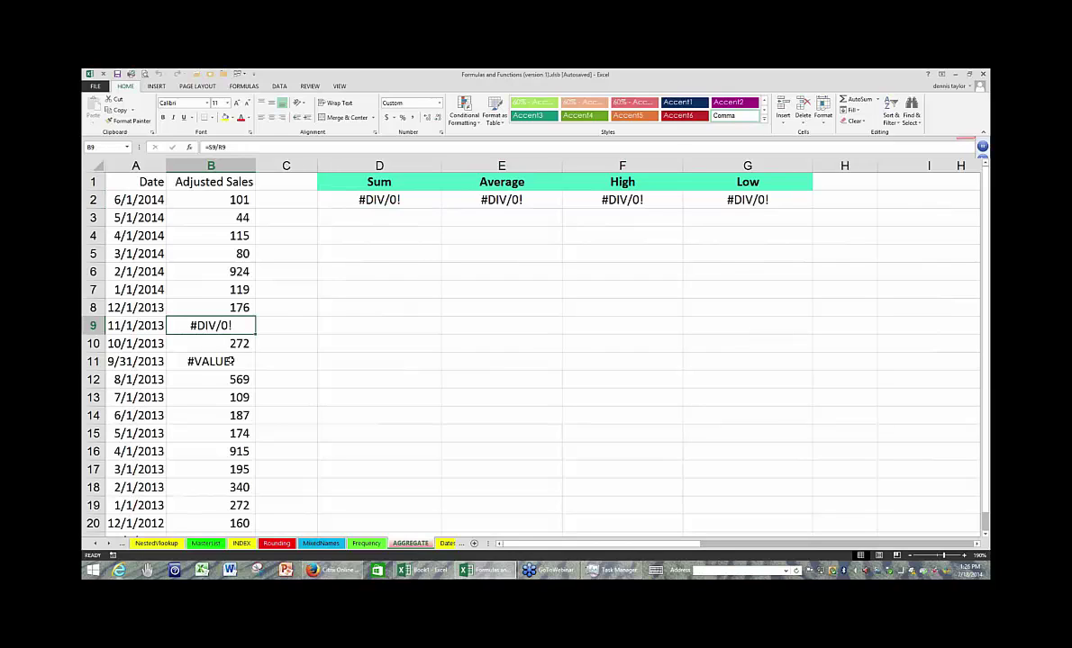
pyautogui.press('Down')
pyautogui.press('Down')
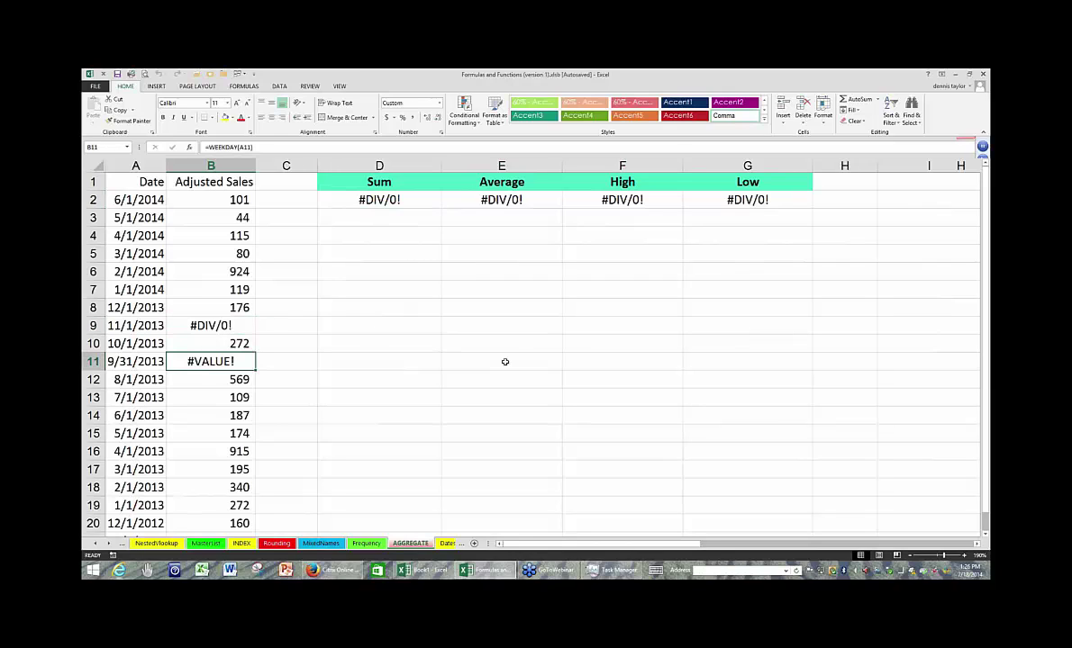
pyautogui.click(505, 362)
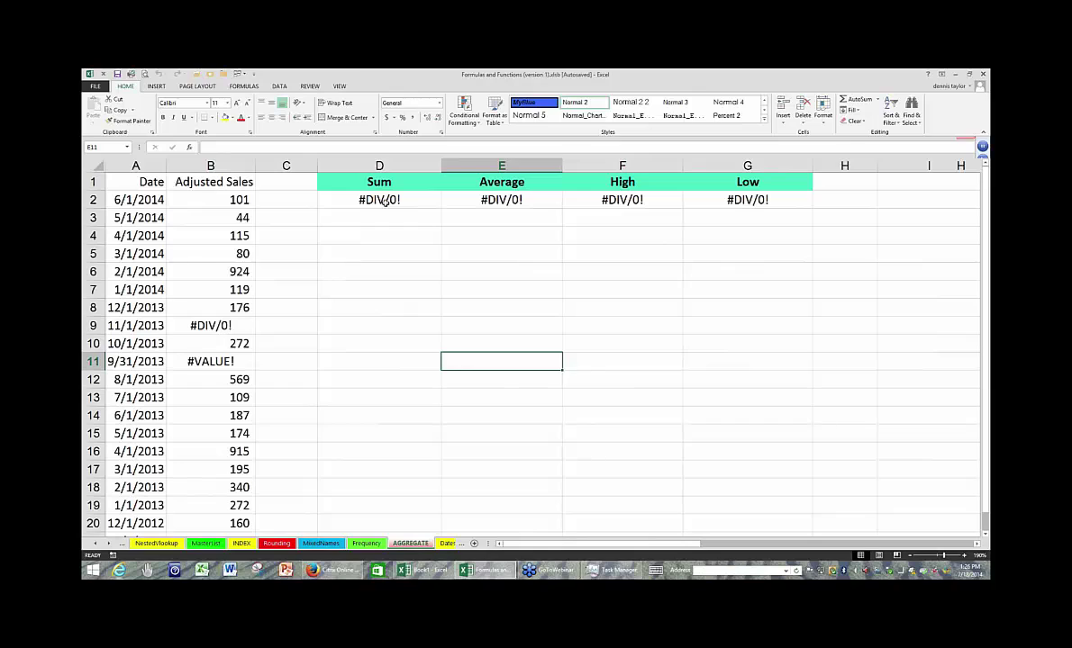
# Examine which column the Sum formula in D2 refers to, leaving the formula as it is.
pyautogui.click(384, 202)
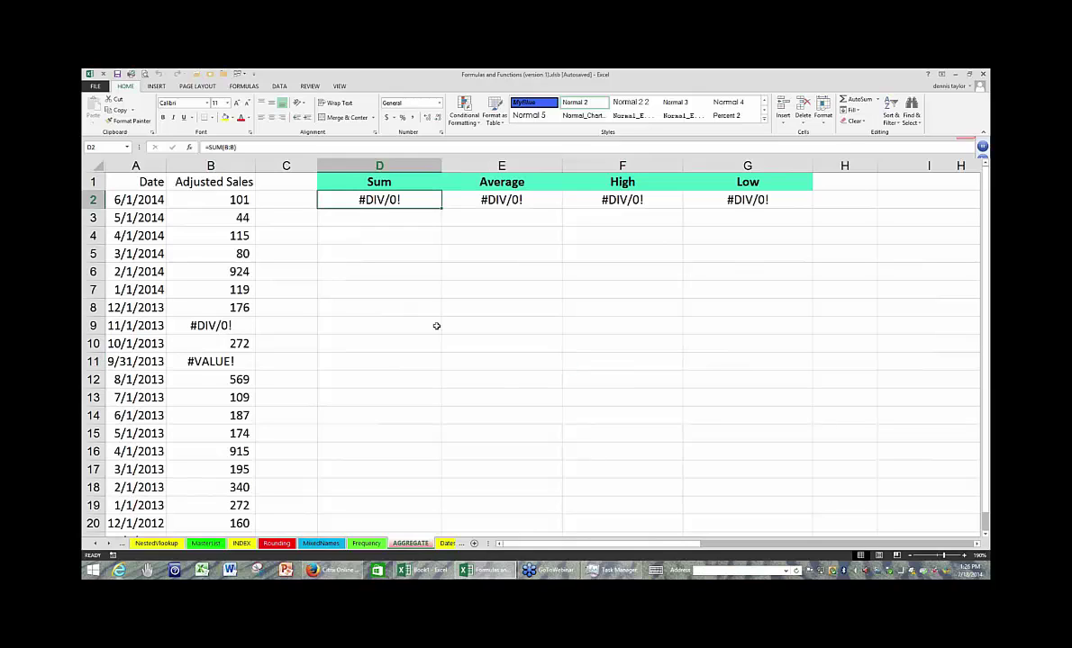
pyautogui.press('F2')
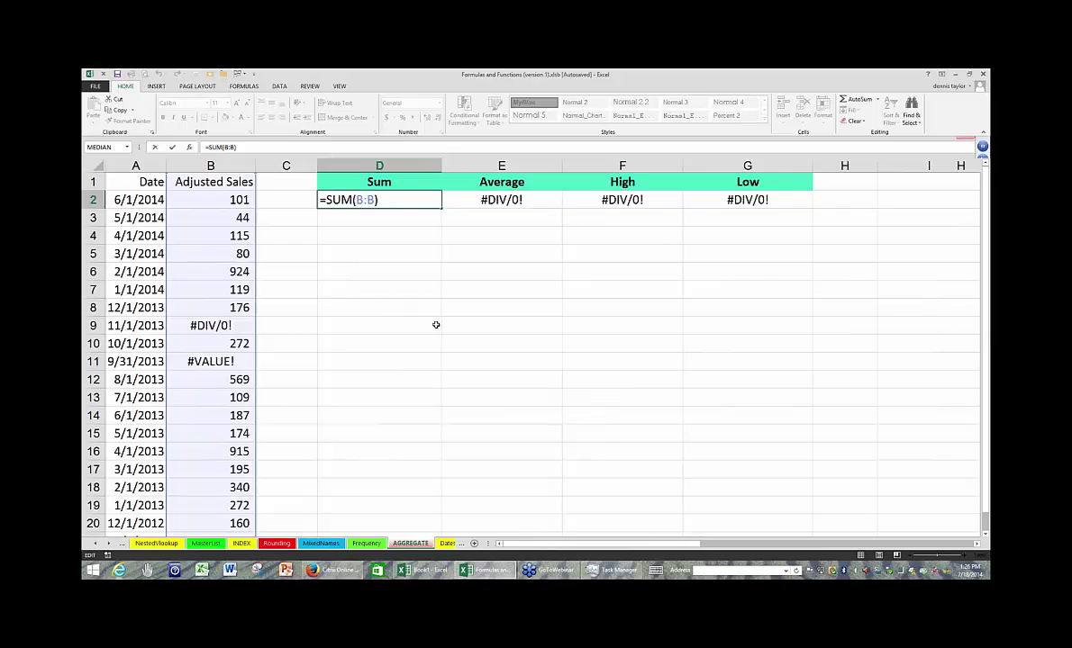
pyautogui.click(416, 264)
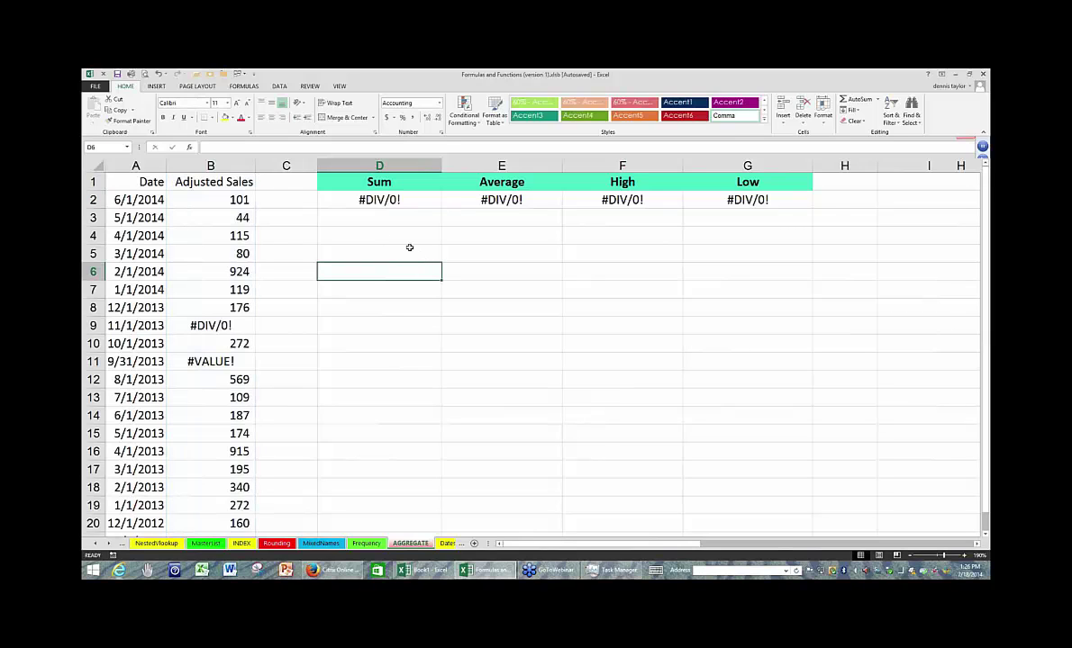
pyautogui.click(412, 202)
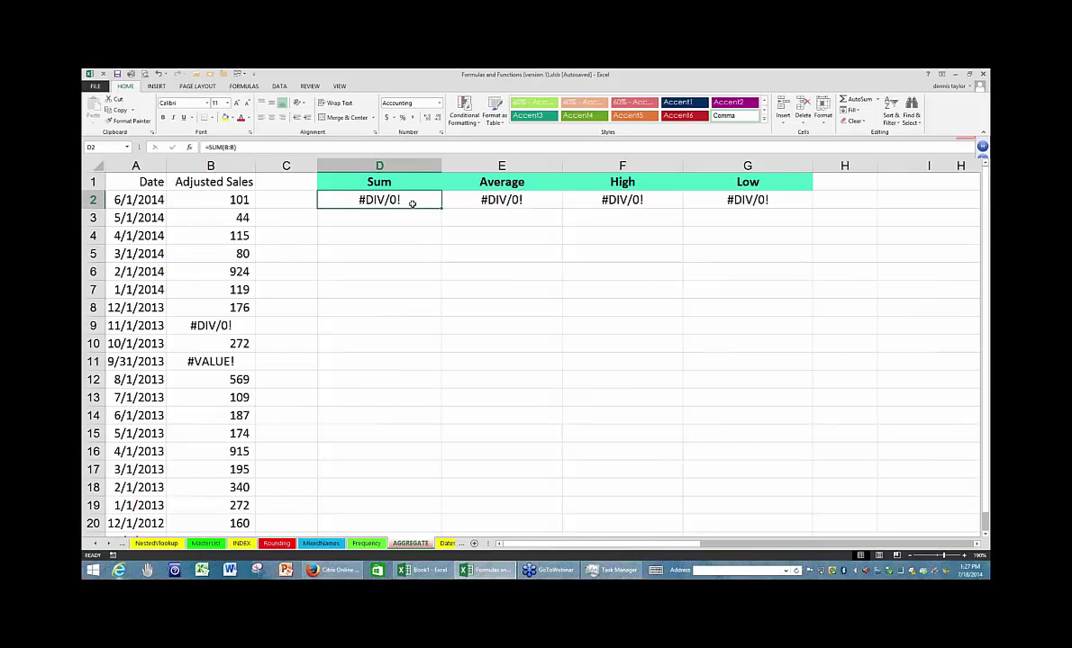
pyautogui.click(153, 182)
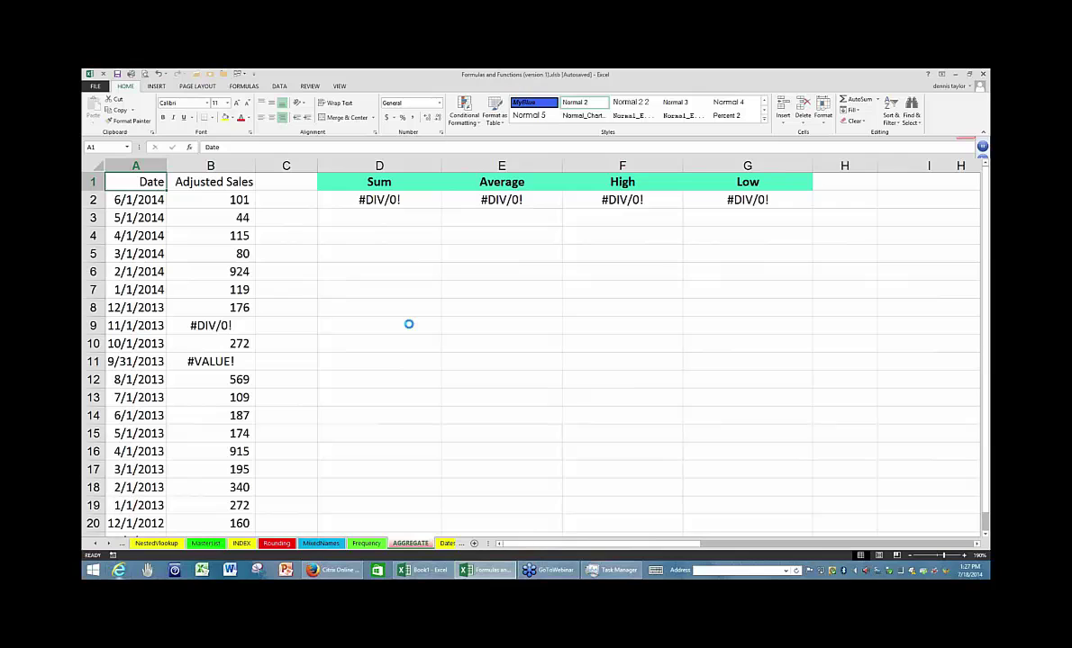
# Enlarge the worksheet view and select the Sum result cell D2.
pyautogui.scroll(2, 408, 324)
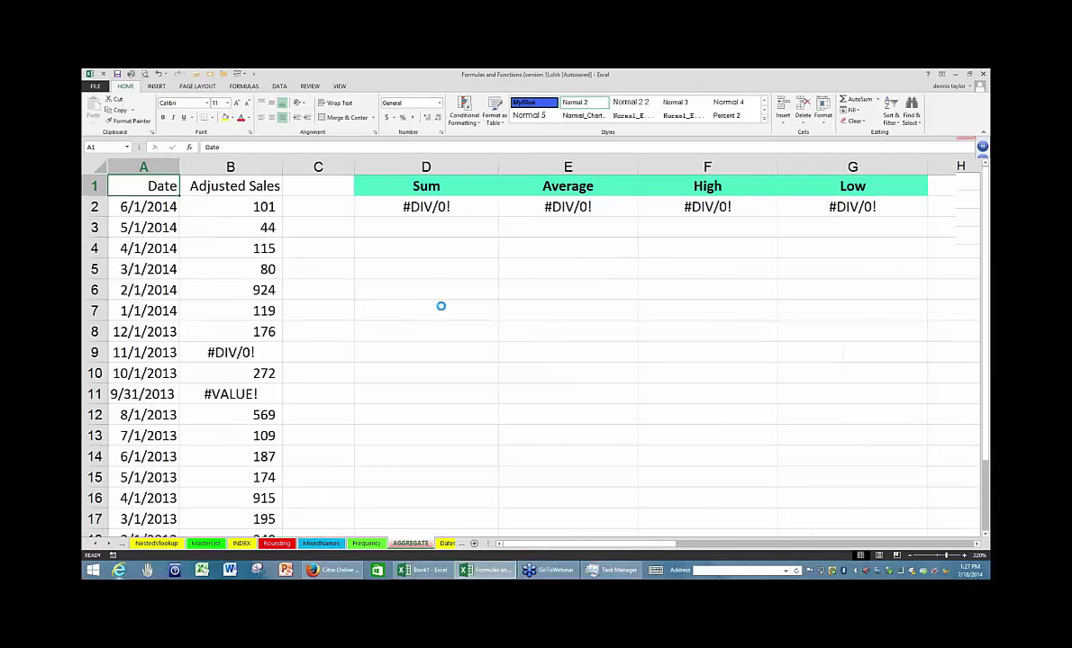
pyautogui.scroll(2, 441, 306)
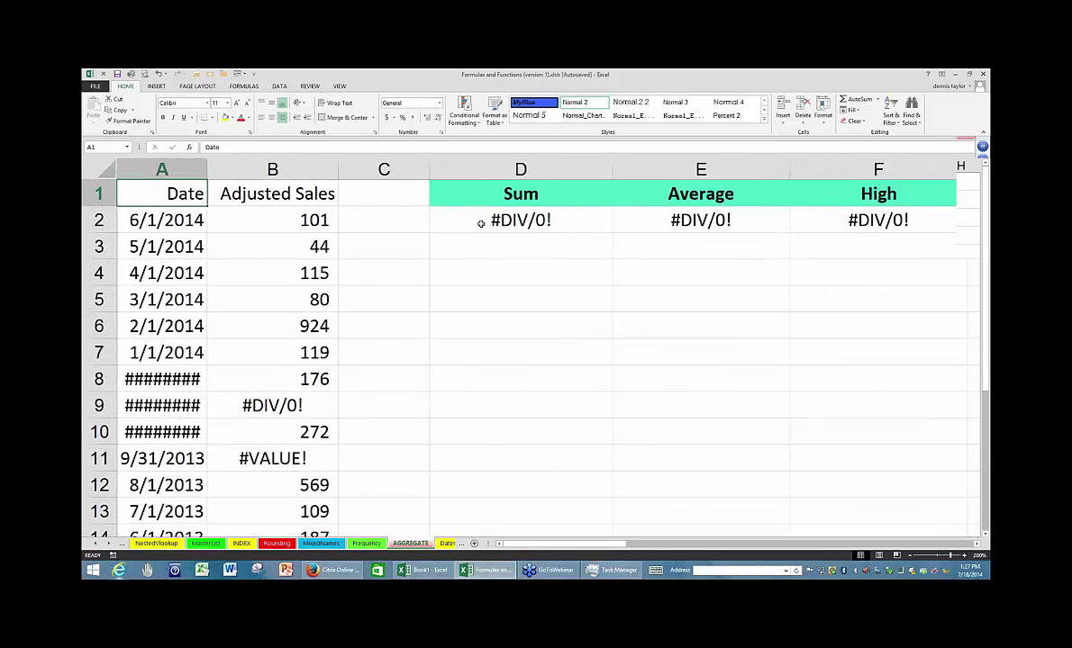
pyautogui.click(479, 222)
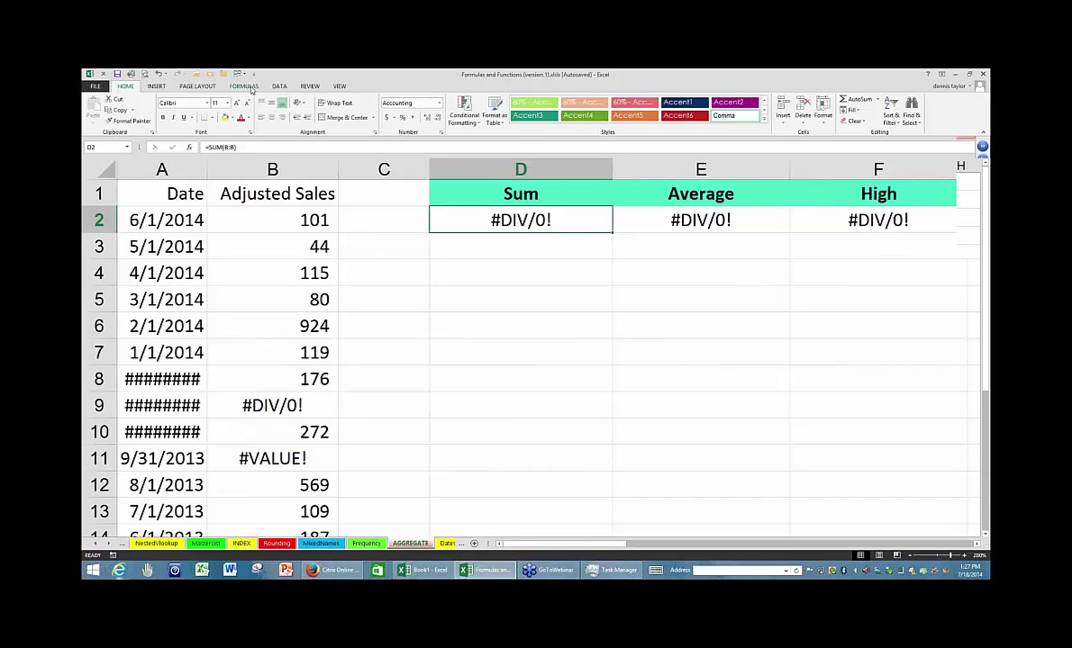
pyautogui.click(245, 86)
pyautogui.click(287, 109)
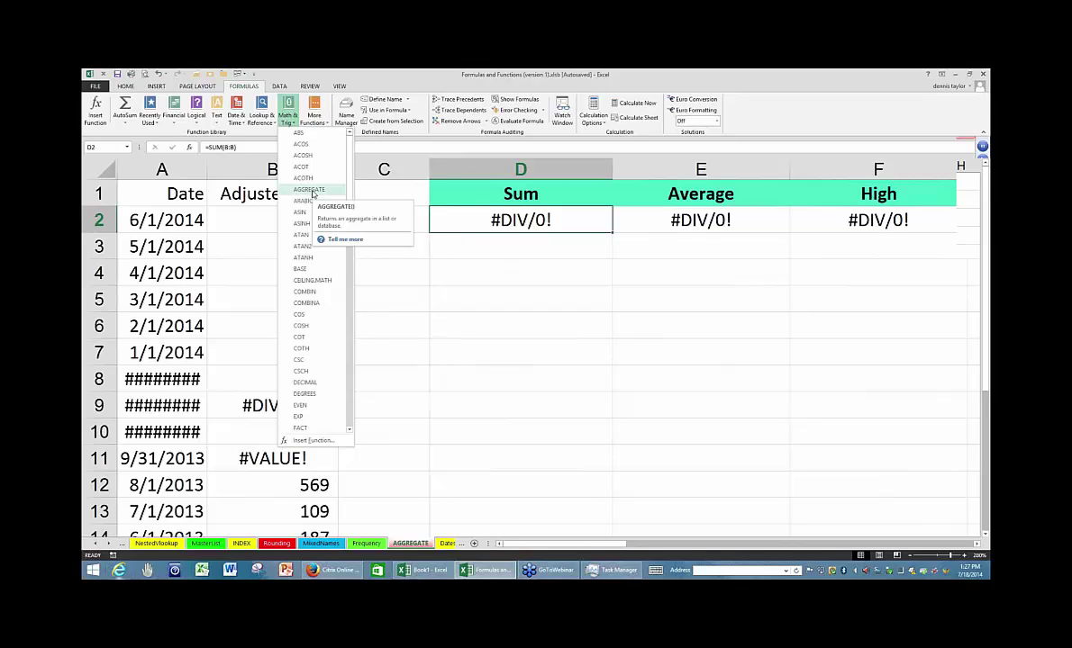
pyautogui.click(312, 191)
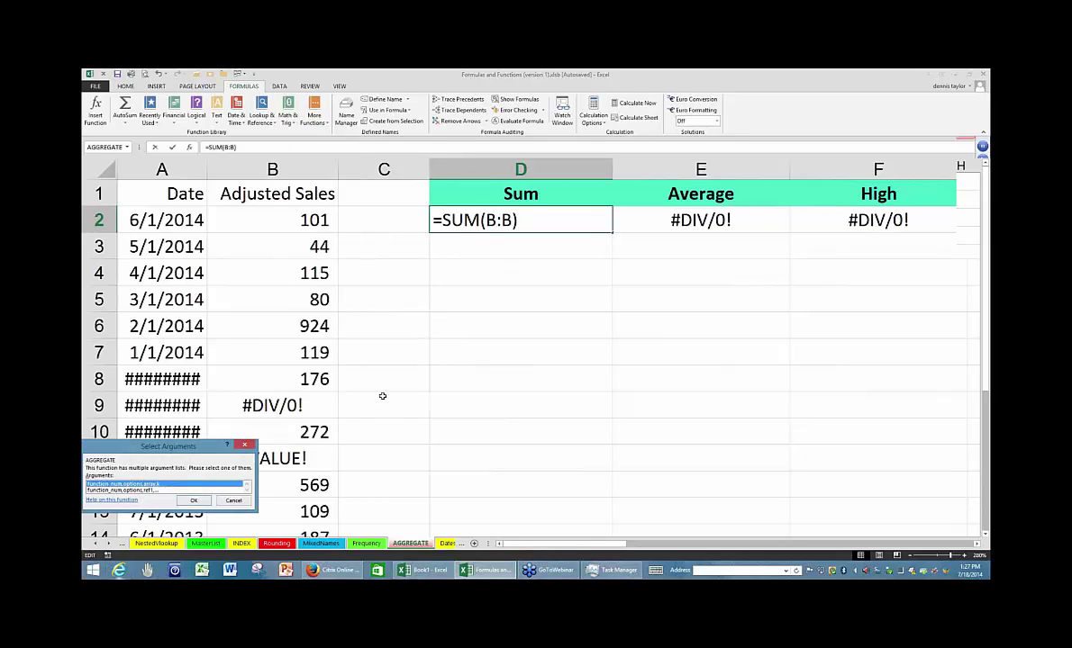
pyautogui.press('Escape')
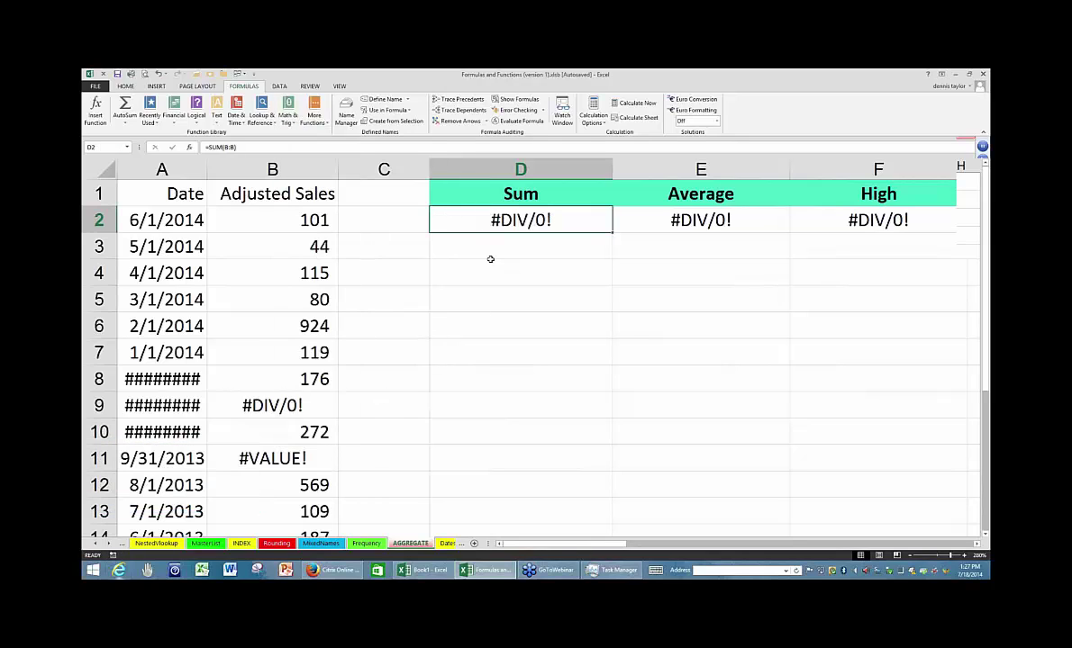
# Replace the Sum formula in D2 with an AGGREGATE formula using function 9 (SUM), option 6 (ignore error values) and column B.
pyautogui.write('=ag')
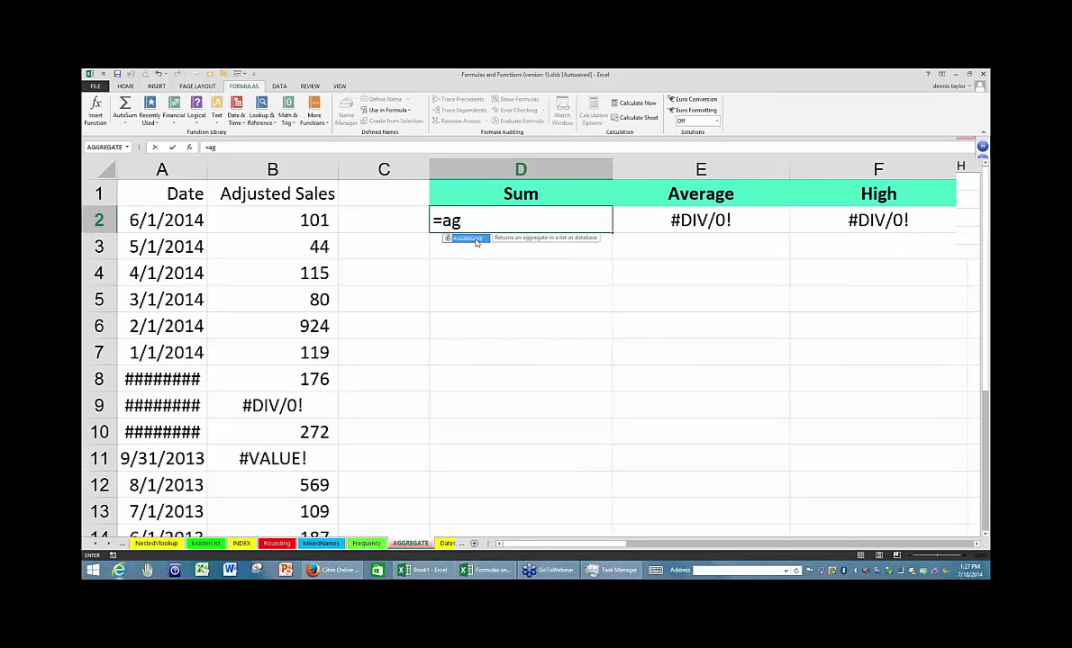
pyautogui.doubleClick(475, 239)
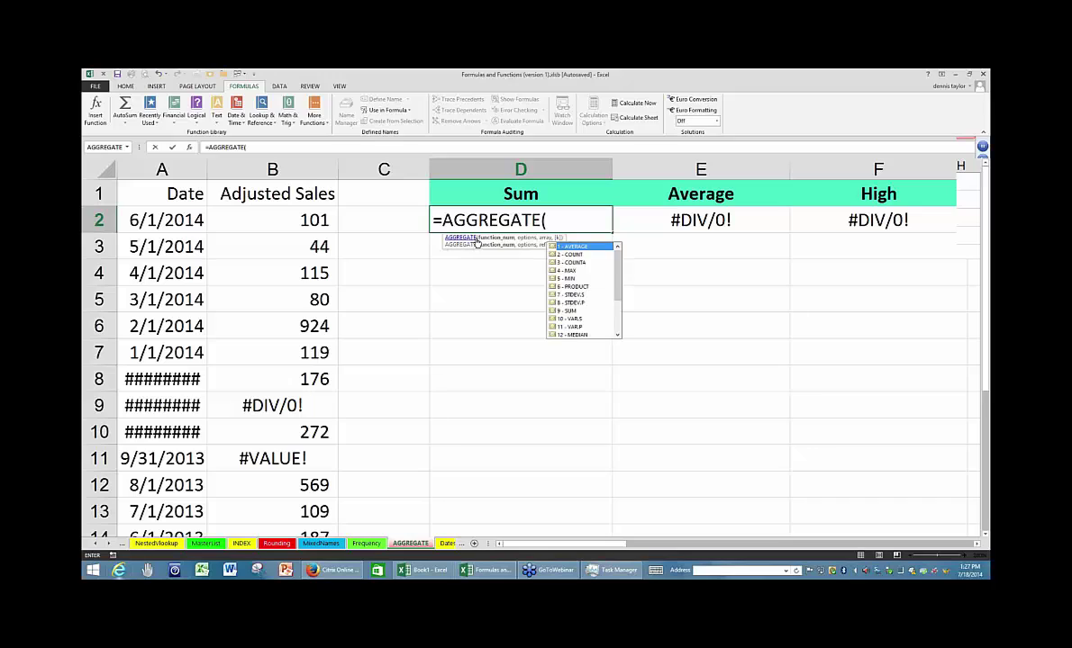
pyautogui.scroll(-3, 616, 273)
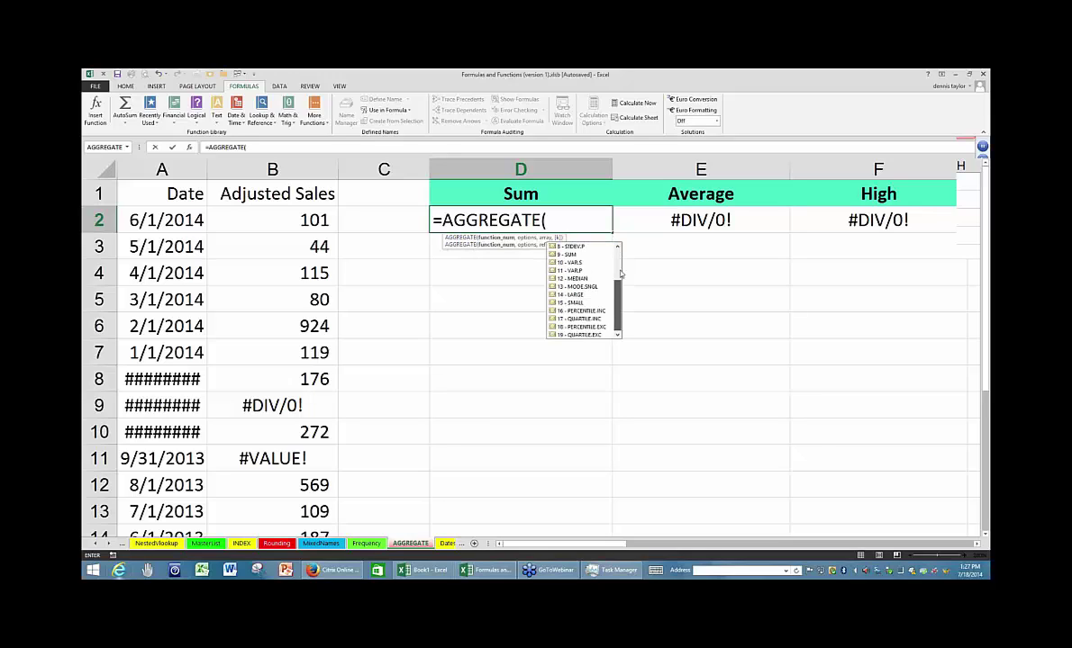
pyautogui.scroll(3, 618, 258)
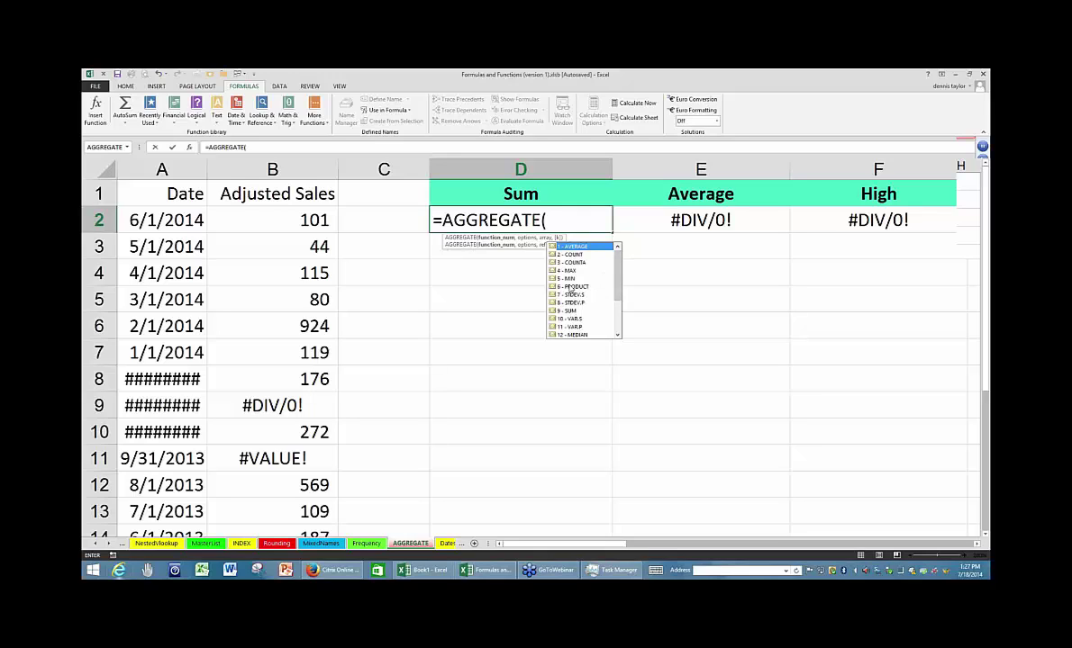
pyautogui.click(558, 220)
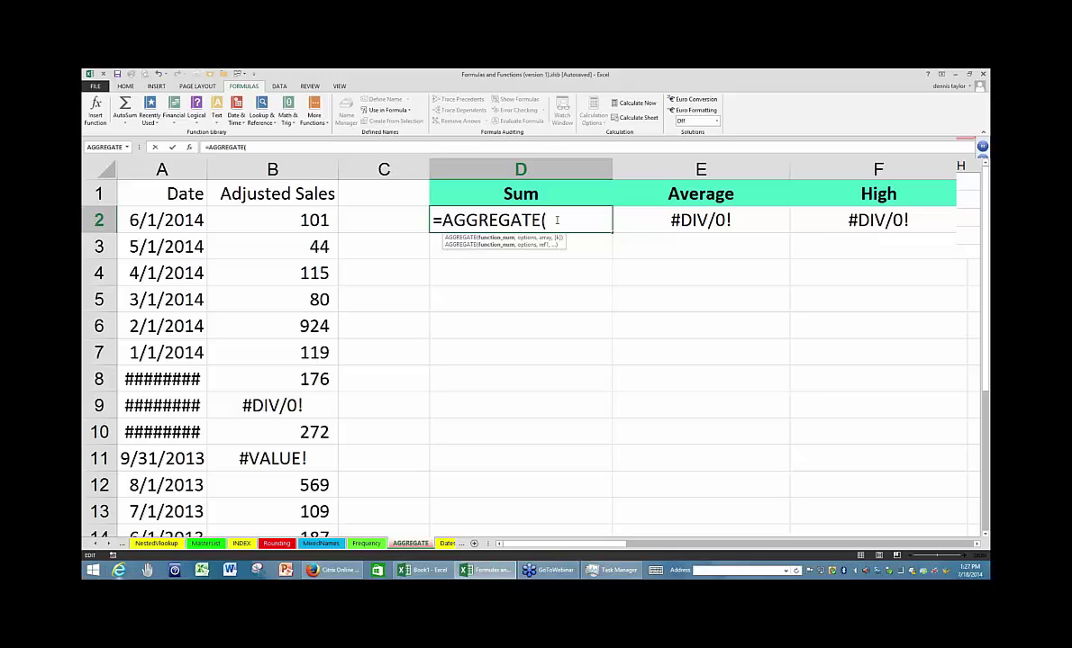
pyautogui.write('9')
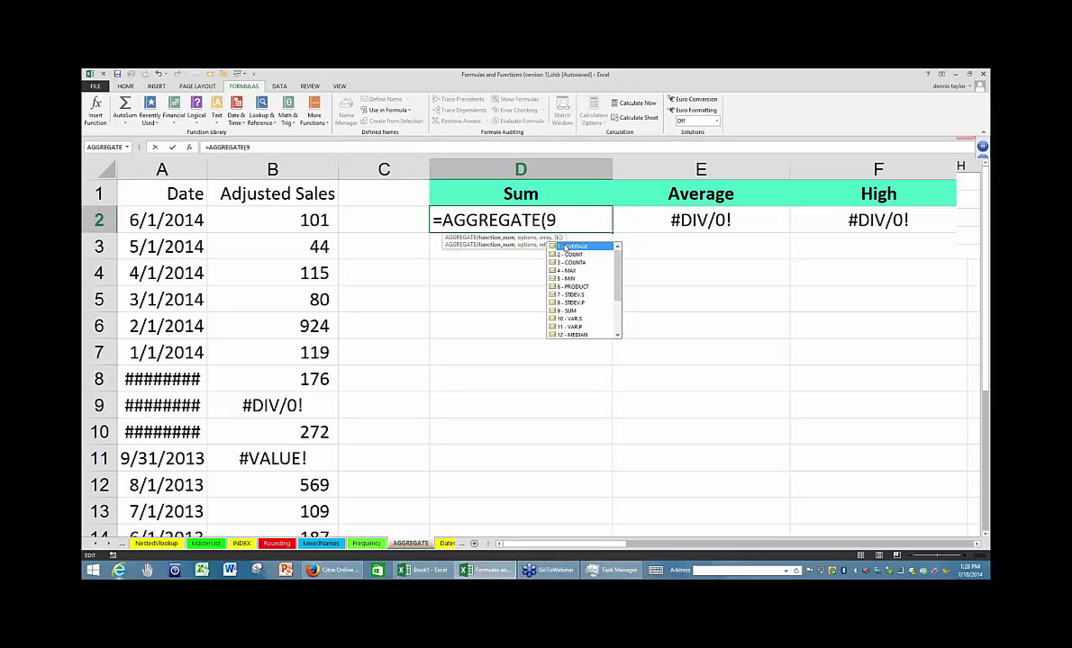
pyautogui.write(',')
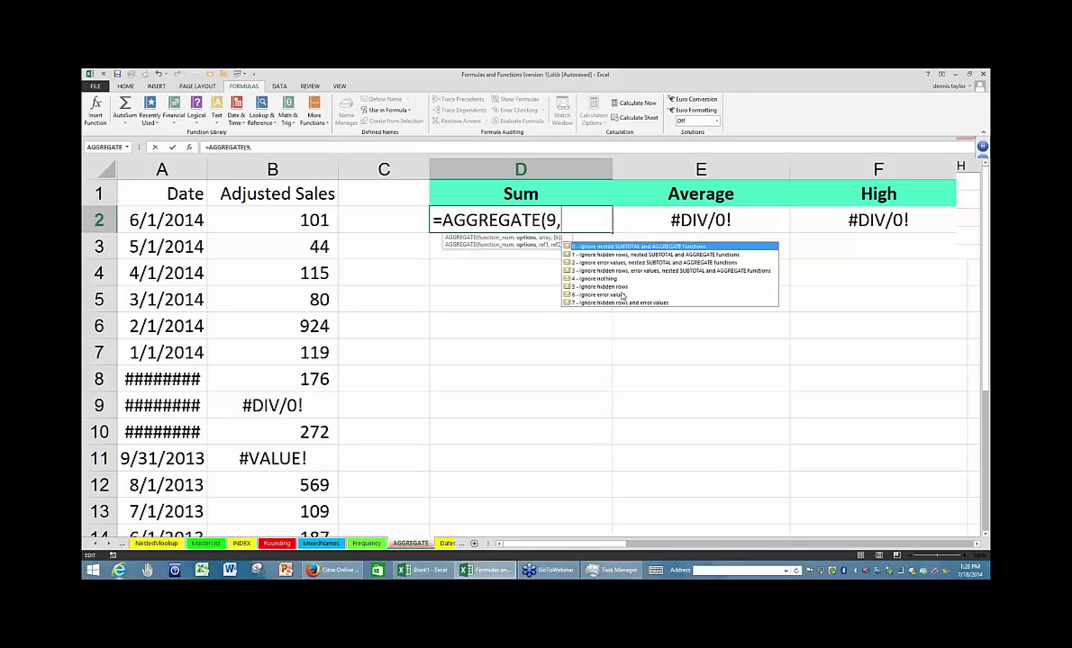
pyautogui.write('6')
pyautogui.doubleClick(621, 295)
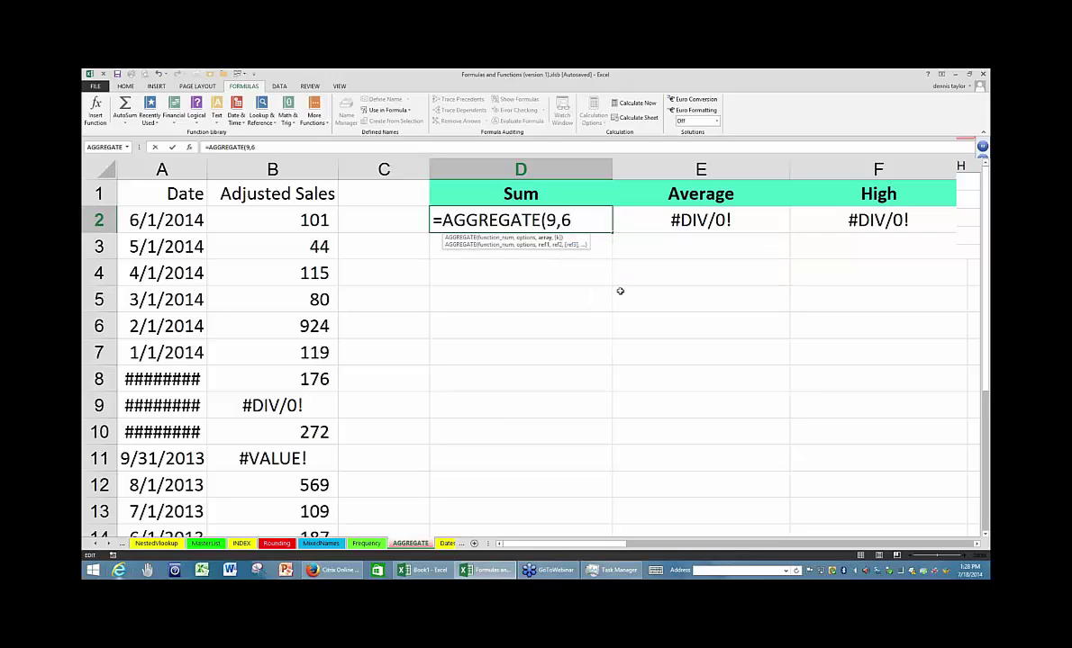
pyautogui.write(',')
pyautogui.click(271, 169)
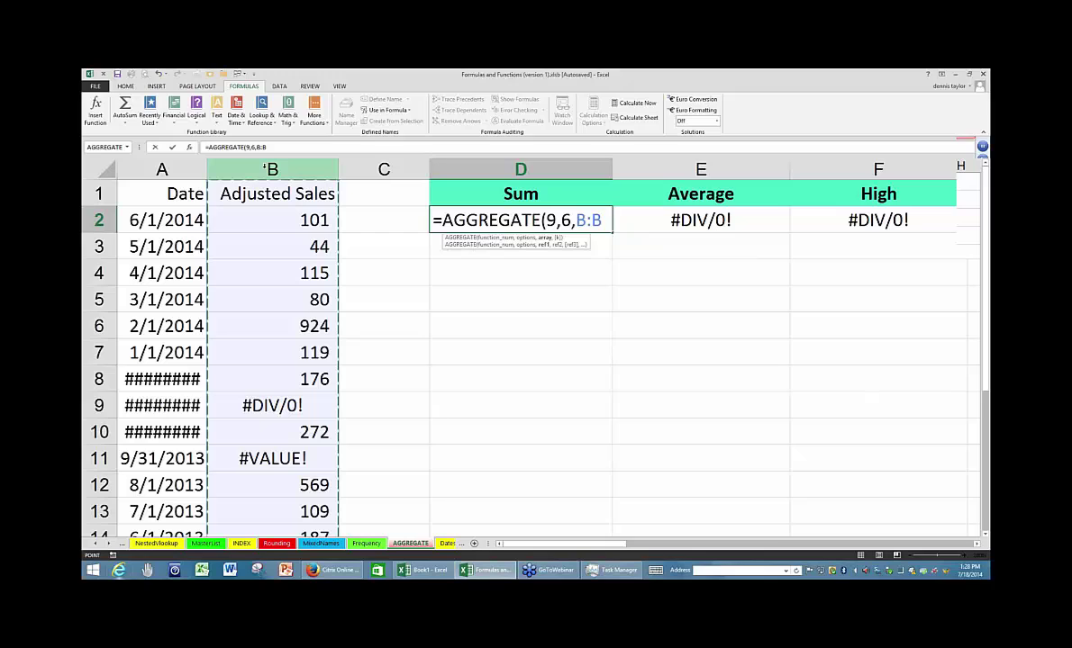
pyautogui.press('Return')
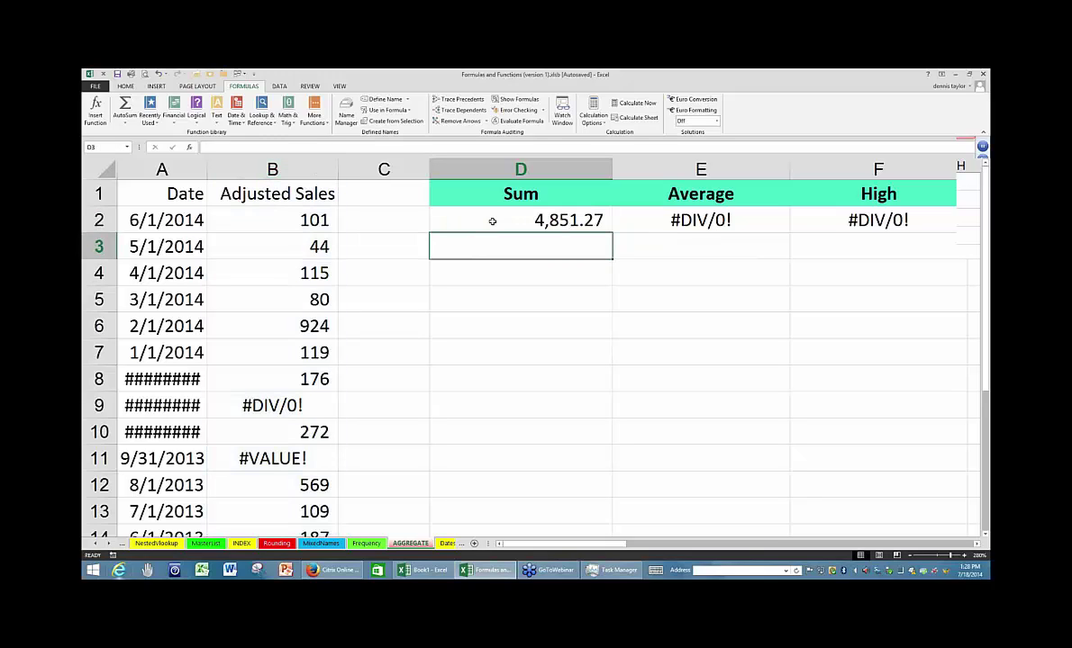
# Review the arguments of the AGGREGATE formula in D2, keeping the formula as it is.
pyautogui.click(493, 221)
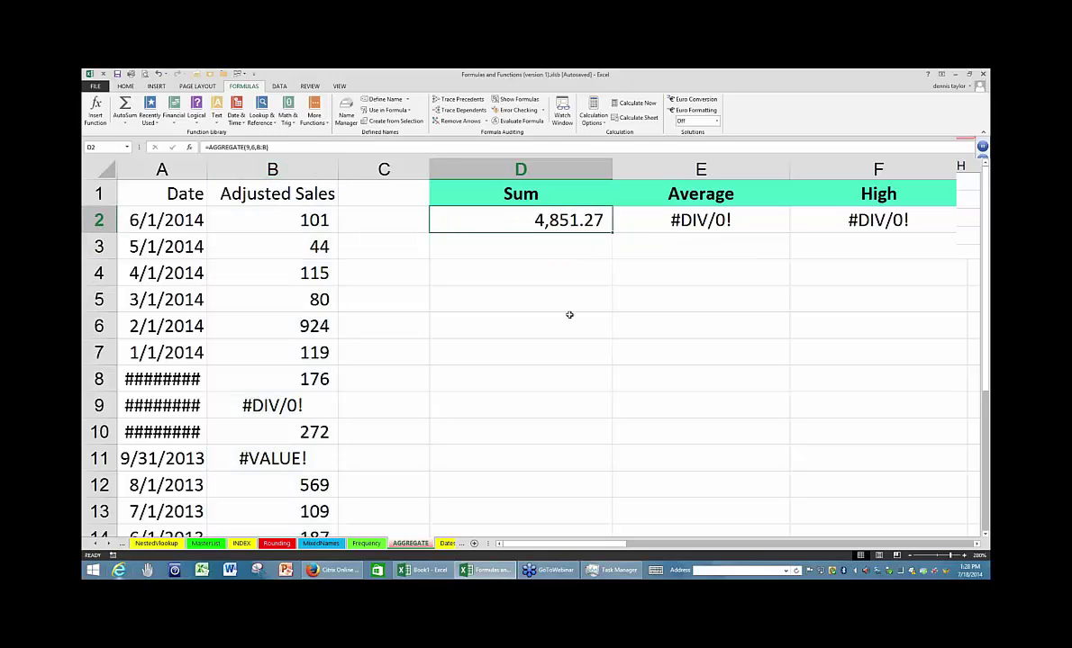
pyautogui.press('F2')
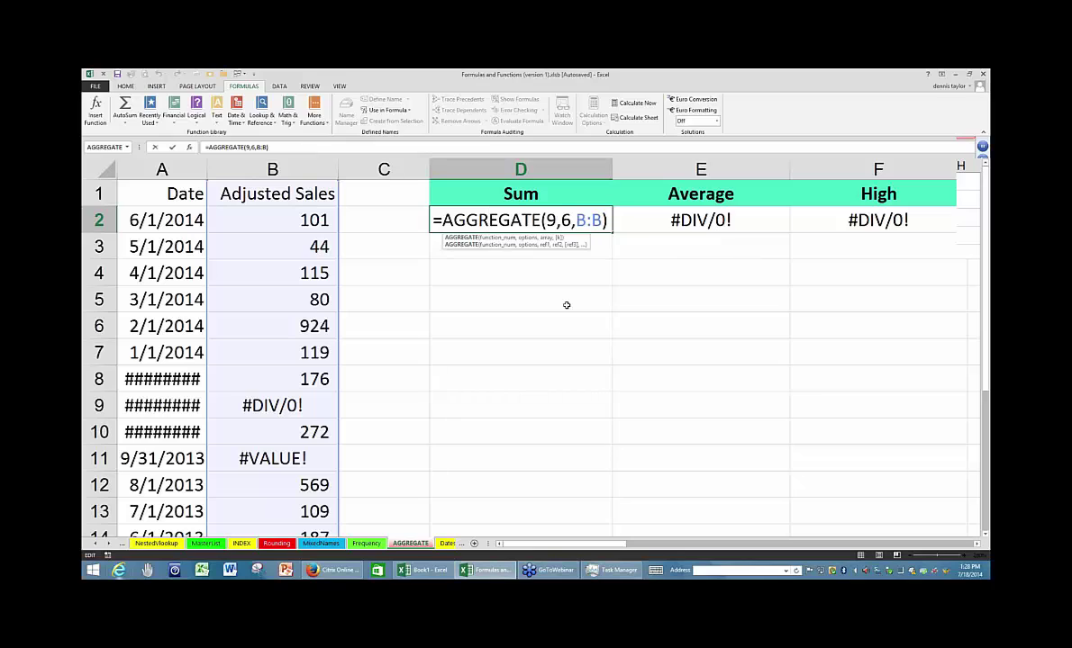
pyautogui.press('Left')
pyautogui.press('Left')
pyautogui.press('Left')
pyautogui.press('Left')
pyautogui.press('Left')
pyautogui.press('Left')
pyautogui.press('Left')
pyautogui.press('Left')
pyautogui.press('Left')
pyautogui.press('Left')
pyautogui.press('Left')
pyautogui.press('Left')
pyautogui.press('Left')
pyautogui.press('Left')
pyautogui.hotkey('ctrl', 'Return')
# Replace the Average formula in E2 with =AGGREGATE(1,6,B:B) to average column B while ignoring error values.
pyautogui.click(698, 217)
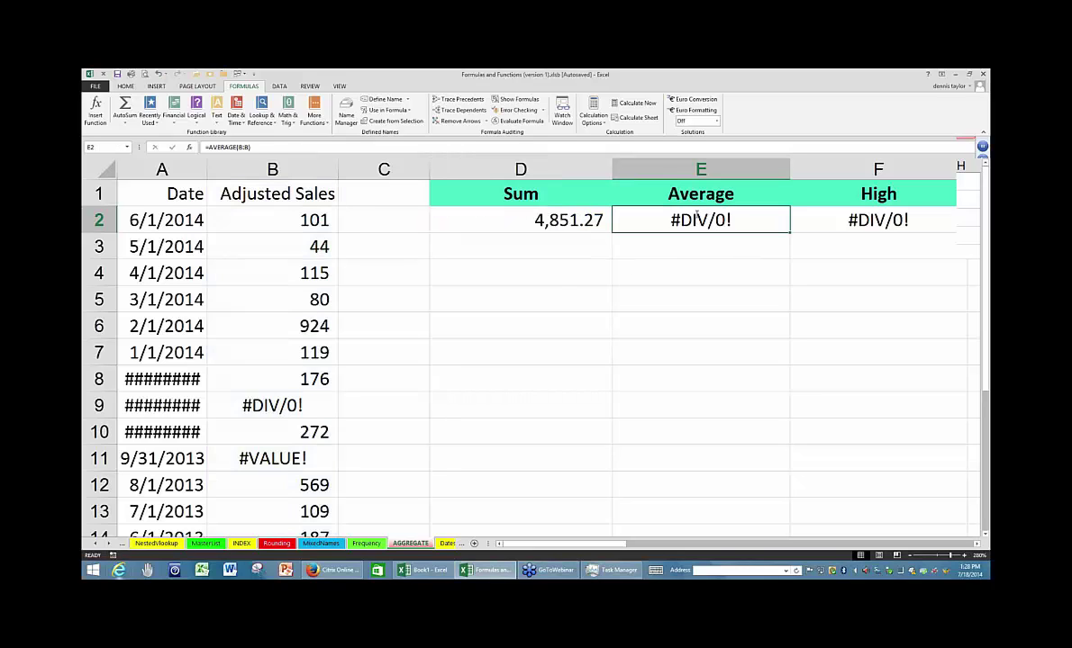
pyautogui.write('=ag')
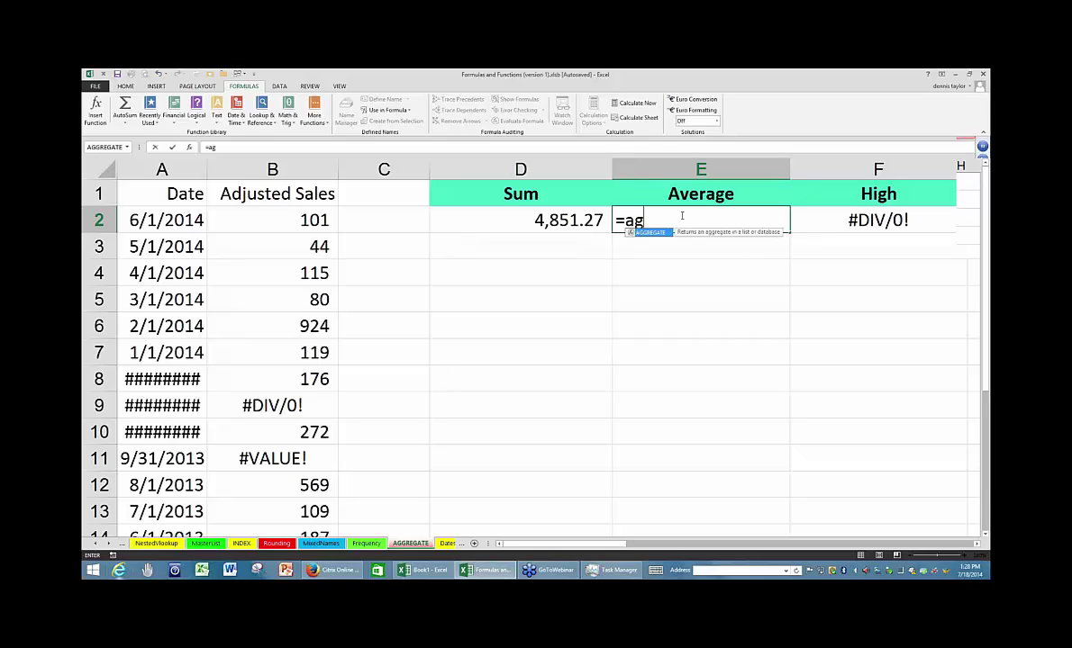
pyautogui.press('Tab')
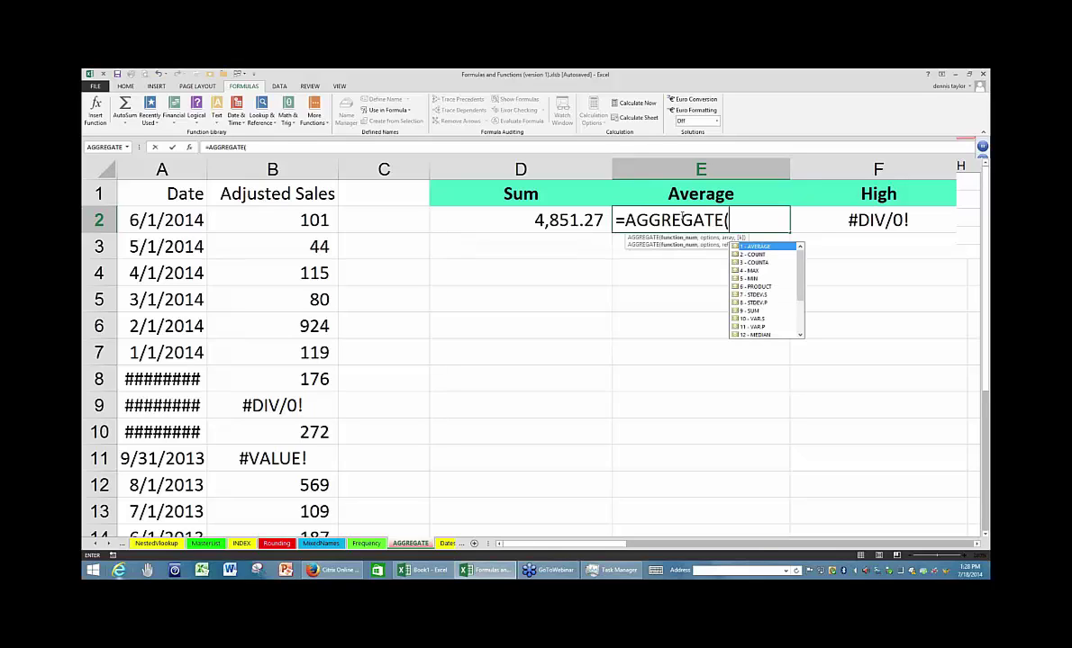
pyautogui.write('1,6')
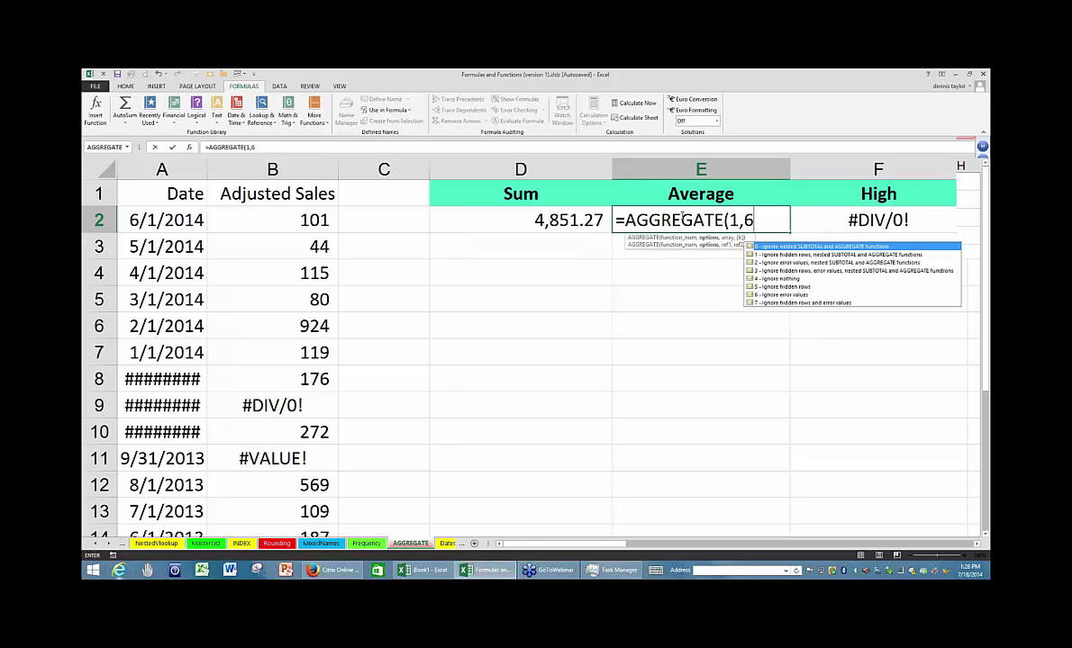
pyautogui.write(',')
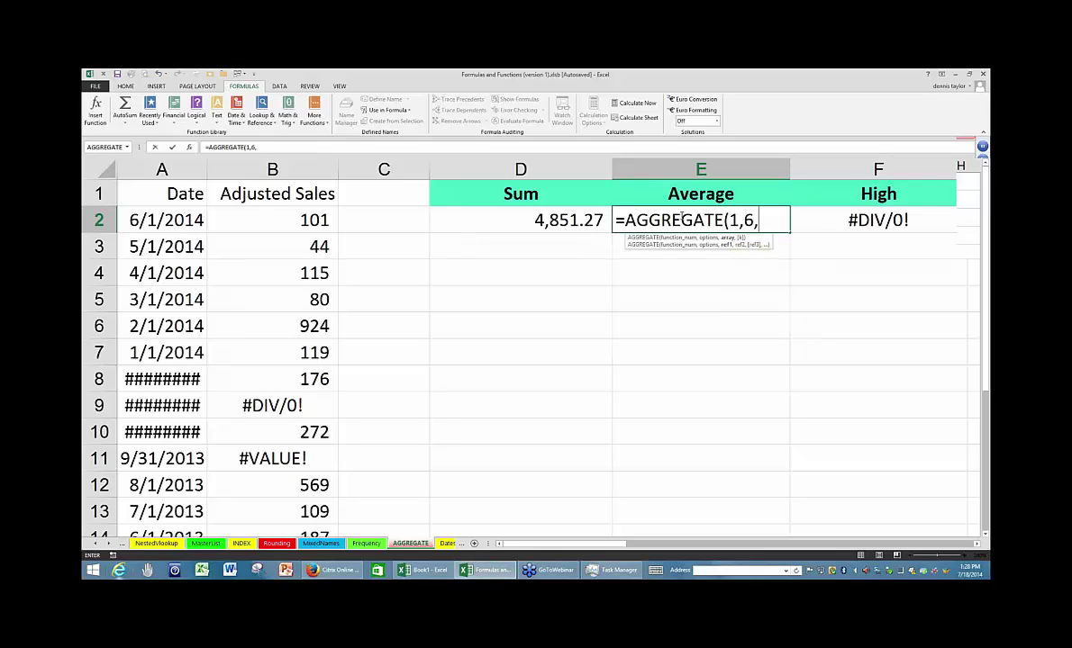
pyautogui.click(286, 170)
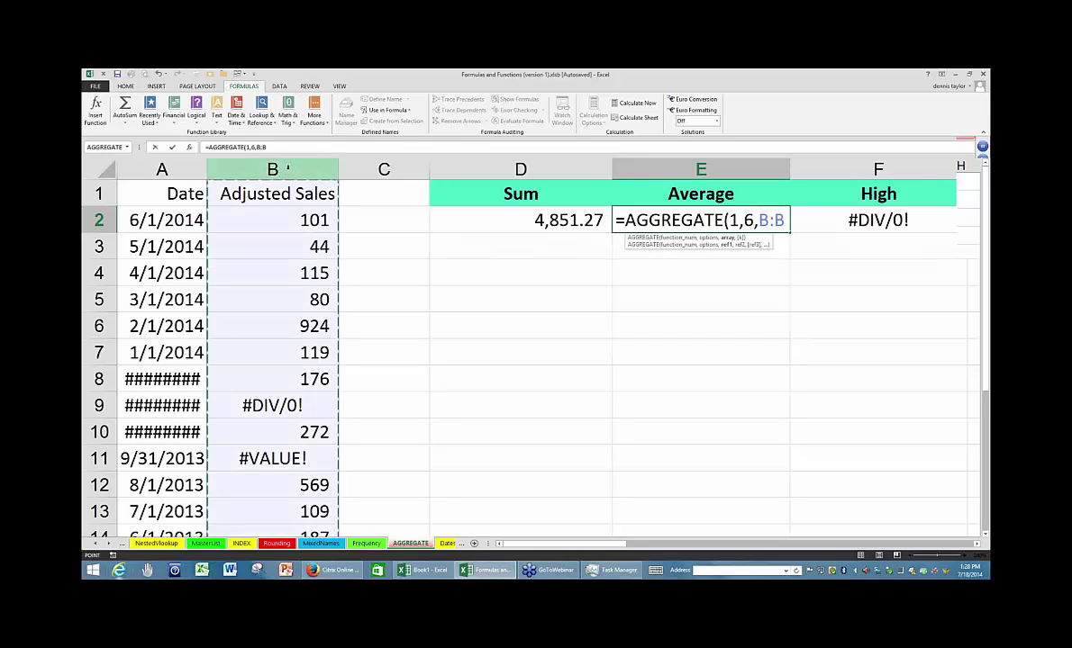
pyautogui.write(')')
pyautogui.press('Return')
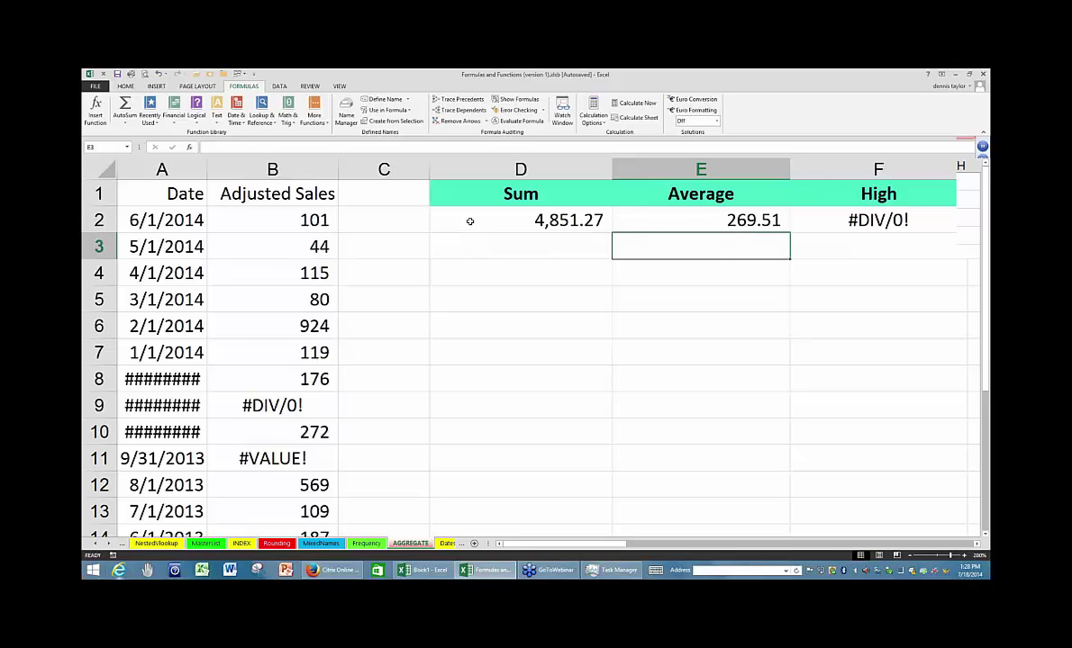
# Examine the Sum formula in D2 once more without altering it, and select the empty cell D4.
pyautogui.click(478, 227)
pyautogui.press('F2')
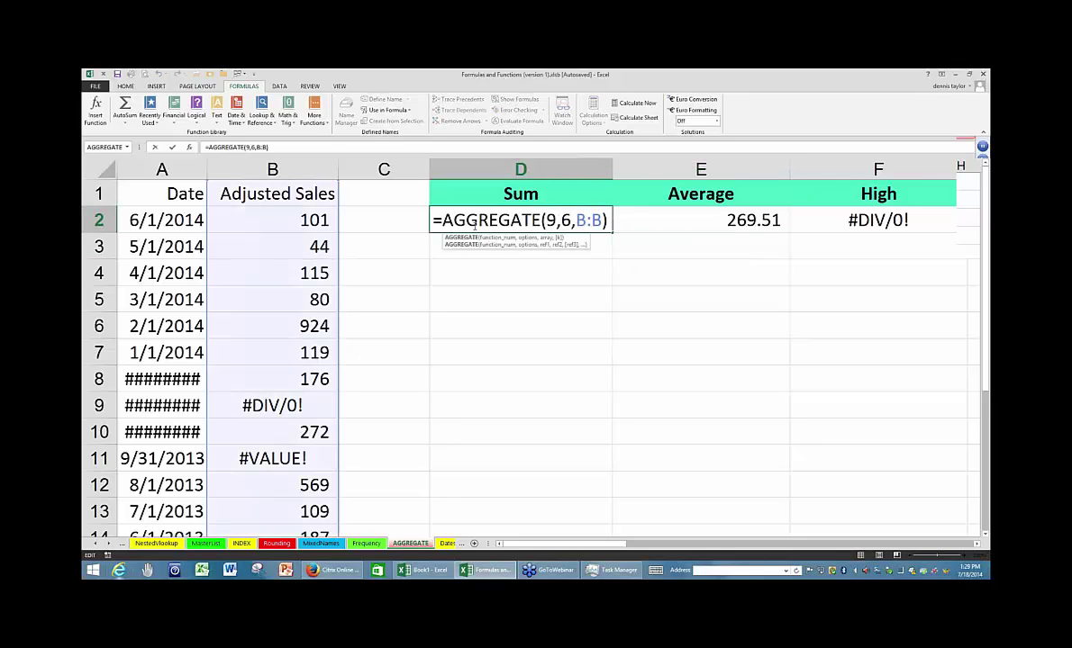
pyautogui.click(465, 221)
pyautogui.press('Home')
pyautogui.press('Escape')
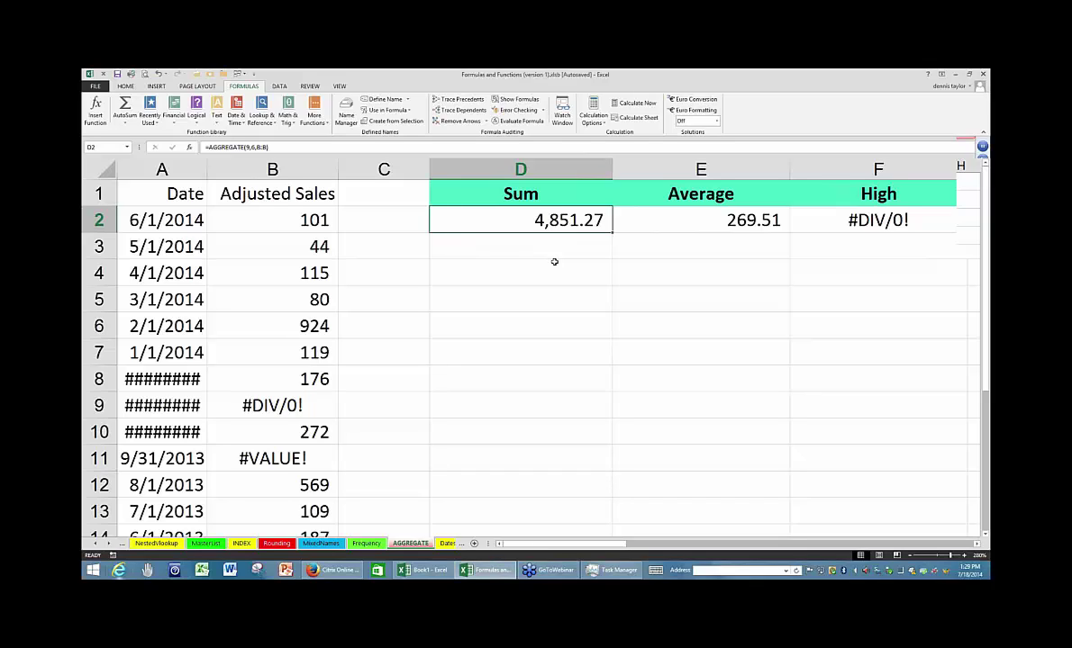
pyautogui.click(554, 261)
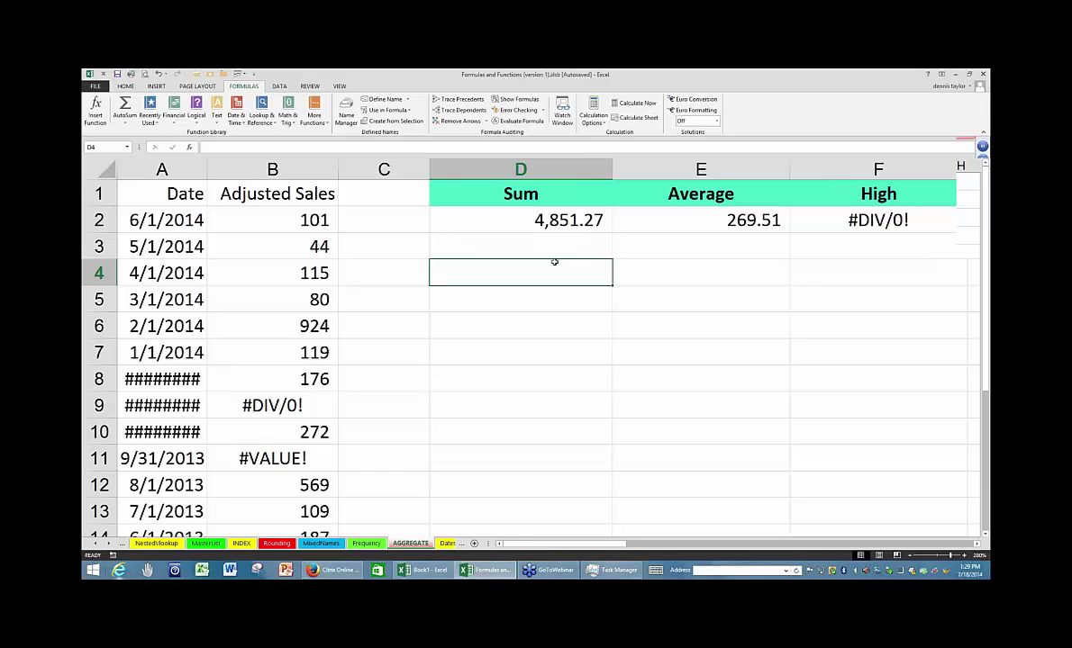